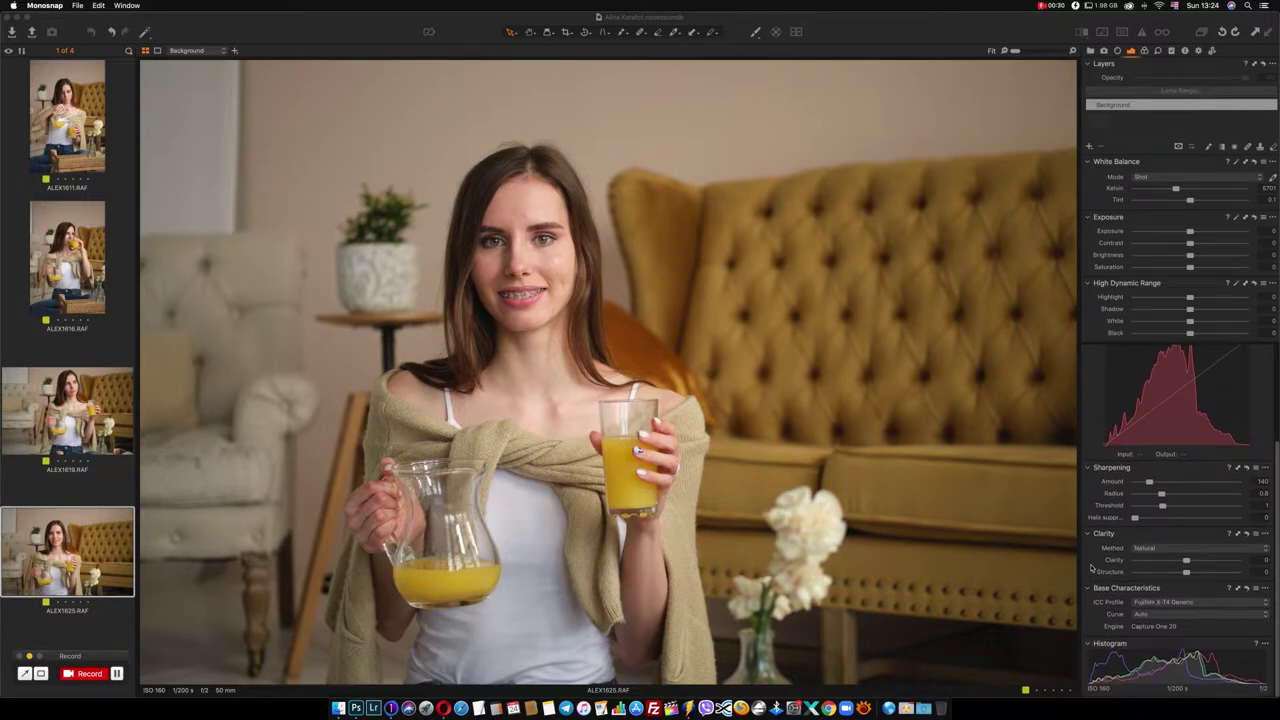
Open the Curve dropdown to preview the Fujifilm film-simulation base curves
click(1151, 615)
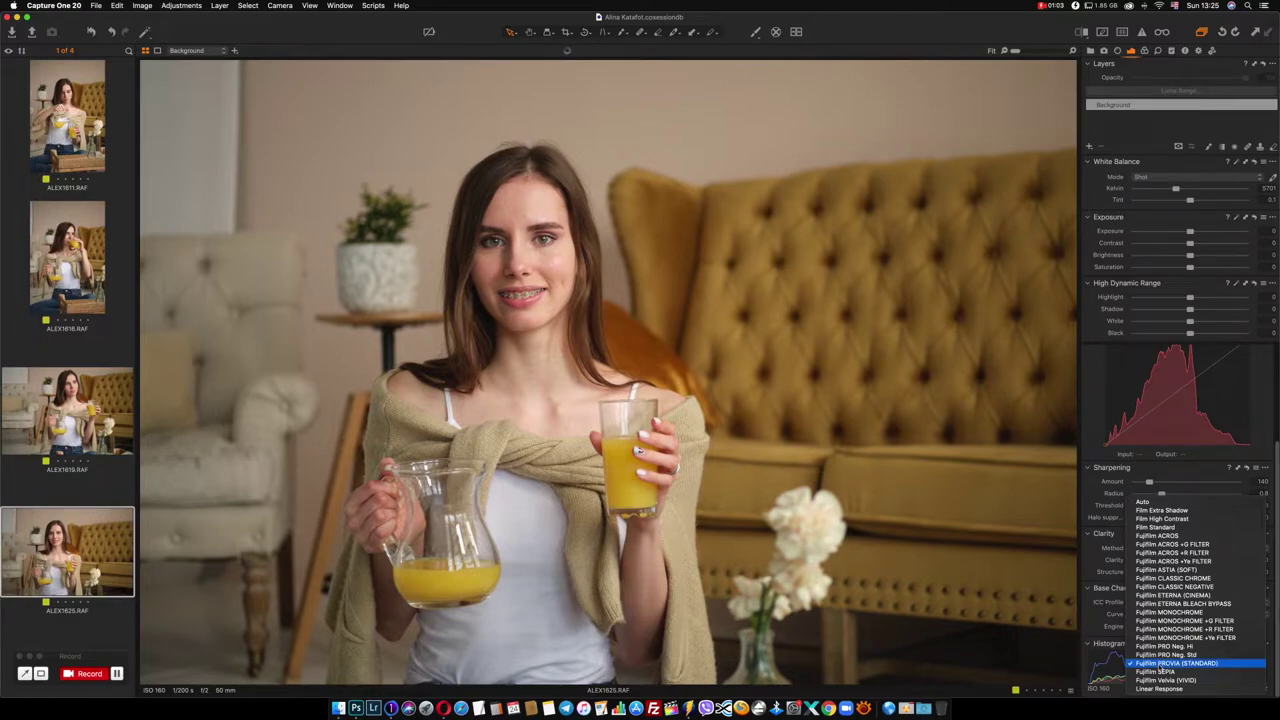
Set the base curve to Fujifilm PROVIA (STANDARD) and bring the Curve tool into view
click(1176, 663)
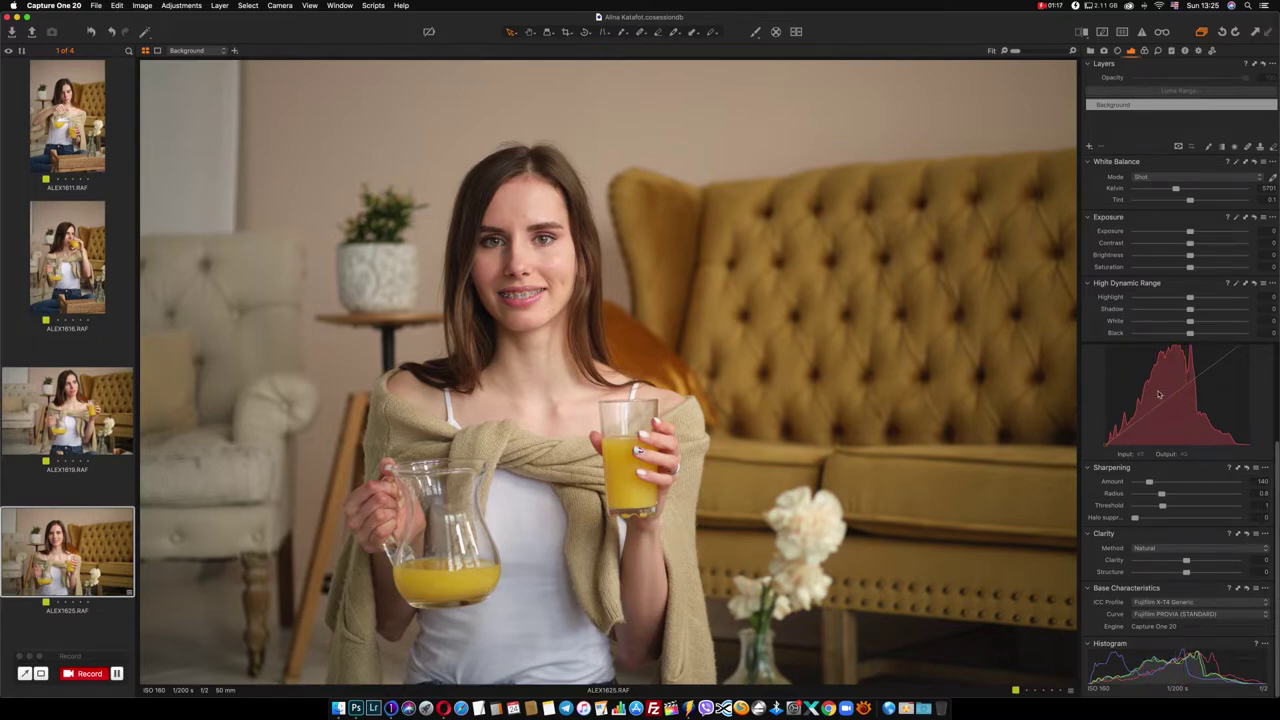
scroll(1145, 412, up, 3)
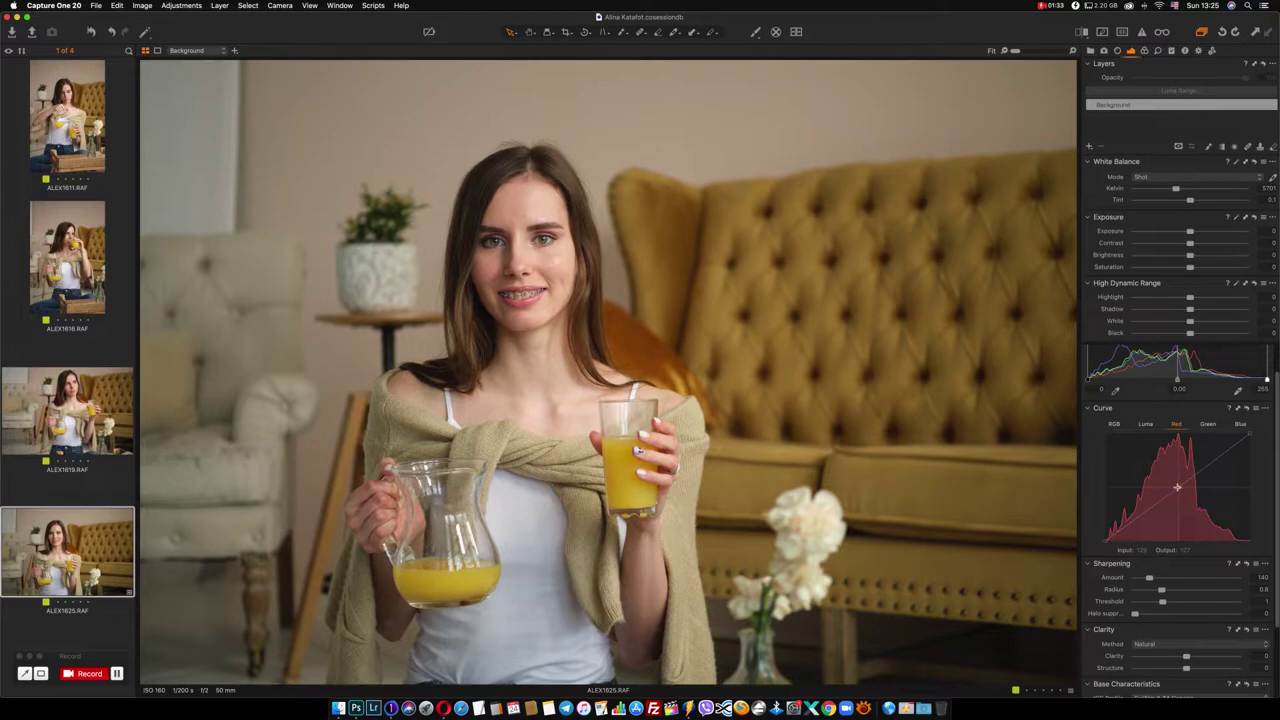
Zoom in close on her face and set Structure to 10
scroll(1180, 495, down, 3)
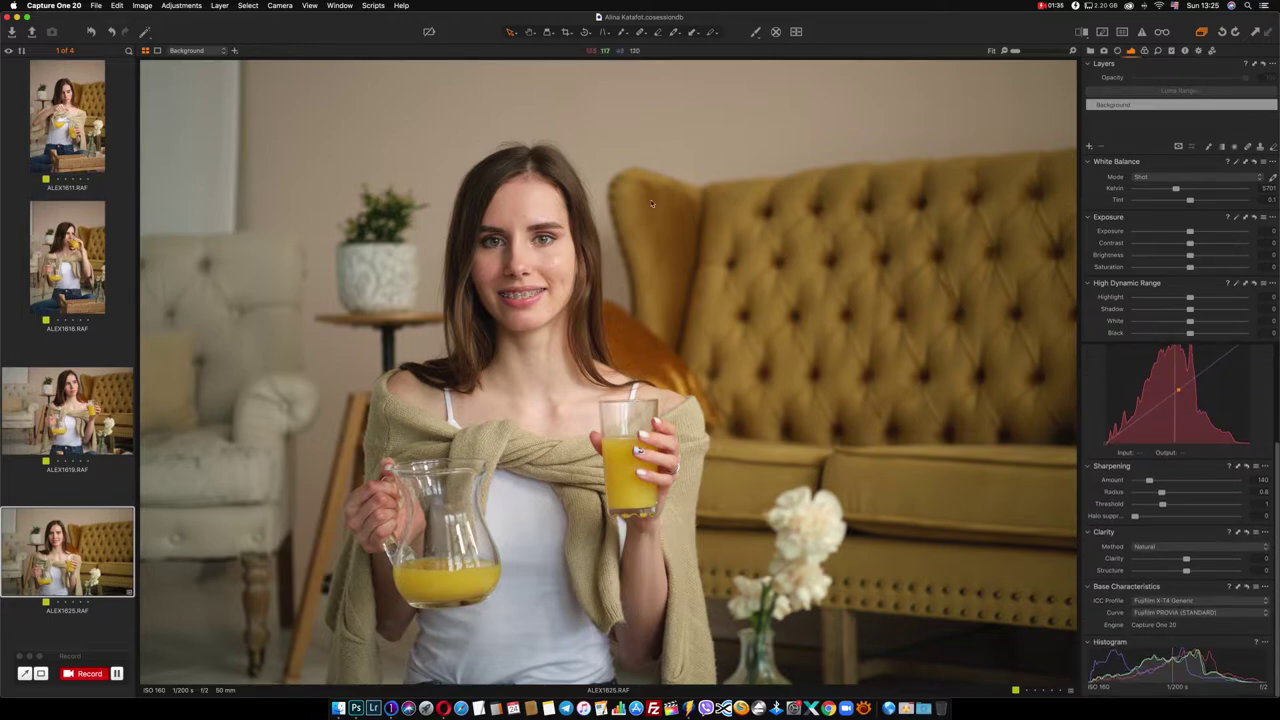
scroll(670, 195, up, 2)
scroll(702, 178, up, 2)
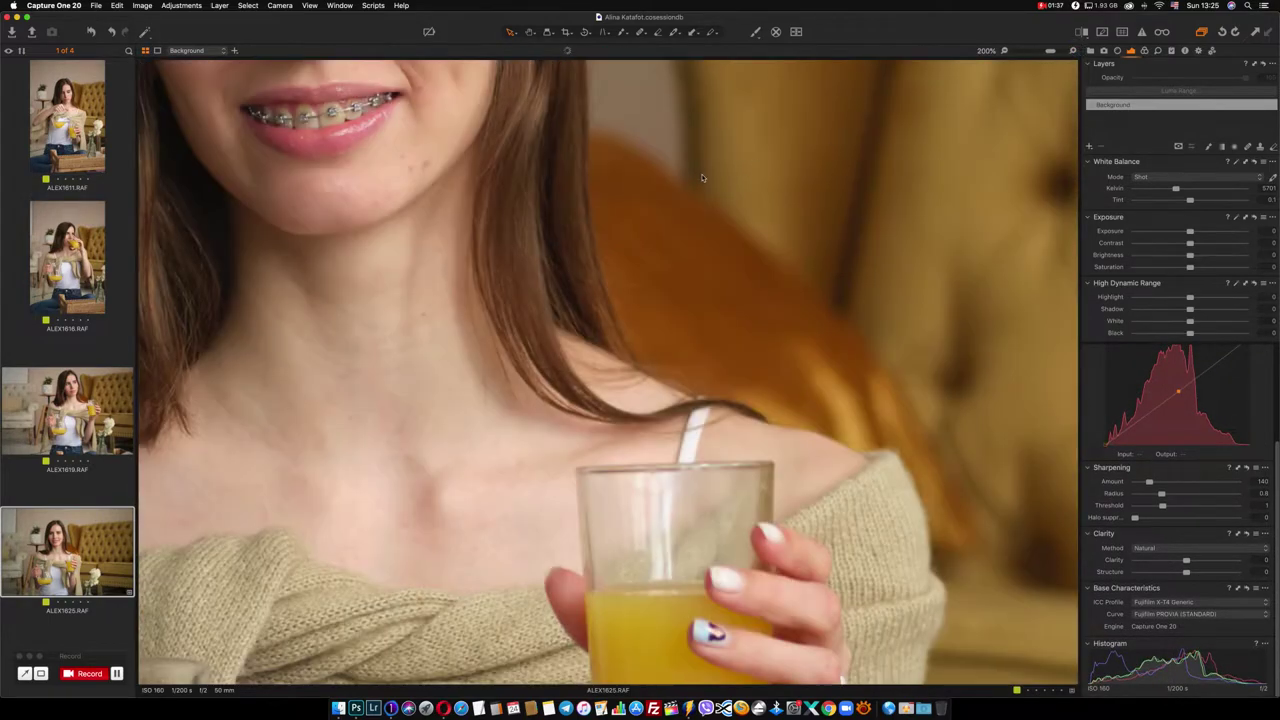
drag(423, 157, 686, 420)
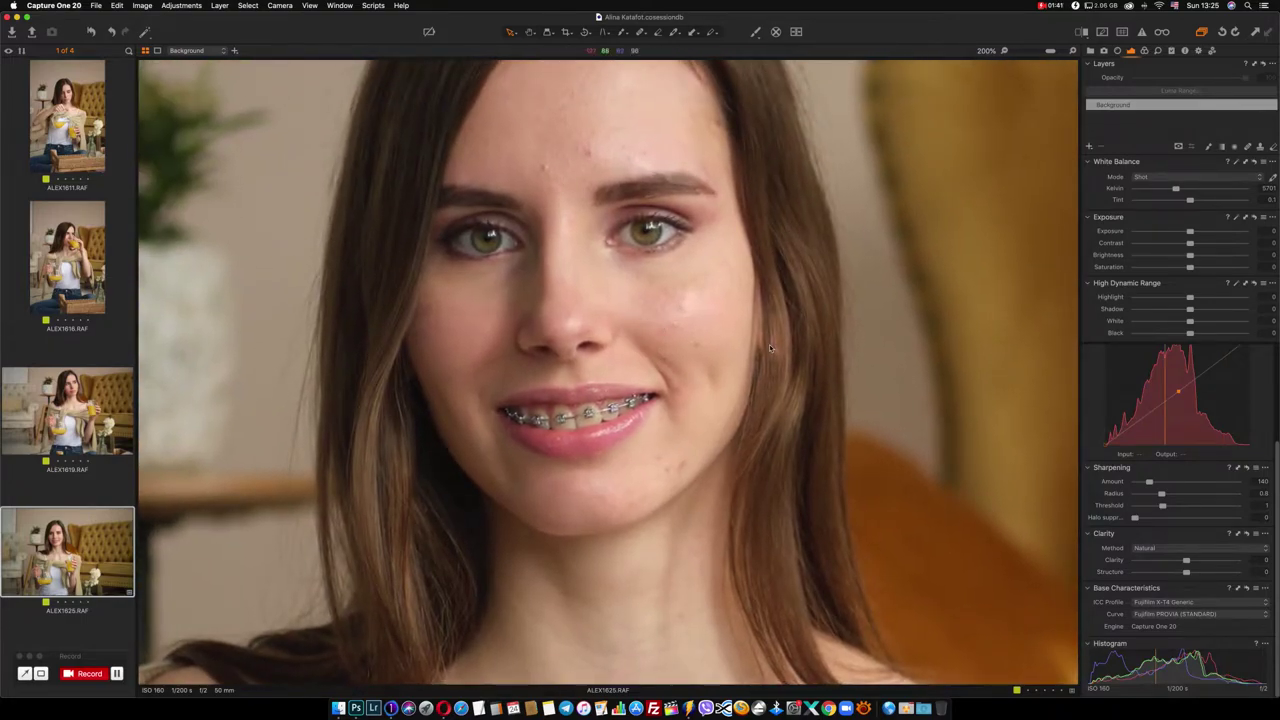
click(1258, 572)
text(10)
key(Return)
Set Sharpening Amount to 150 and Clarity to -10
click(1264, 481)
text(150)
key(Return)
click(1262, 560)
key(Return)
Nudge Structure up to 14 and fit the whole photo in view
click(1192, 573)
drag(1193, 575, 1195, 574)
click(1005, 51)
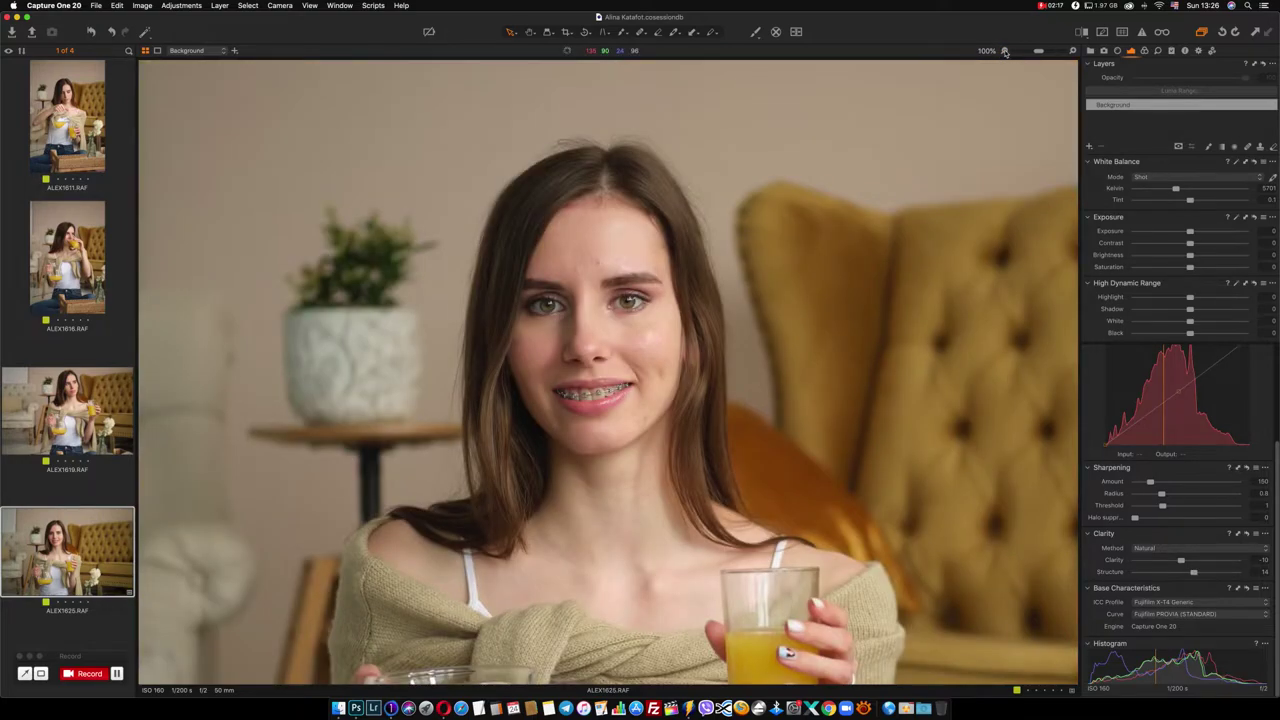
click(1005, 51)
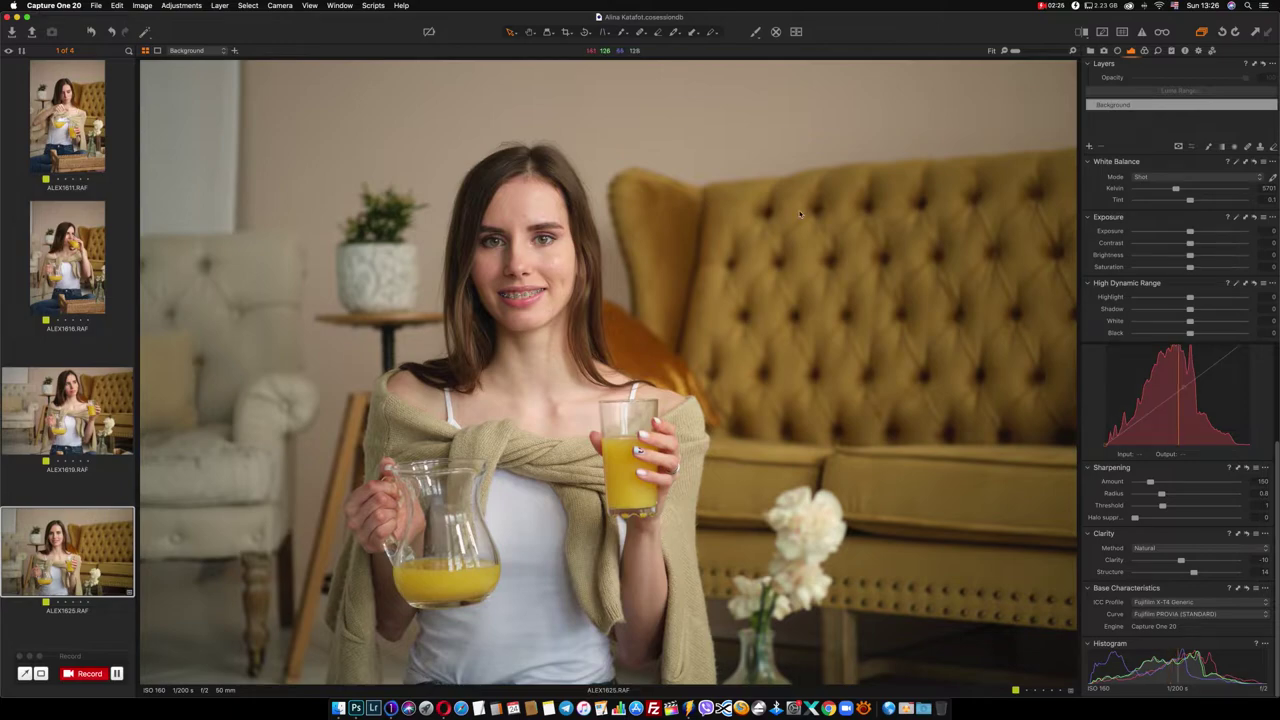
Raise Exposure Contrast slightly to 7 and bring the Levels tool into view
click(640, 32)
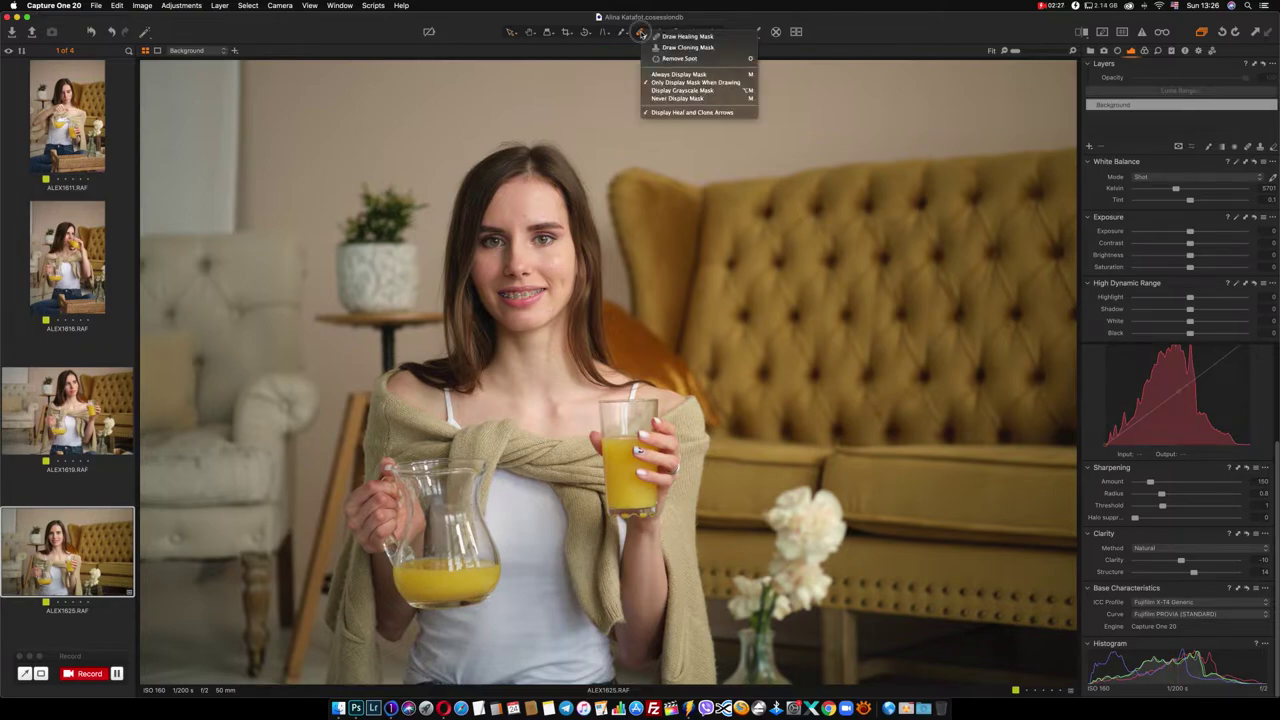
click(640, 33)
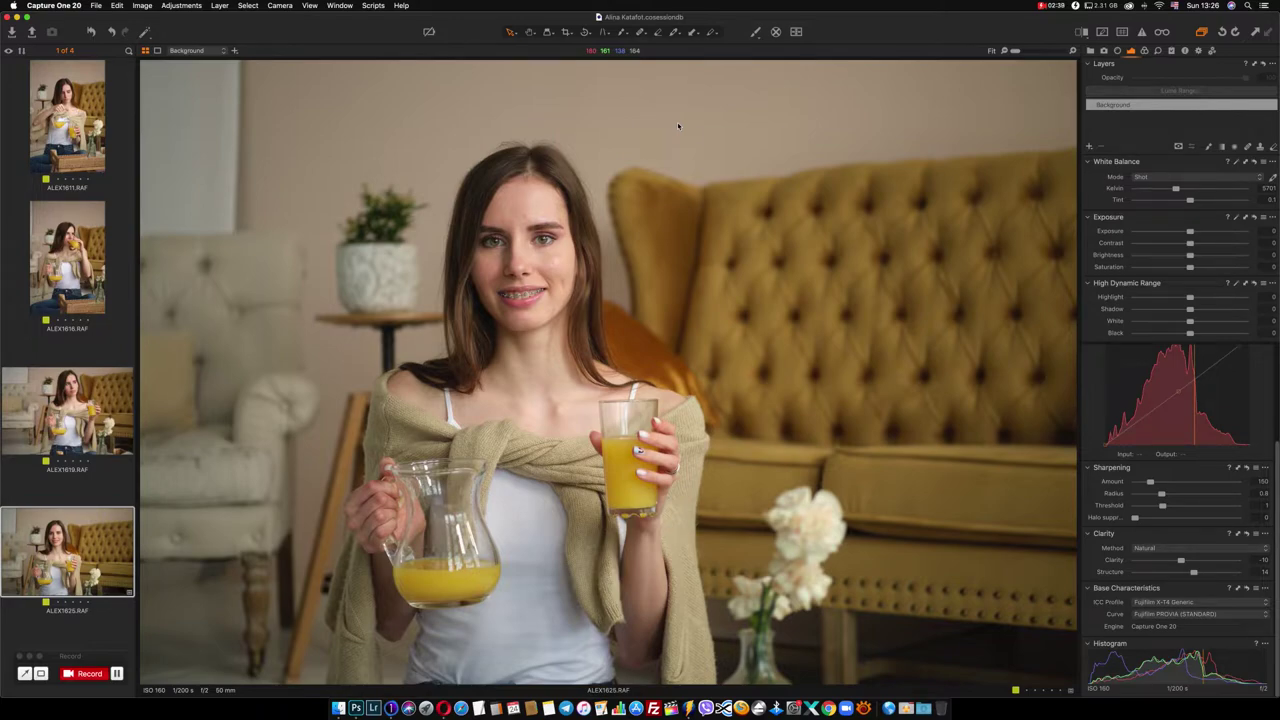
drag(1190, 243, 1196, 245)
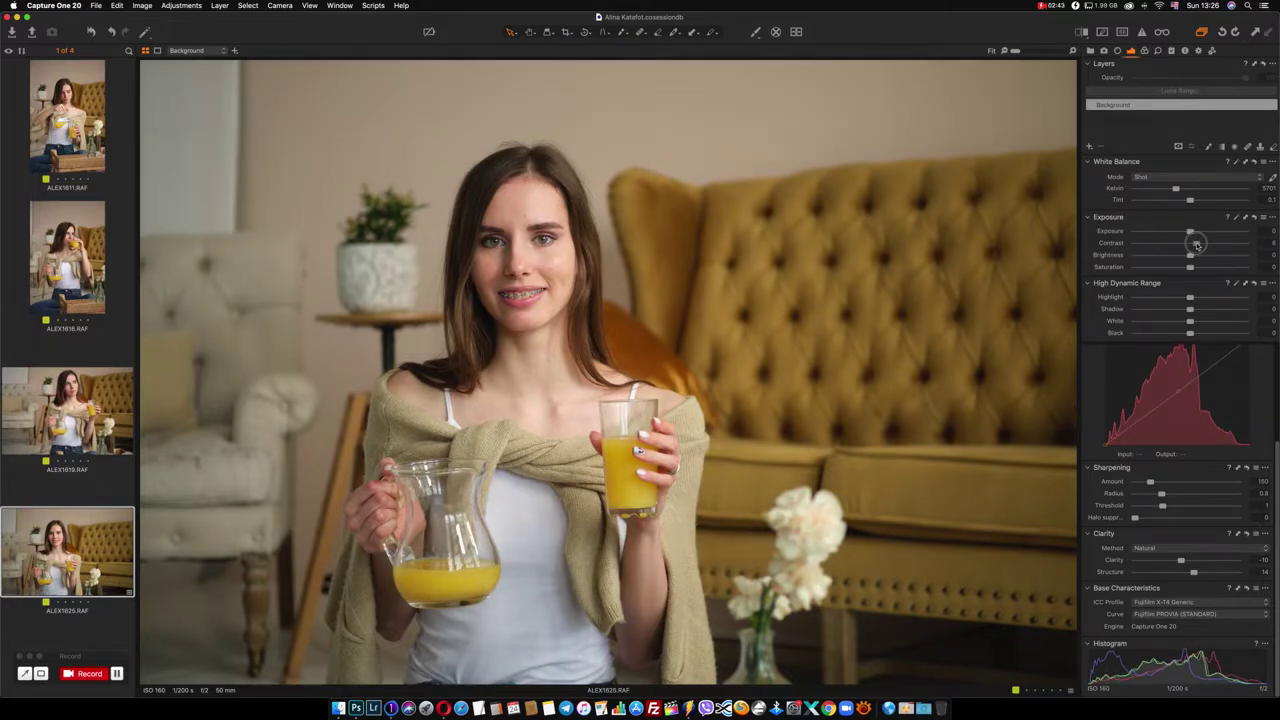
drag(1197, 245, 1199, 246)
scroll(1249, 375, up, 5)
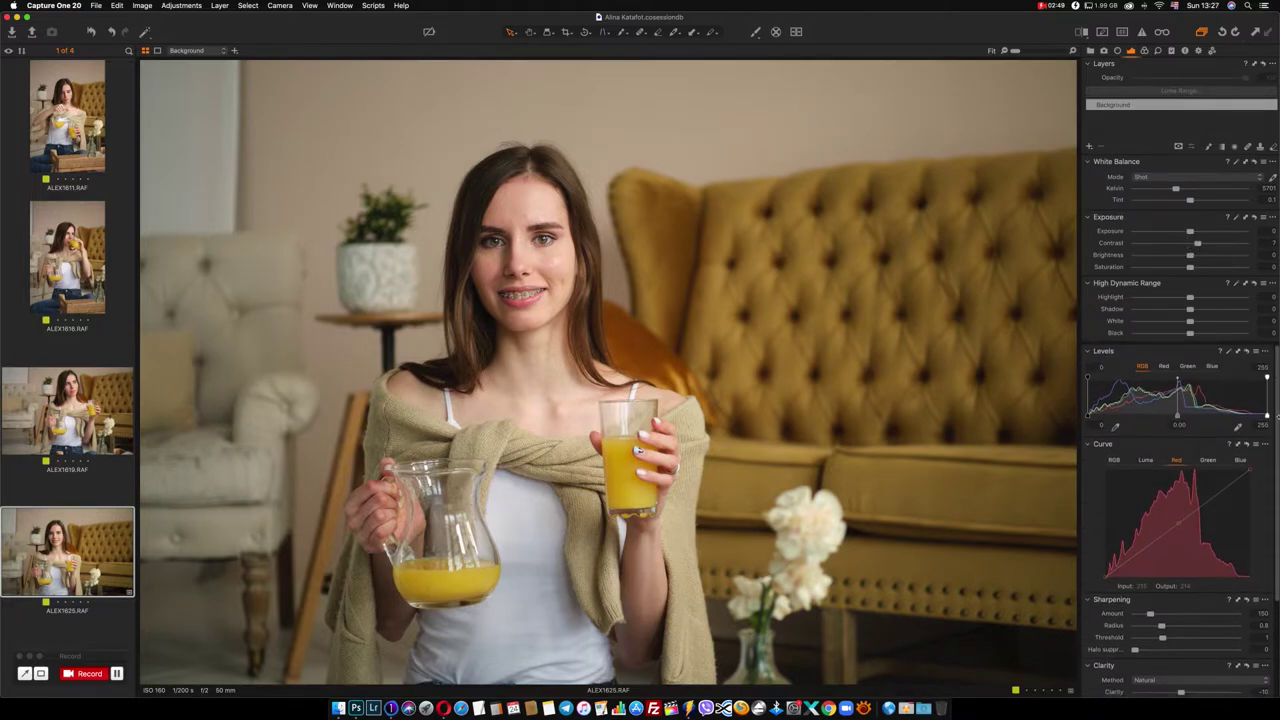
Set the Levels black point to 2 and white point to 236, and lower HDR White
drag(1267, 416, 1256, 415)
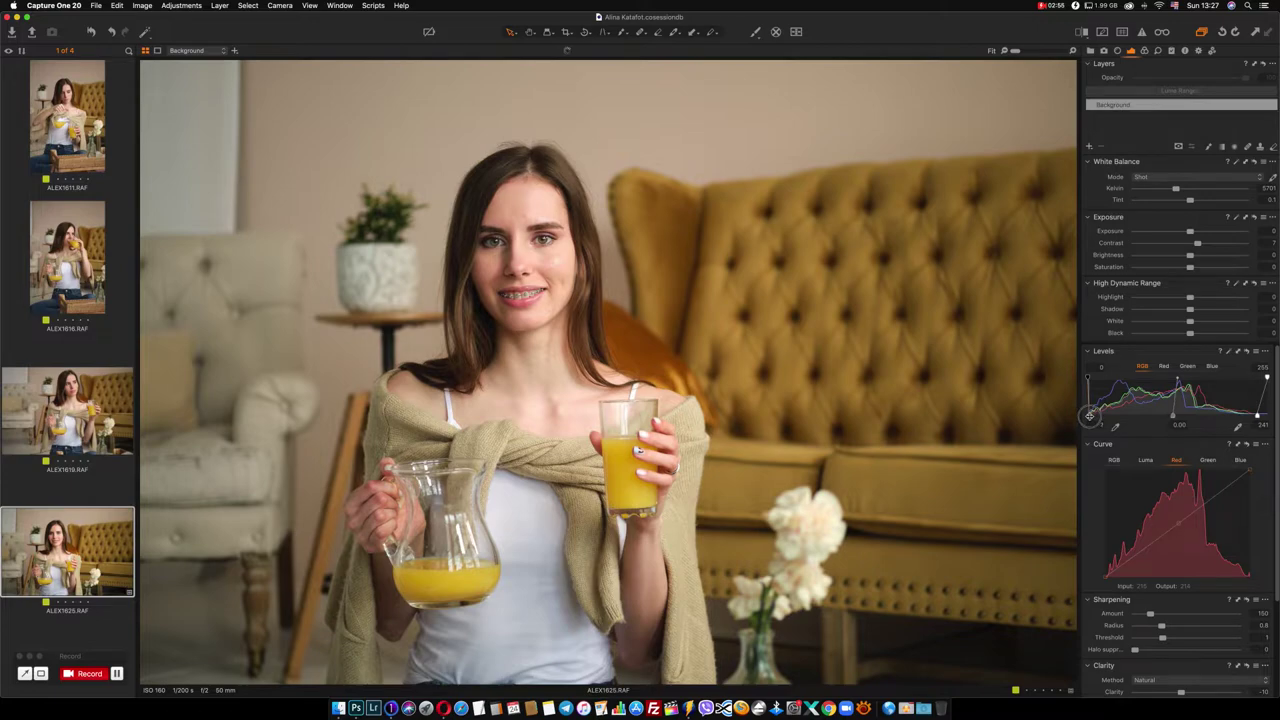
drag(1090, 415, 1090, 418)
drag(1257, 415, 1252, 415)
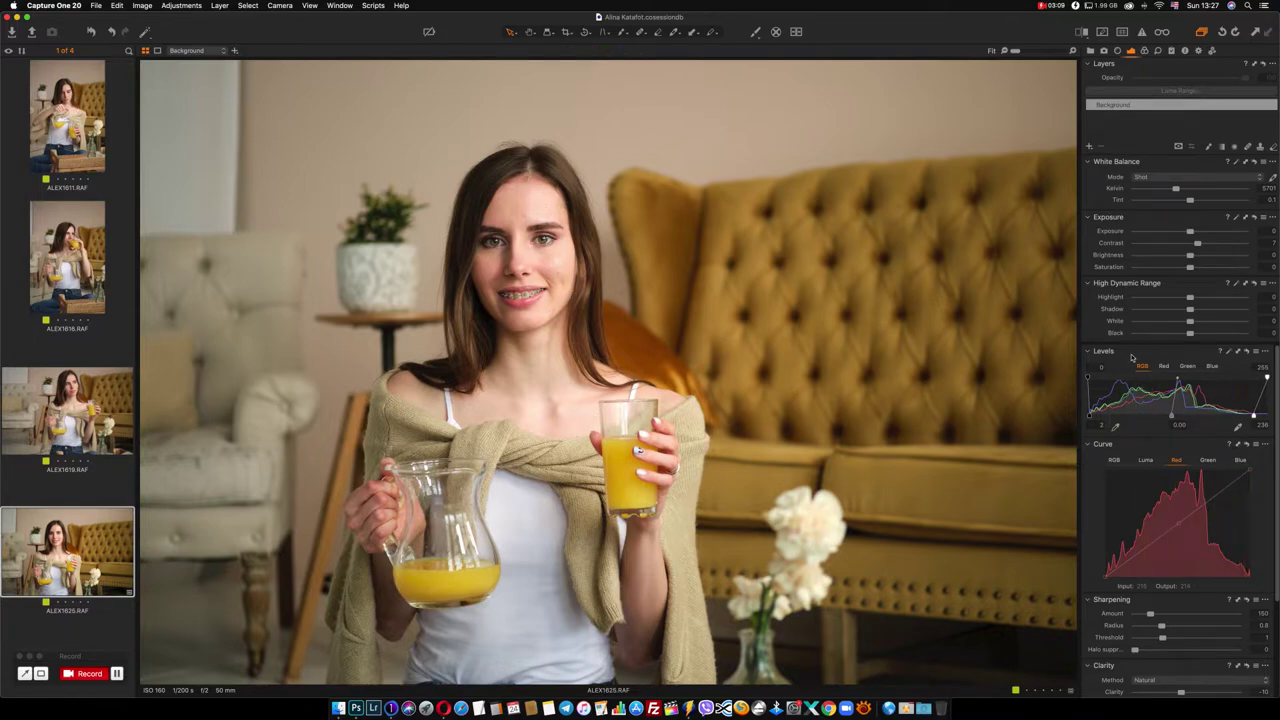
drag(1190, 321, 1146, 323)
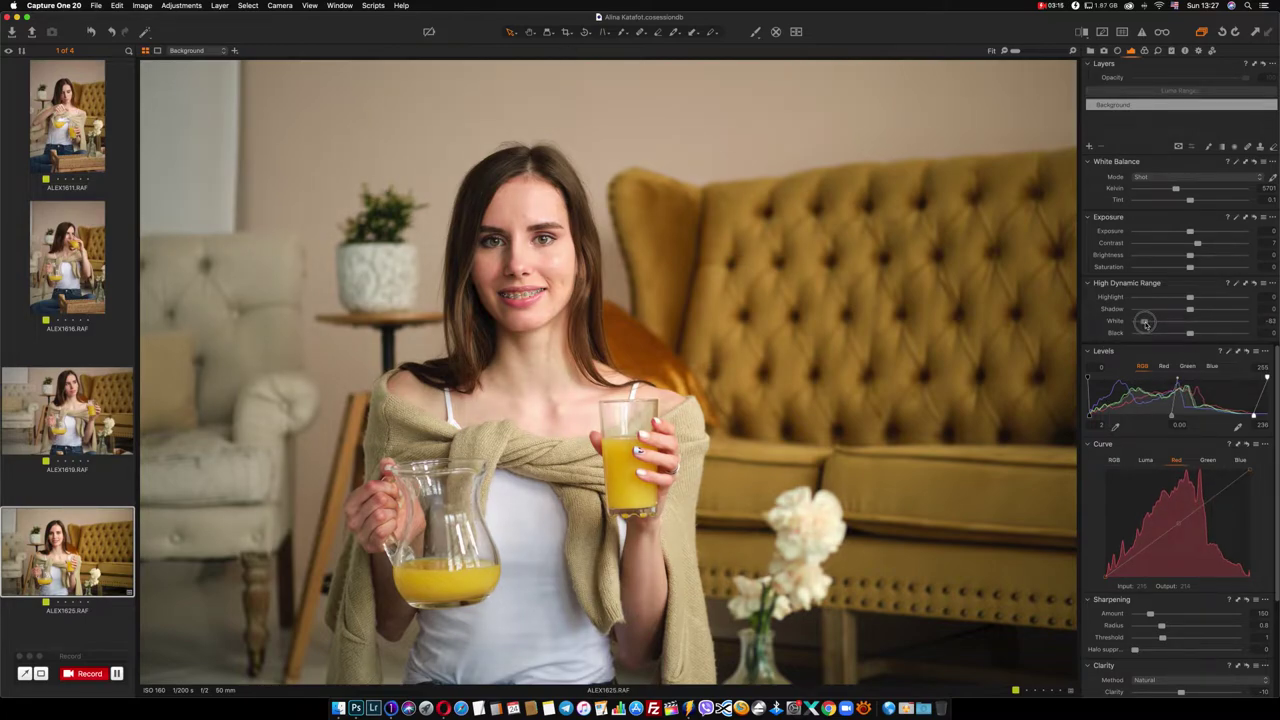
Keep HDR Highlight at 0, lift HDR Shadow to about 10, and nudge Contrast up
mouse_move(1190, 301)
mouse_down()
mouse_move(1158, 300)
mouse_move(1190, 300)
mouse_up()
double_click(1189, 299)
drag(1191, 310, 1199, 310)
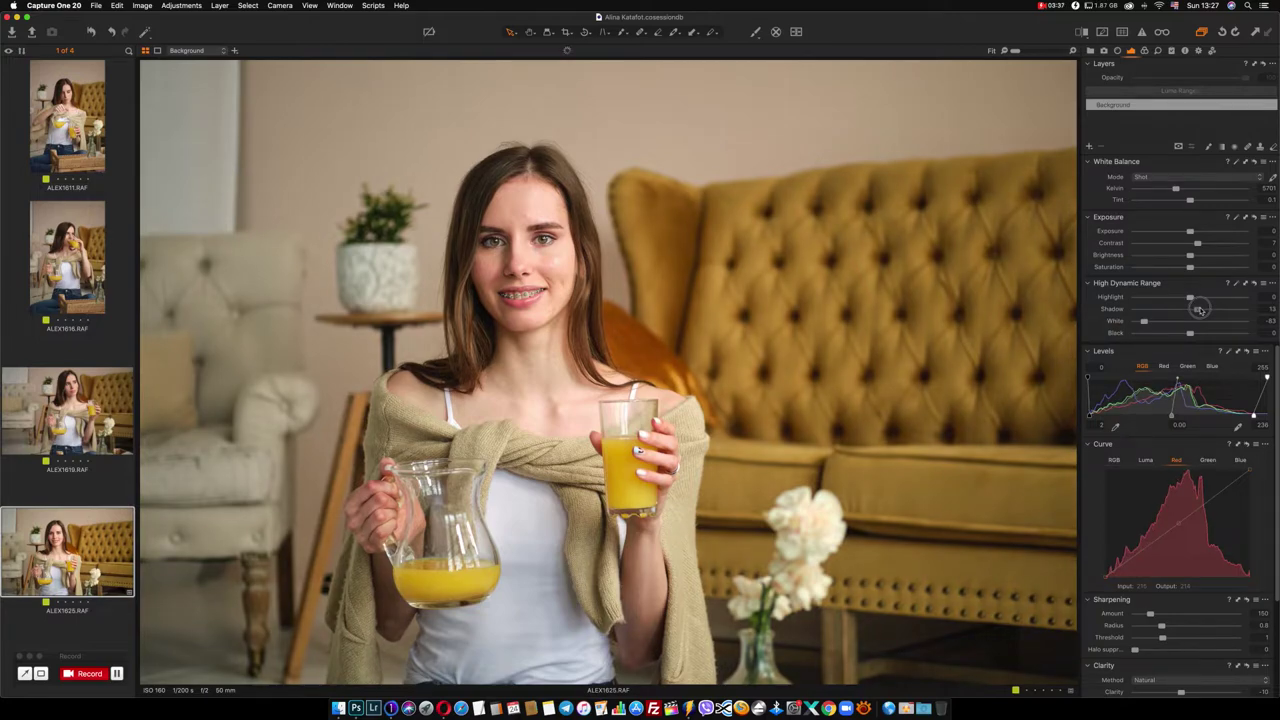
drag(1200, 311, 1198, 311)
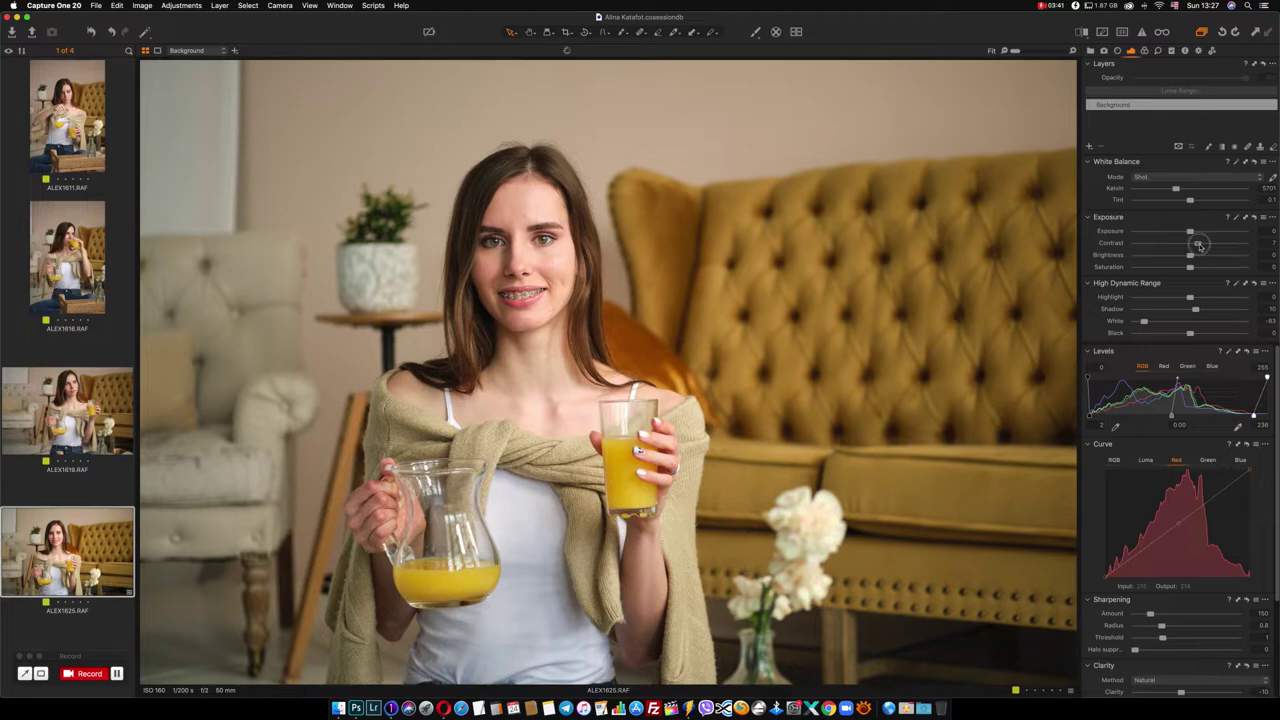
drag(1200, 246, 1202, 246)
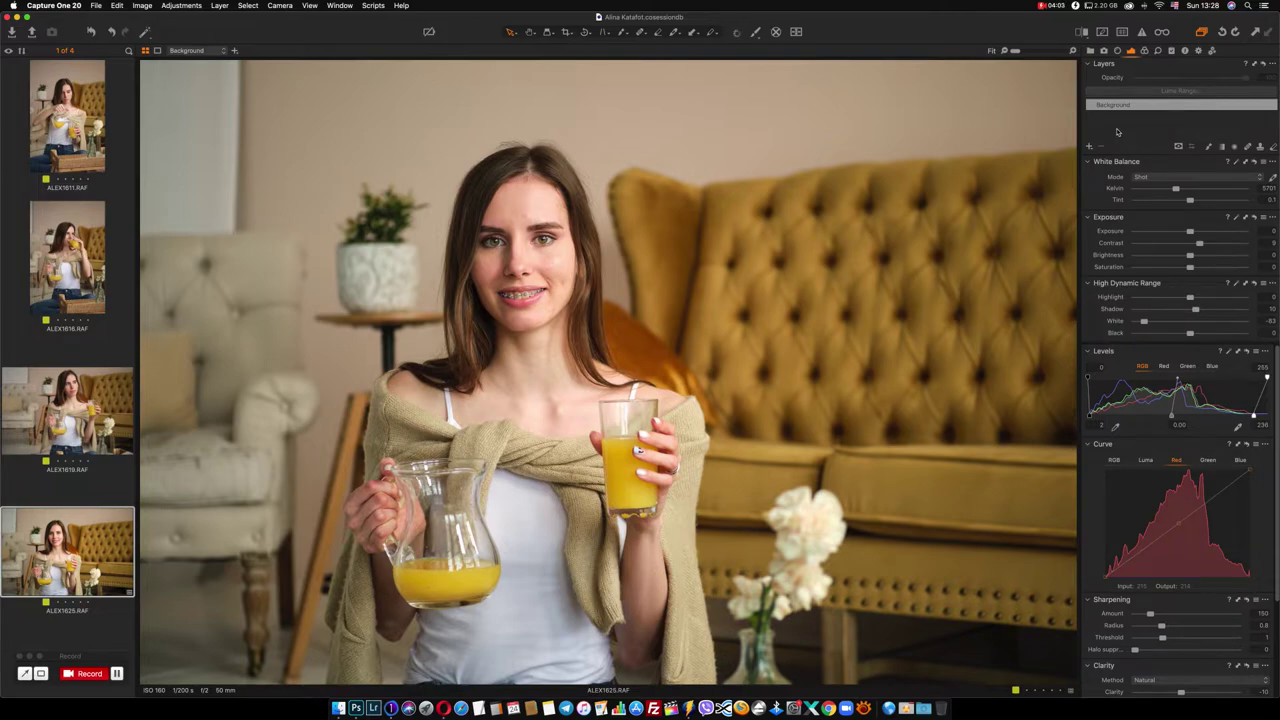
Add a new empty adjustment layer and switch the Color Editor to Advanced
click(1090, 148)
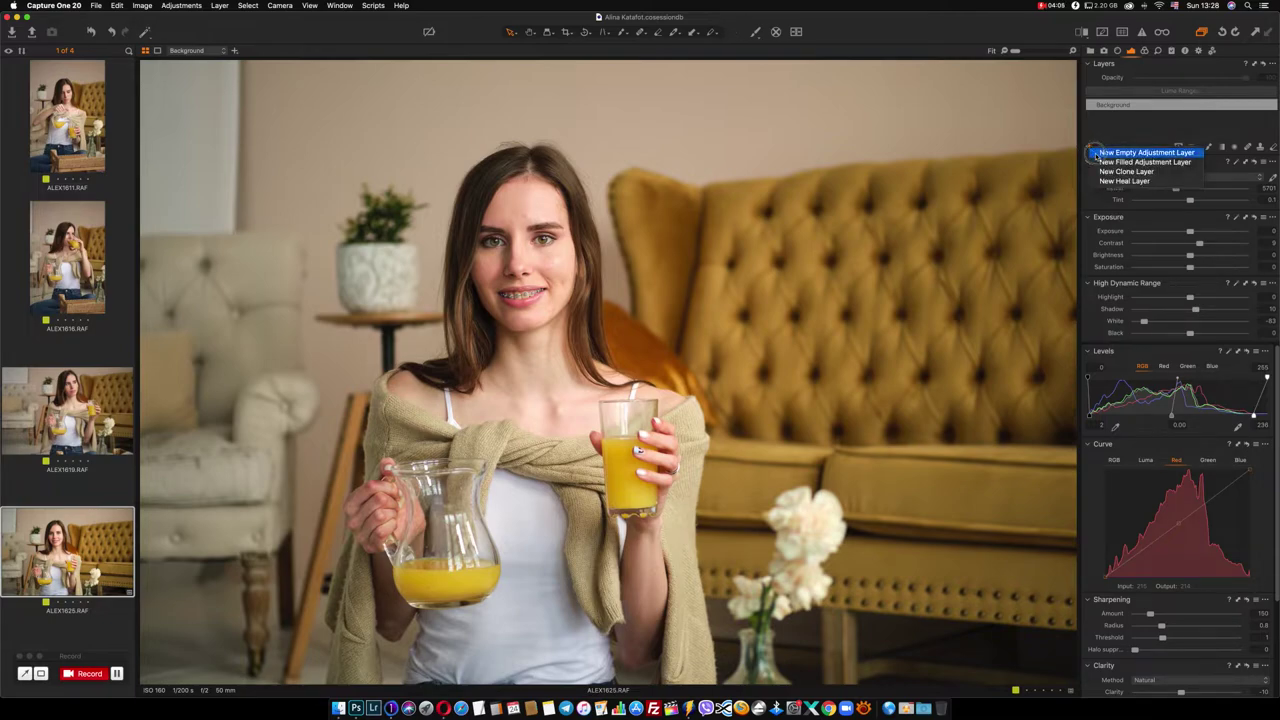
click(1145, 162)
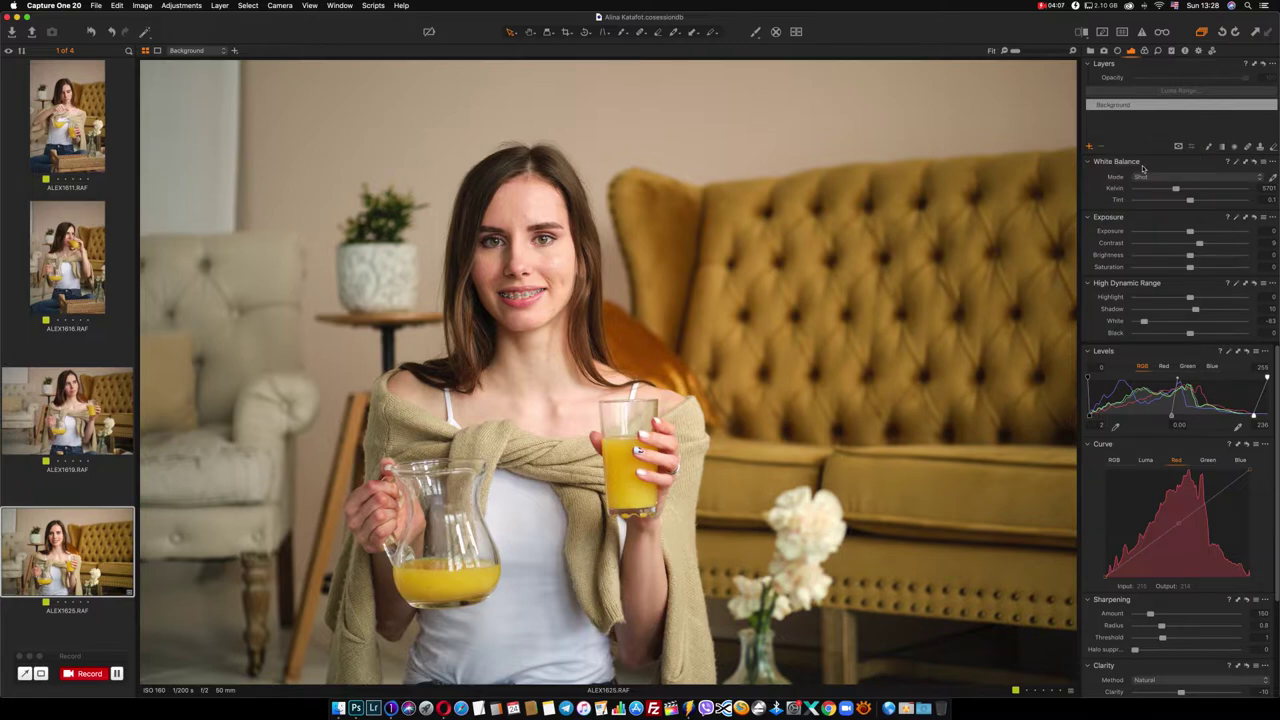
click(1145, 51)
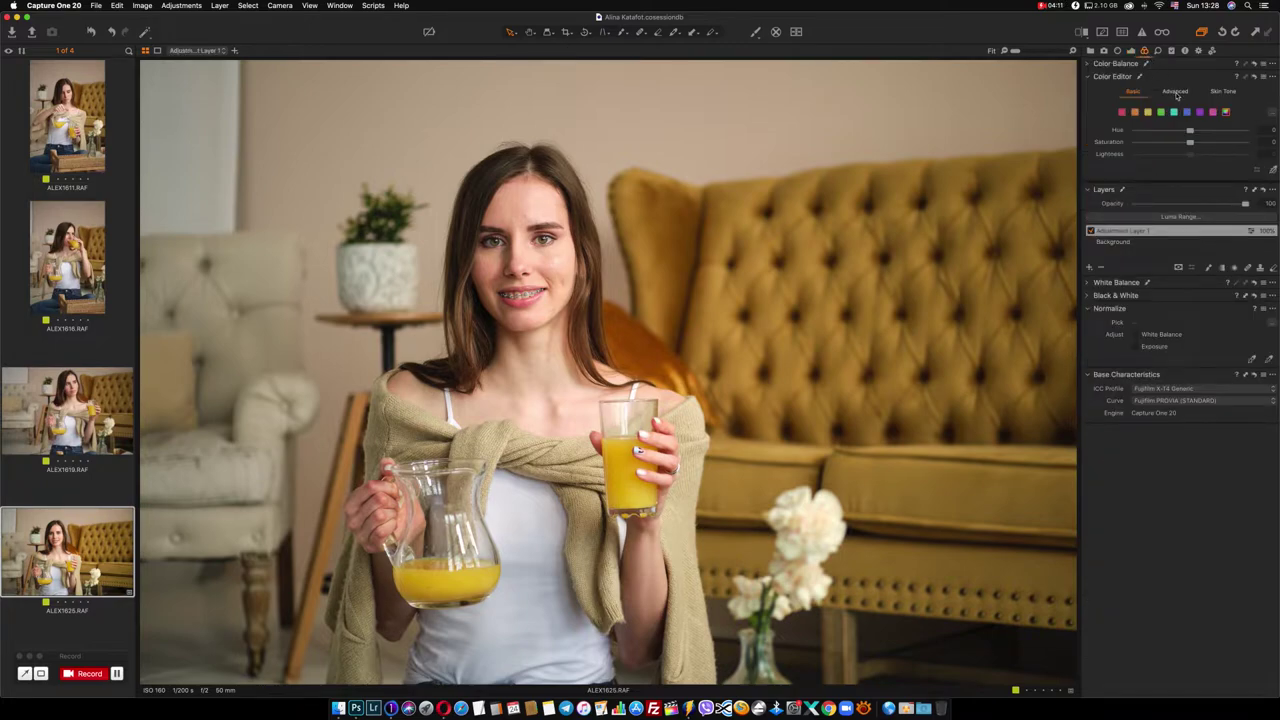
click(1178, 95)
Sample the skin colour as a range and preview only that range
click(1272, 249)
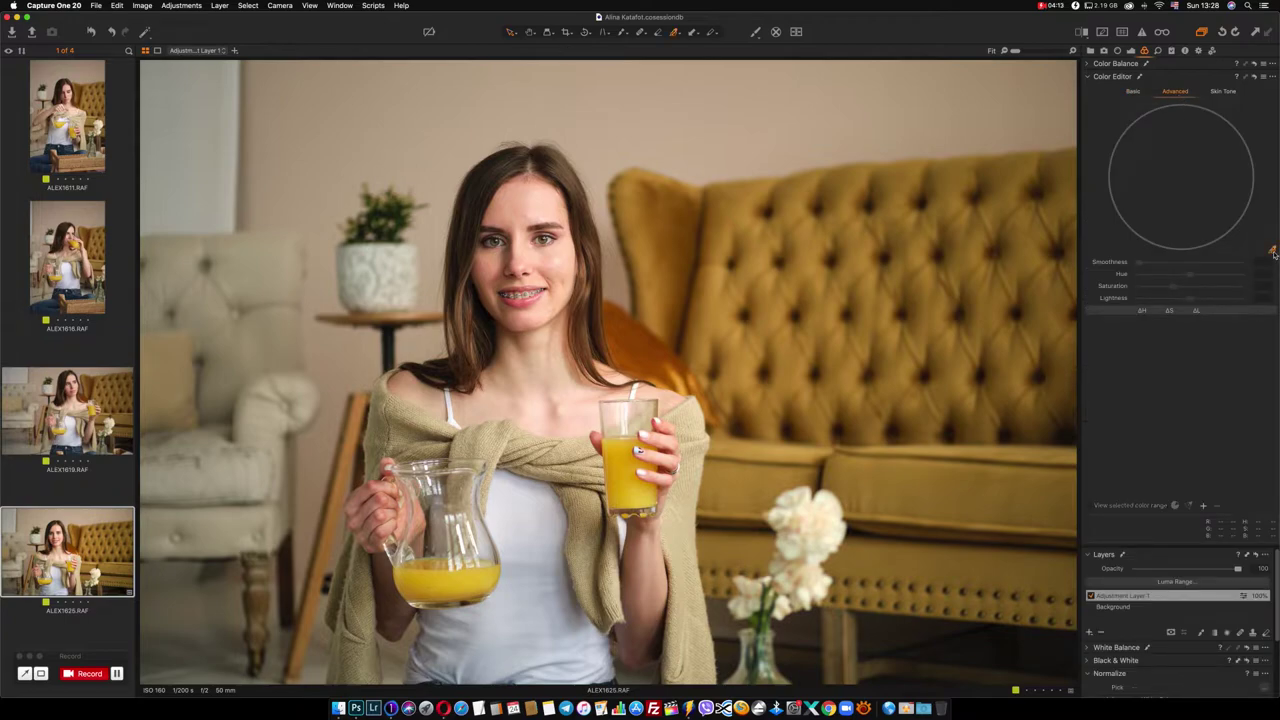
click(535, 183)
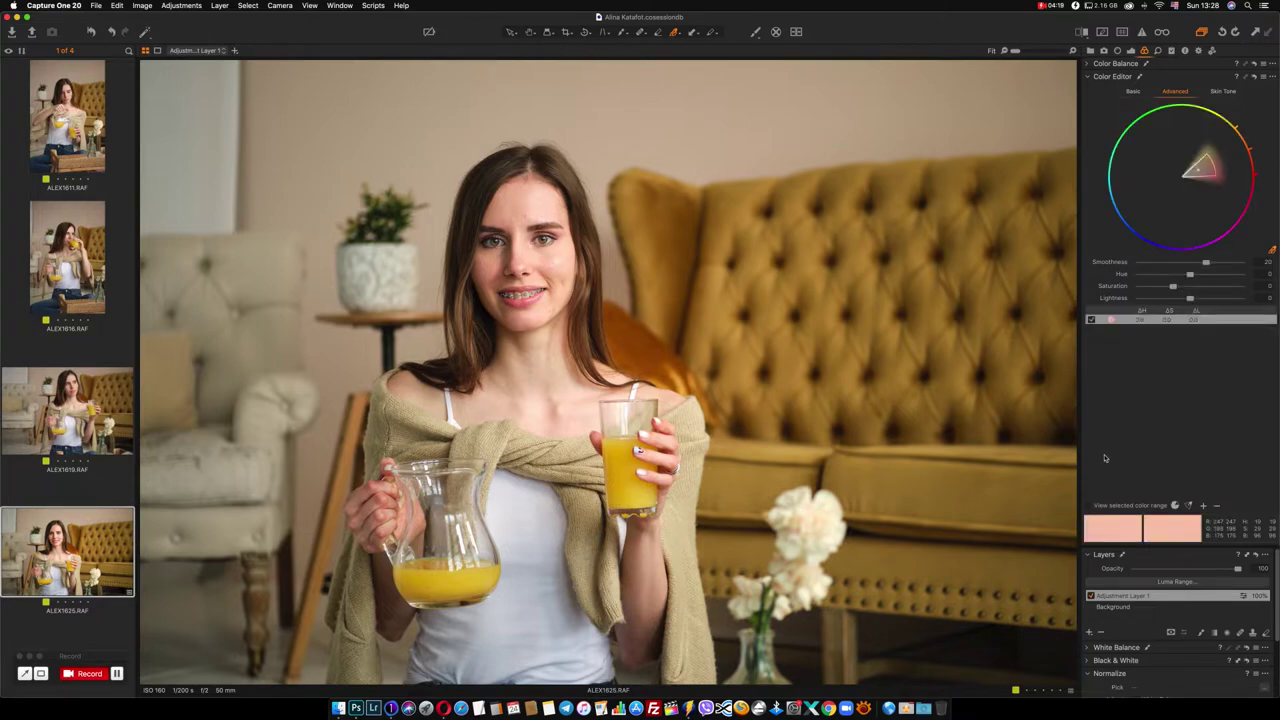
click(1093, 506)
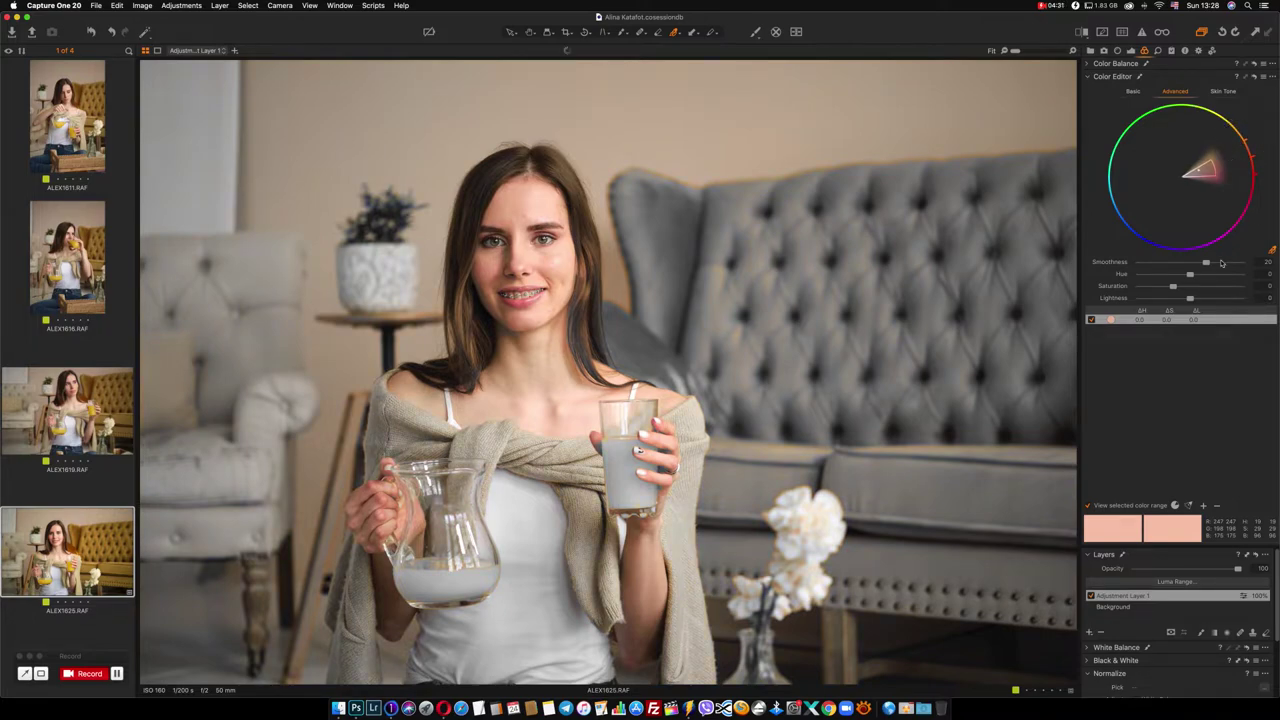
Widen the skin range, lower its Smoothness to 7.5, and return to full-colour view
drag(1206, 262, 1165, 266)
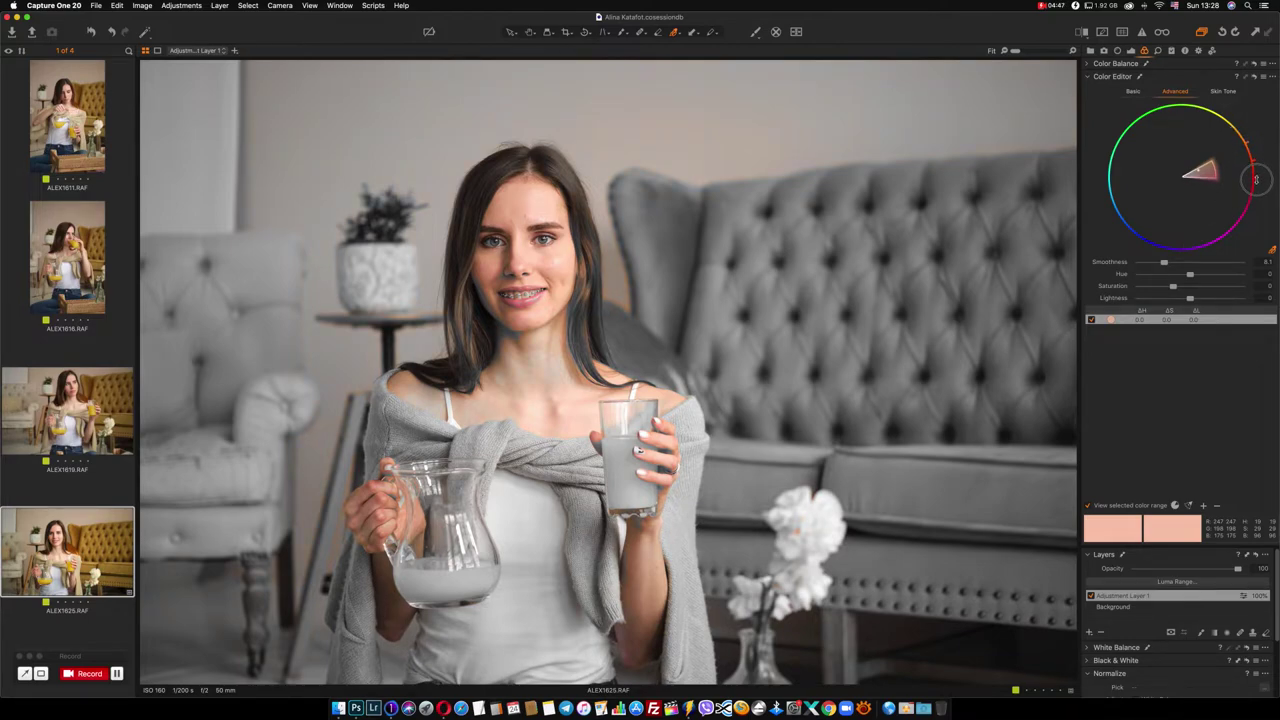
drag(1256, 181, 1255, 185)
drag(1165, 266, 1163, 265)
drag(1162, 264, 1161, 265)
click(1088, 506)
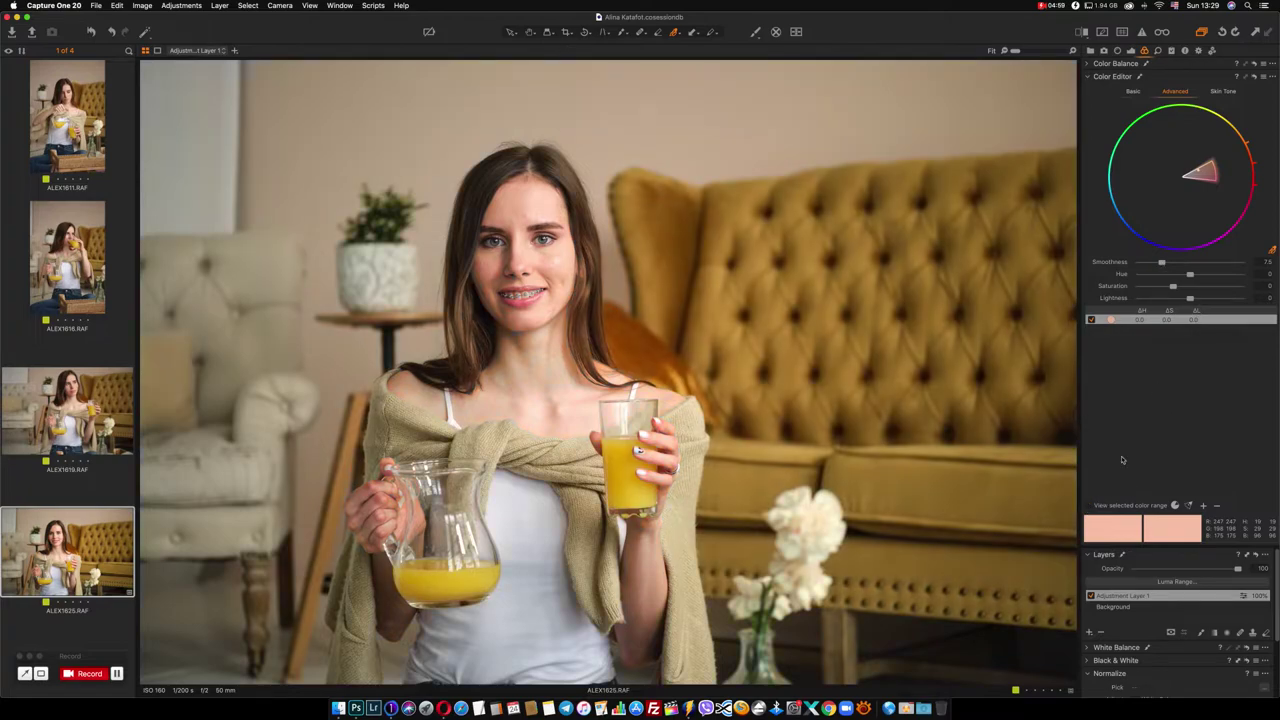
Shift the skin range's Hue to 4.4
drag(1191, 278, 1195, 277)
drag(1196, 277, 1199, 277)
drag(1200, 276, 1188, 300)
In Skin Tone mode, sample the shoulder skin and reduce its Smoothness to 21.5
click(1223, 91)
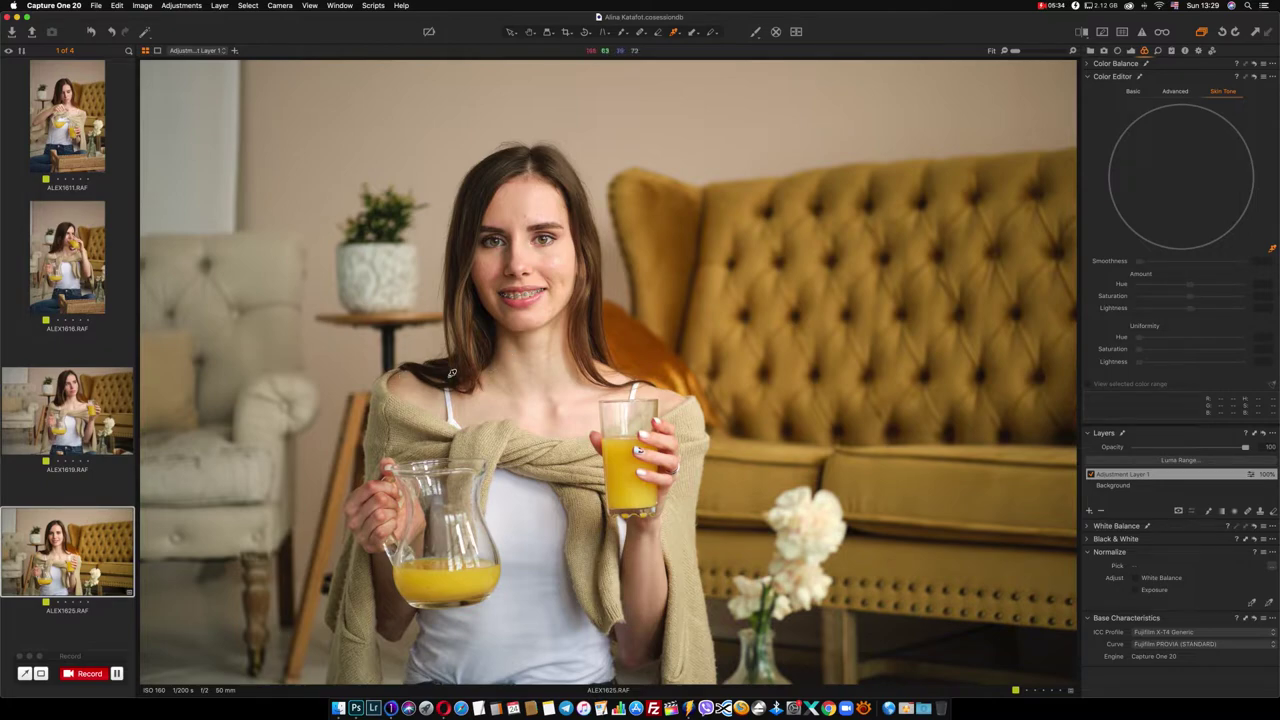
click(400, 376)
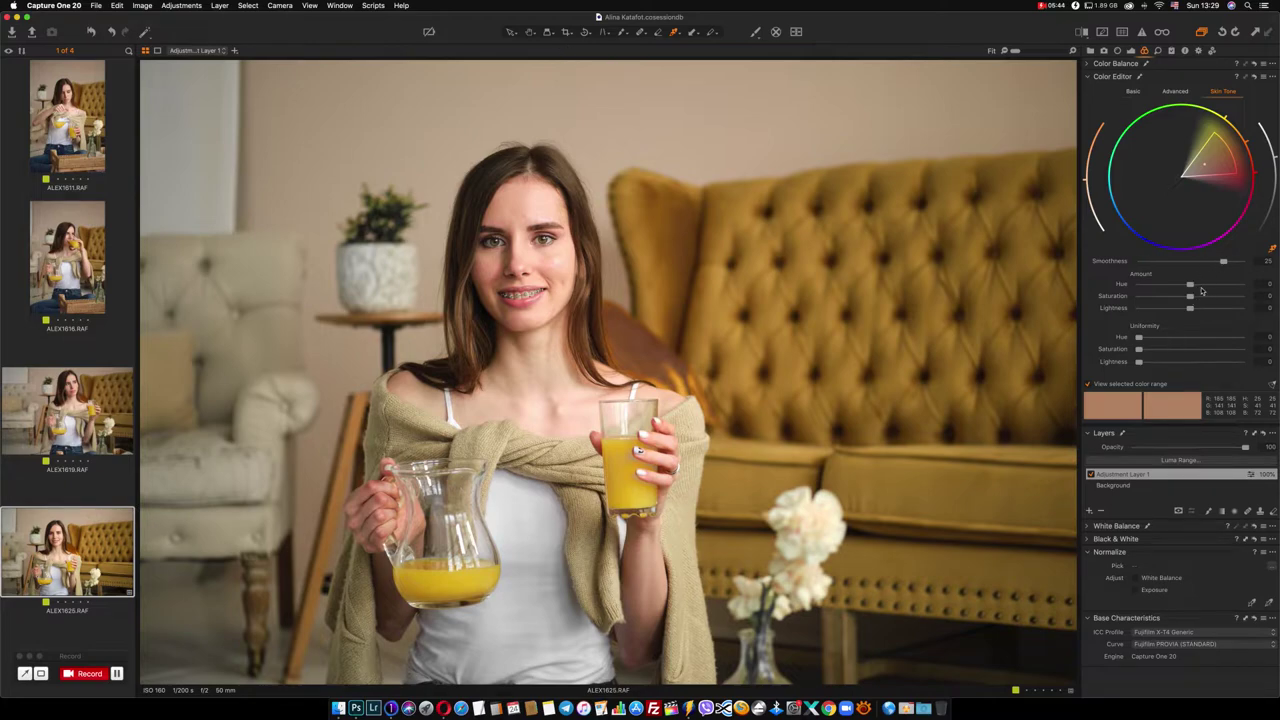
drag(1225, 263, 1211, 262)
click(1089, 385)
Set skin Uniformity Hue to 13.8 and Saturation to 42.2
drag(1140, 340, 1221, 338)
drag(1221, 338, 1155, 340)
drag(1155, 339, 1154, 339)
drag(1140, 349, 1185, 352)
Switch to mask drawing and magnify the face to 200%
click(657, 31)
click(1073, 51)
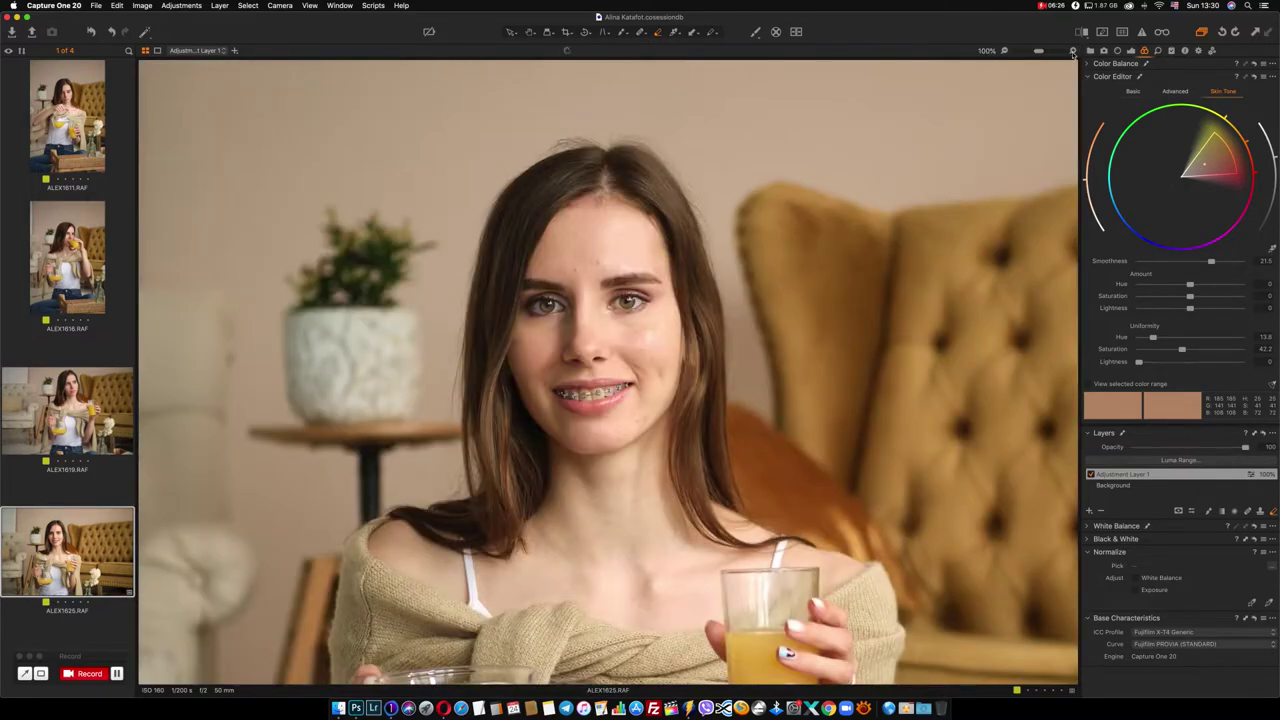
click(1073, 51)
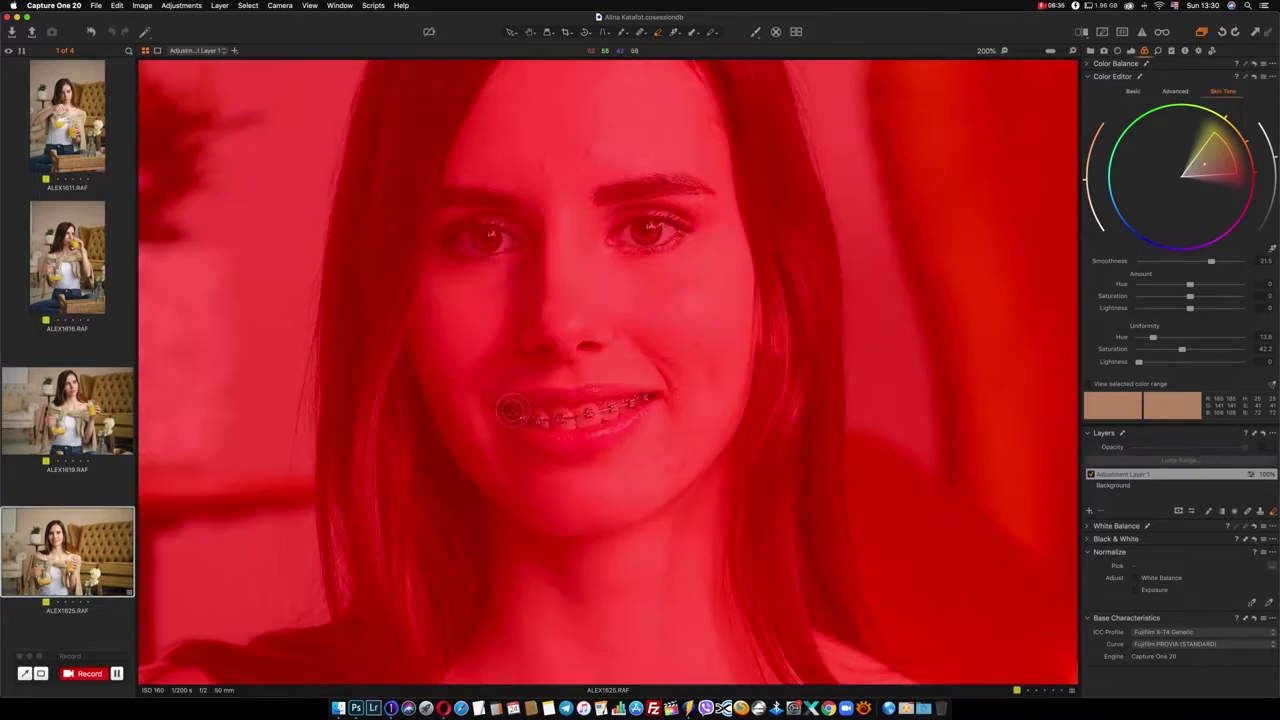
Erase Adjustment Layer 1's mask across the teeth, including both mouth corners
mouse_move(512, 411)
mouse_down()
mouse_move(602, 398)
mouse_move(651, 407)
mouse_move(575, 444)
mouse_up()
drag(533, 433, 605, 414)
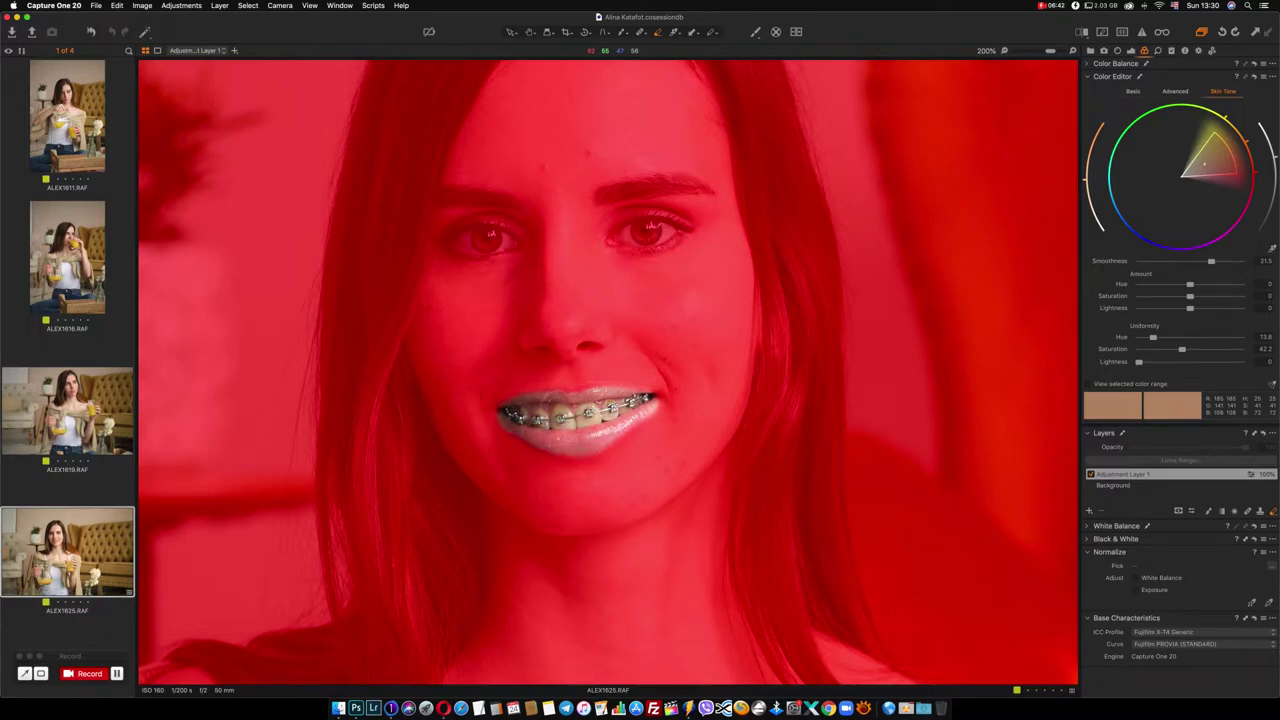
drag(525, 402, 529, 400)
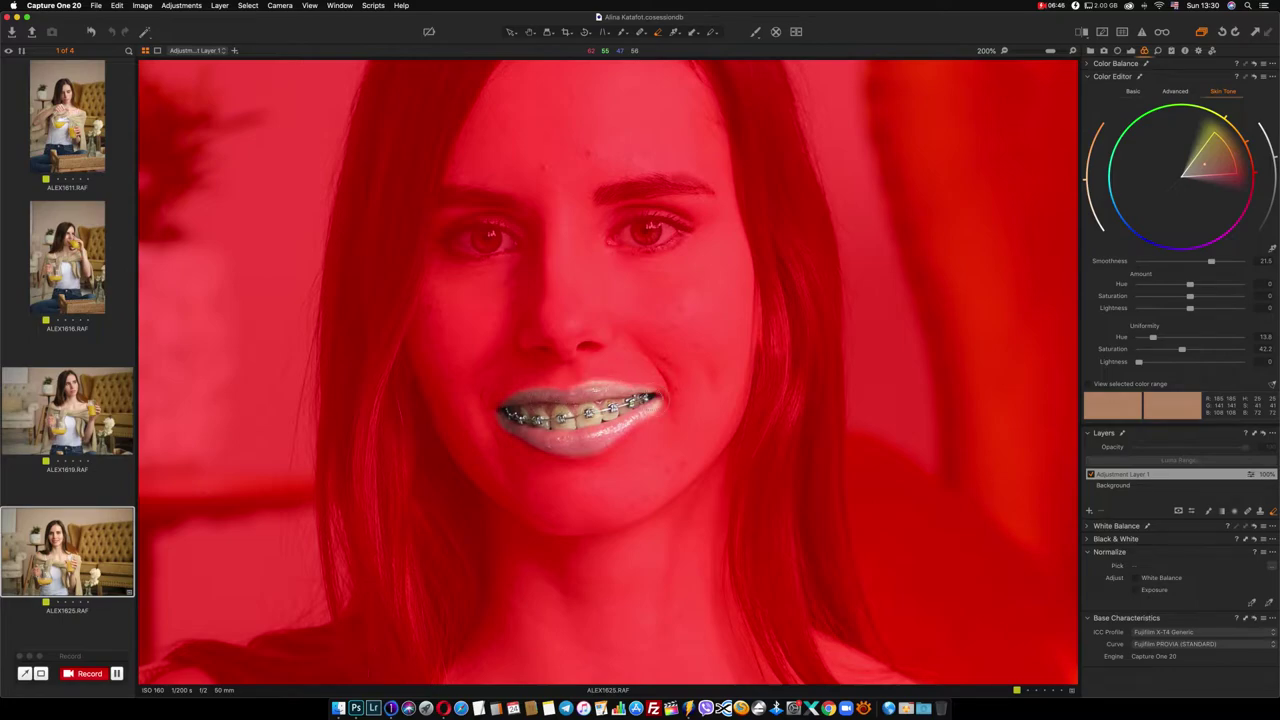
drag(658, 400, 660, 402)
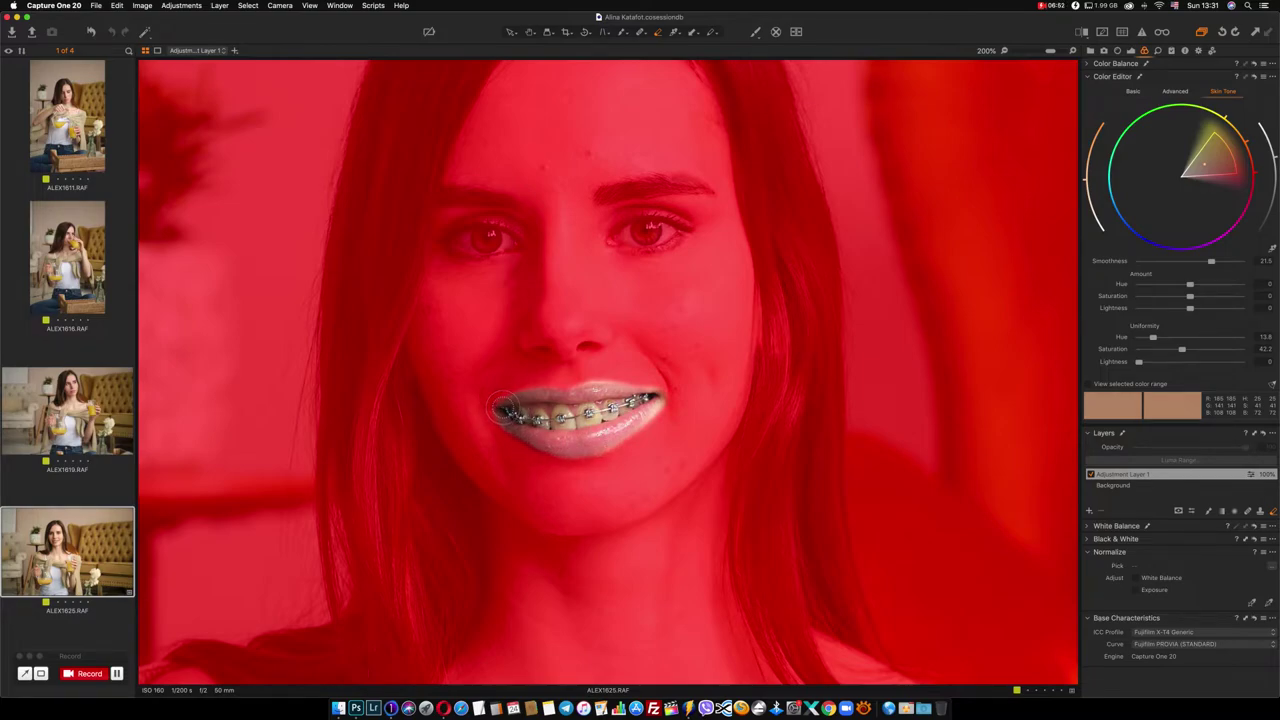
drag(505, 410, 503, 410)
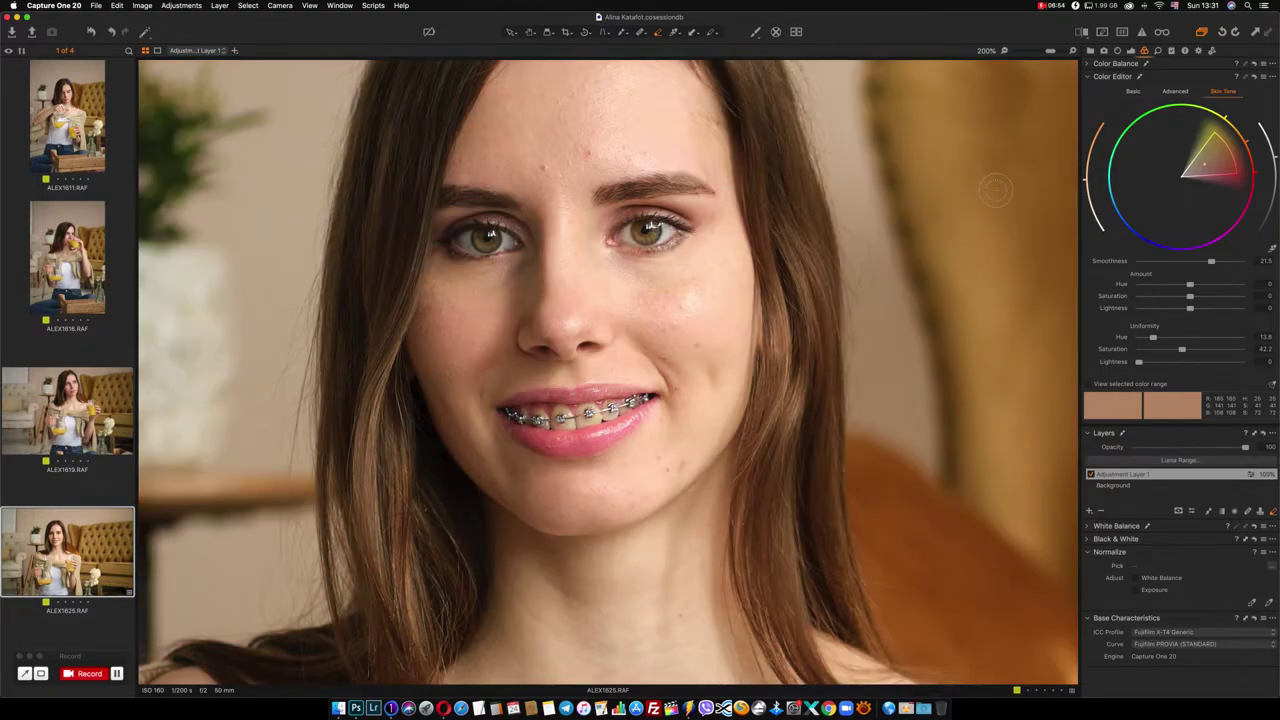
Fit the whole photo in view and erase the mask from the potted plant's leaves
key(super+0)
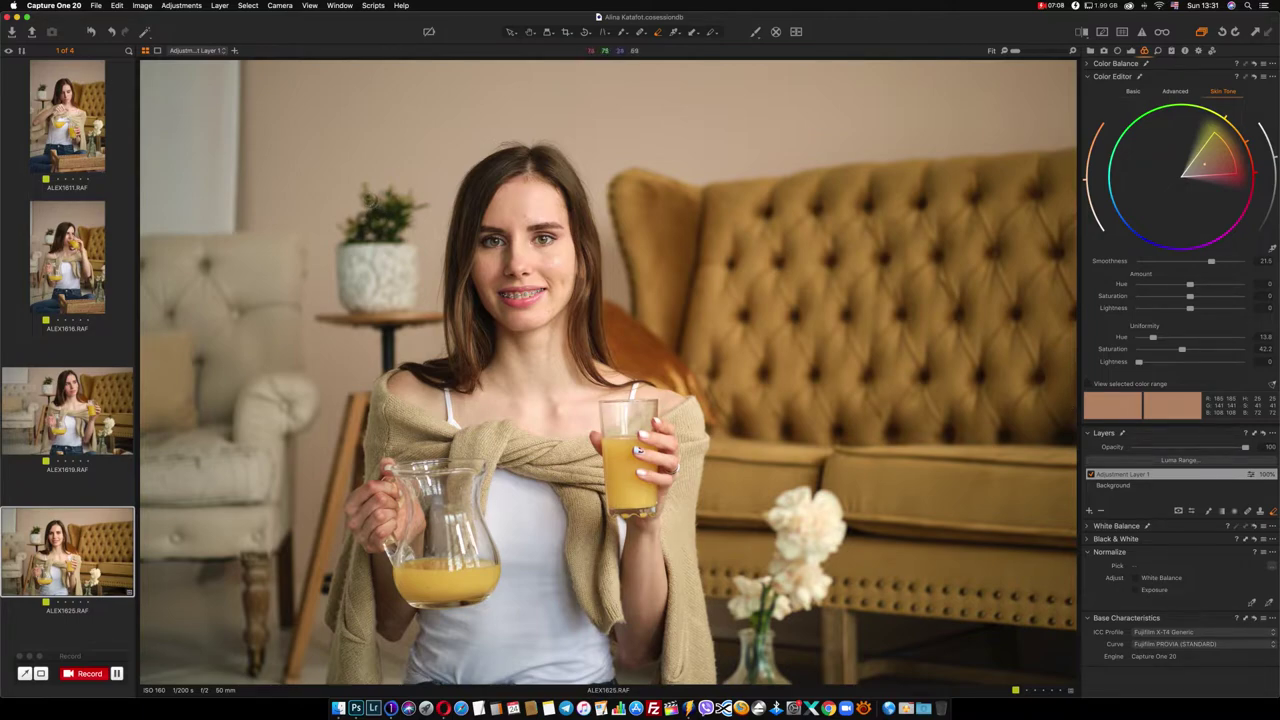
mouse_move(370, 215)
mouse_down()
mouse_move(380, 230)
mouse_move(405, 195)
mouse_move(372, 226)
mouse_up()
Zoom to 200% centred on the orange-juice glass and adjust the eraser's size and hardness
scroll(452, 179, up, 3)
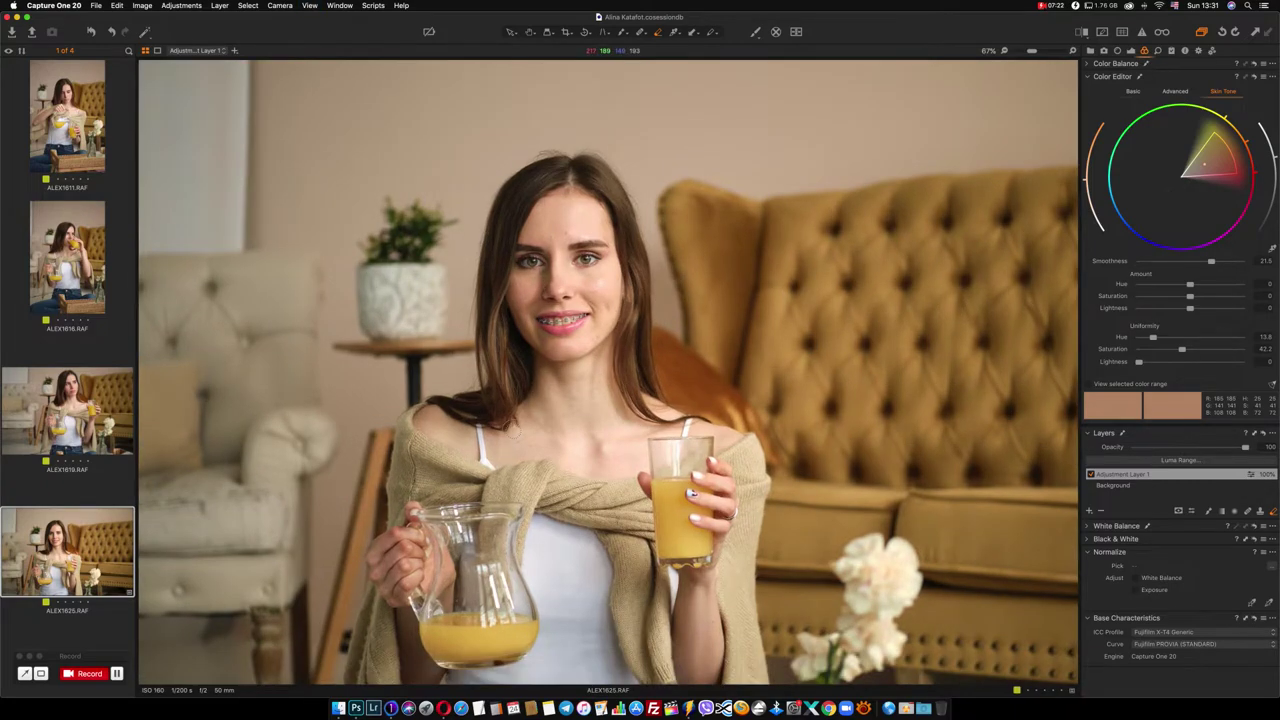
drag(640, 388, 640, 133)
scroll(640, 133, down, 3)
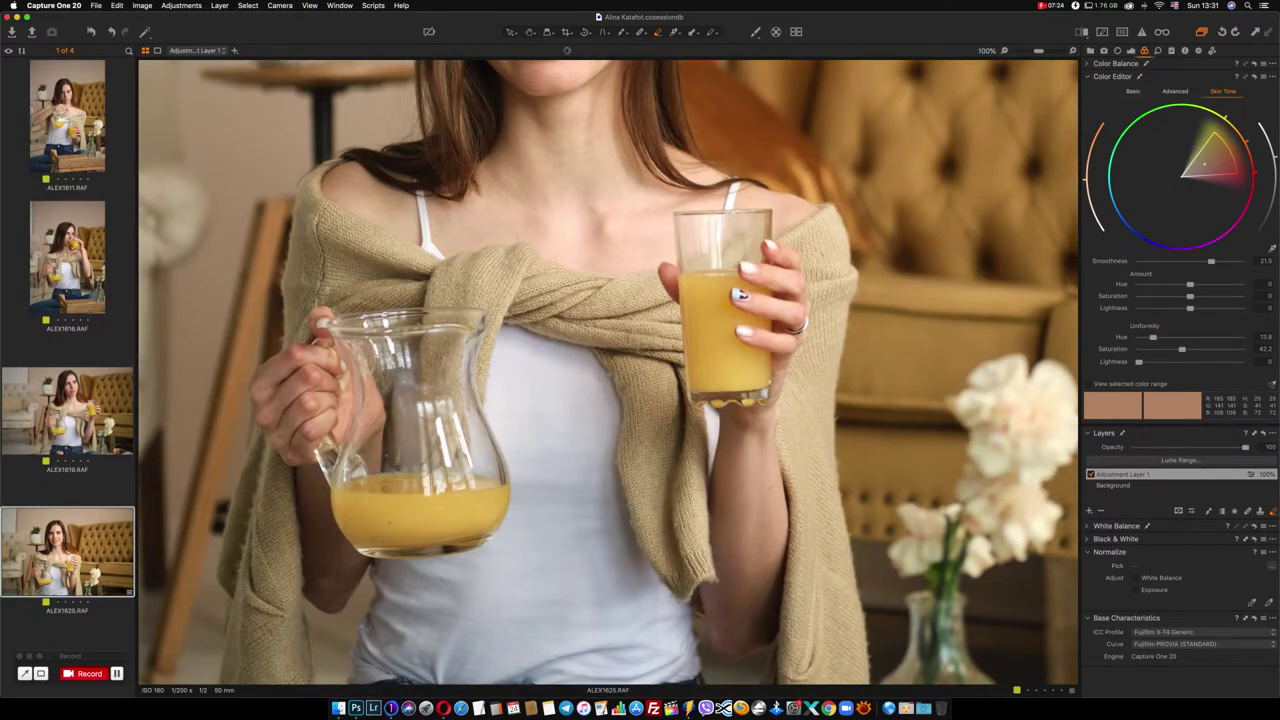
key(super+plus)
drag(857, 277, 652, 336)
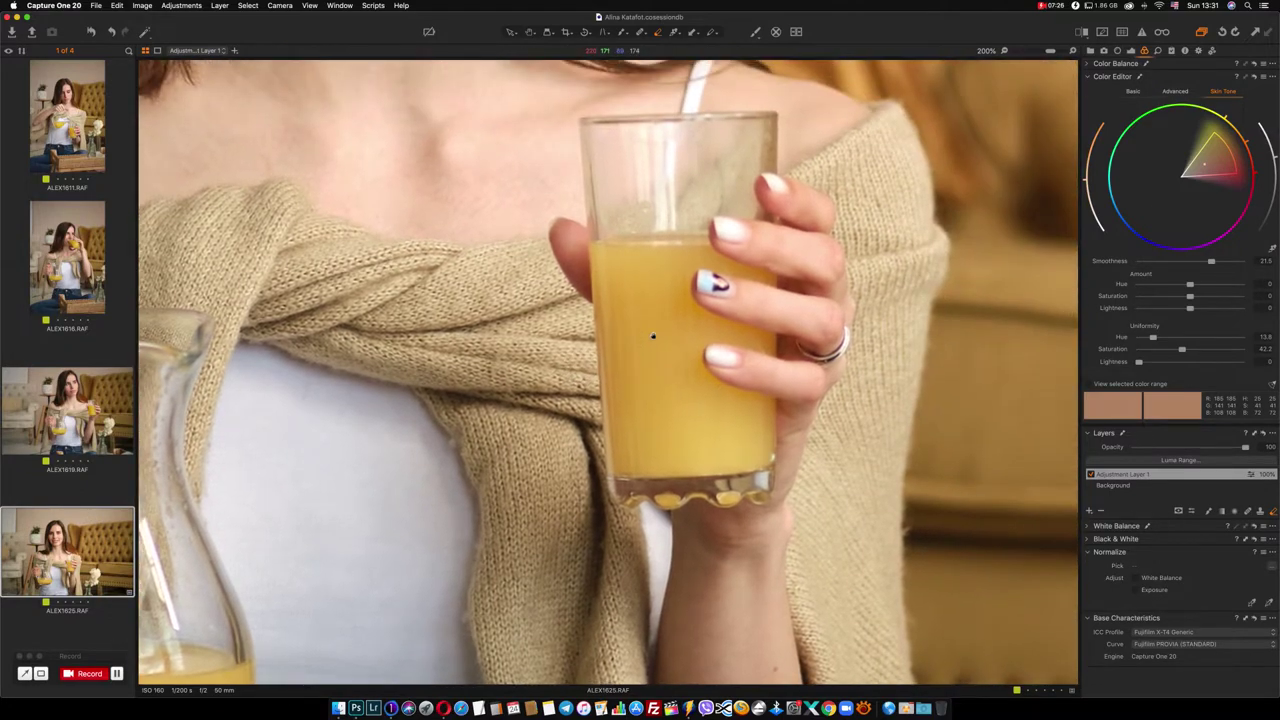
right_click(653, 260)
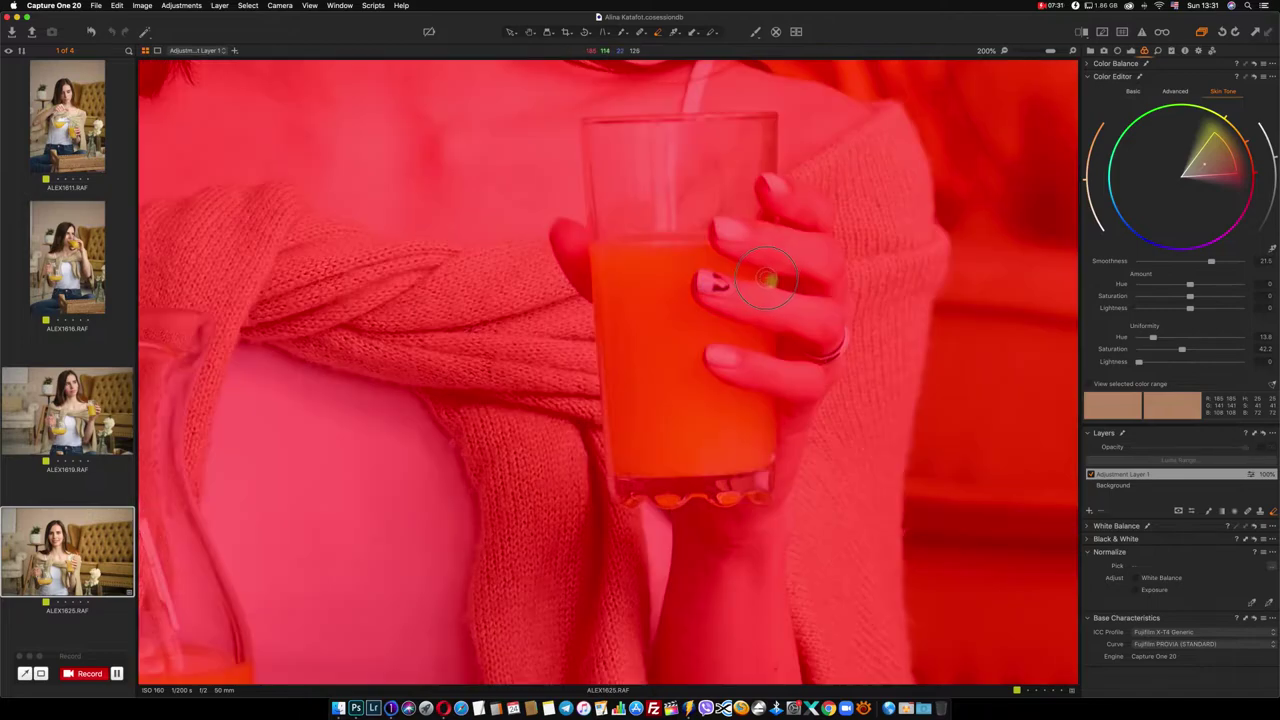
Erase the mask from the juice in the glass and along the fingernail
drag(762, 276, 700, 238)
mouse_move(762, 276)
mouse_down()
mouse_move(697, 262)
mouse_move(716, 327)
mouse_move(770, 340)
mouse_move(660, 335)
mouse_up()
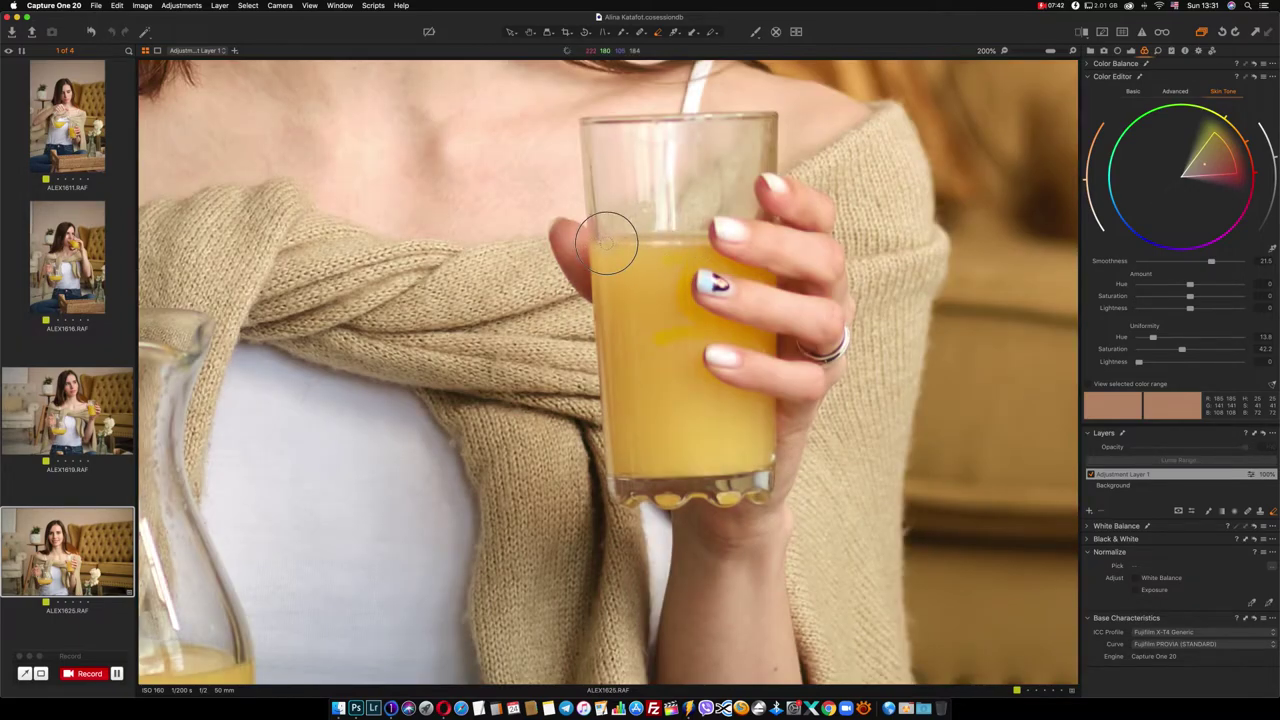
mouse_move(608, 243)
mouse_down()
mouse_move(685, 255)
mouse_move(741, 336)
mouse_move(709, 383)
mouse_move(770, 415)
mouse_move(755, 466)
mouse_move(605, 474)
mouse_move(600, 243)
mouse_move(620, 462)
mouse_move(625, 272)
mouse_move(615, 330)
mouse_move(630, 465)
mouse_move(636, 255)
mouse_move(665, 255)
mouse_move(636, 312)
mouse_move(690, 320)
mouse_move(660, 440)
mouse_move(740, 450)
mouse_move(690, 398)
mouse_move(746, 443)
mouse_move(766, 420)
mouse_move(729, 429)
mouse_move(671, 351)
mouse_move(674, 380)
mouse_move(653, 395)
mouse_move(657, 449)
mouse_move(669, 449)
mouse_up()
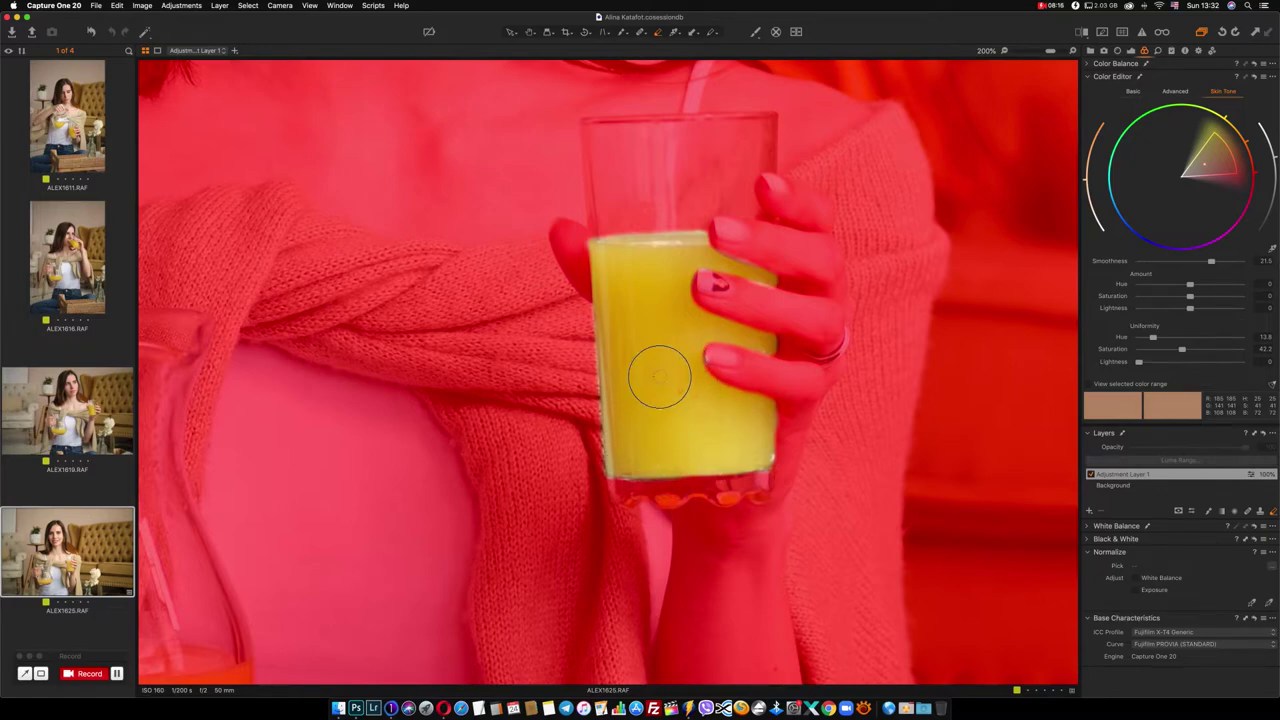
key(m)
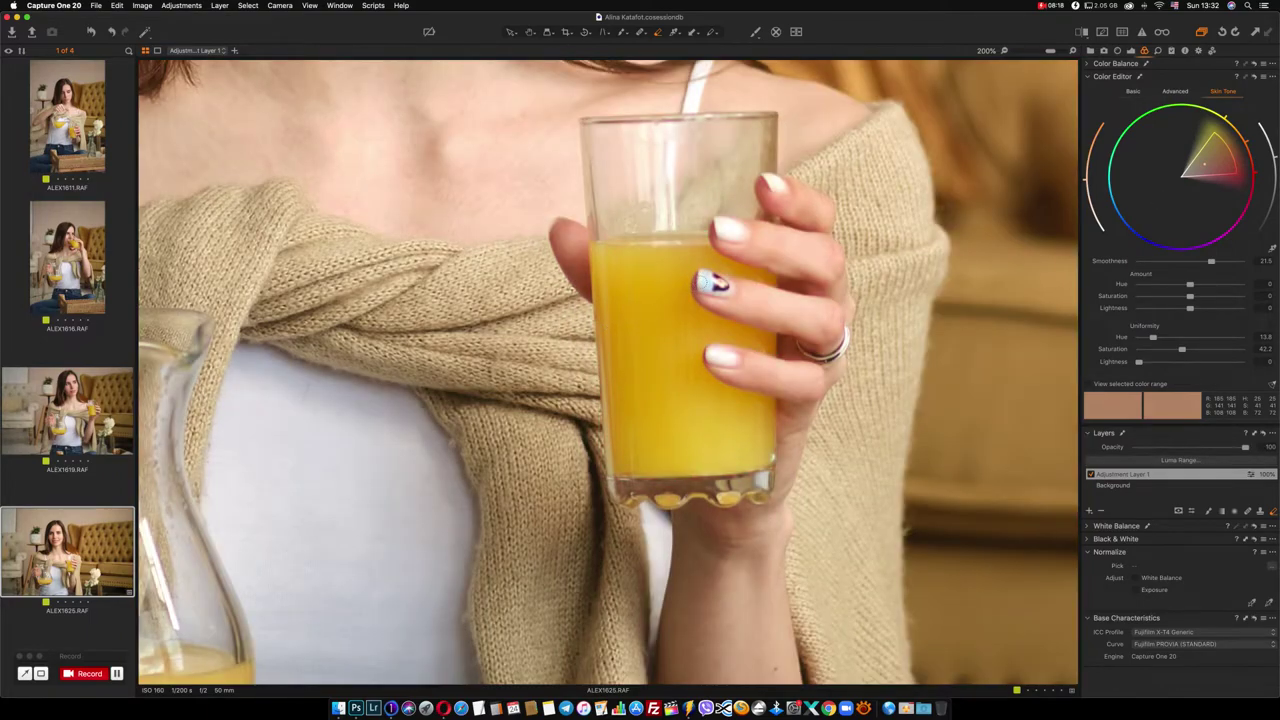
key(m)
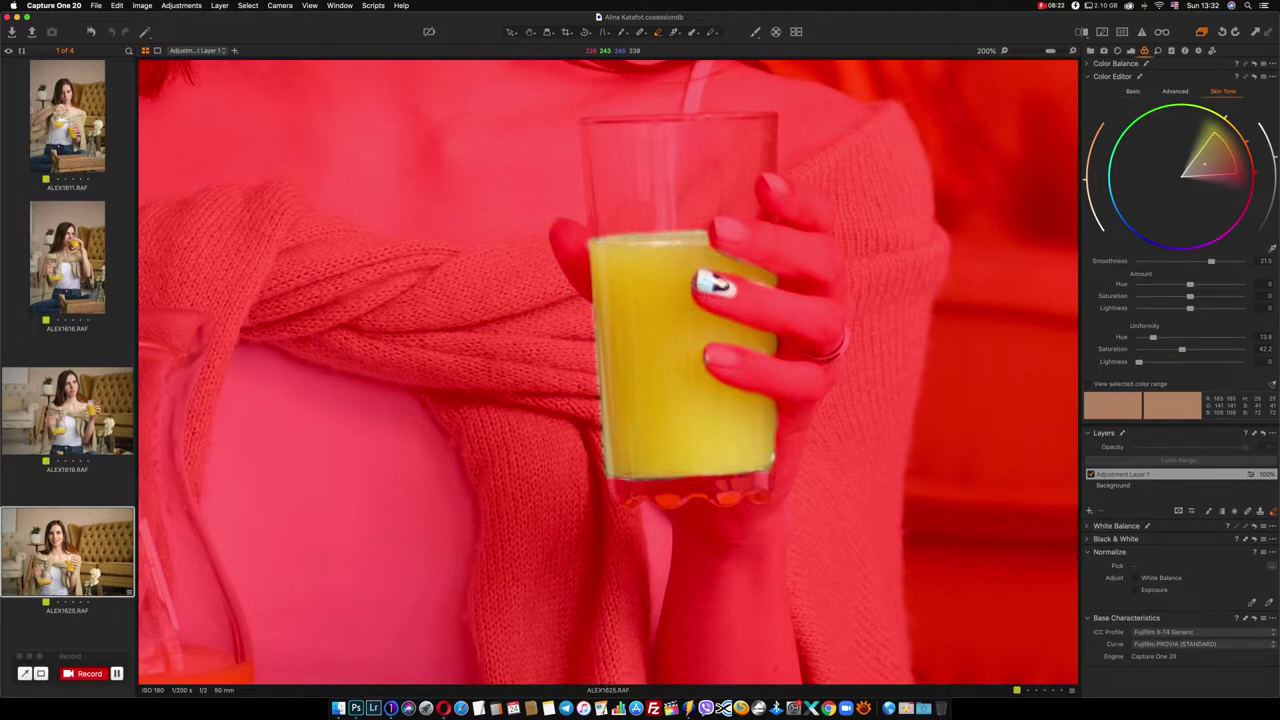
key(m)
key(m)
Erase the mask from the lower and upper fingernails, checking coverage with the mask overlay
drag(738, 362, 700, 352)
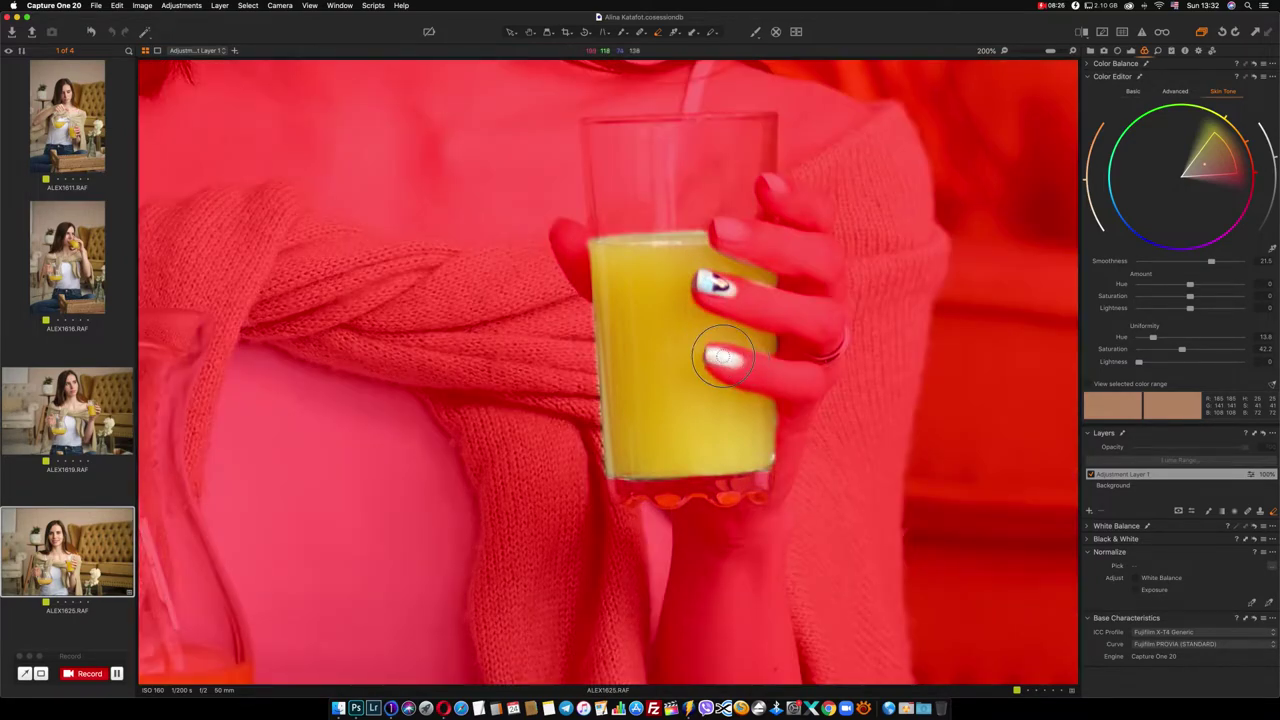
key(m)
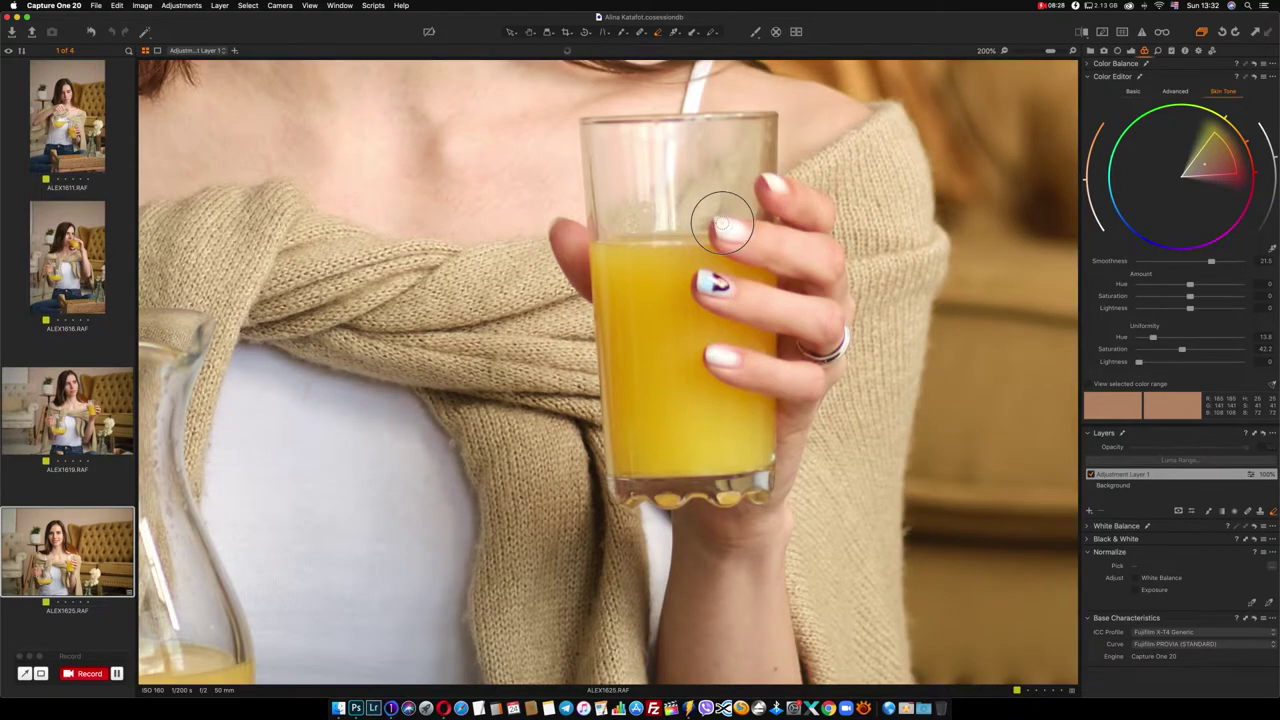
key(m)
drag(730, 222, 740, 235)
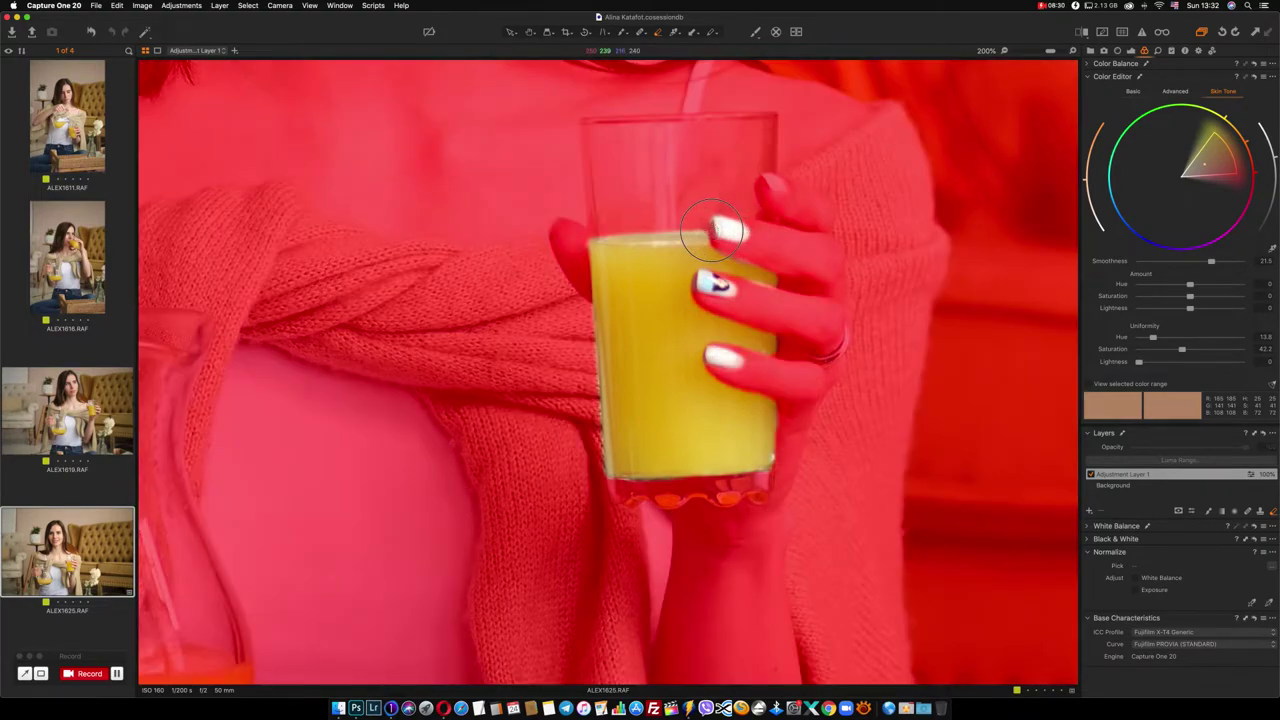
key(m)
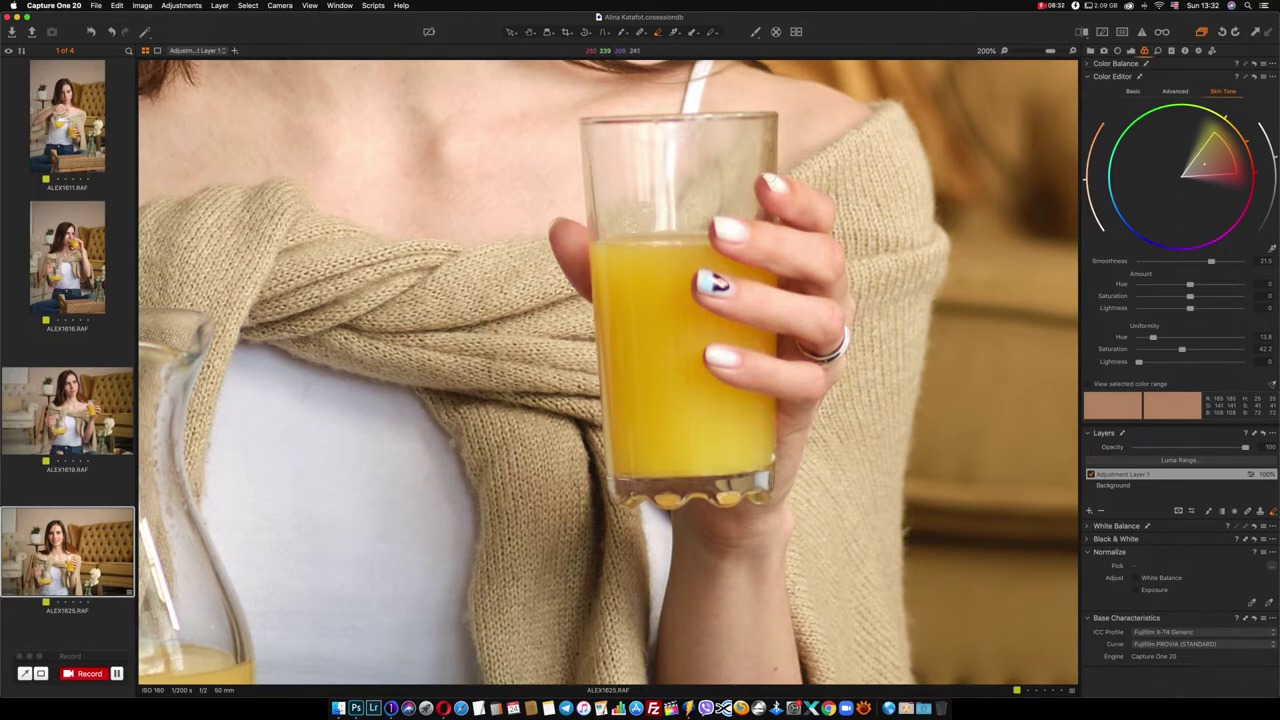
key(m)
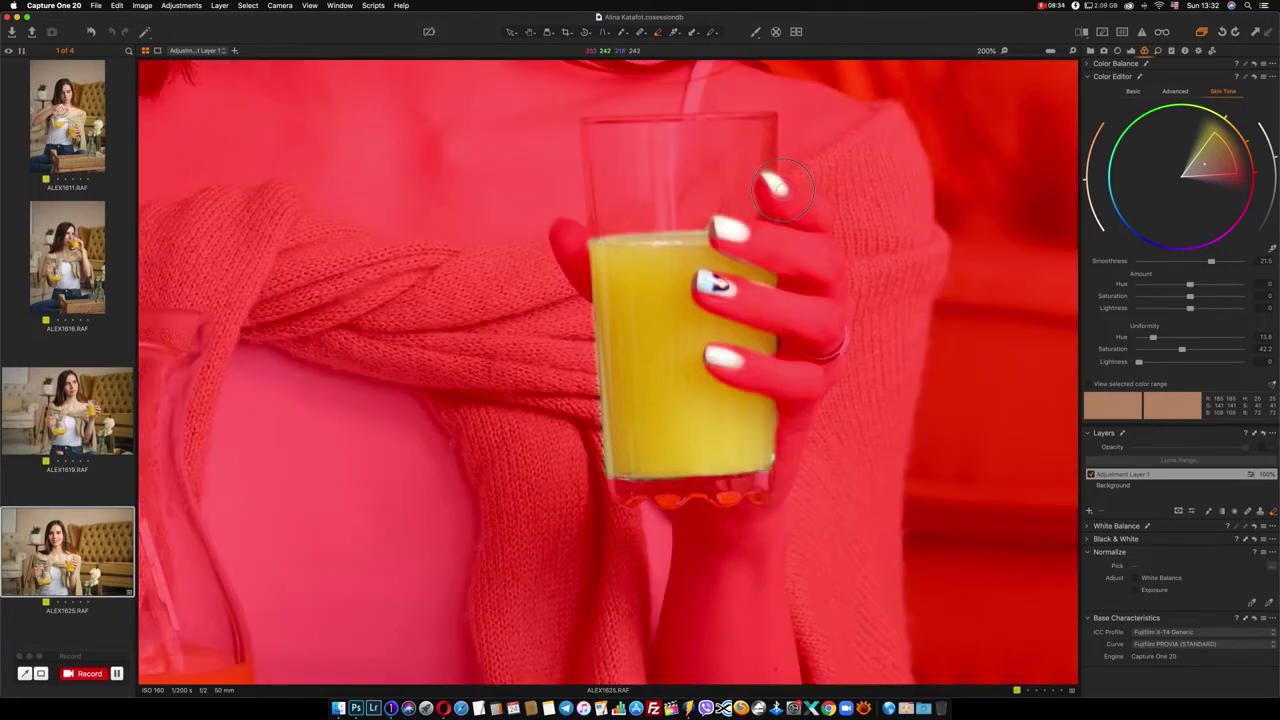
key(m)
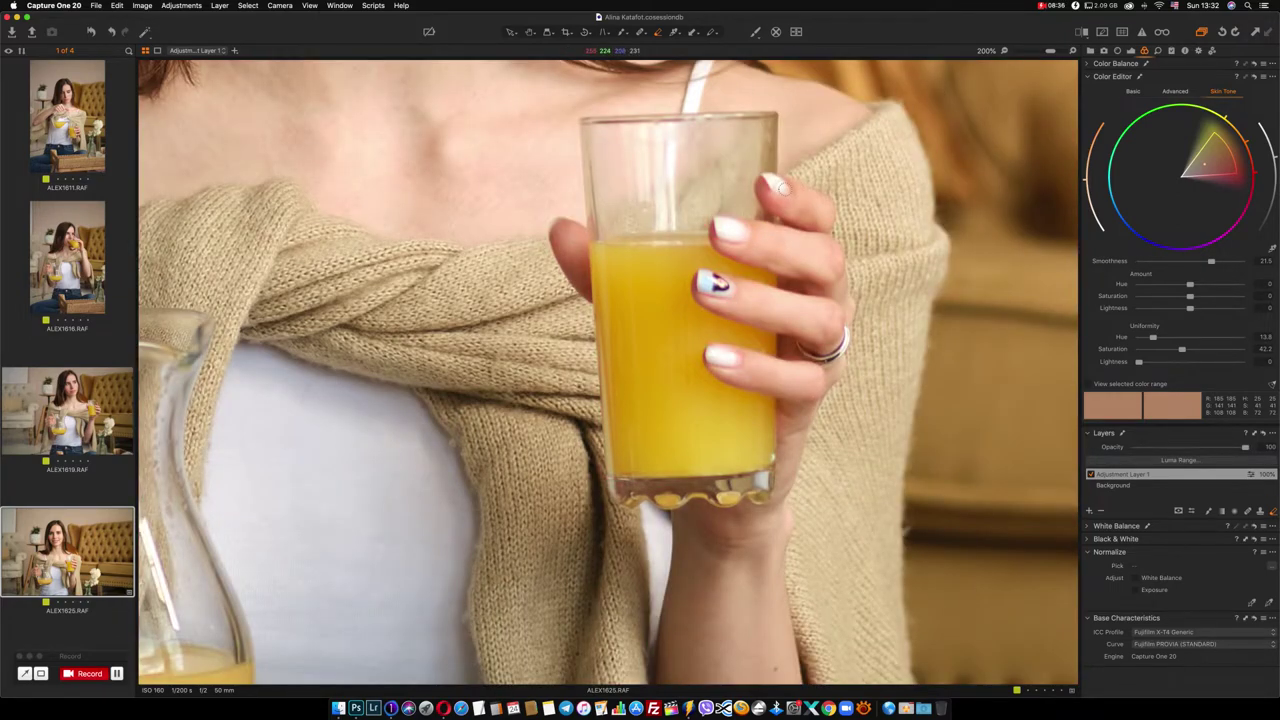
key(m)
Switch to a smaller Draw Mask brush and paint a small mask dot on the juice
key(m)
key(b)
key(bracketleft)
key(bracketleft)
key(bracketleft)
key(bracketleft)
key(bracketleft)
key(m)
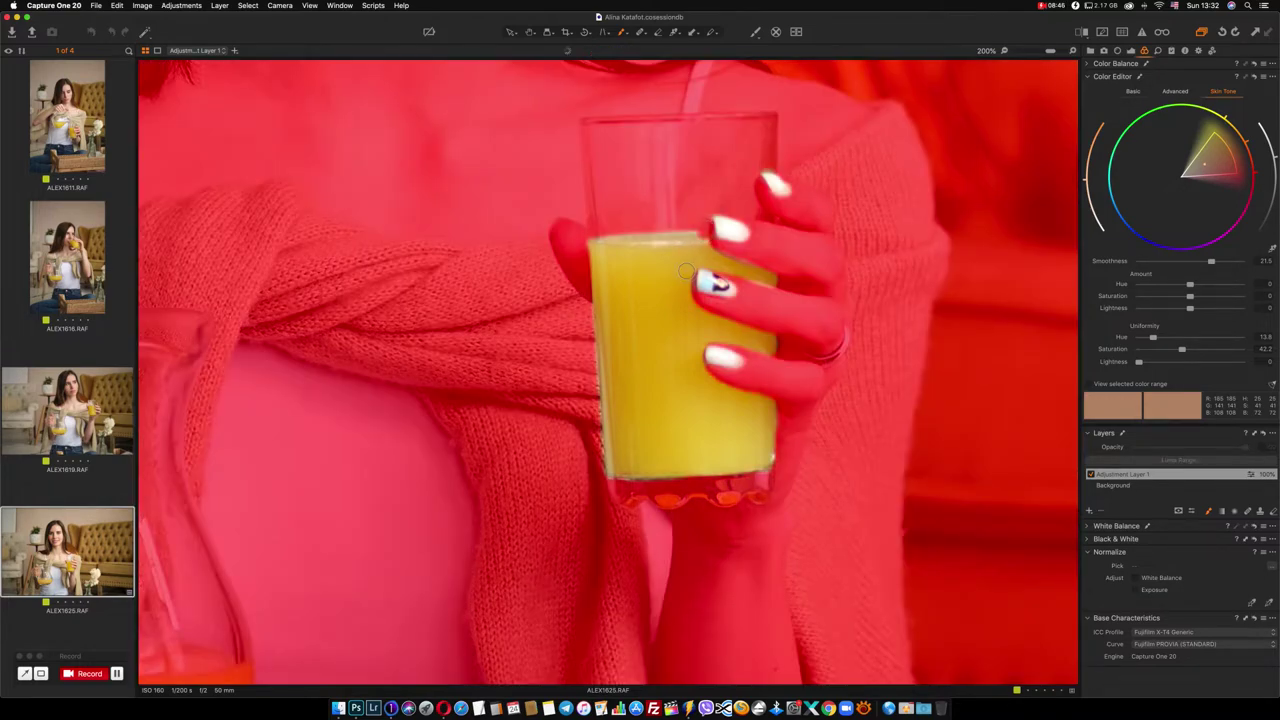
key(m)
click(686, 276)
key(m)
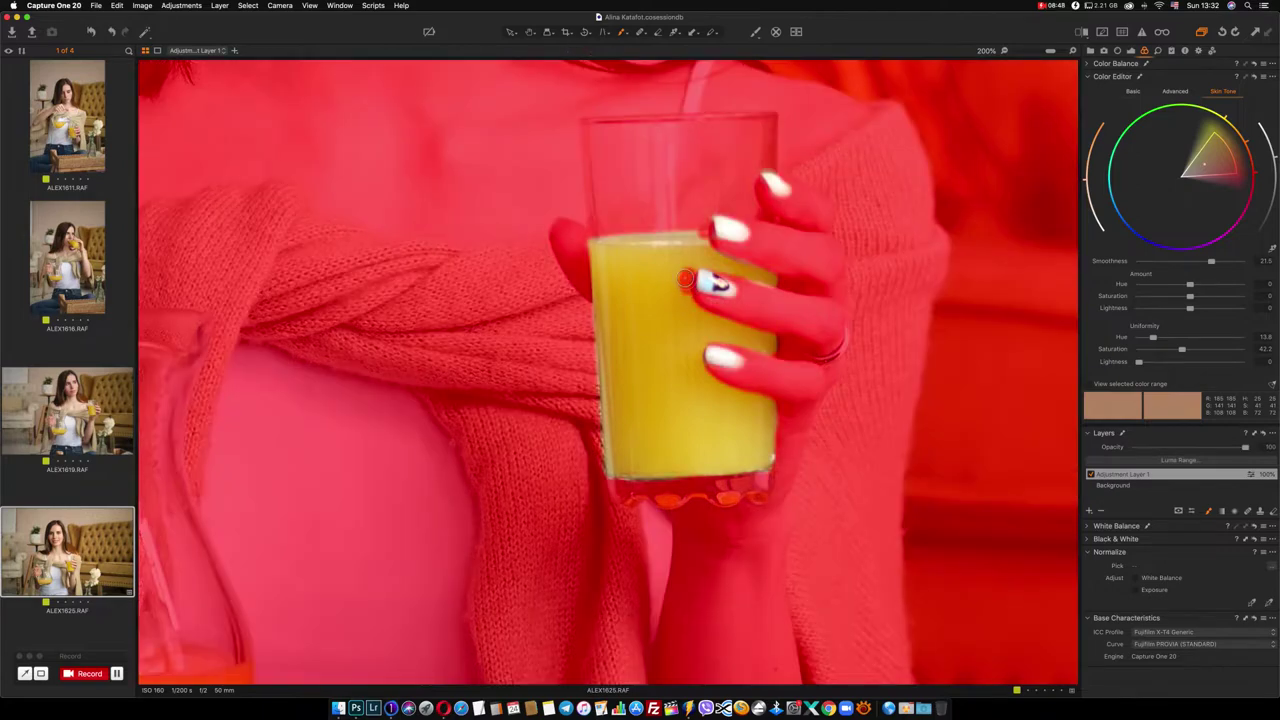
key(m)
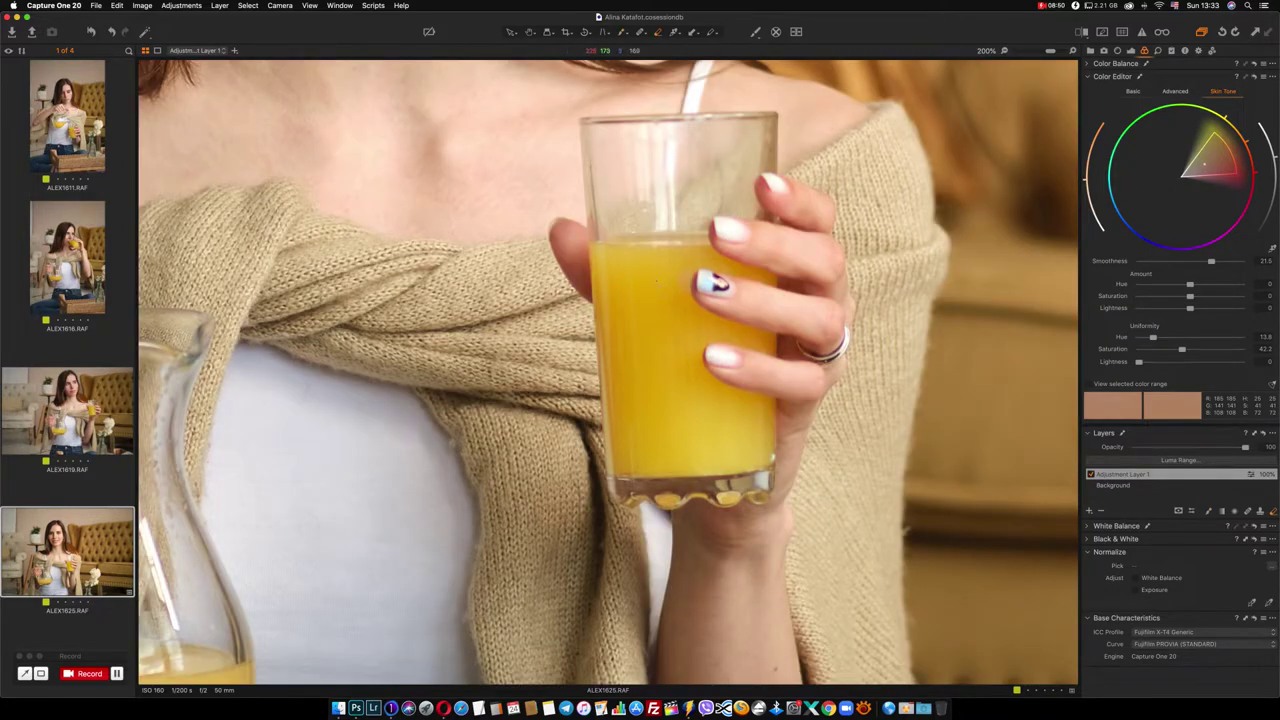
Erase the mask from the orange juice in the pitcher
key(m)
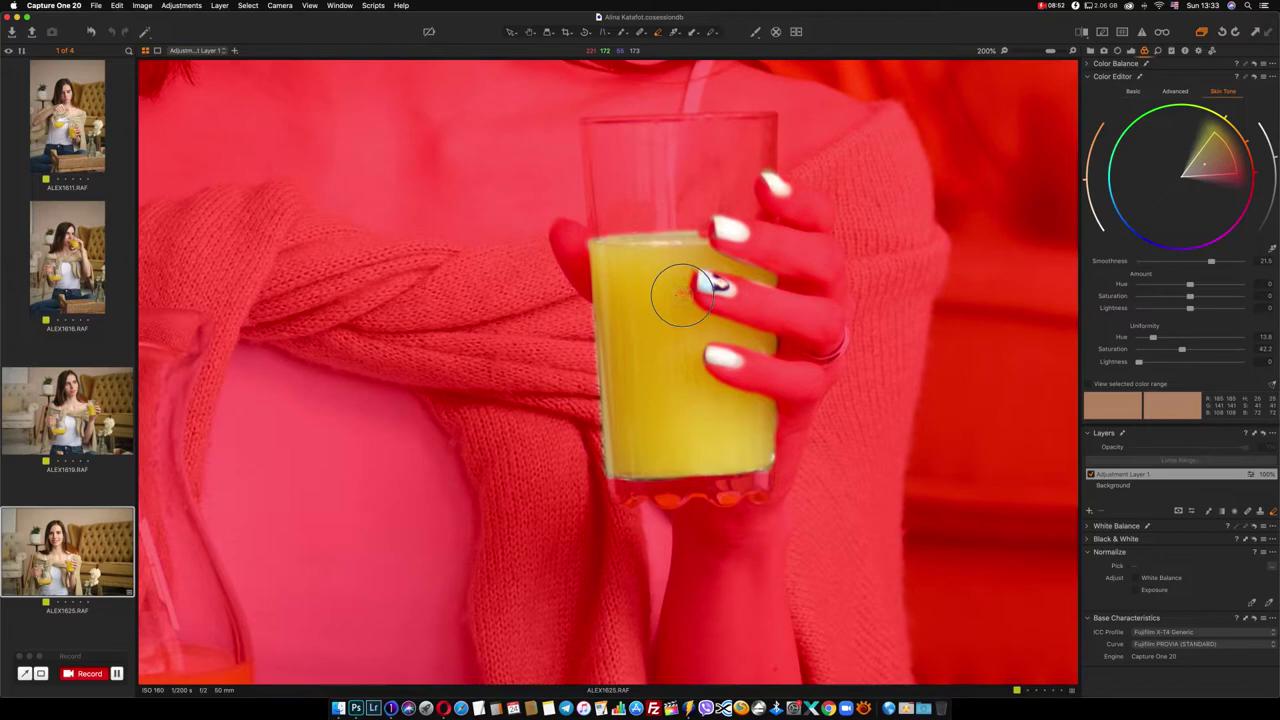
key(m)
scroll(740, 211, down, 5)
scroll(740, 211, left, 5)
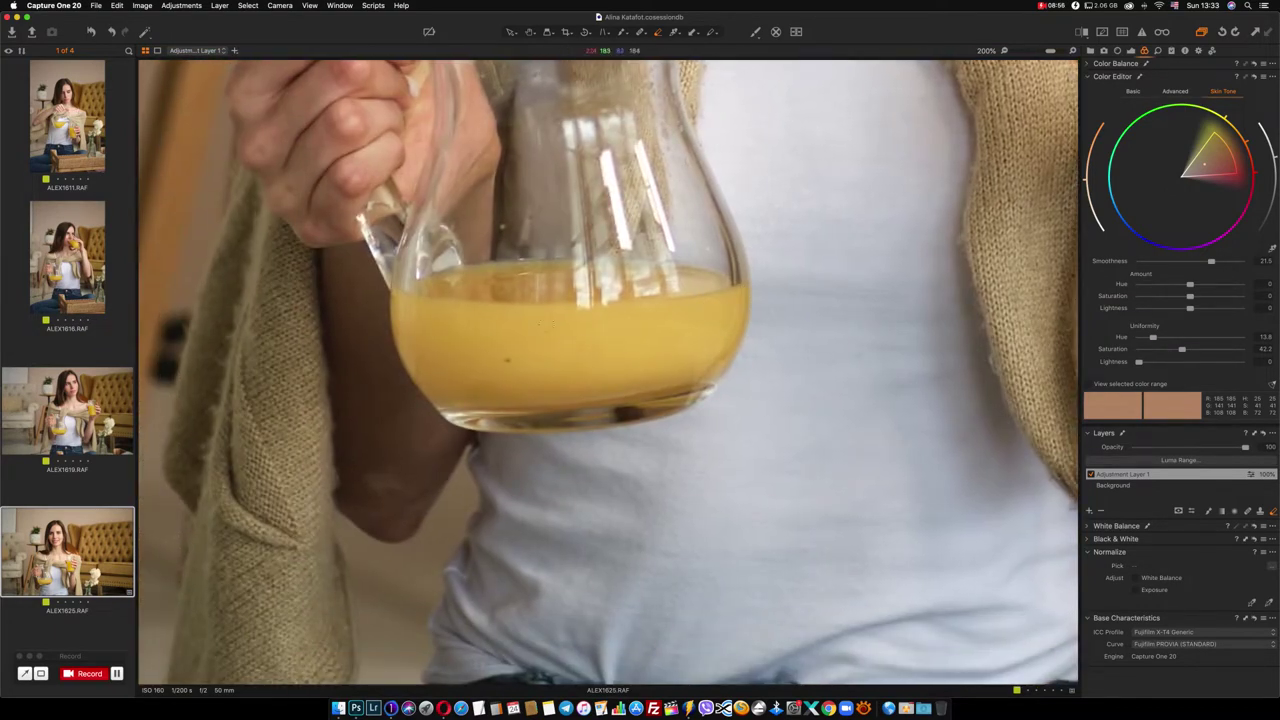
key(m)
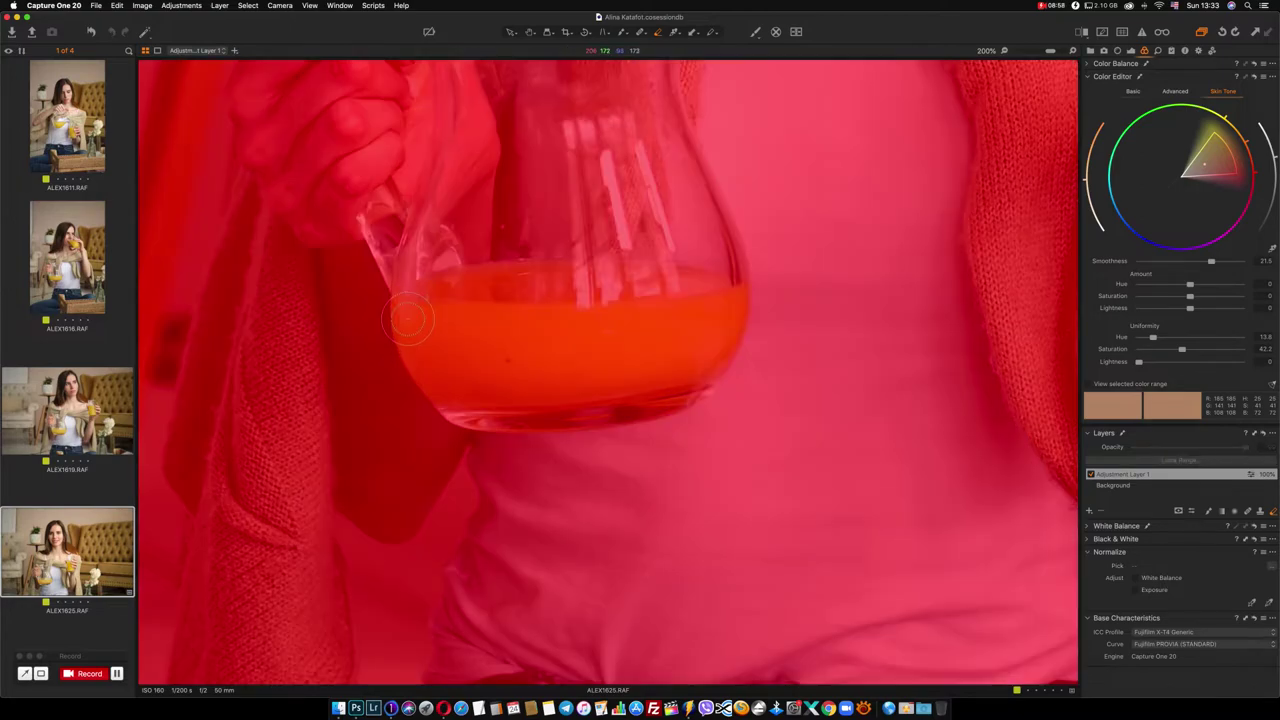
mouse_move(383, 298)
mouse_down()
mouse_move(478, 406)
mouse_move(705, 352)
mouse_move(738, 282)
mouse_move(475, 283)
mouse_move(430, 312)
mouse_move(565, 305)
mouse_move(700, 322)
mouse_move(565, 375)
mouse_move(440, 330)
mouse_move(670, 335)
mouse_move(470, 350)
mouse_move(530, 390)
mouse_up()
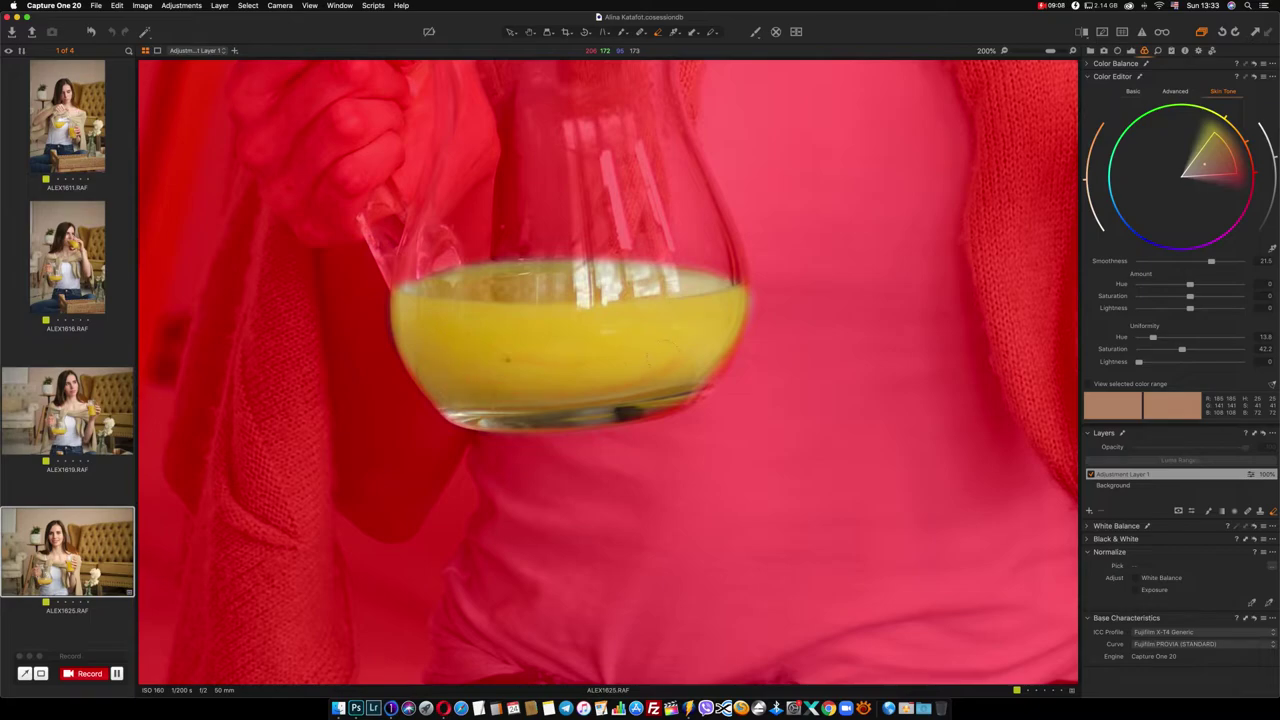
Fit the photo to the view and erase the mask from the armchair cushion at the left edge
key(super+0)
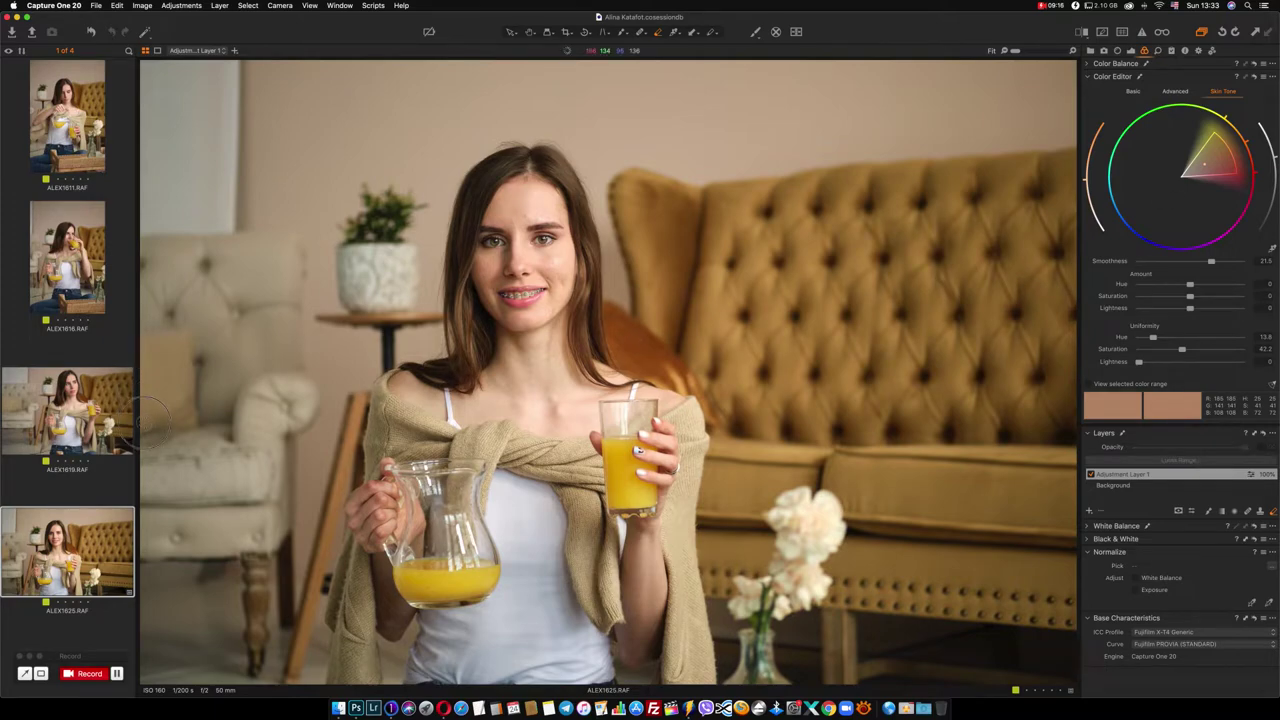
key(m)
mouse_move(153, 353)
mouse_down()
mouse_move(190, 394)
mouse_move(166, 413)
mouse_up()
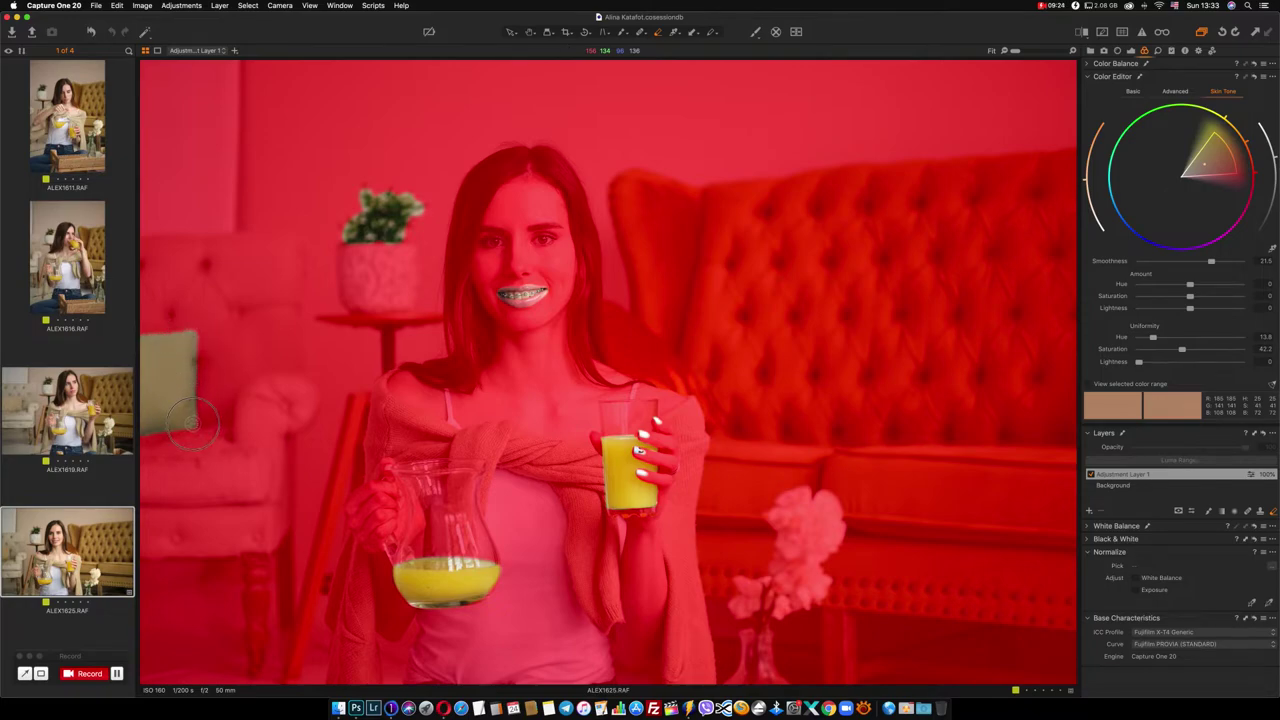
key(m)
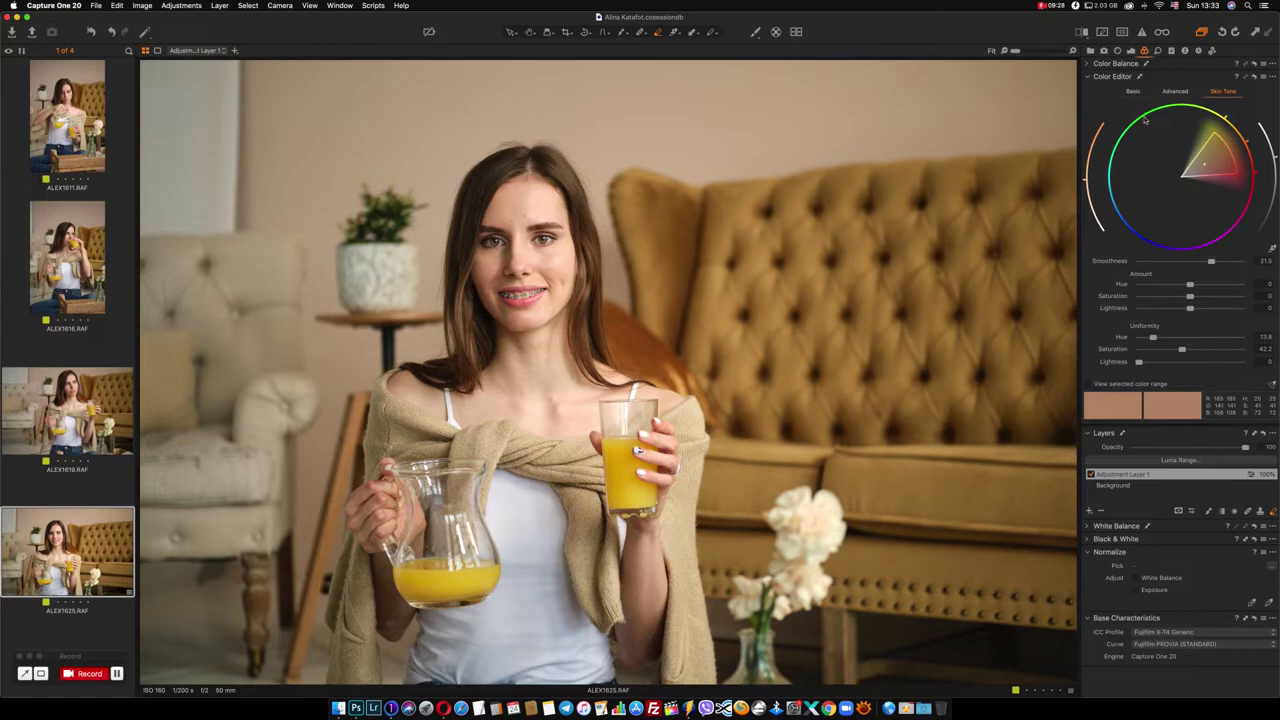
Add Adjustment Layer 2 with the mask copied from Adjustment Layer 1 and Saturation 20
key(super+alt+5)
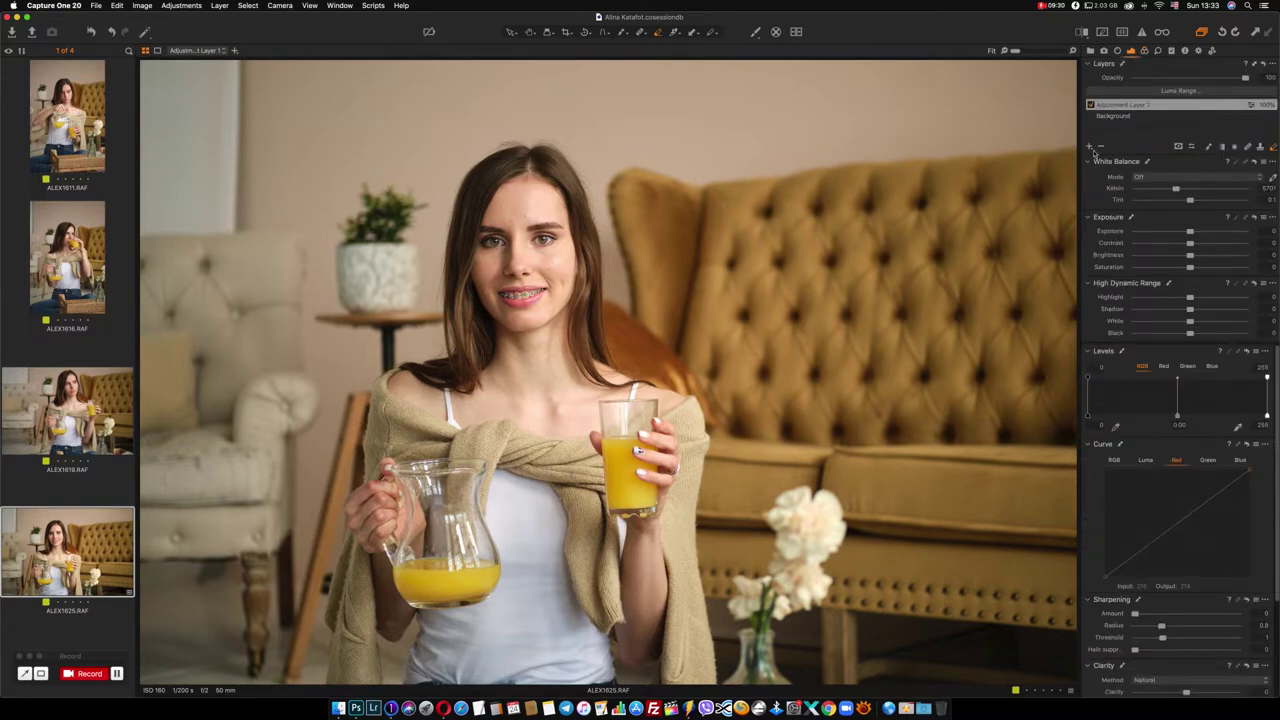
click(1089, 147)
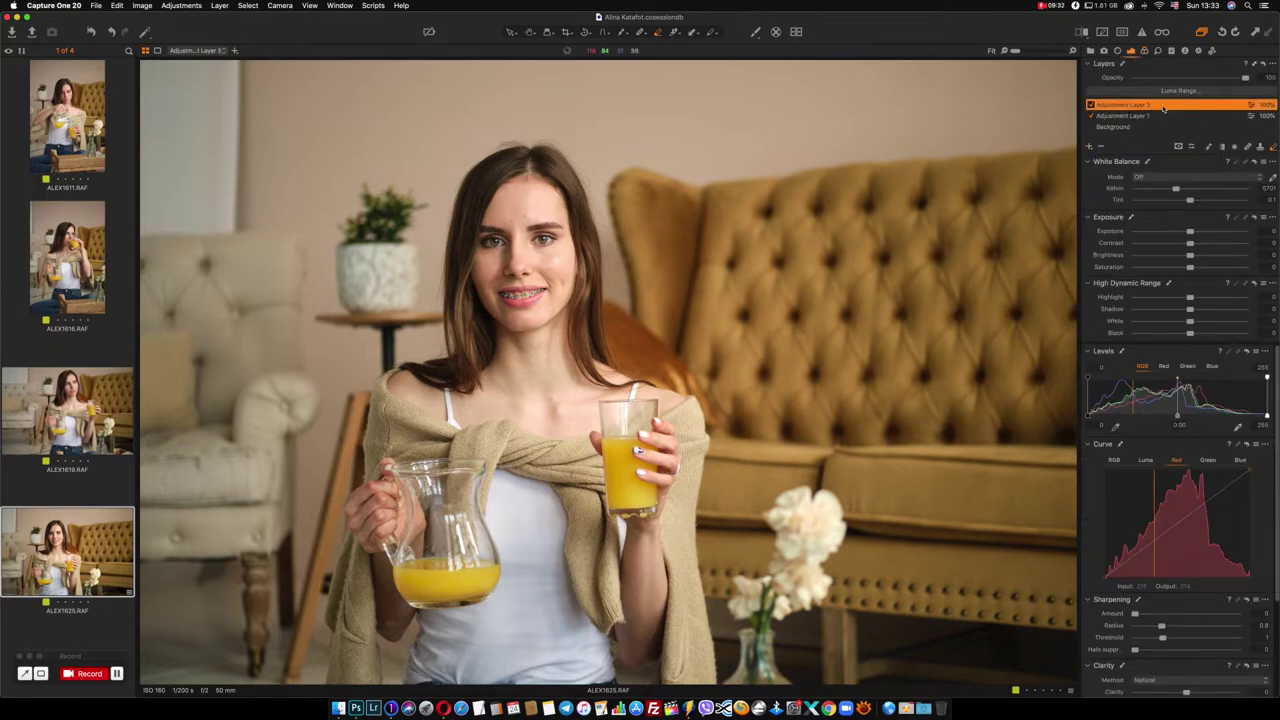
right_click(1140, 106)
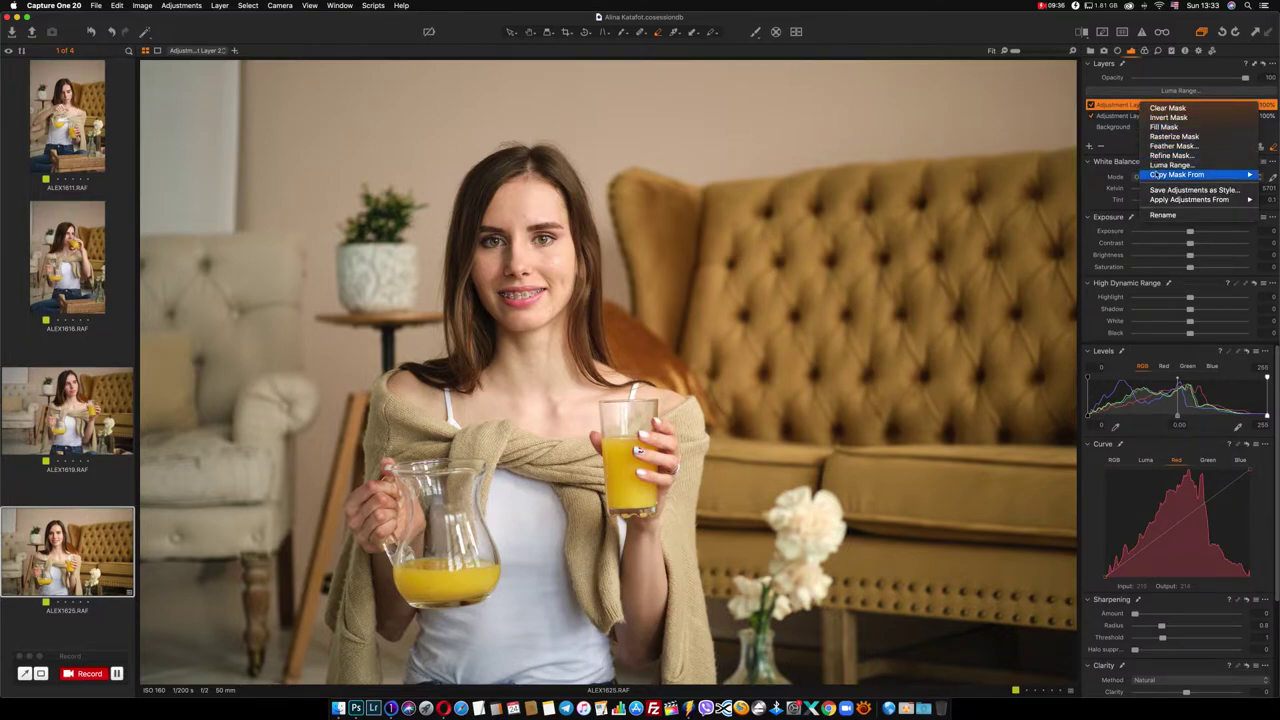
mouse_move(1177, 174)
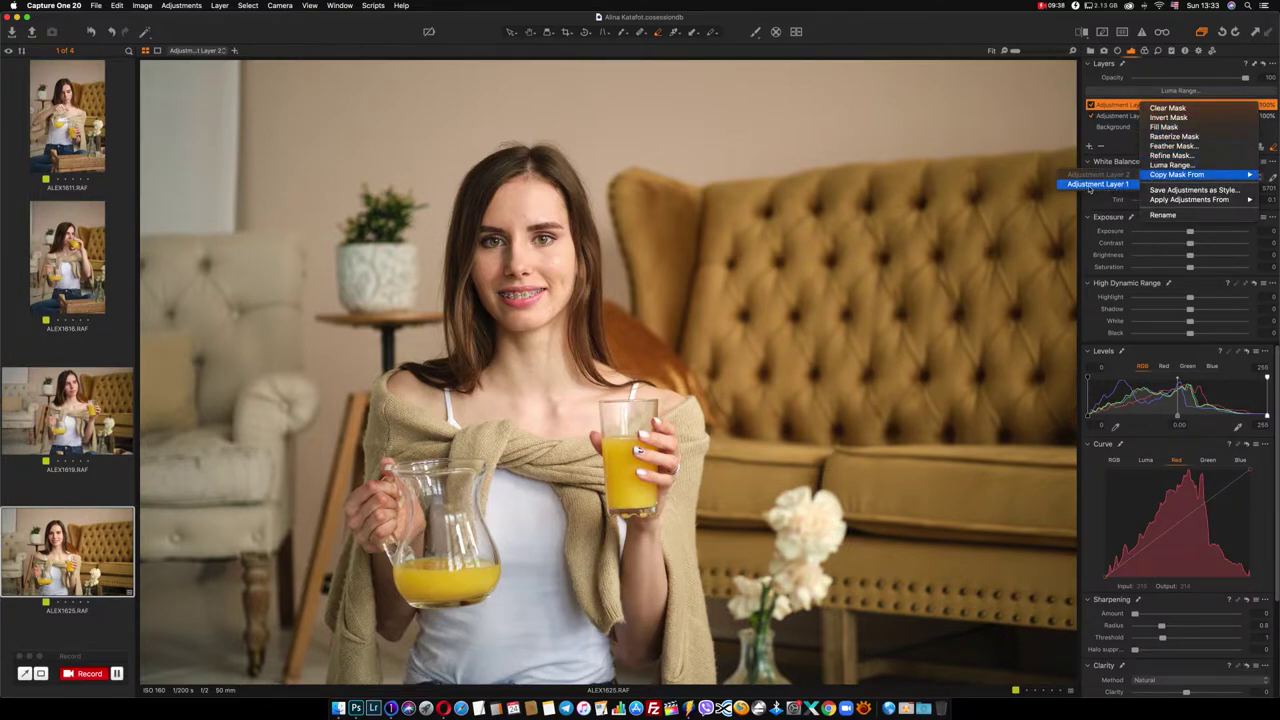
click(1097, 185)
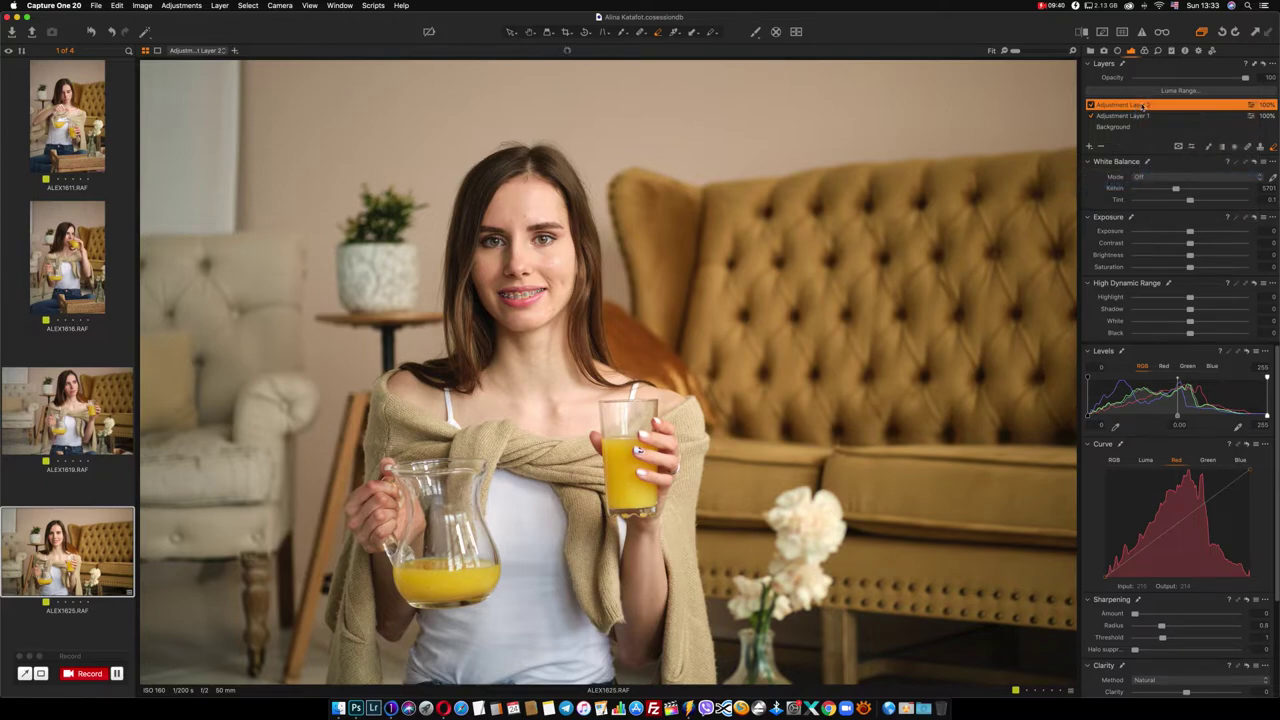
right_click(1143, 106)
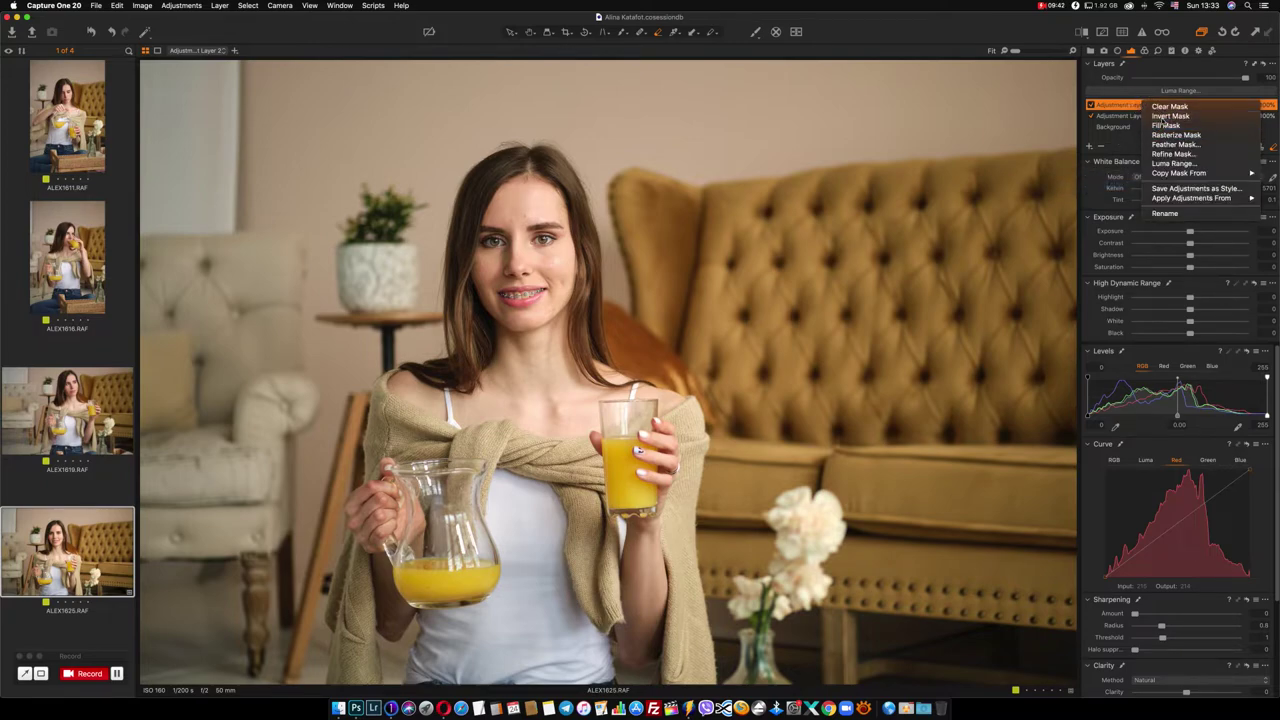
click(1166, 122)
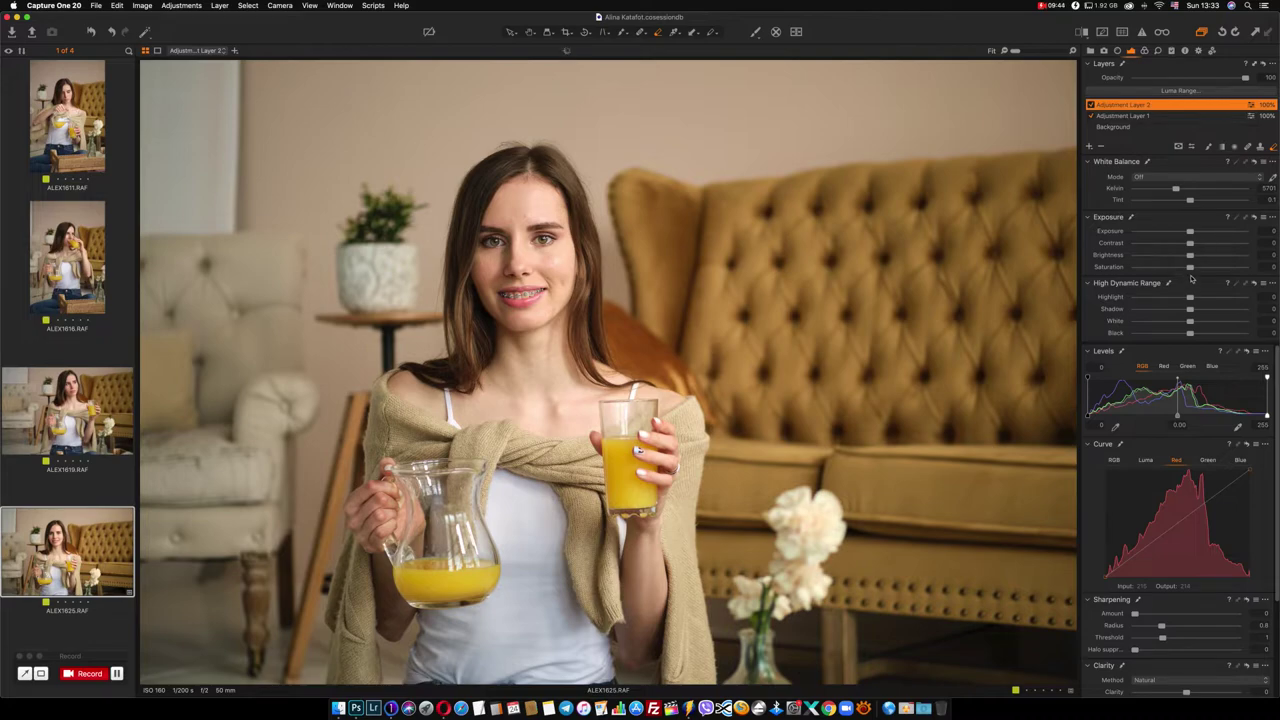
drag(1190, 267, 1201, 267)
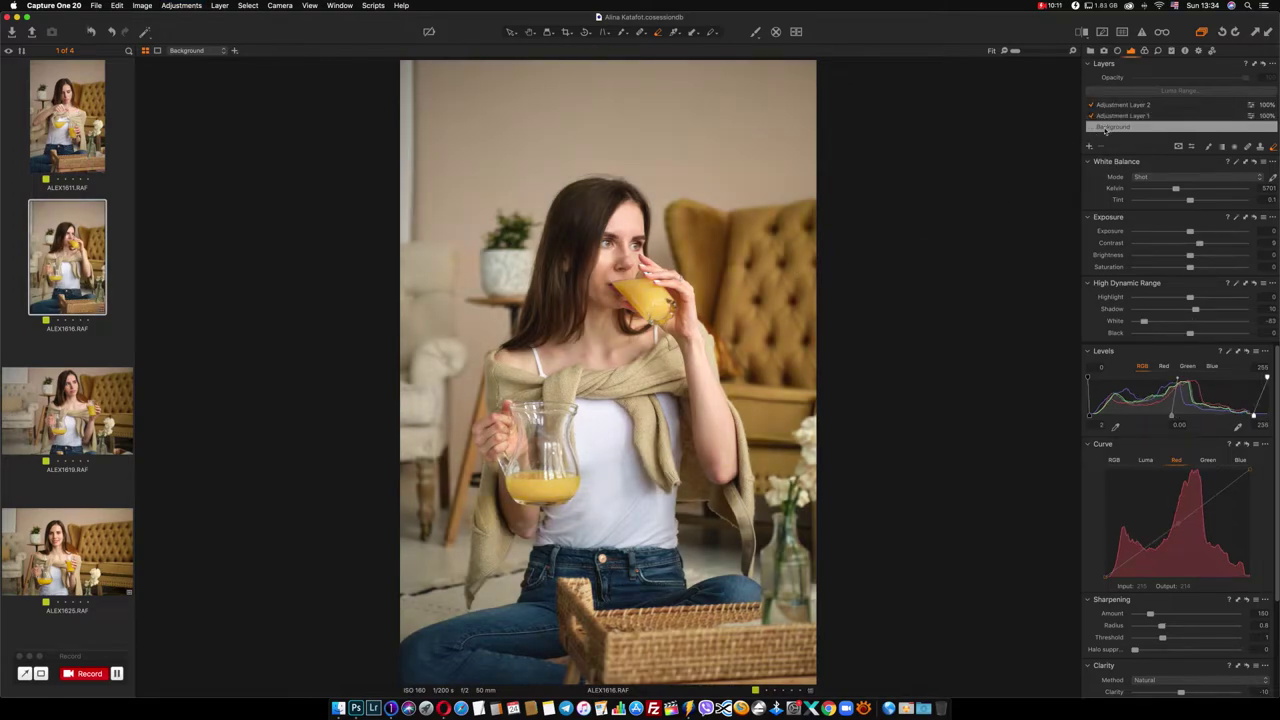
On Adjustment Layer 1, paint the mask over the upper body, the sweater patch, the hair gap and the chest label
click(1111, 117)
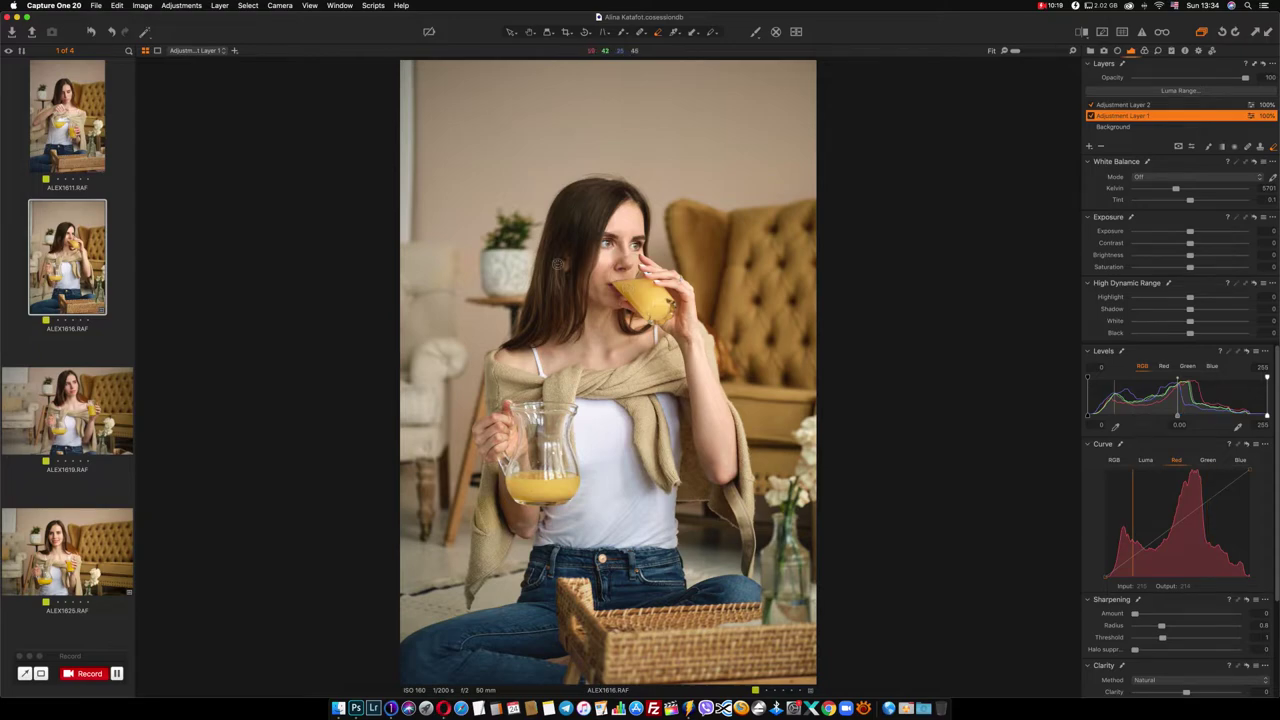
scroll(559, 264, up, 3)
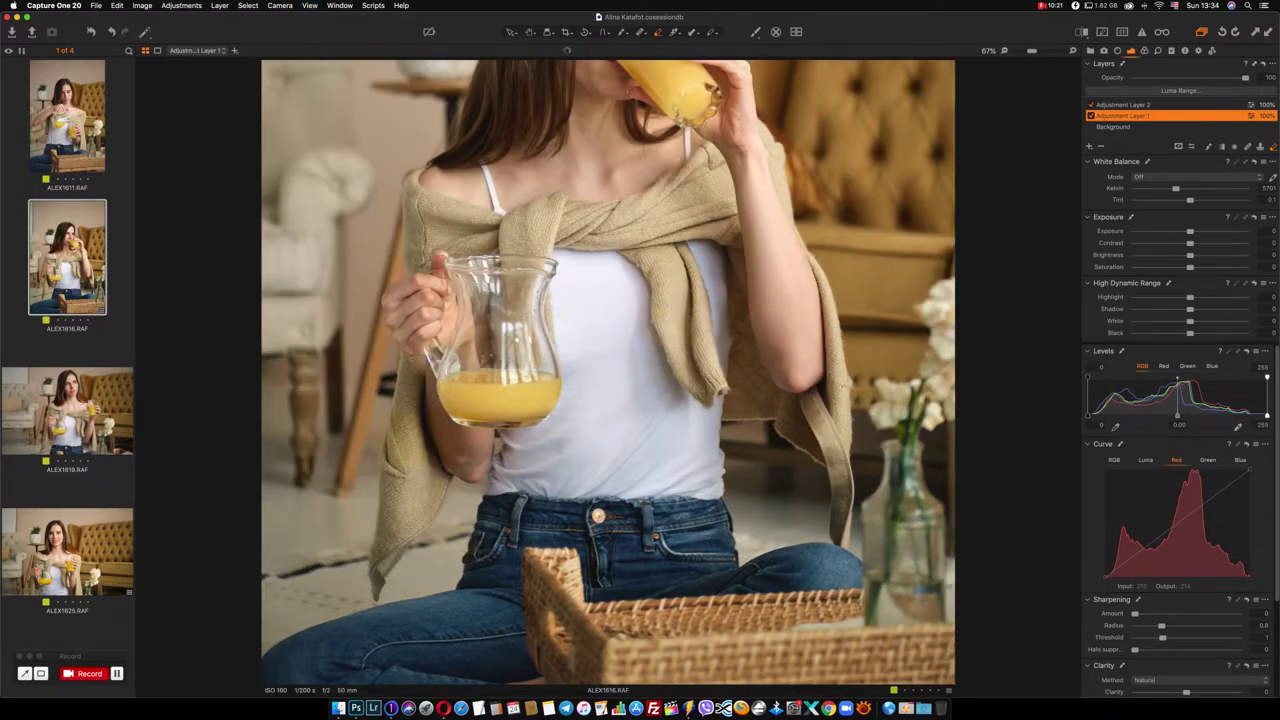
mouse_move(495, 378)
mouse_down()
mouse_move(538, 413)
mouse_move(450, 400)
mouse_move(540, 395)
mouse_move(496, 395)
mouse_move(528, 405)
mouse_up()
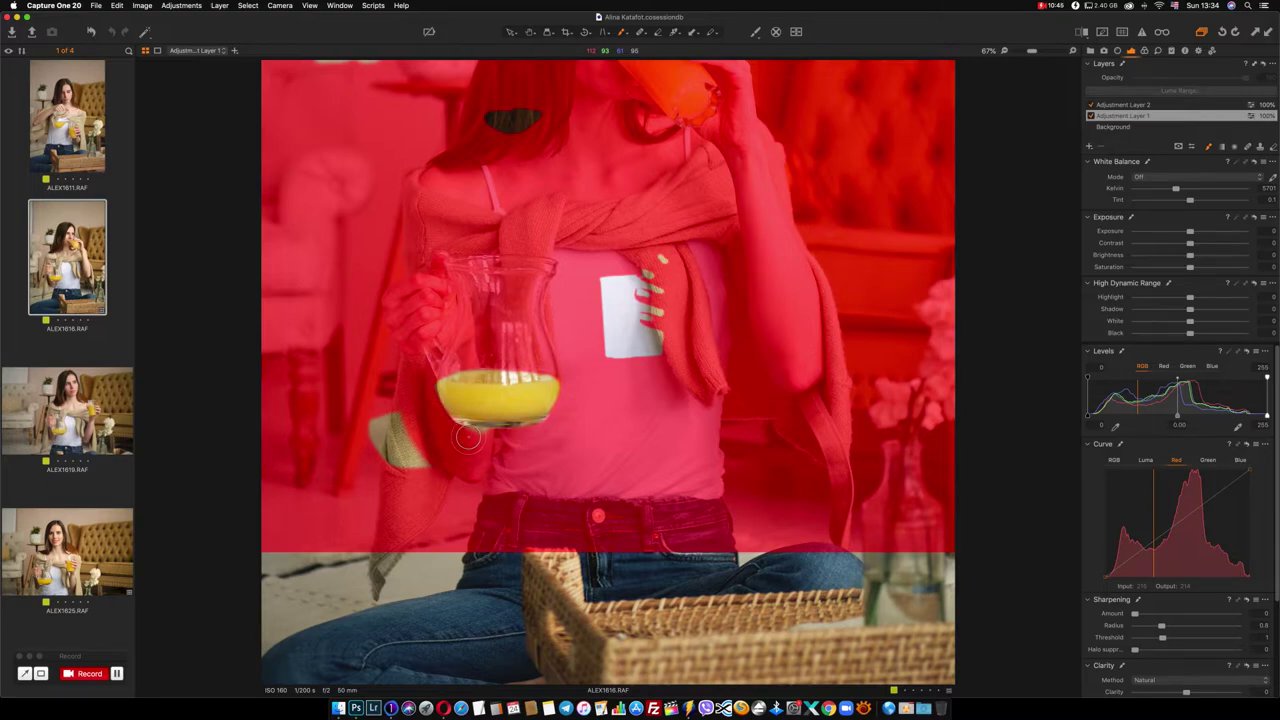
drag(392, 402, 398, 465)
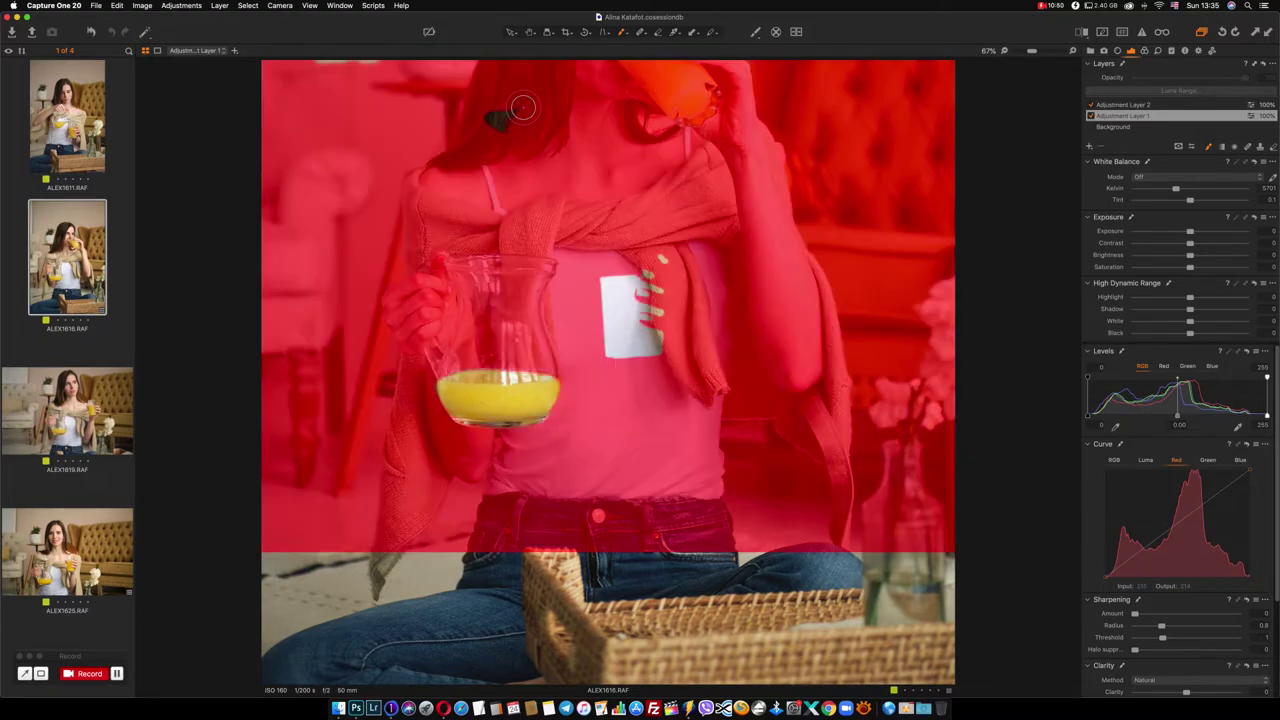
drag(523, 109, 480, 129)
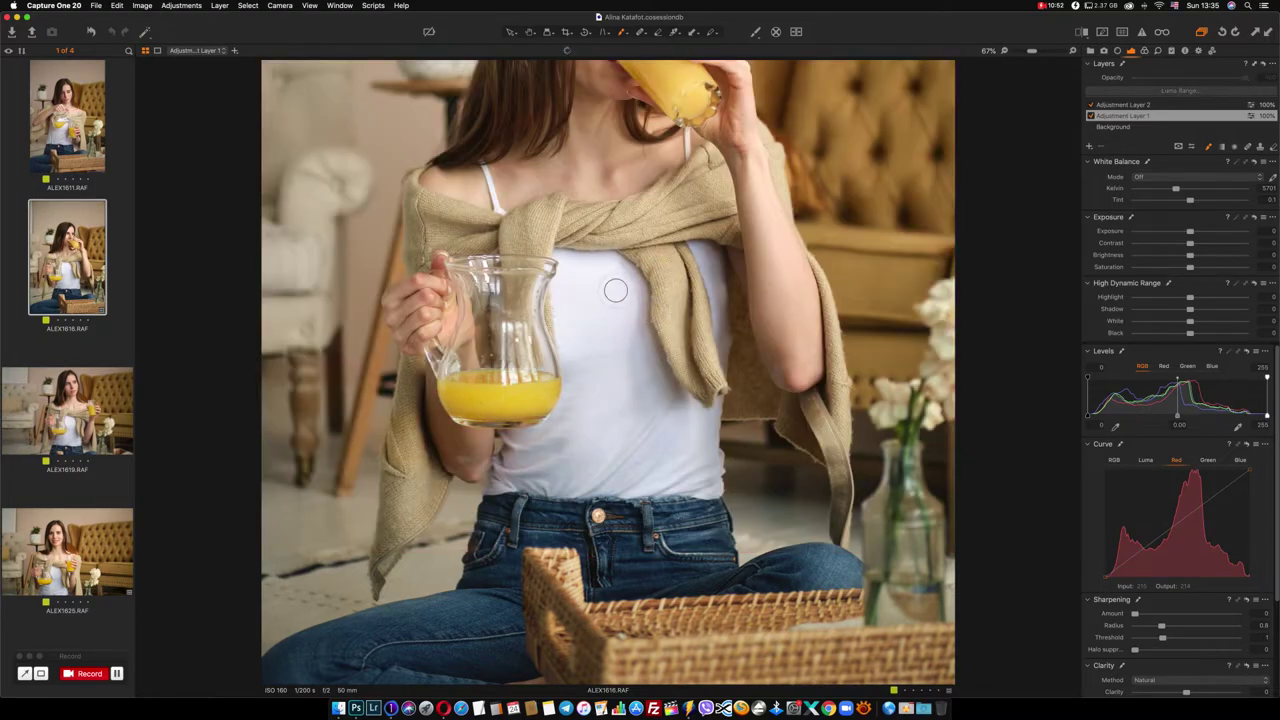
mouse_move(611, 289)
mouse_down()
mouse_move(606, 328)
mouse_move(657, 299)
mouse_up()
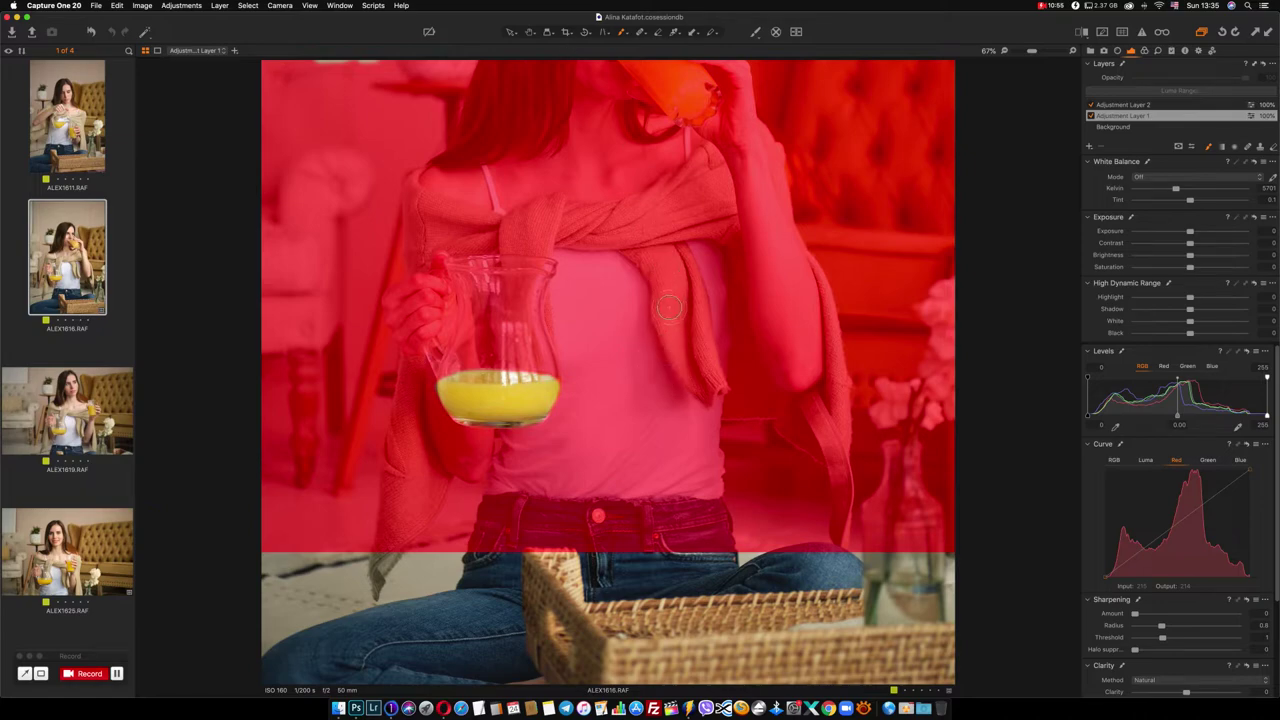
scroll(629, 365, up, 5)
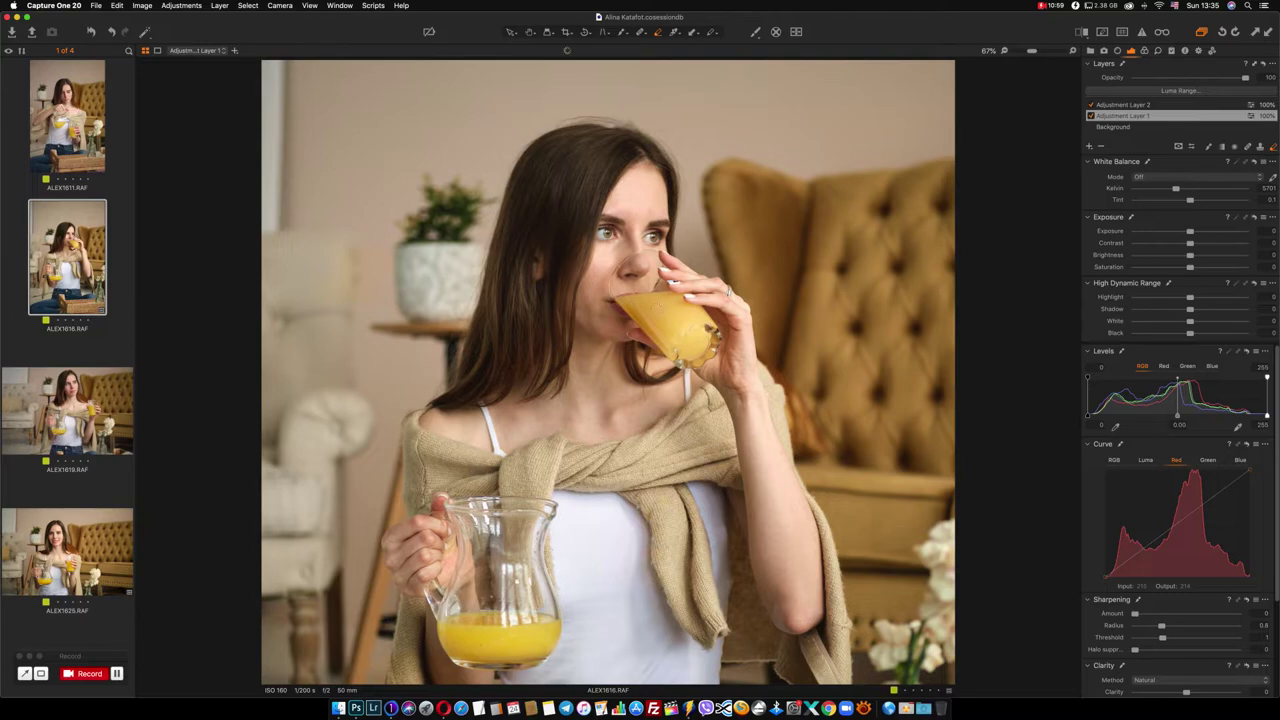
Zoom in, erase the mask along the juice glass rim, check the edge, then fit the photo
key(super+alt+0)
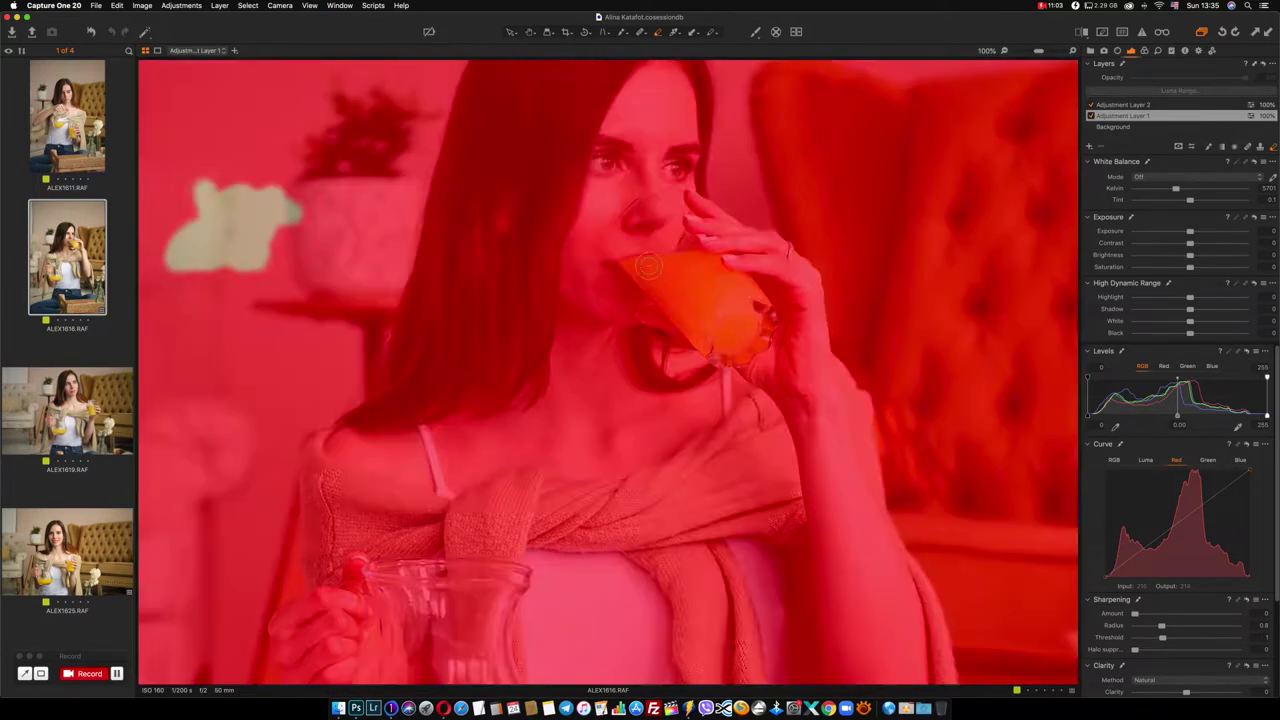
mouse_move(618, 272)
mouse_down()
mouse_move(708, 262)
mouse_move(737, 283)
mouse_move(768, 342)
mouse_move(740, 362)
mouse_move(714, 358)
mouse_move(688, 318)
mouse_move(632, 278)
mouse_move(733, 345)
mouse_move(675, 282)
mouse_move(740, 330)
mouse_move(712, 284)
mouse_move(749, 306)
mouse_up()
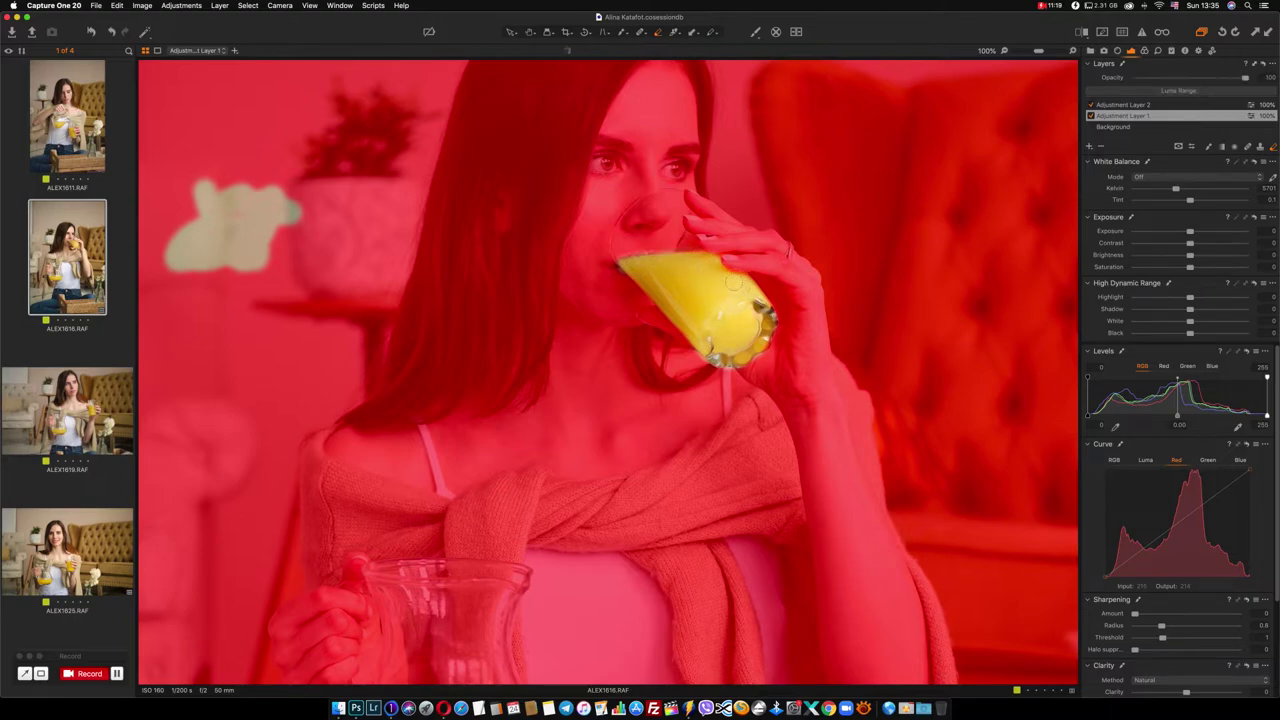
key(m)
key(super+plus)
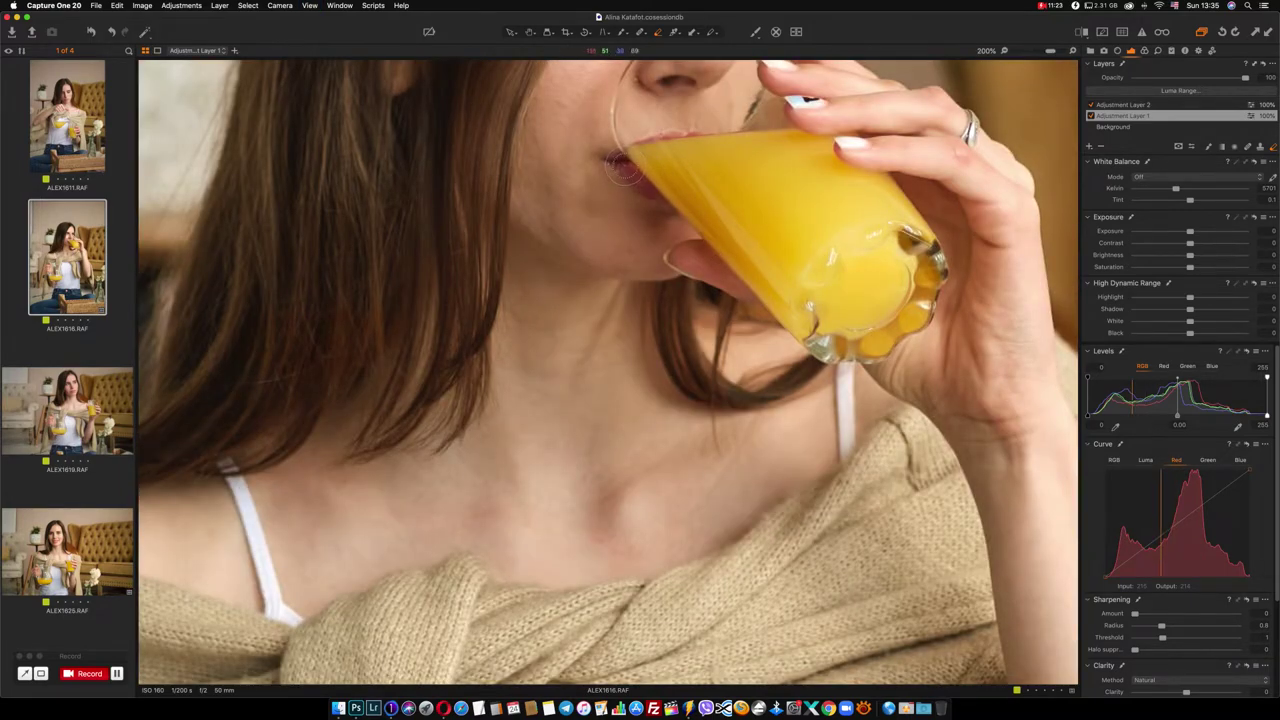
key(m)
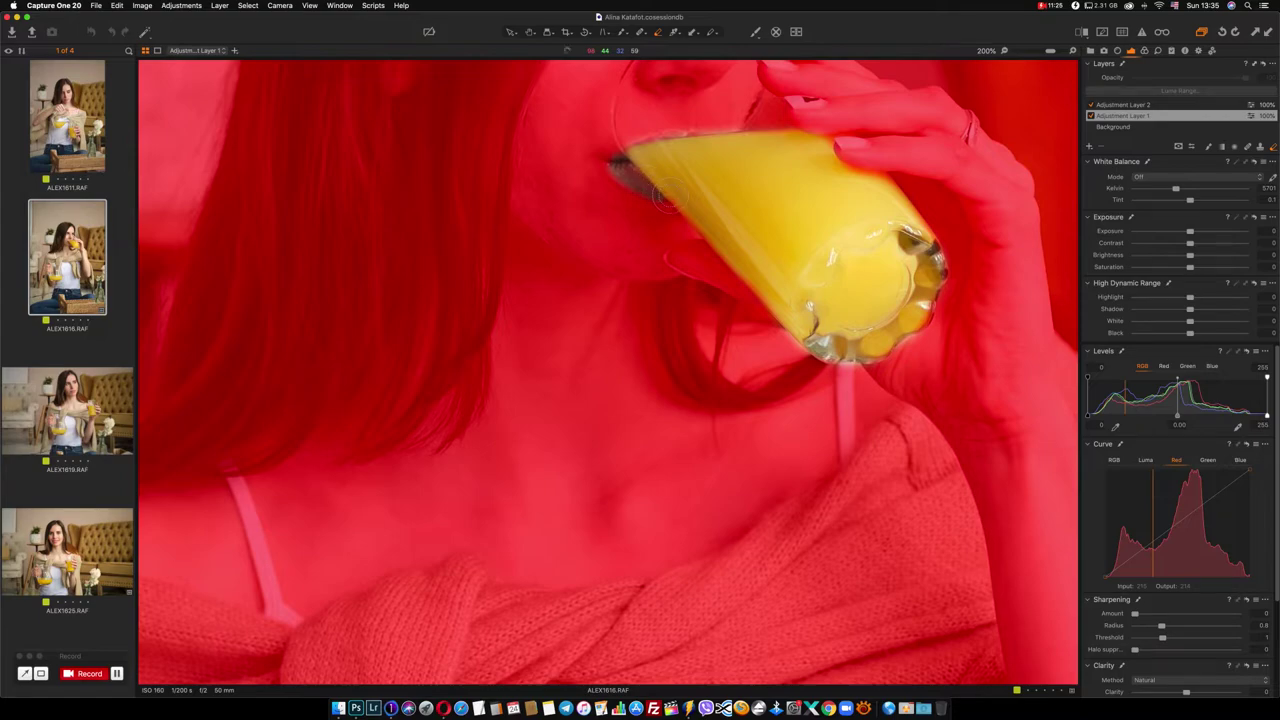
key(m)
key(m)
key(m)
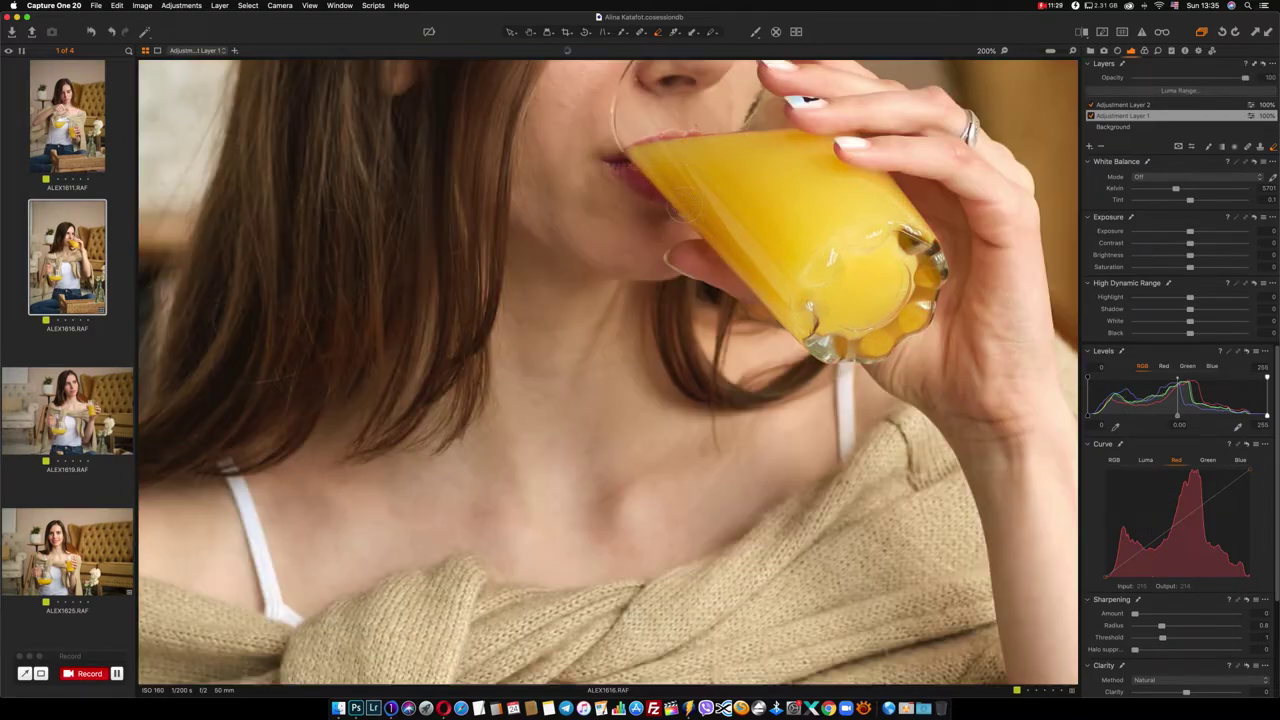
key(m)
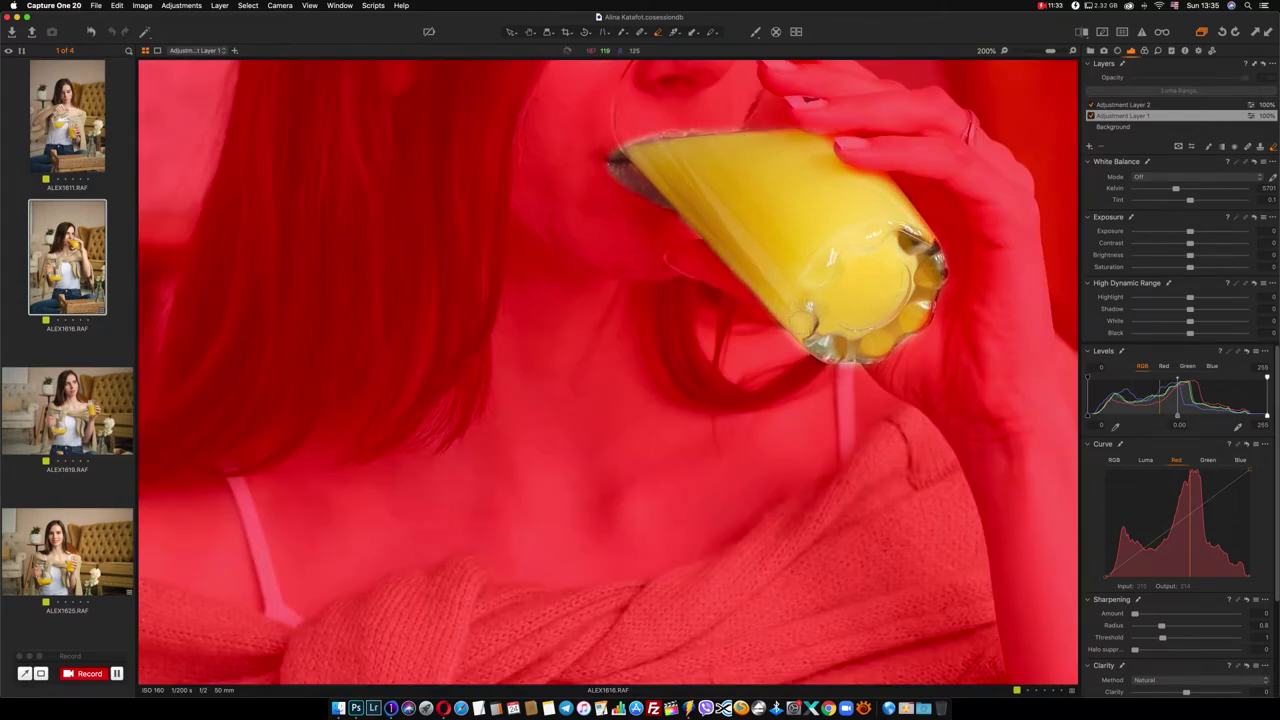
key(m)
key(super+0)
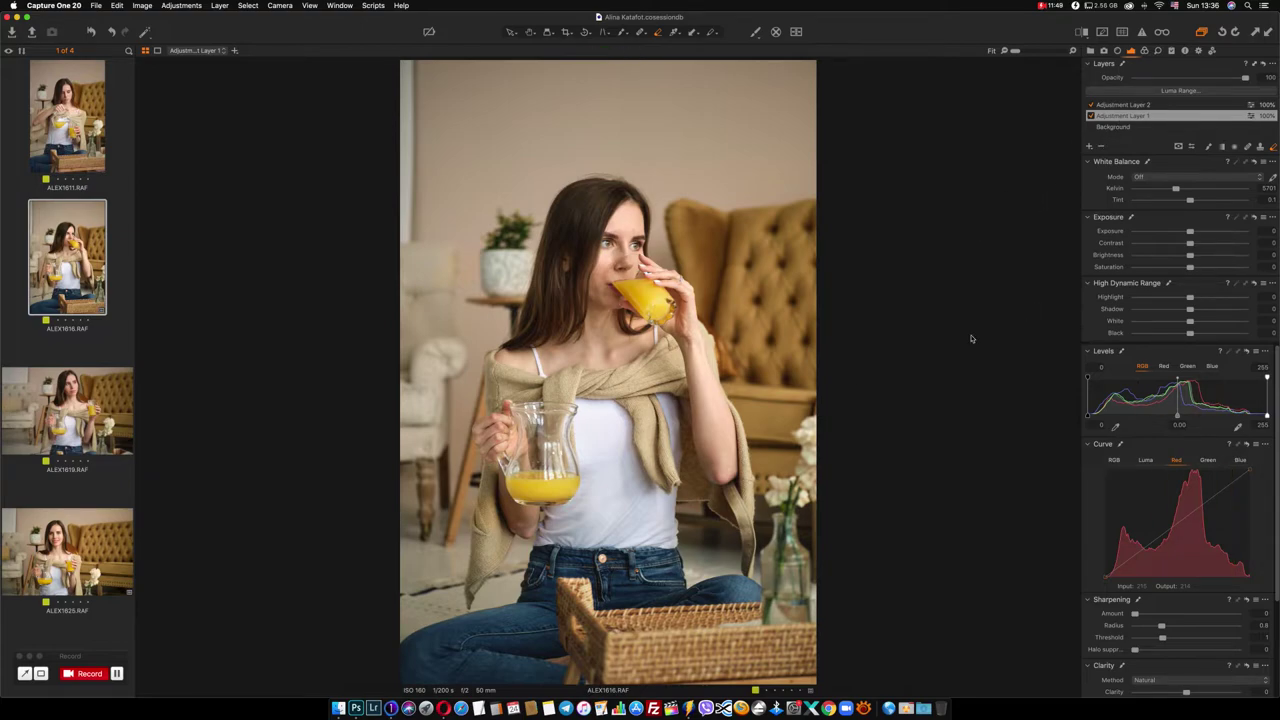
Sample the jeans' blue in the Advanced Color Editor, set Saturation 60.2 and Lightness 21, and widen the range
click(1145, 51)
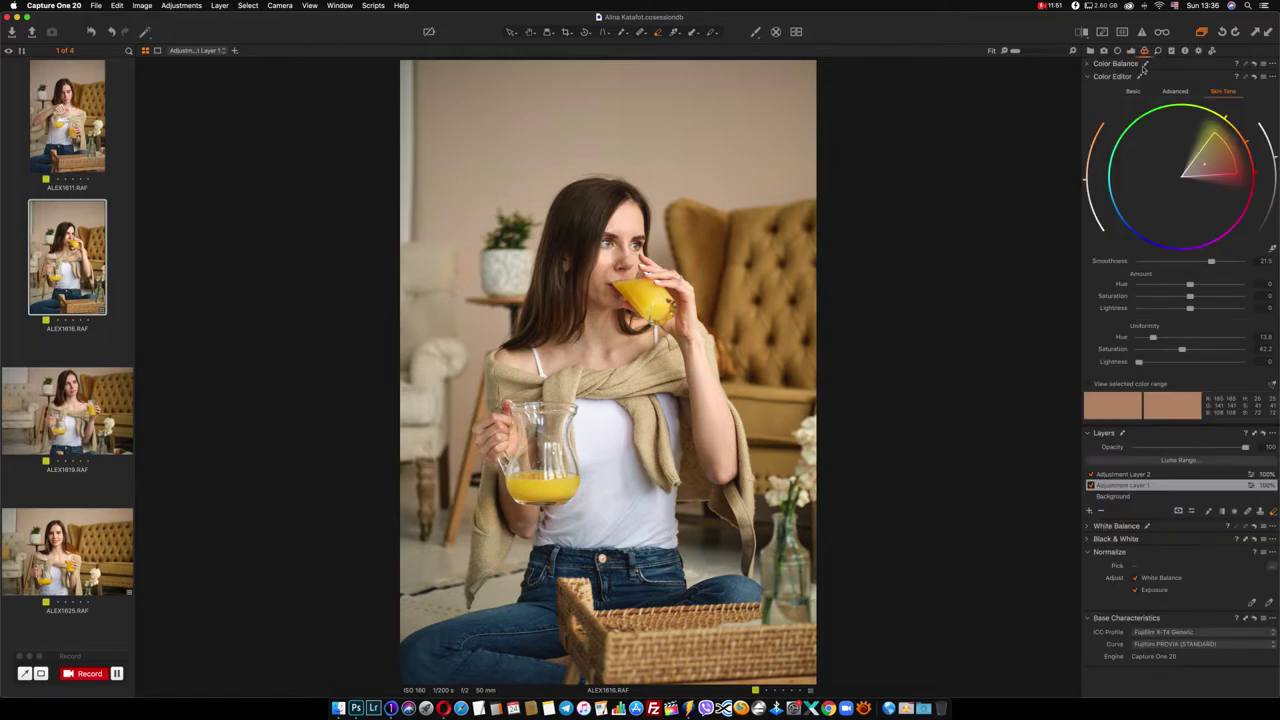
click(1180, 91)
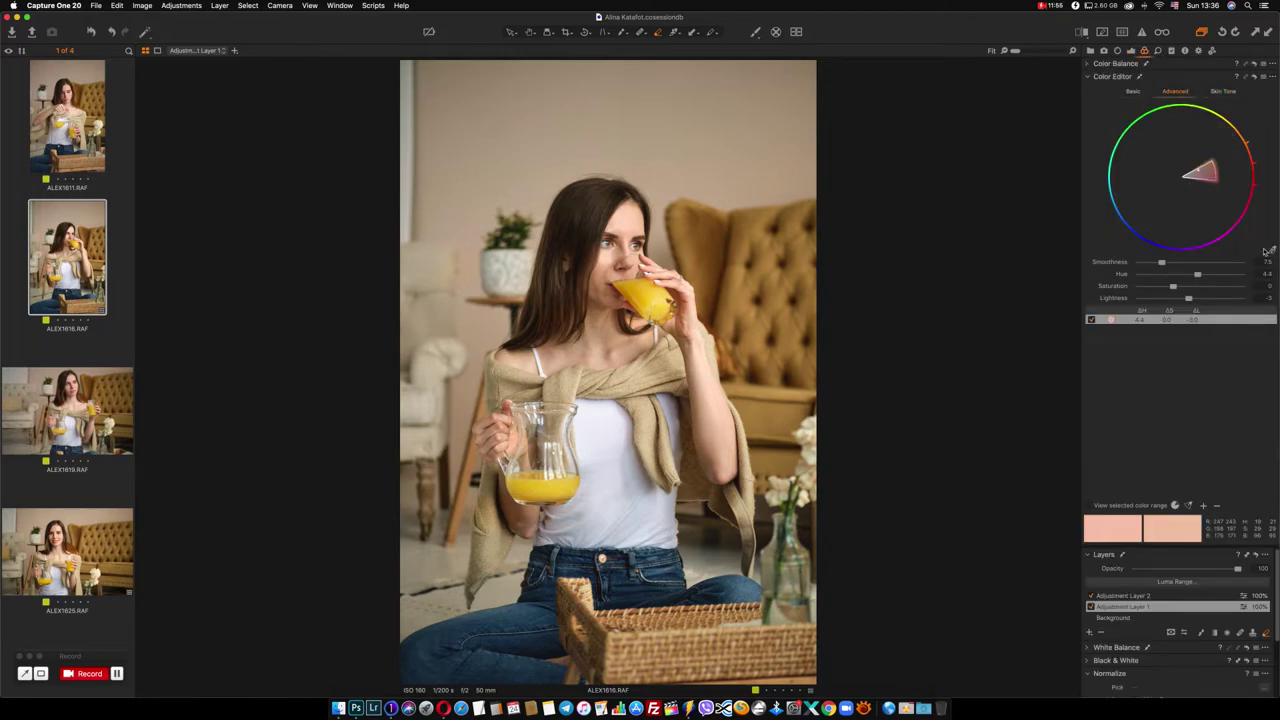
click(517, 617)
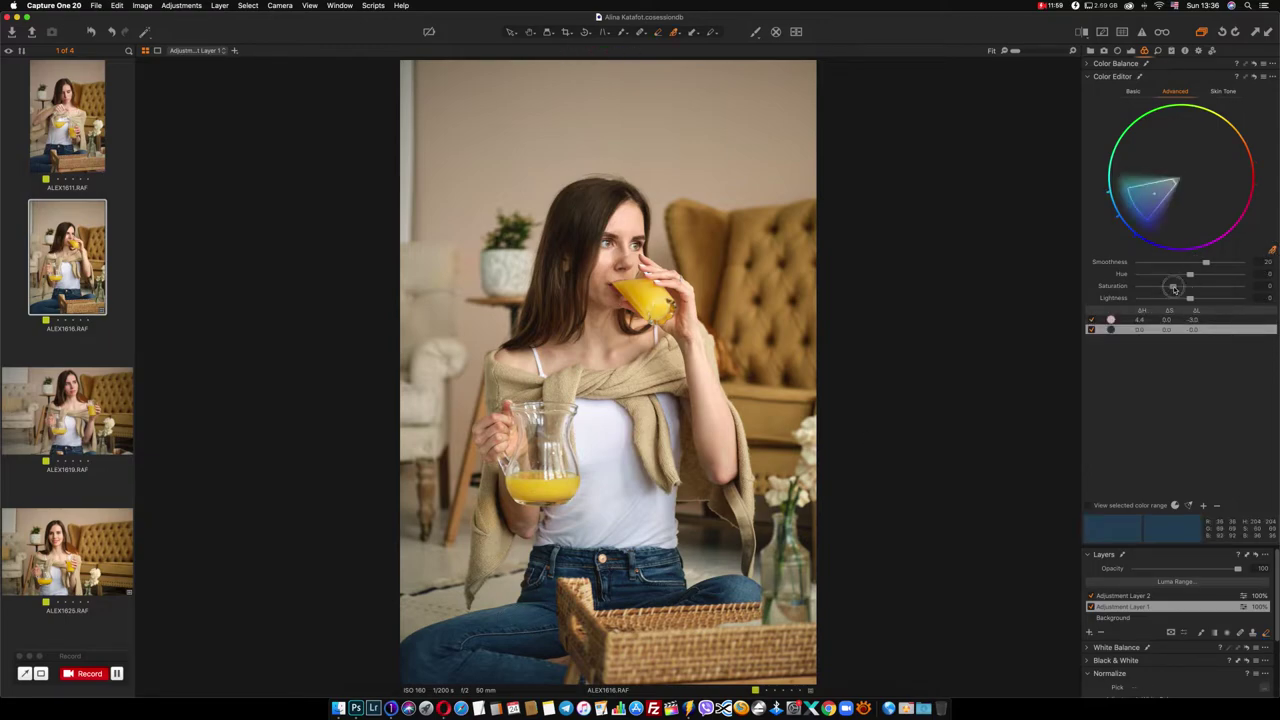
drag(1174, 288, 1196, 287)
click(1089, 508)
drag(1191, 299, 1208, 298)
drag(1109, 190, 1107, 178)
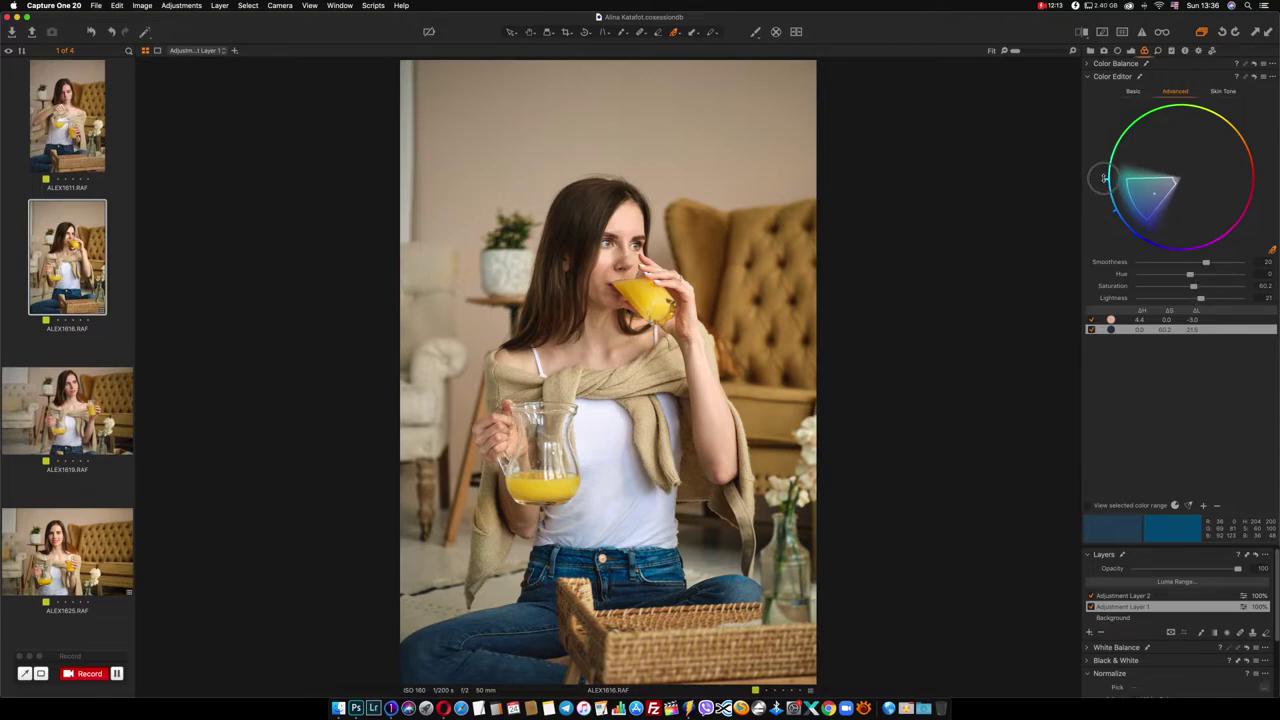
drag(1143, 243, 1160, 250)
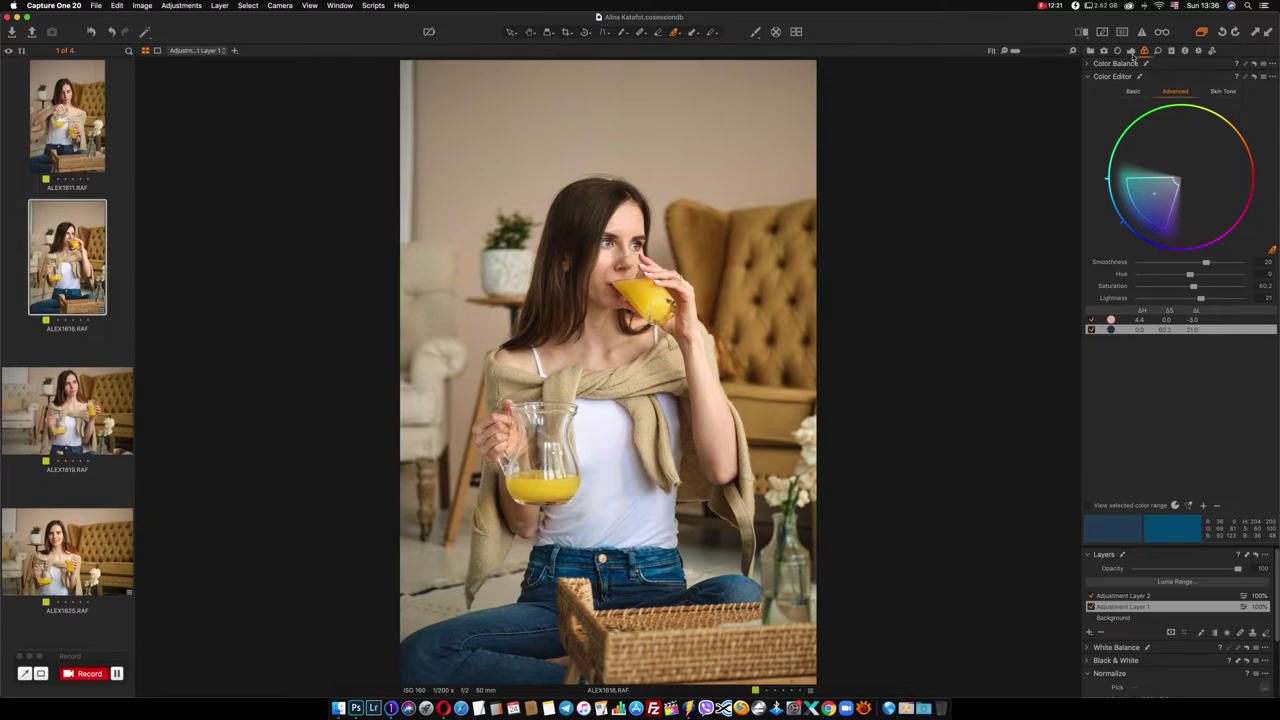
click(1131, 51)
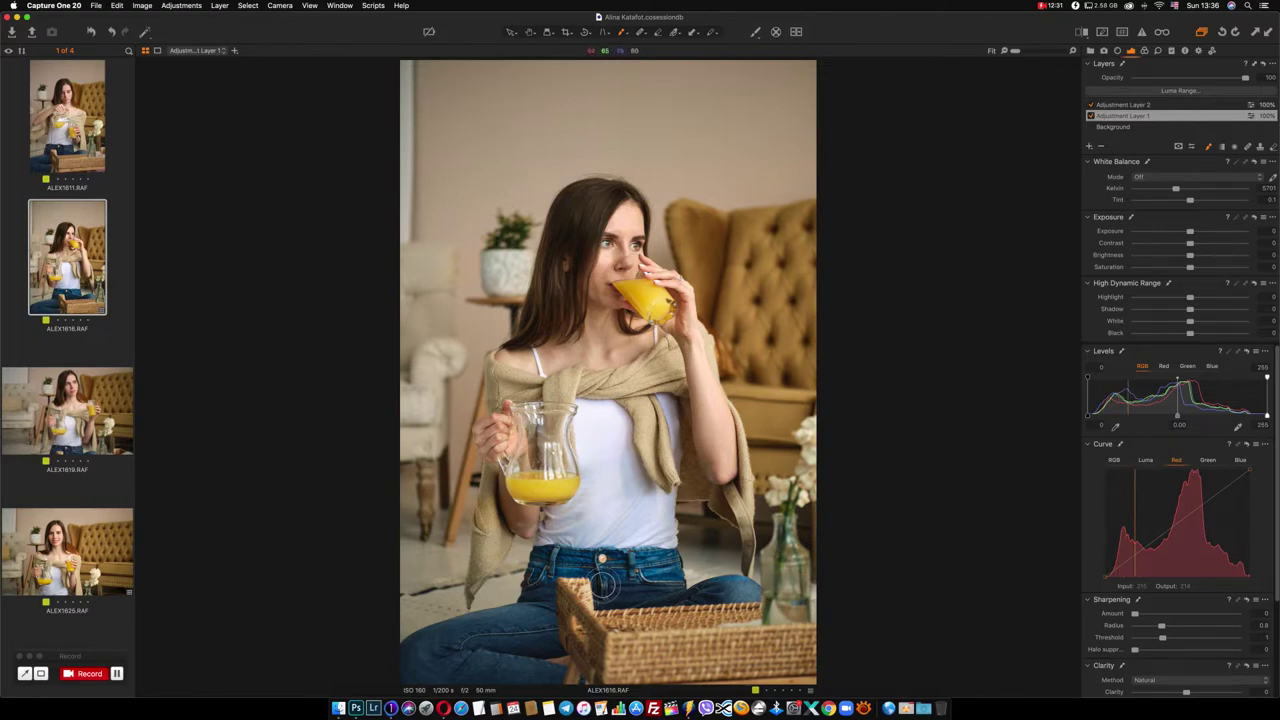
Extend Adjustment Layer 1's mask over the jeans, floor and top-left wall
key(m)
mouse_move(669, 591)
mouse_down()
mouse_move(792, 585)
mouse_move(812, 640)
mouse_up()
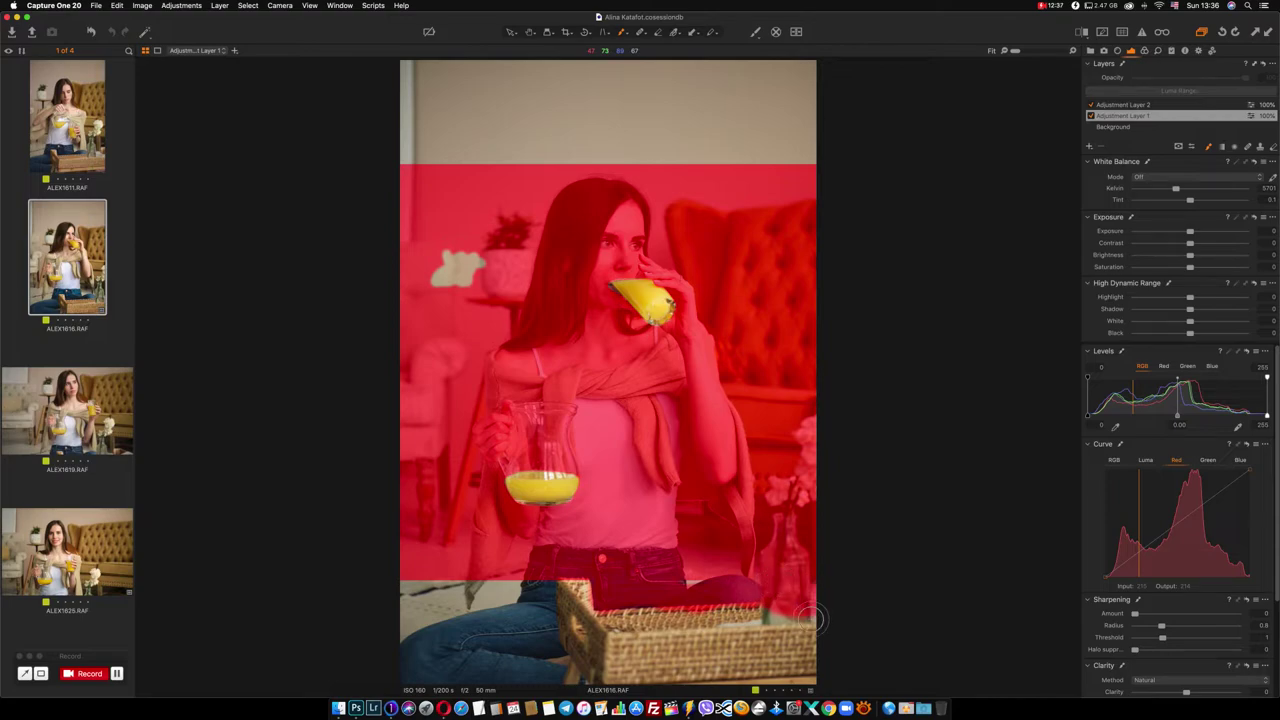
key(m)
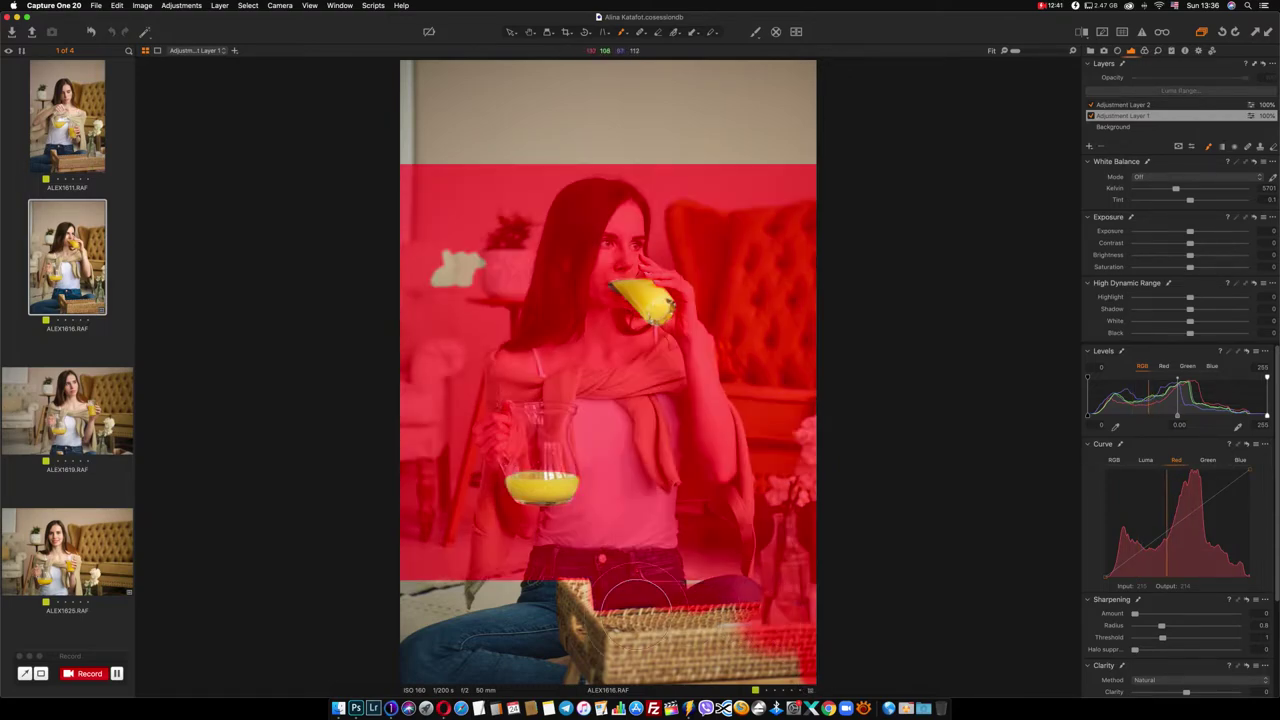
key(m)
mouse_move(425, 610)
mouse_down()
mouse_move(557, 606)
mouse_move(414, 594)
mouse_move(500, 671)
mouse_move(830, 660)
mouse_up()
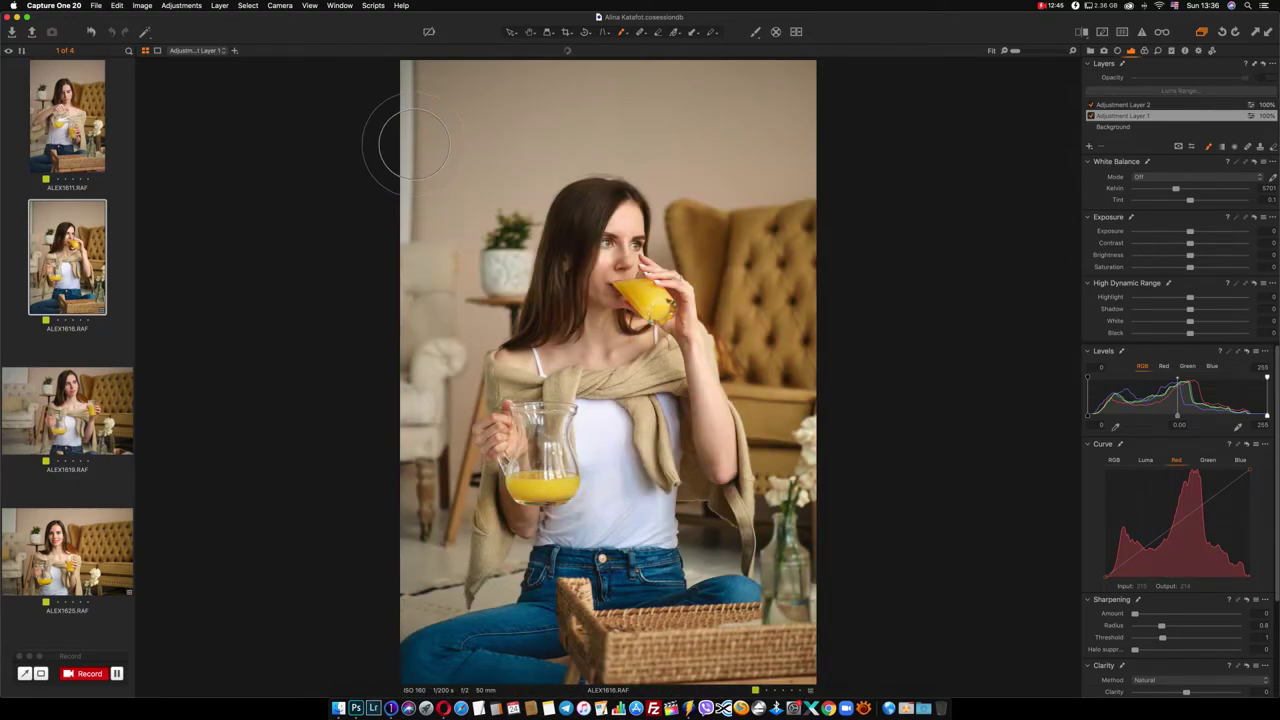
mouse_move(386, 137)
mouse_down()
mouse_move(871, 157)
mouse_move(391, 106)
mouse_move(820, 100)
mouse_move(563, 72)
mouse_move(820, 71)
mouse_move(451, 129)
mouse_move(448, 268)
mouse_move(449, 257)
mouse_move(486, 606)
mouse_move(463, 590)
mouse_up()
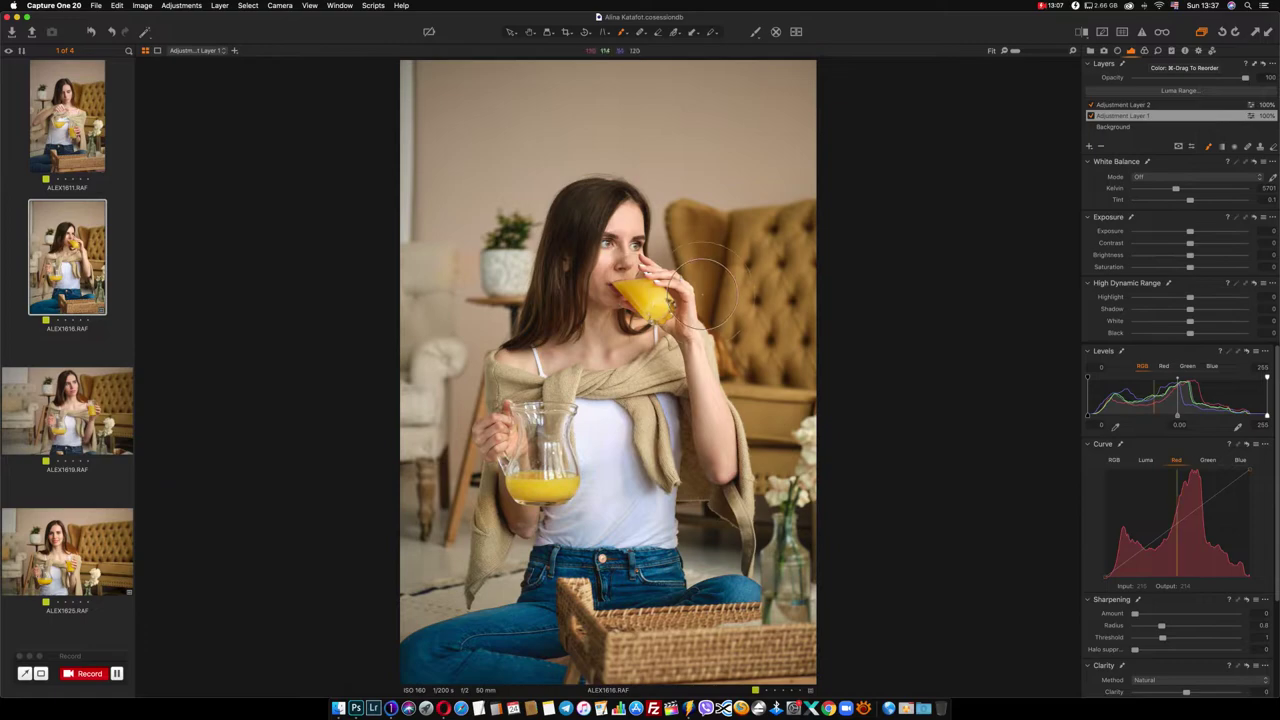
Erase the mask from the potted plant with a much larger brush
key(e)
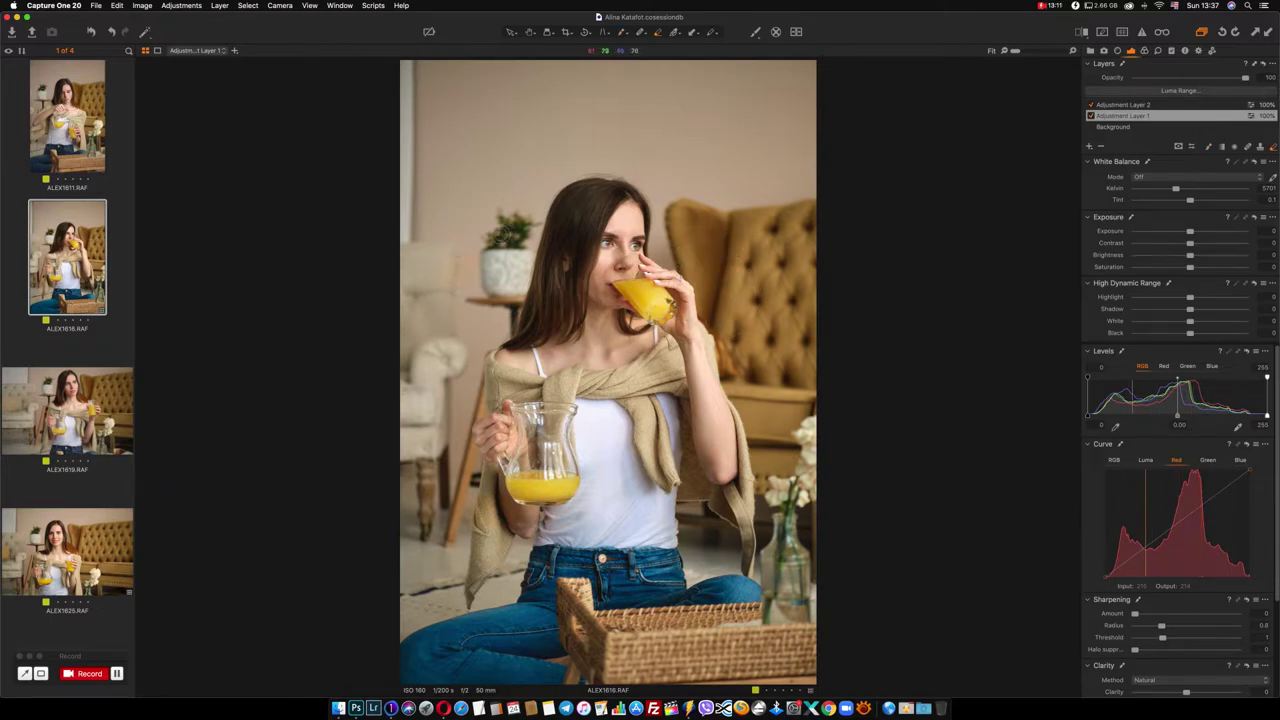
key(m)
mouse_move(500, 235)
mouse_down()
mouse_move(495, 245)
mouse_move(520, 225)
mouse_move(515, 235)
mouse_up()
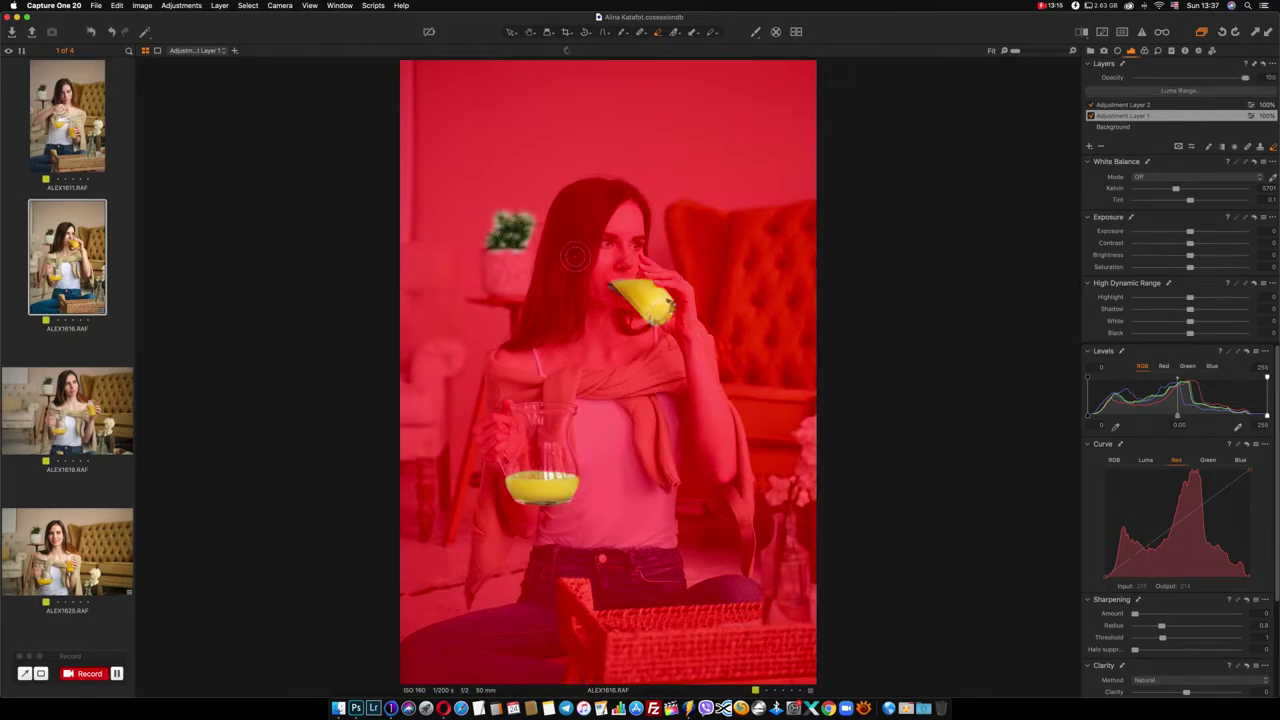
key(m)
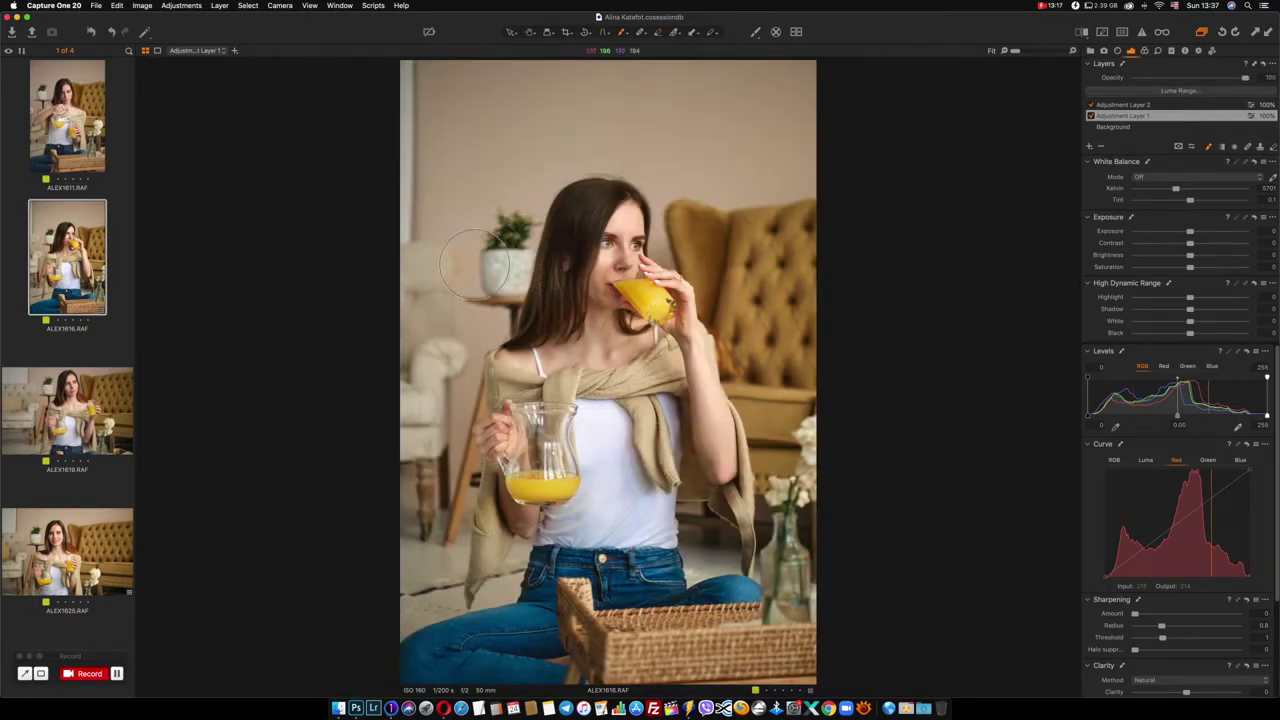
key(])
key(])
key(])
key(m)
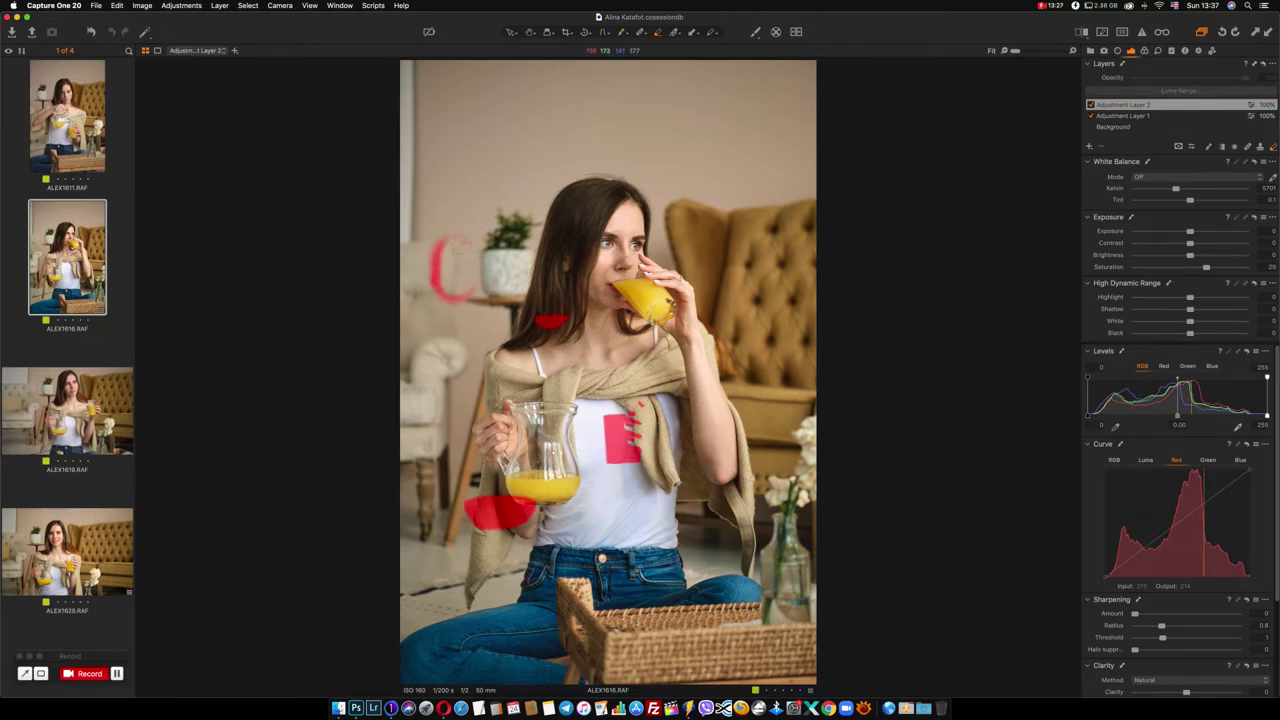
Erase the stray mask strokes left of the woman and beside the jug
mouse_move(462, 244)
mouse_down()
mouse_move(432, 262)
mouse_move(466, 300)
mouse_up()
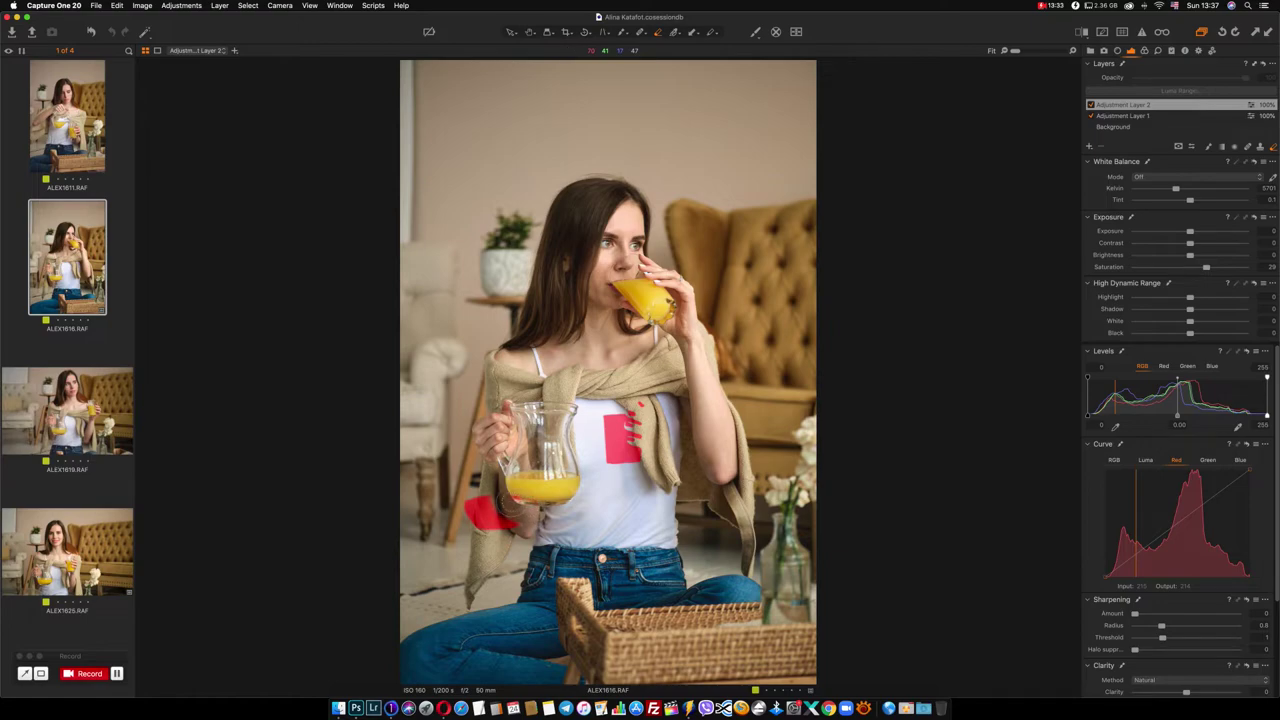
drag(526, 502, 472, 516)
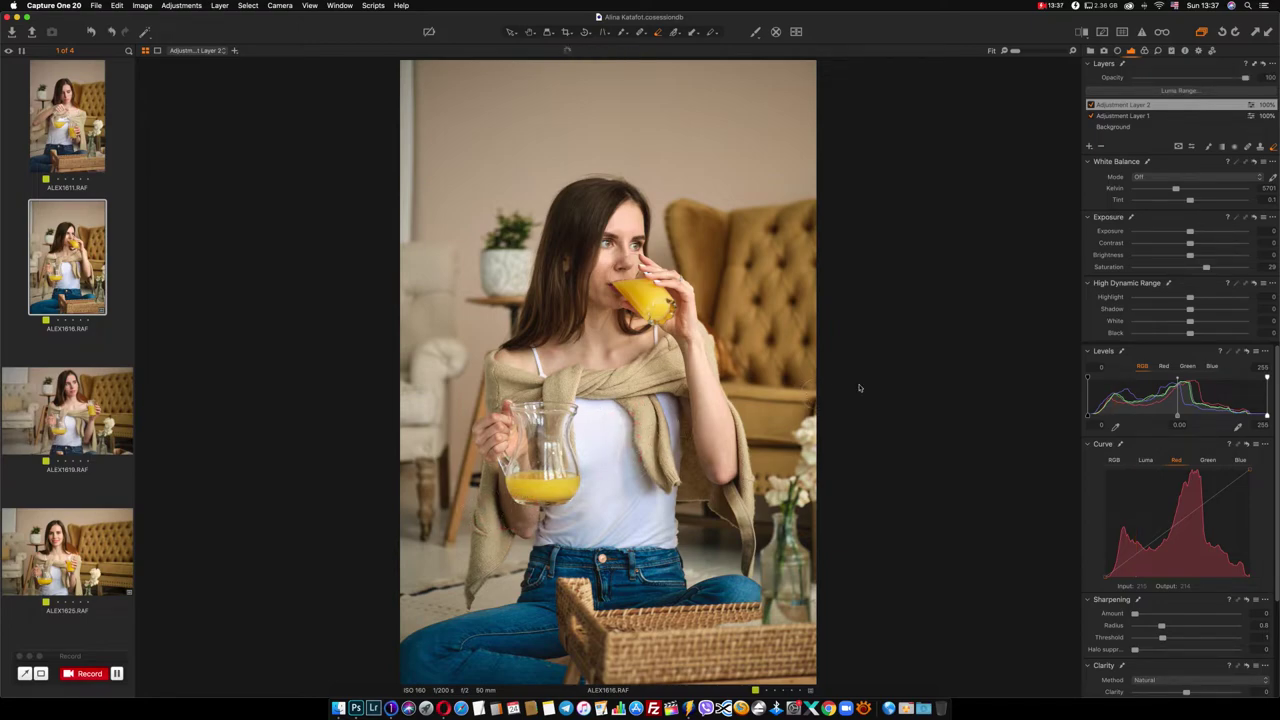
click(1145, 50)
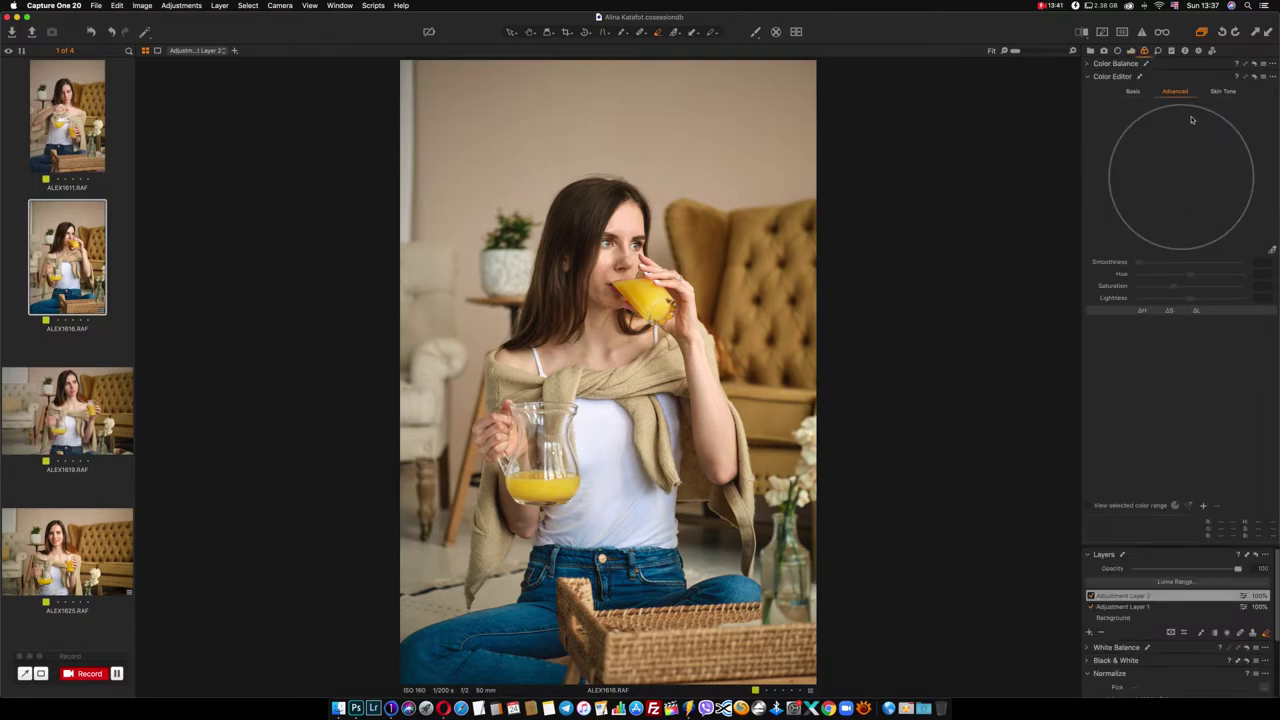
Select Adjustment Layer 1 and lower the picked skin colour's saturation to -13.9
click(1124, 607)
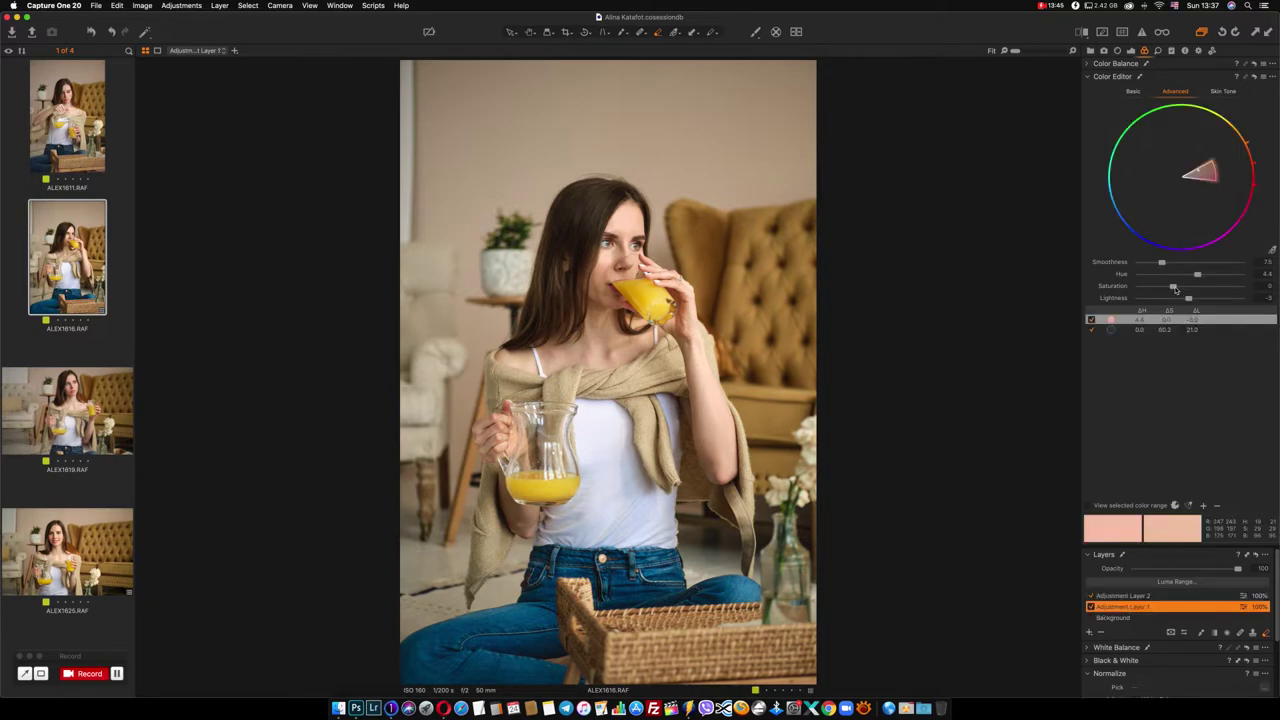
drag(1174, 287, 1190, 300)
Process ALEX1616 and ALEX1625 as TIF 16 bit 6240 px, opening the results in Adobe Photoshop 2020
super+click(110, 553)
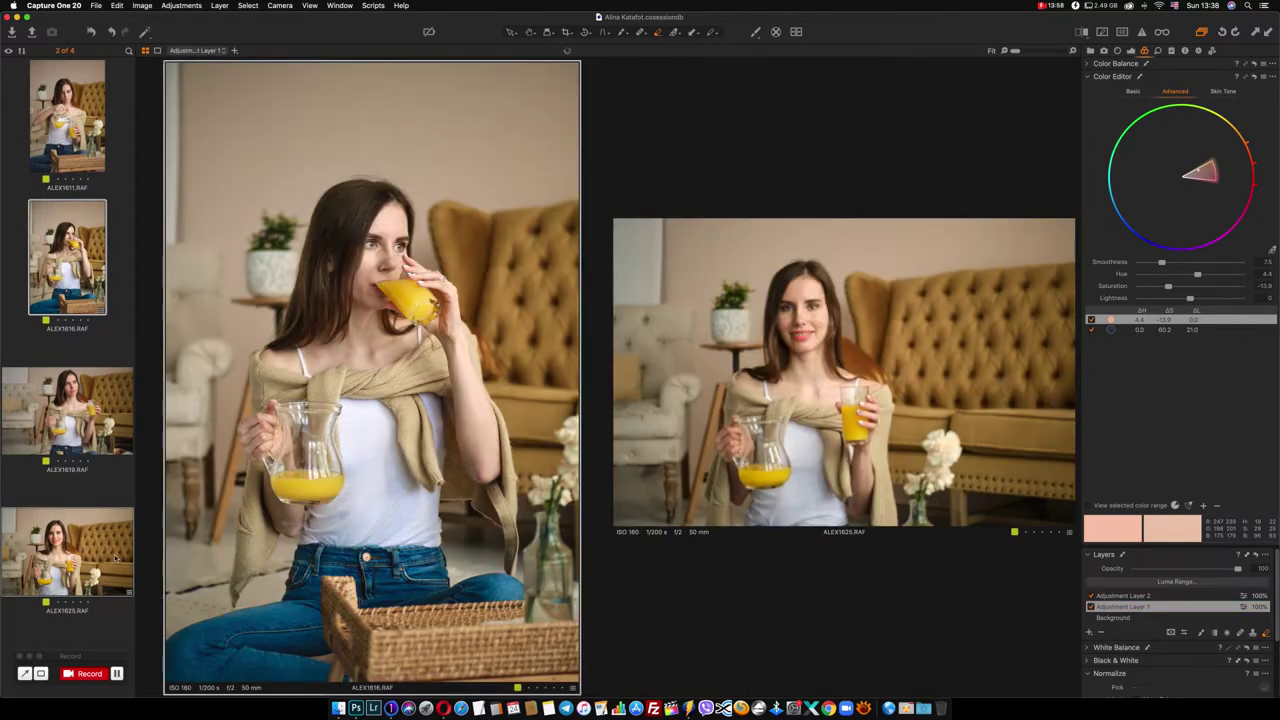
click(1199, 51)
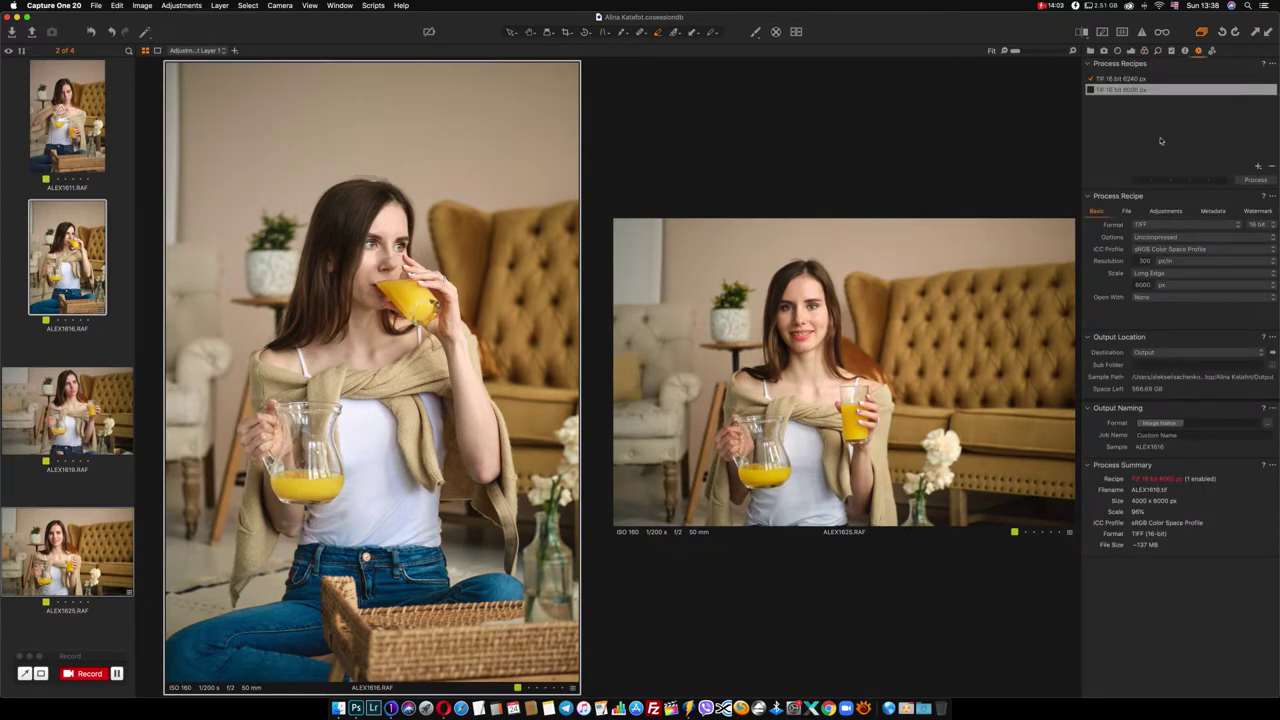
click(1139, 79)
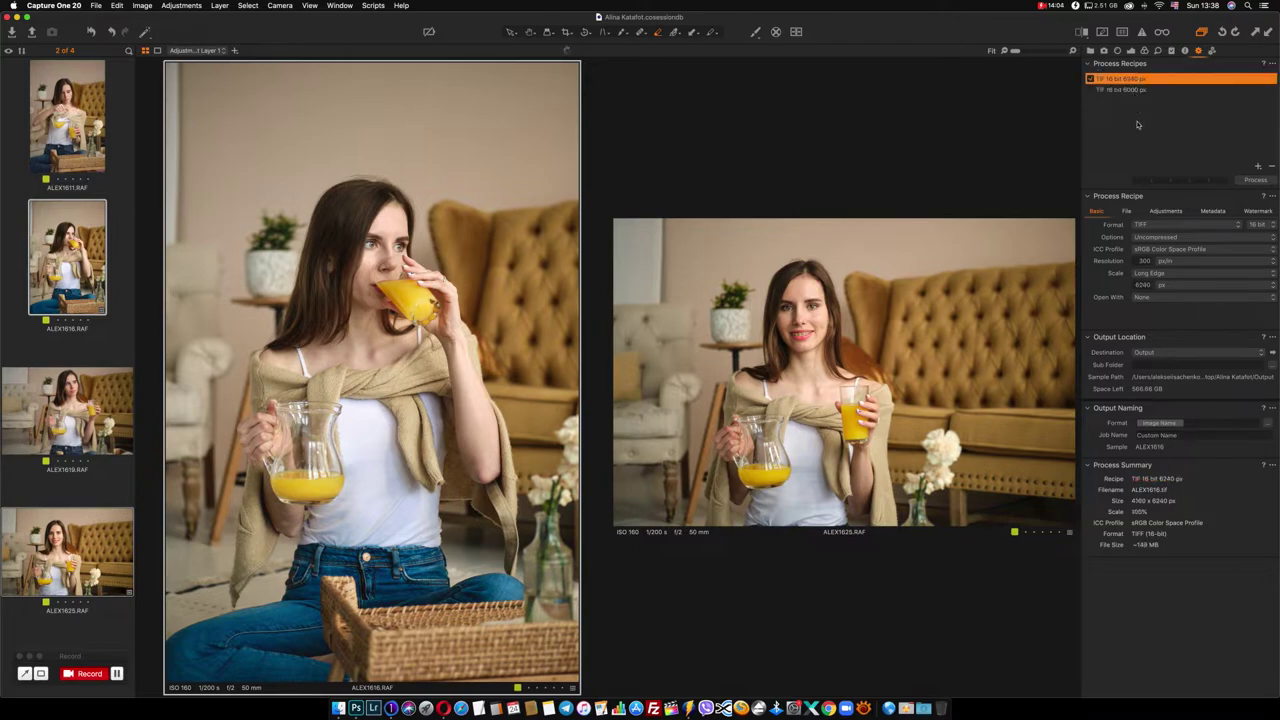
click(1187, 298)
click(1185, 313)
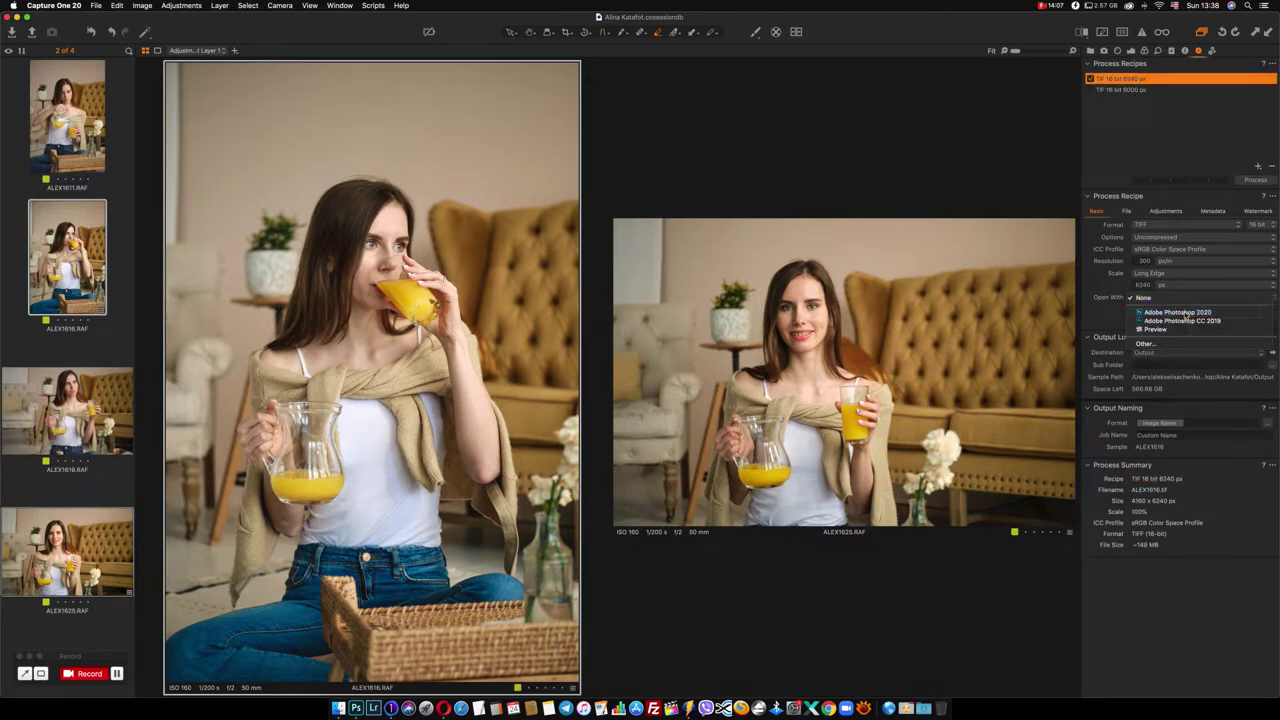
click(1254, 180)
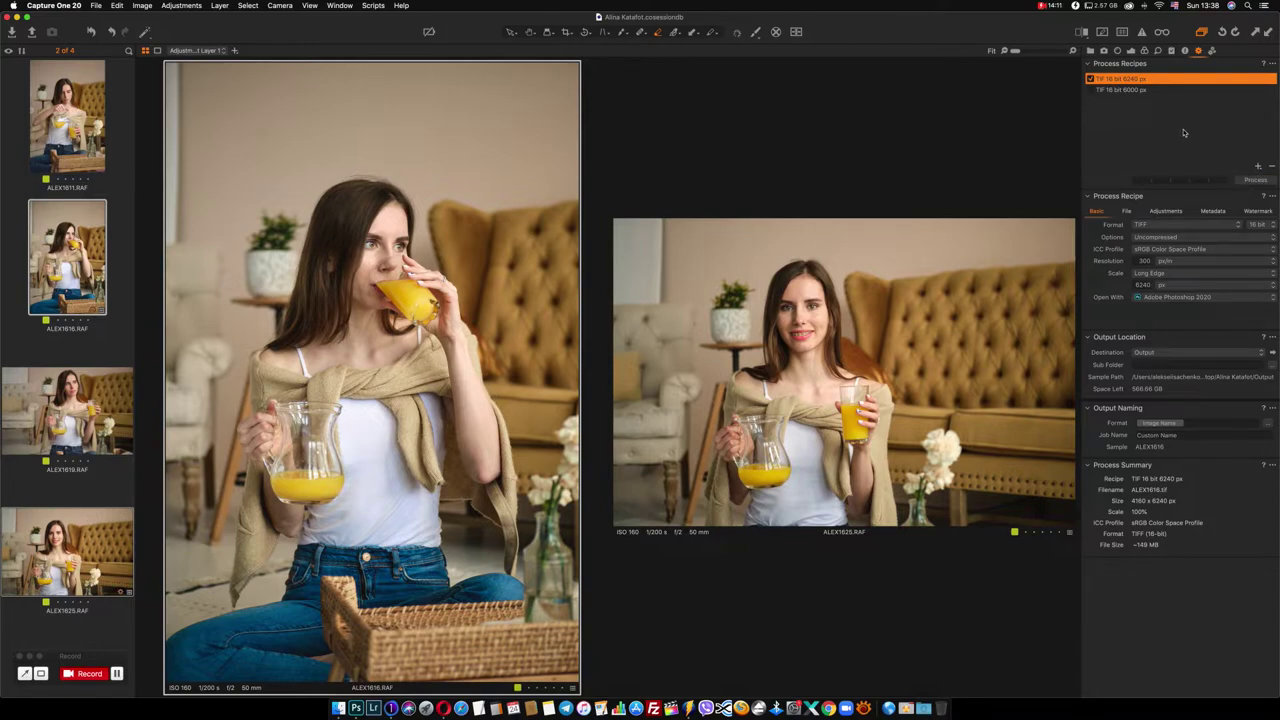
click(1254, 181)
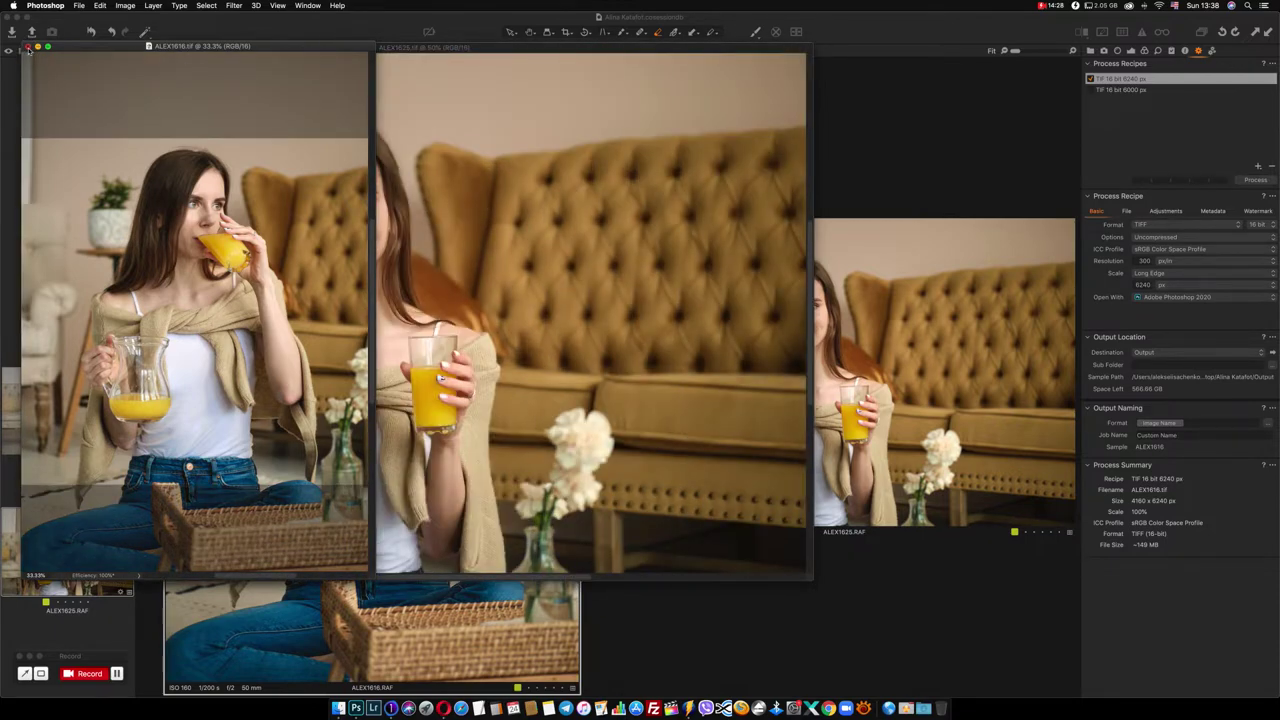
Close ALEX1616.tif and bring the ALEX1625.tif window forward in Photoshop
click(28, 47)
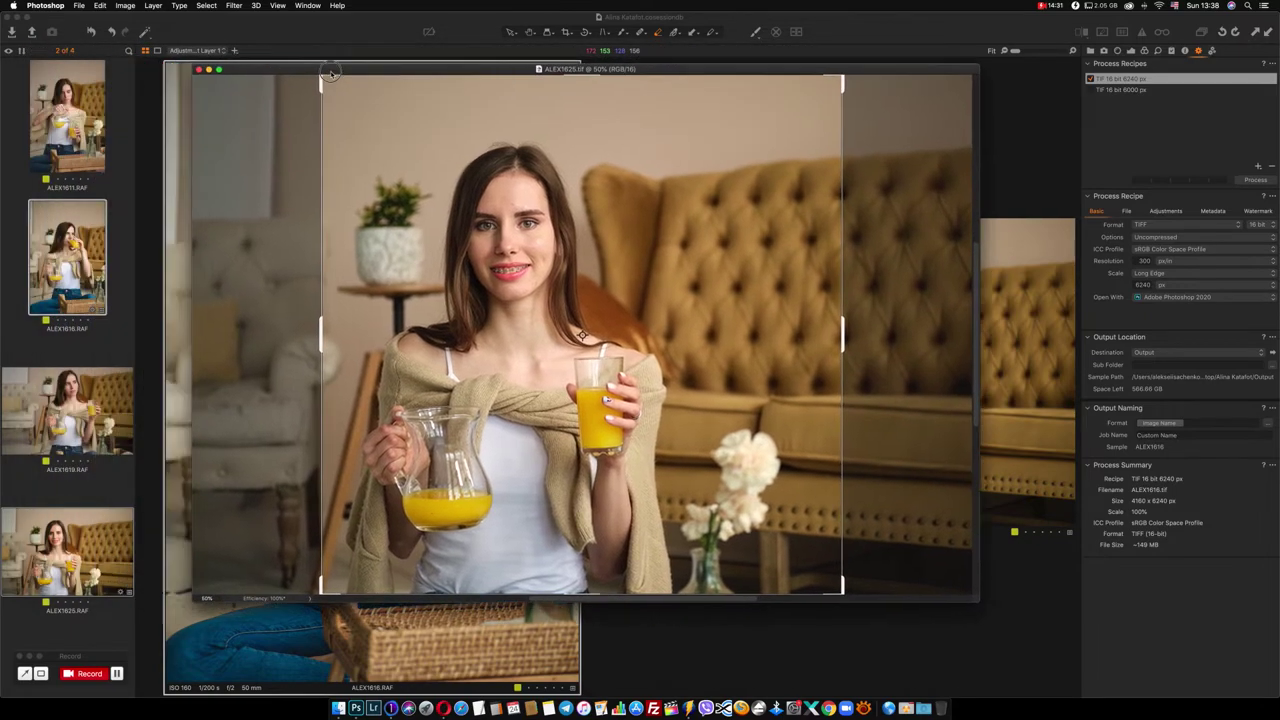
drag(145, 48, 360, 101)
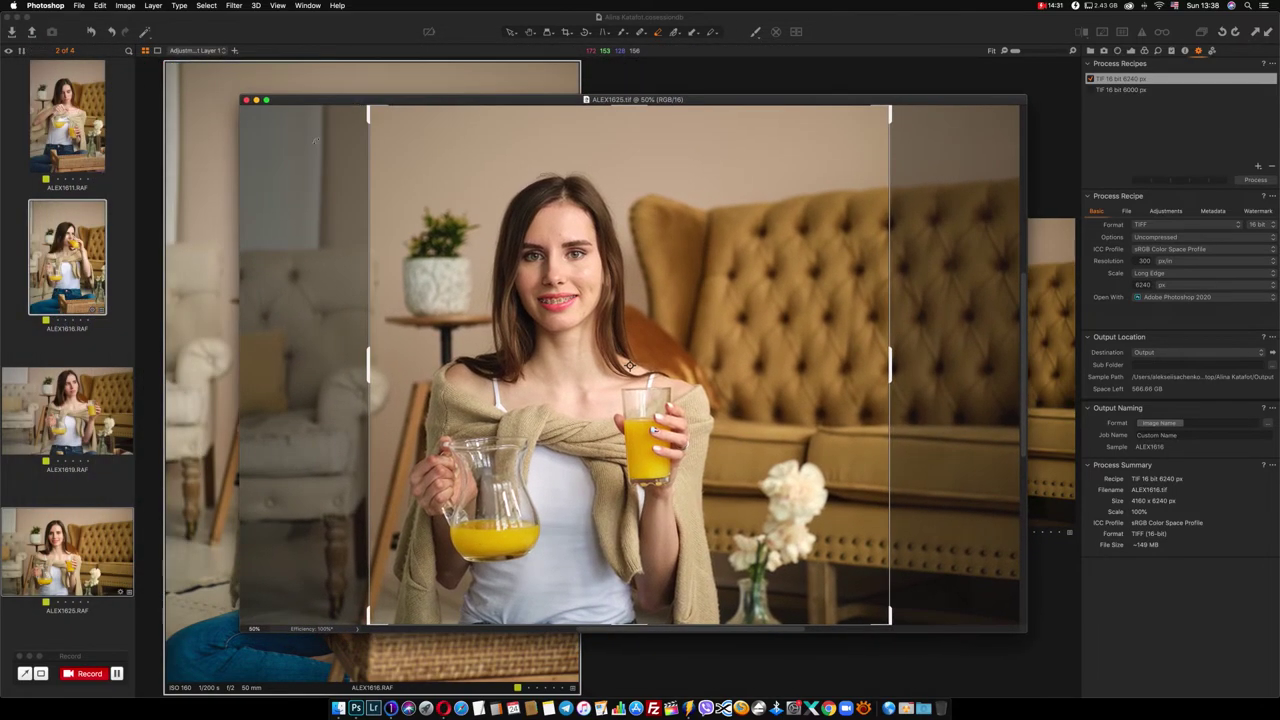
click(357, 712)
Switch to the Move tool, collapse the Actions panel and give the Layers panel more room
key(v)
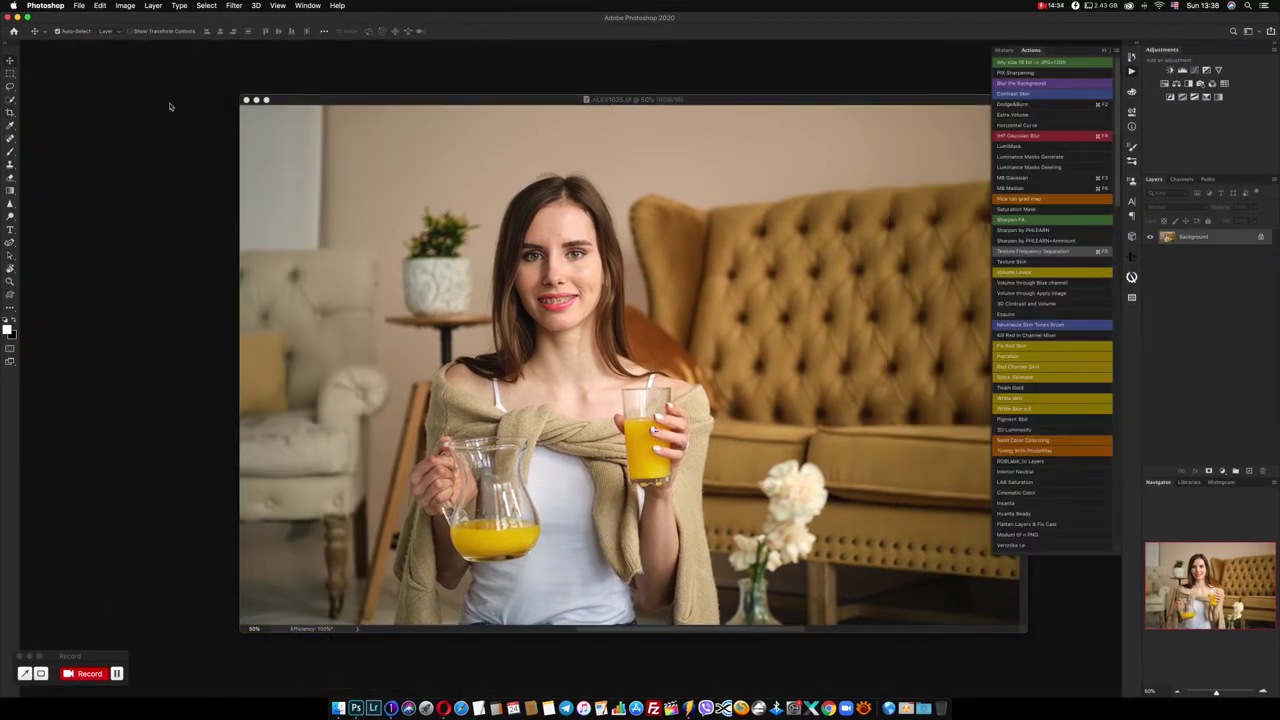
click(1131, 70)
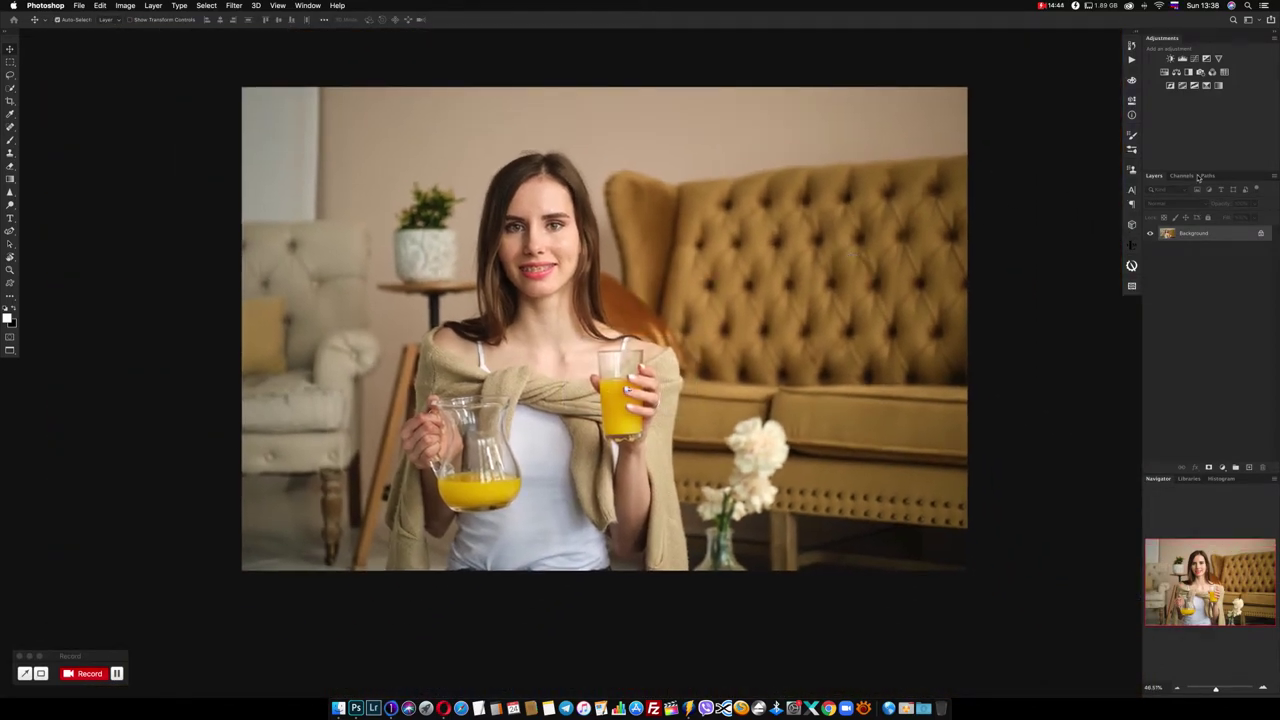
drag(1227, 171, 1215, 96)
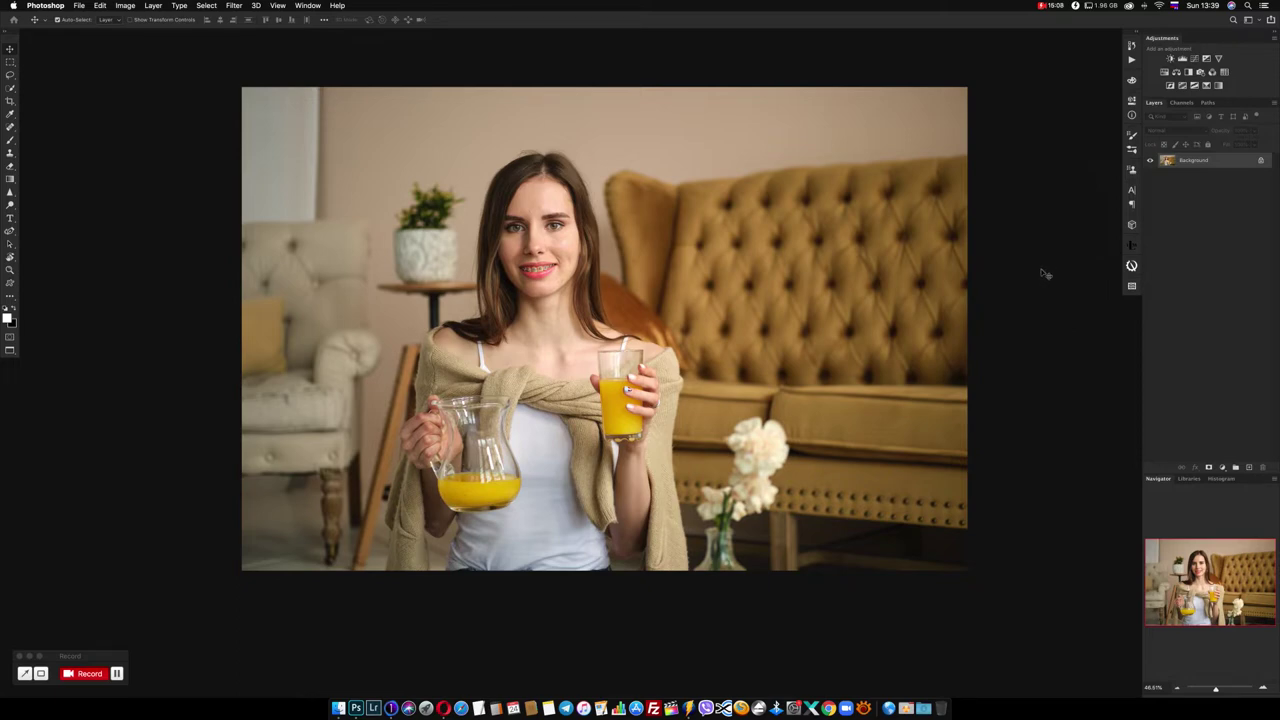
Duplicate the photo into Layer 1 and Layer 1 copy, hide the copy and select Layer 1
key(super+j)
key(super+j)
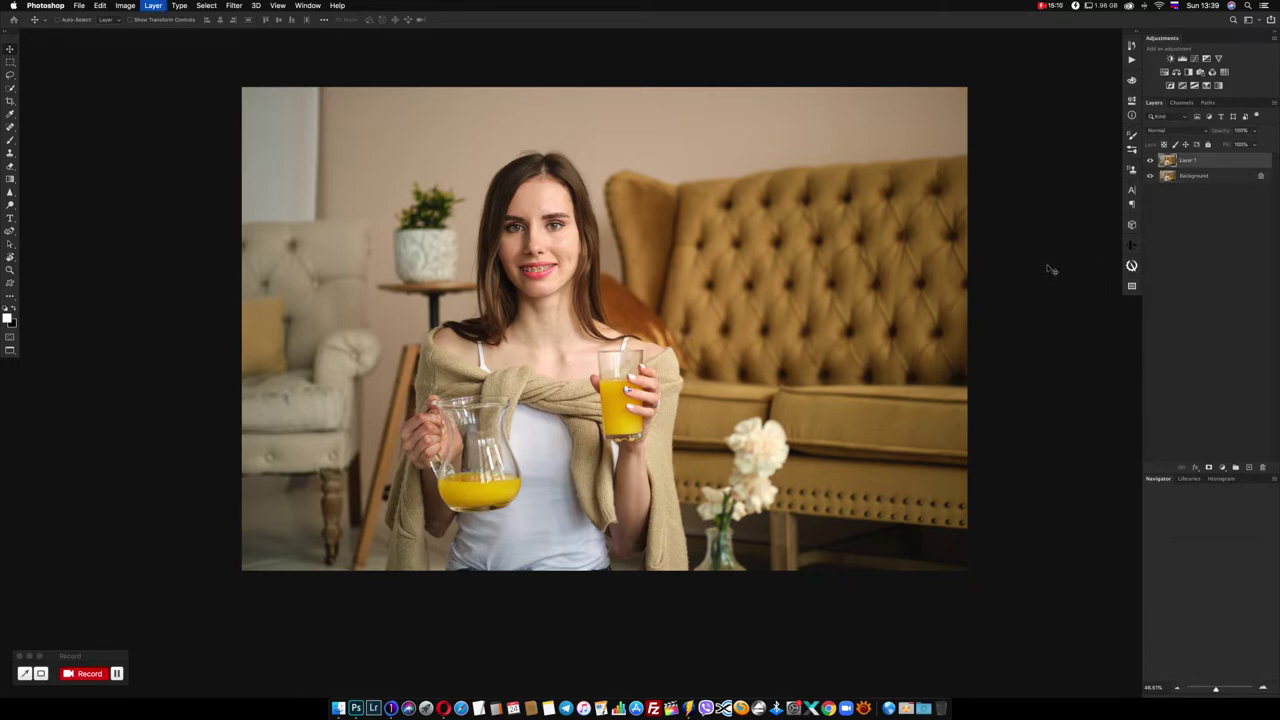
click(1150, 161)
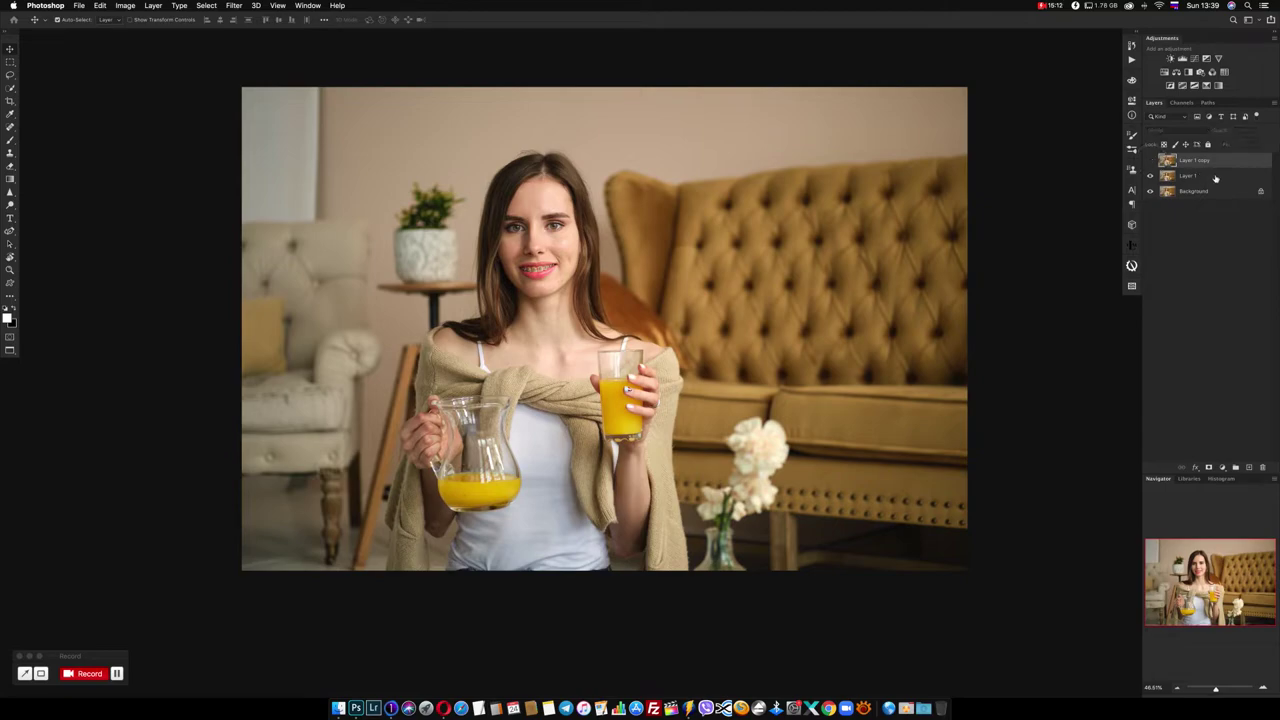
click(1220, 178)
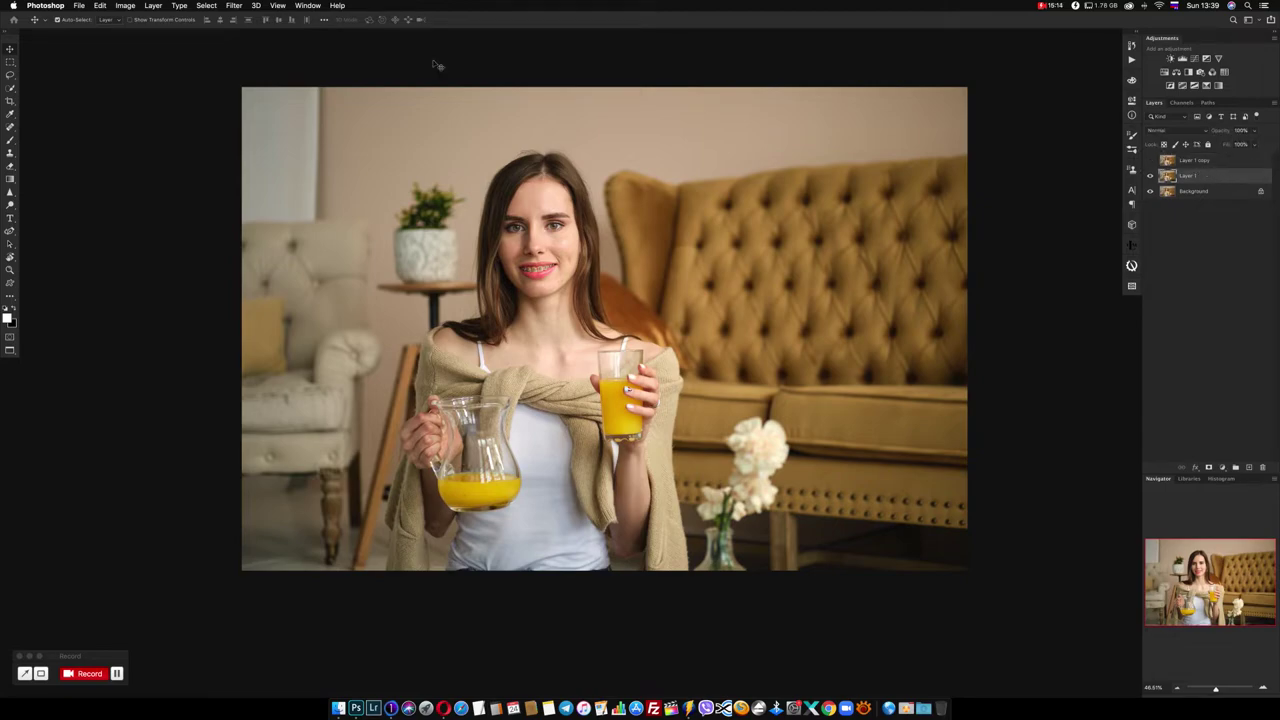
Smooth Layer 1 with a 4-pixel Median filter, then select Layer 1 copy
click(234, 6)
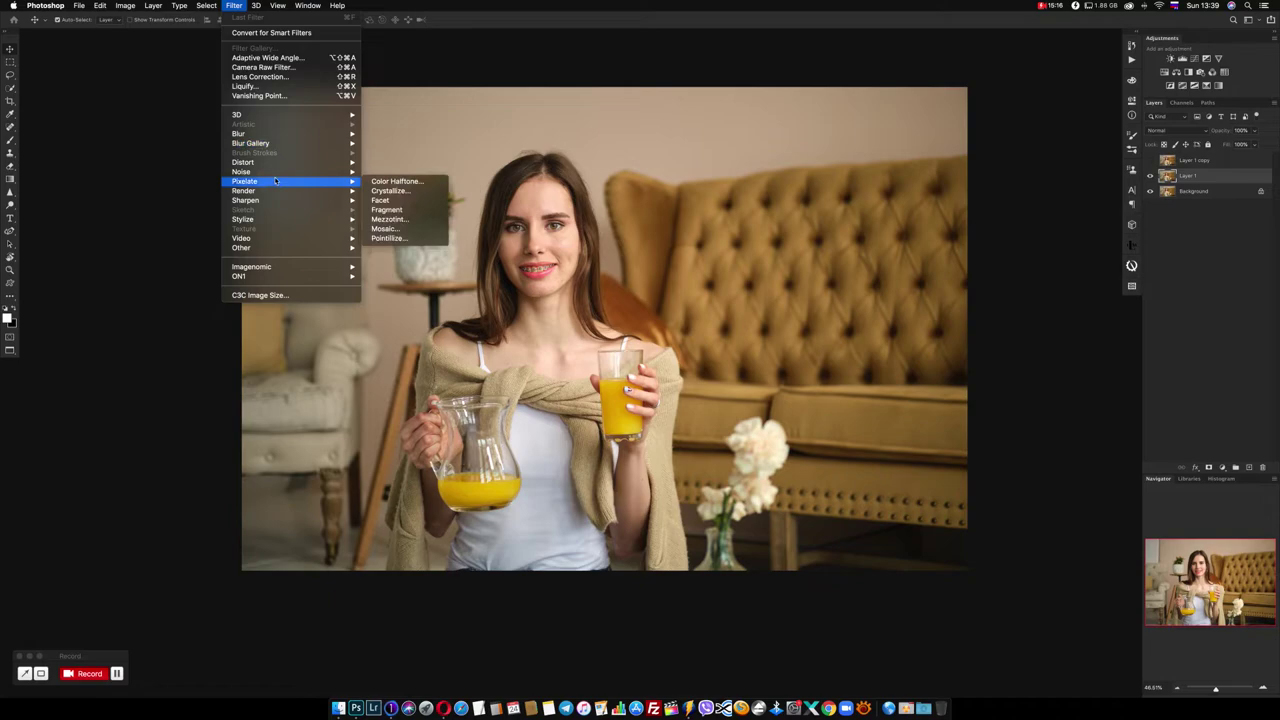
mouse_move(260, 172)
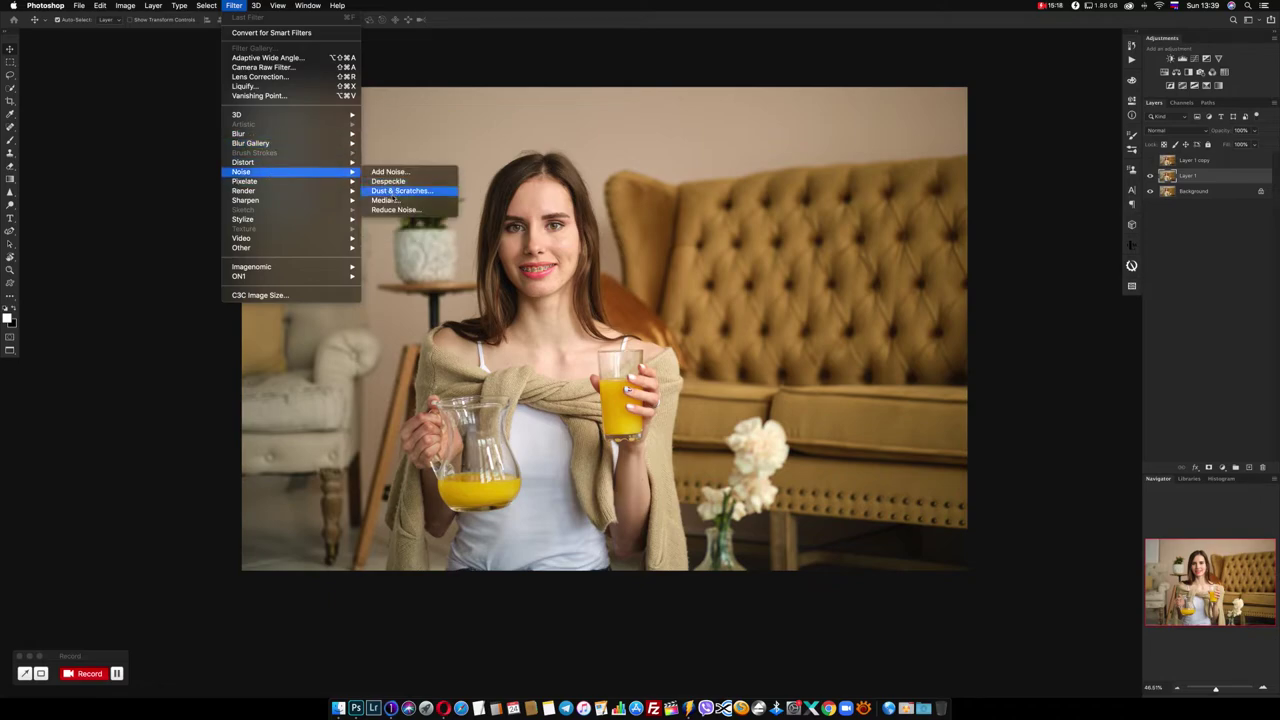
click(942, 255)
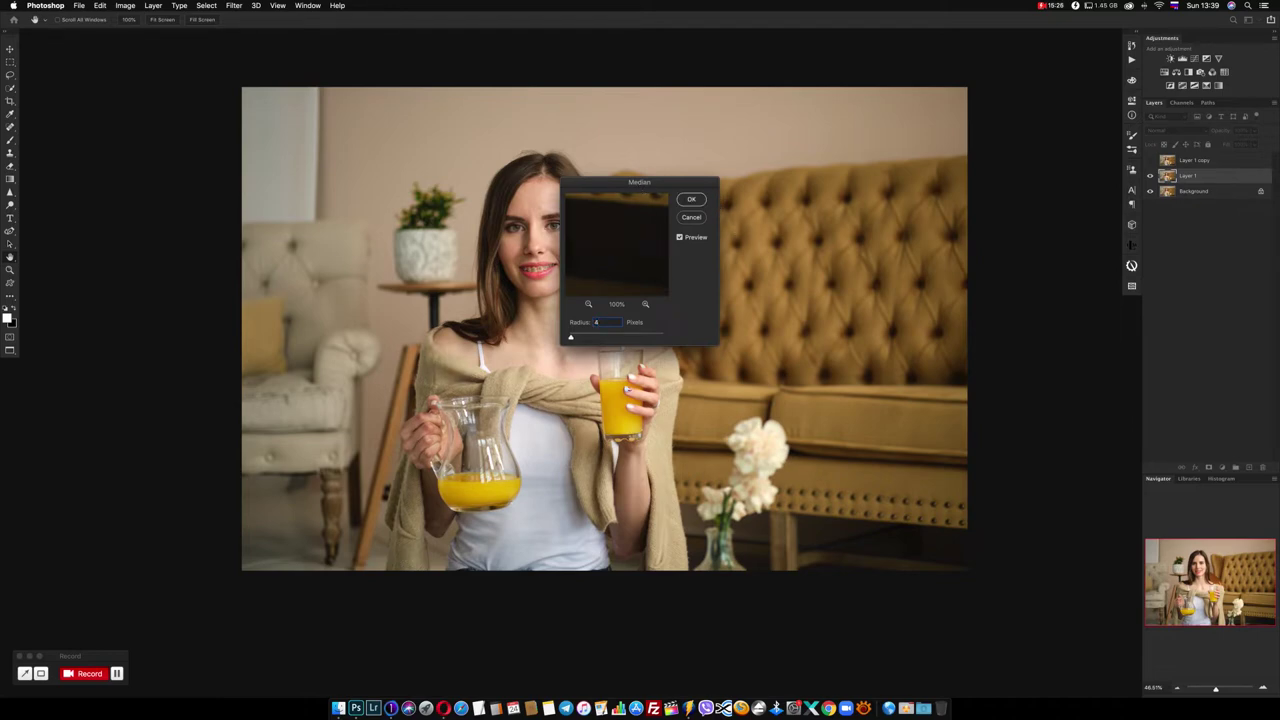
key(Return)
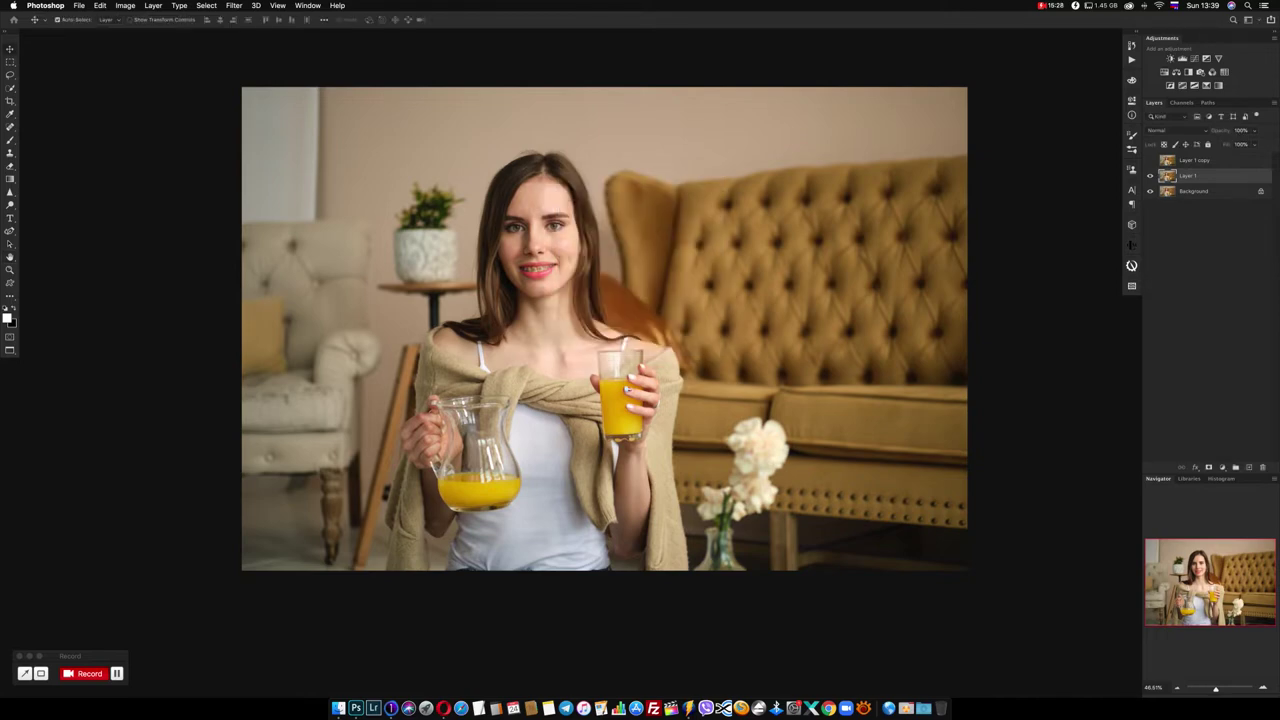
click(1195, 160)
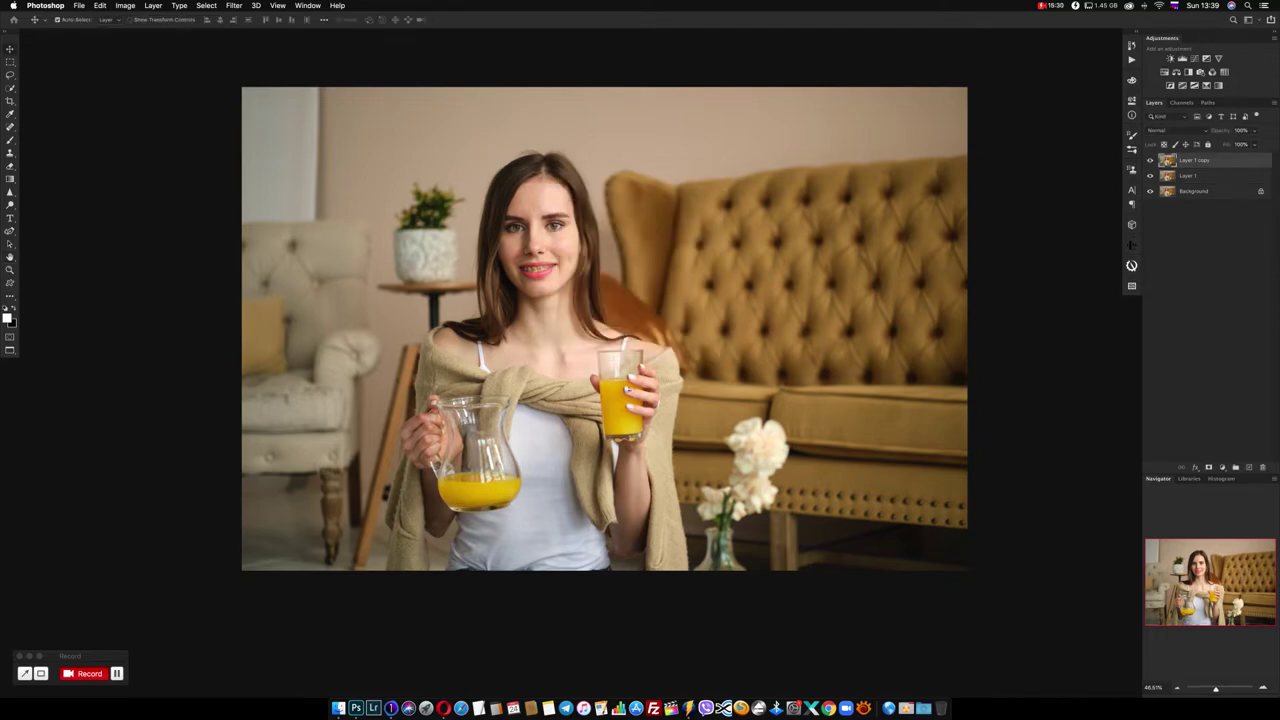
click(125, 5)
mouse_move(141, 32)
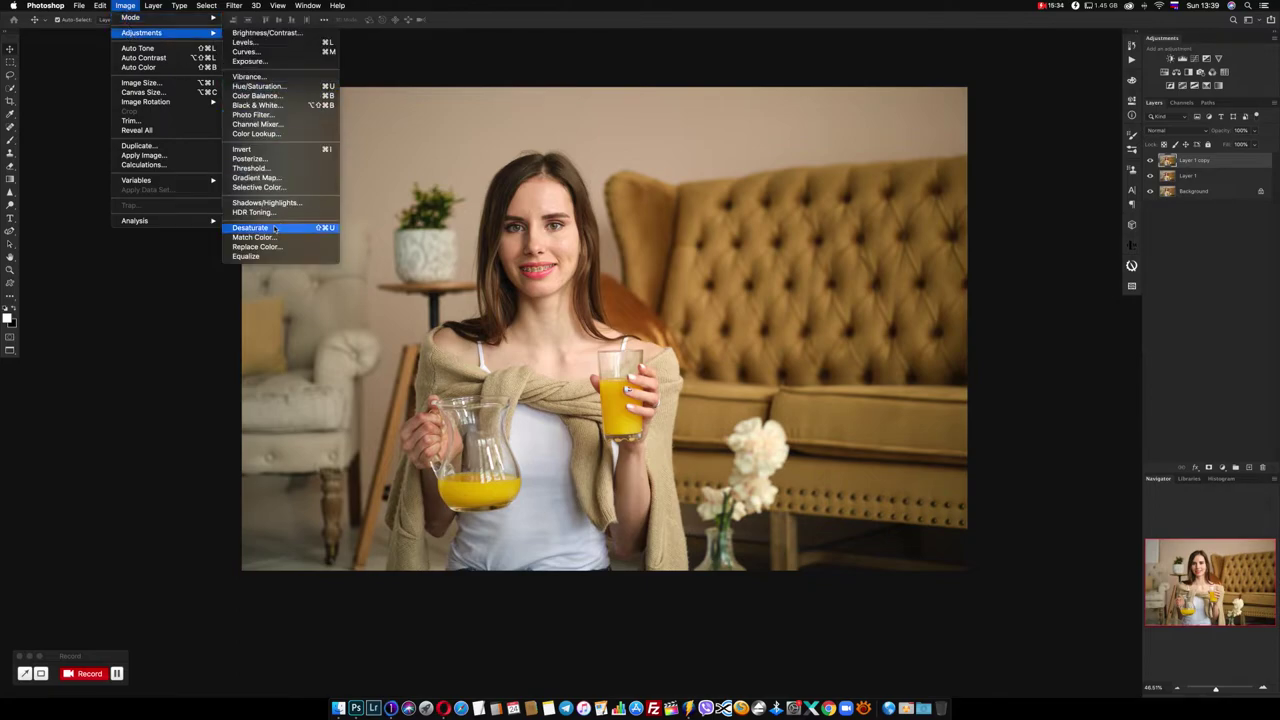
Apply Image onto Layer 1 copy from Layer 1, inverted, with Add blending and scale 2
click(176, 159)
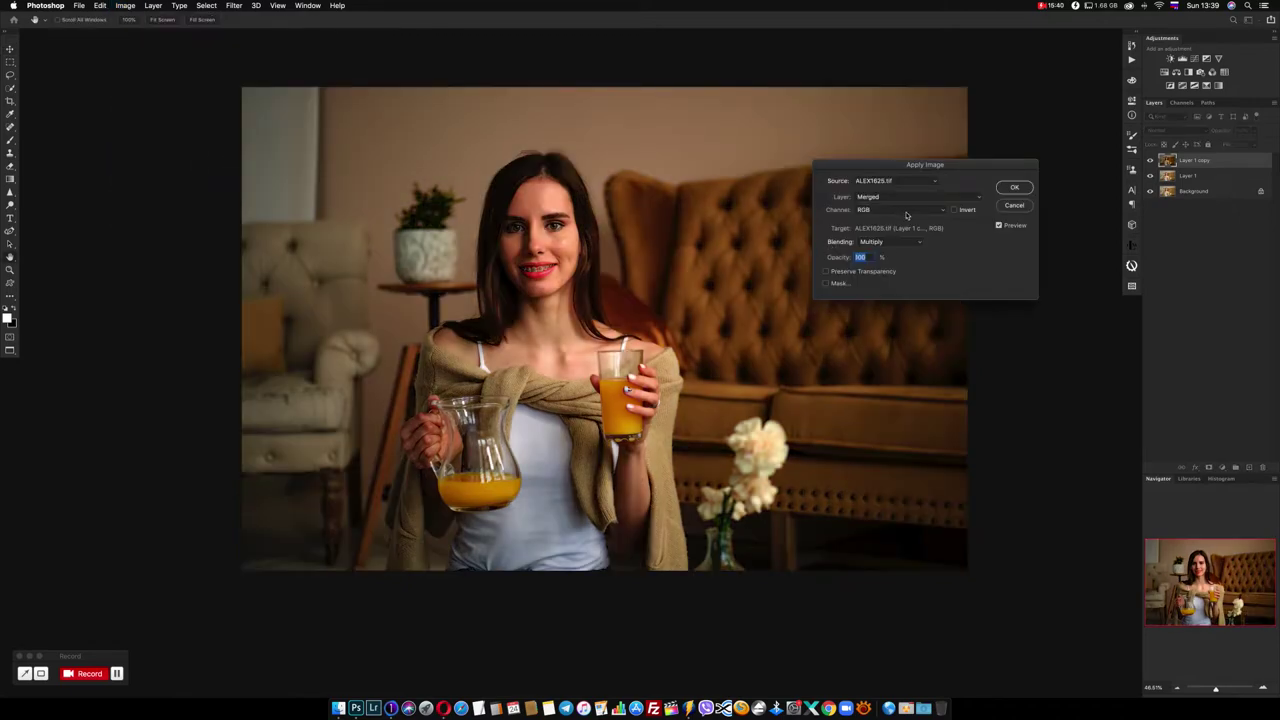
click(892, 197)
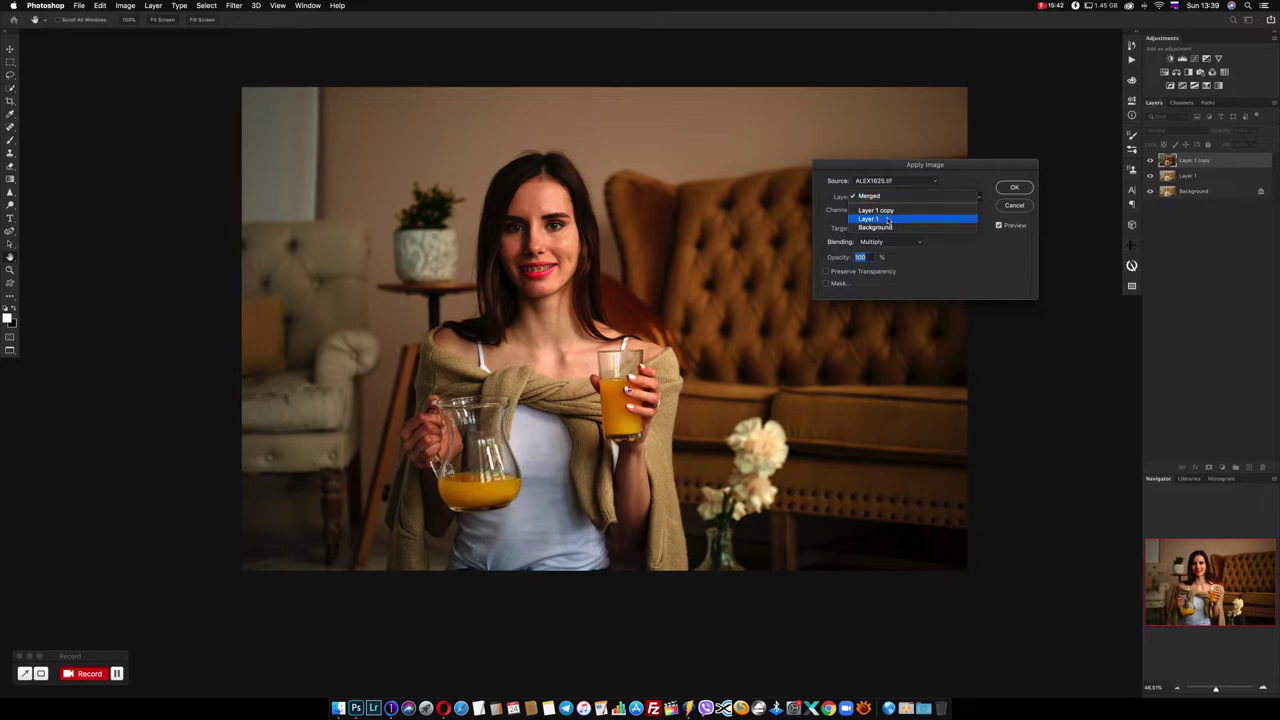
click(887, 220)
click(887, 243)
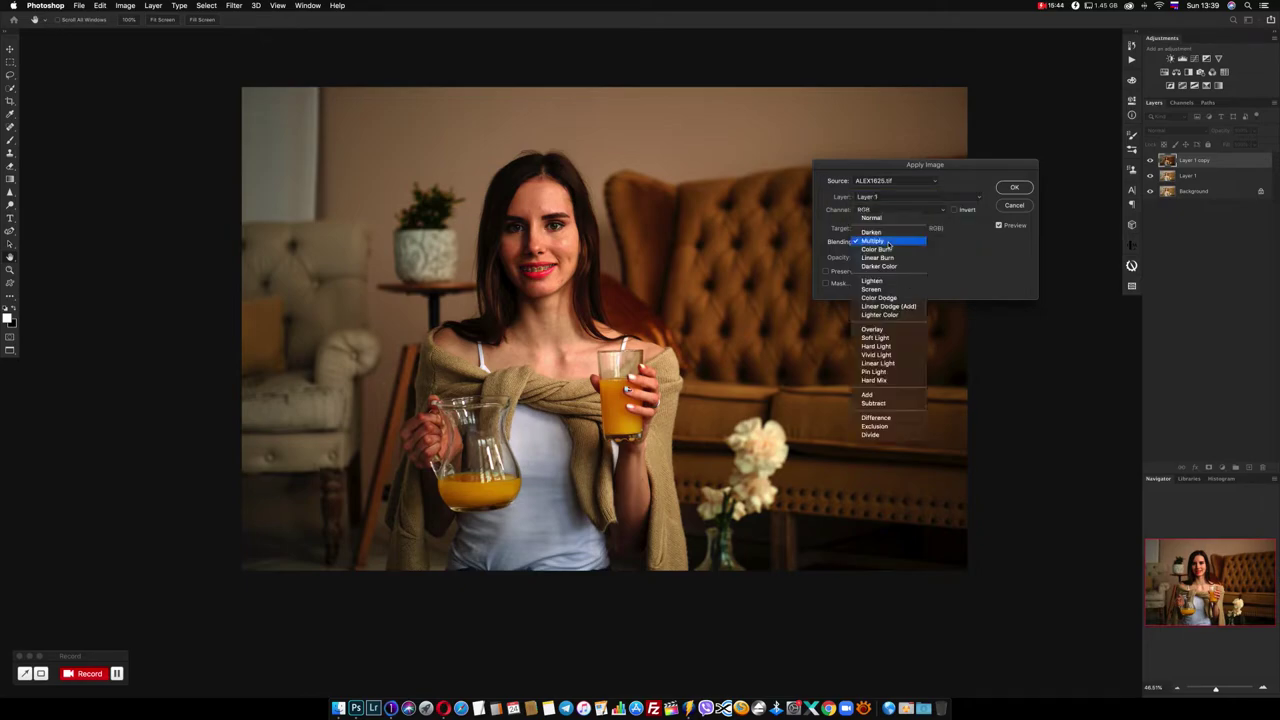
key(Return)
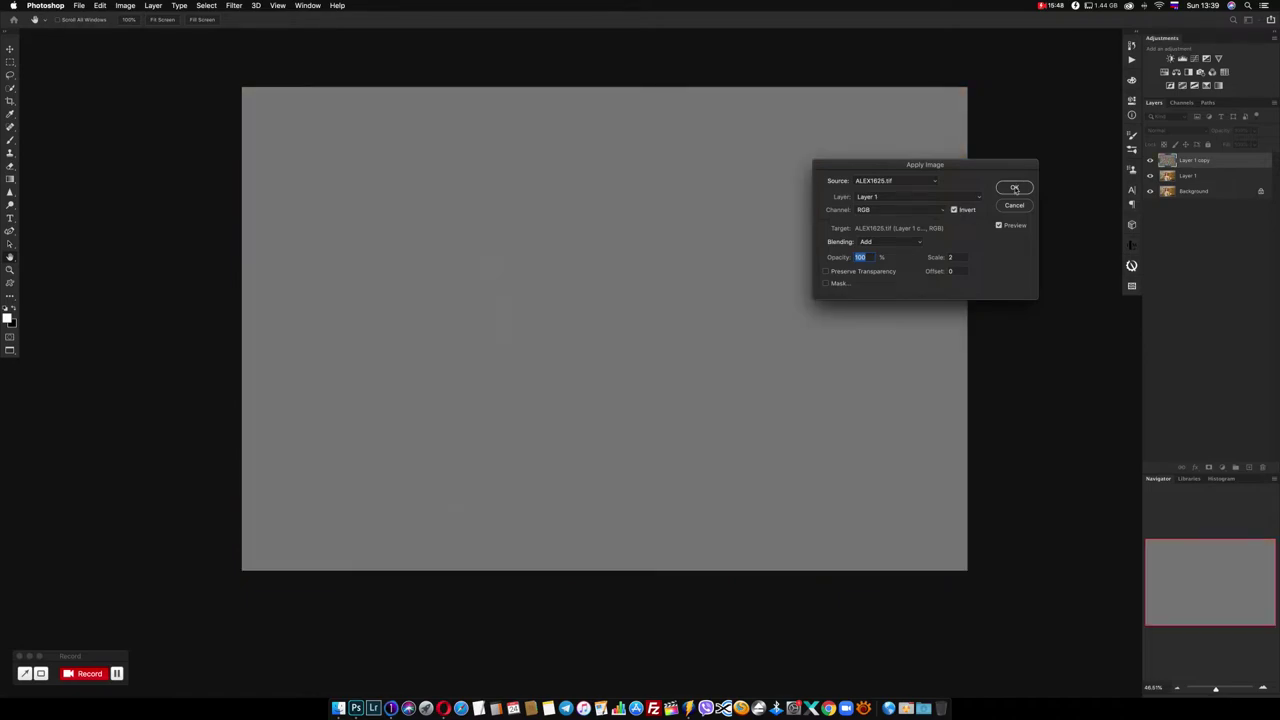
click(1015, 189)
Set Layer 1 copy to Linear Light and add an empty Layer 2 above Layer 1
click(1170, 131)
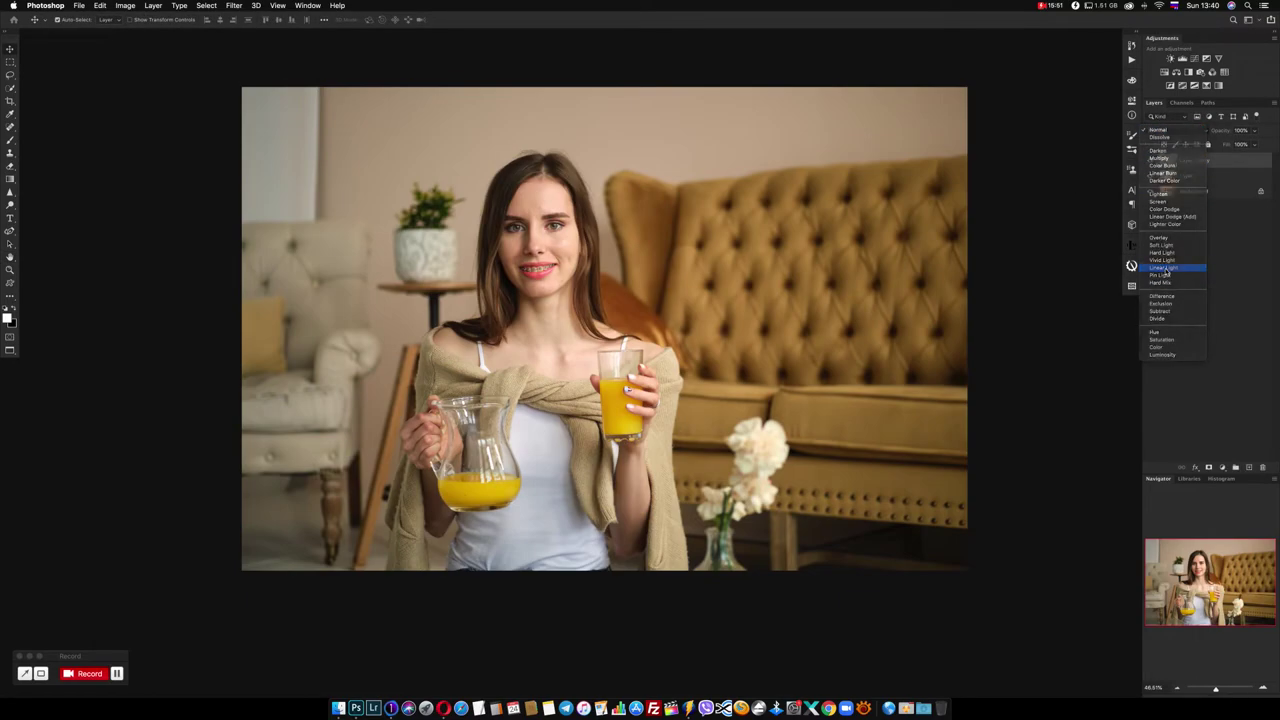
click(1163, 268)
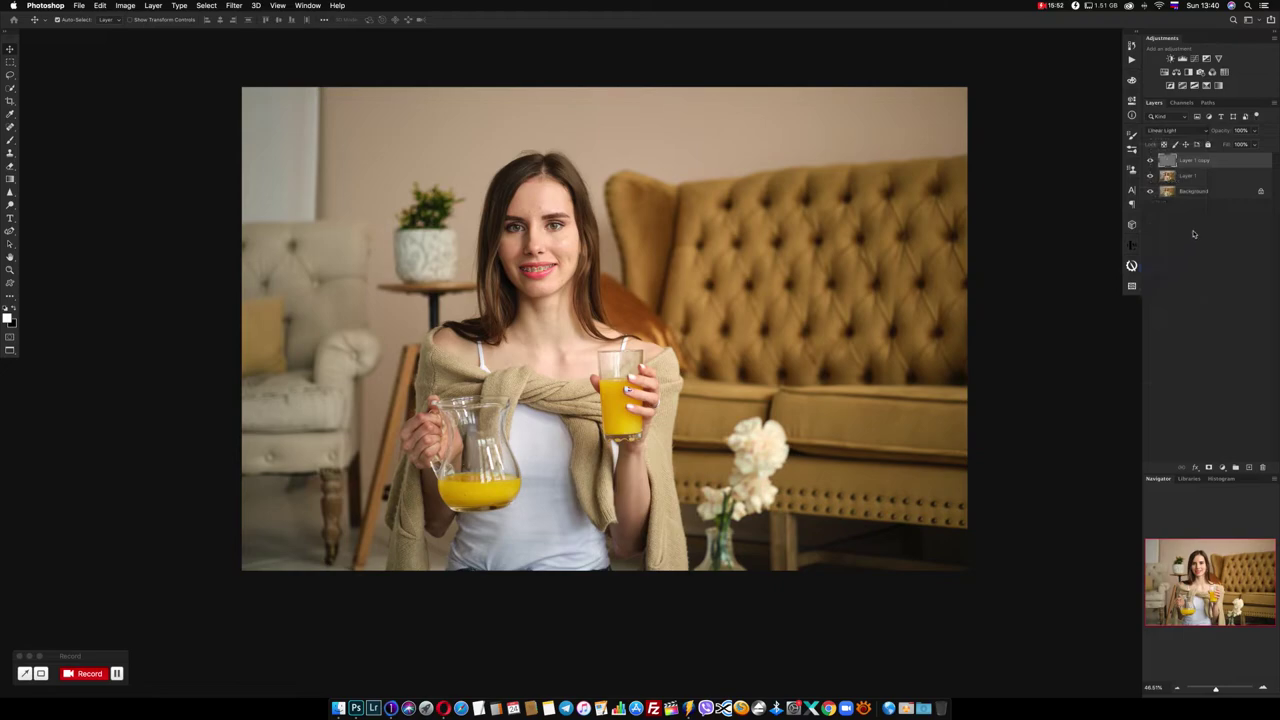
click(1214, 179)
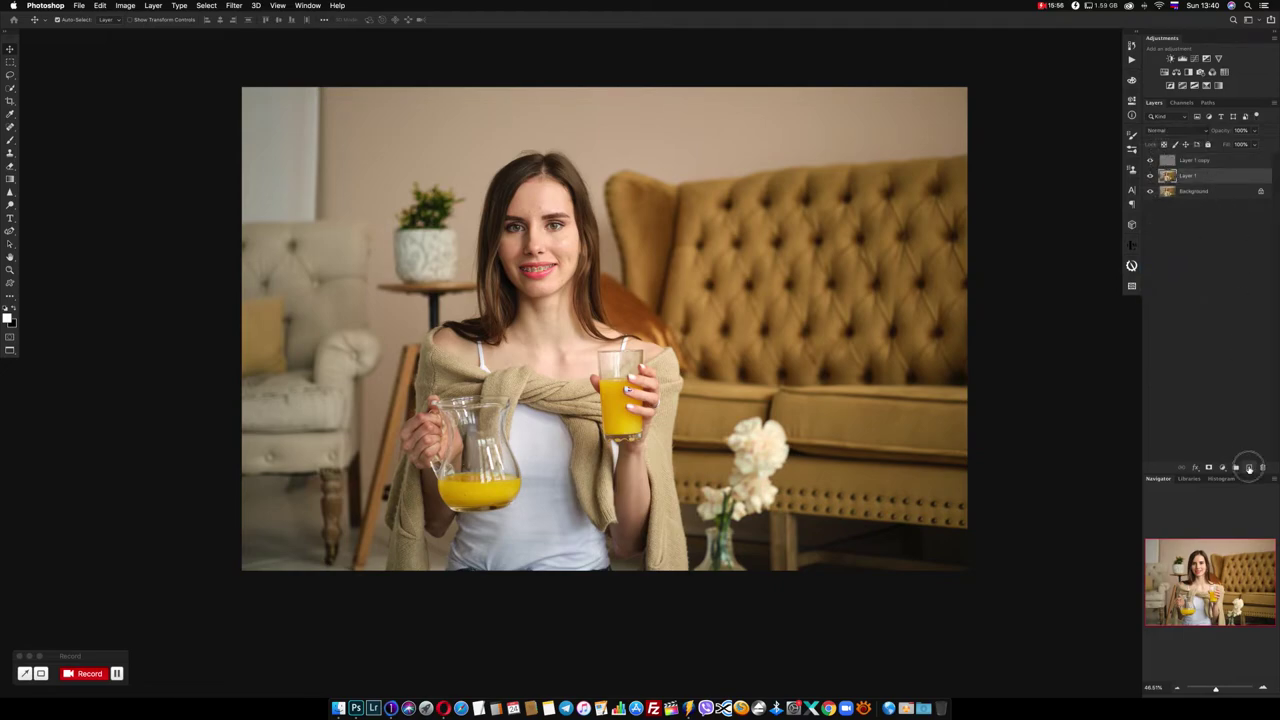
click(1249, 467)
Hide Layer 1 copy, switch to the Mixer Brush Tool and zoom in on the face
click(1150, 161)
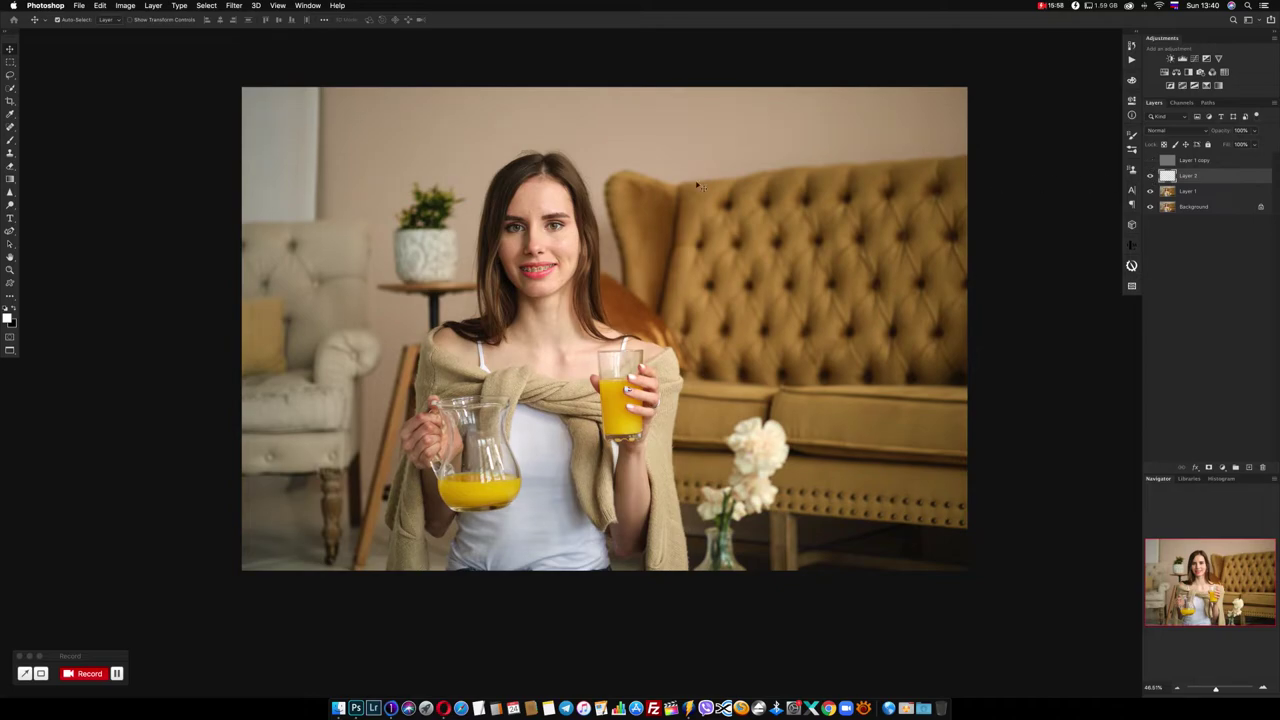
click(10, 140)
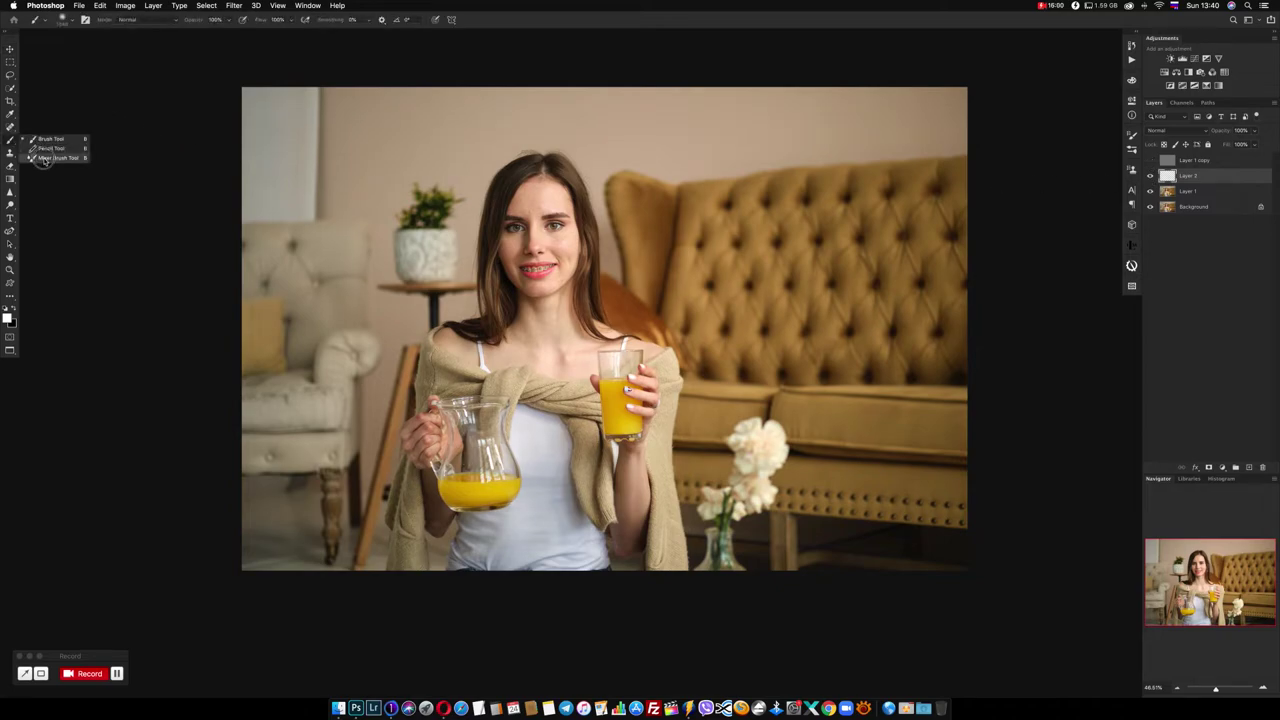
click(48, 158)
key(super+plus)
key(super+plus)
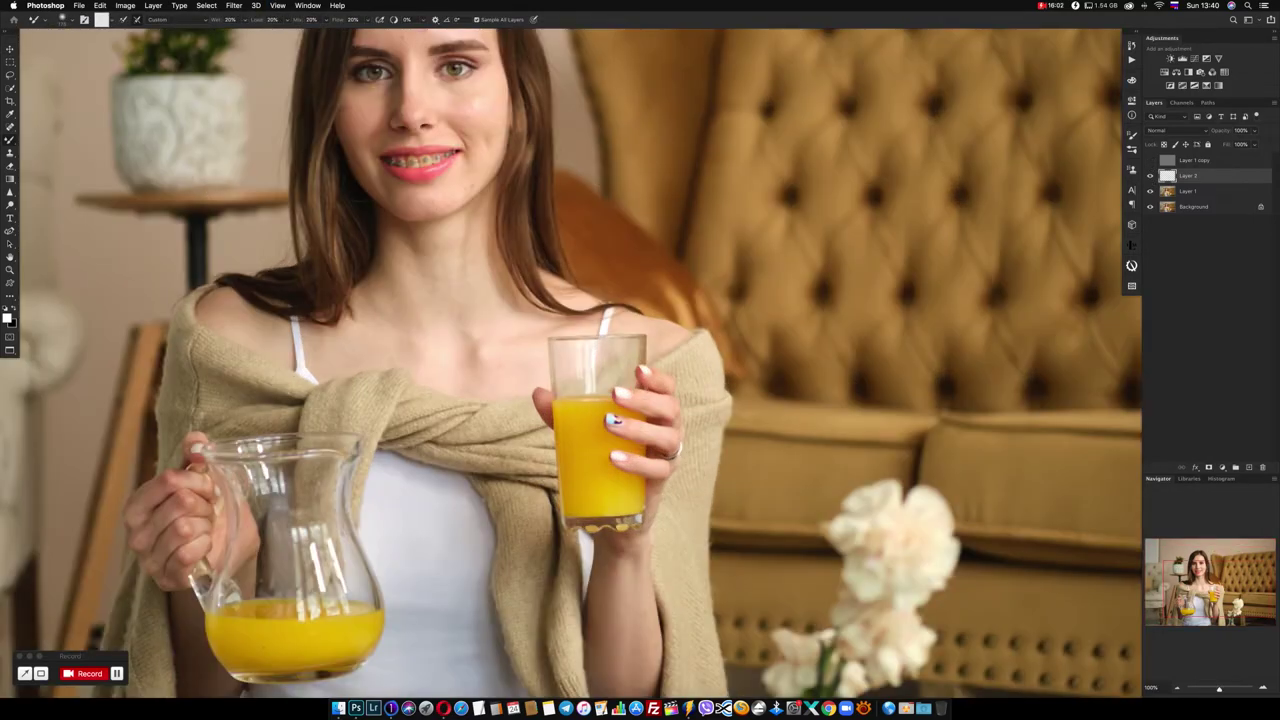
scroll(491, 294, up, 5)
scroll(491, 294, left, 5)
key(super+plus)
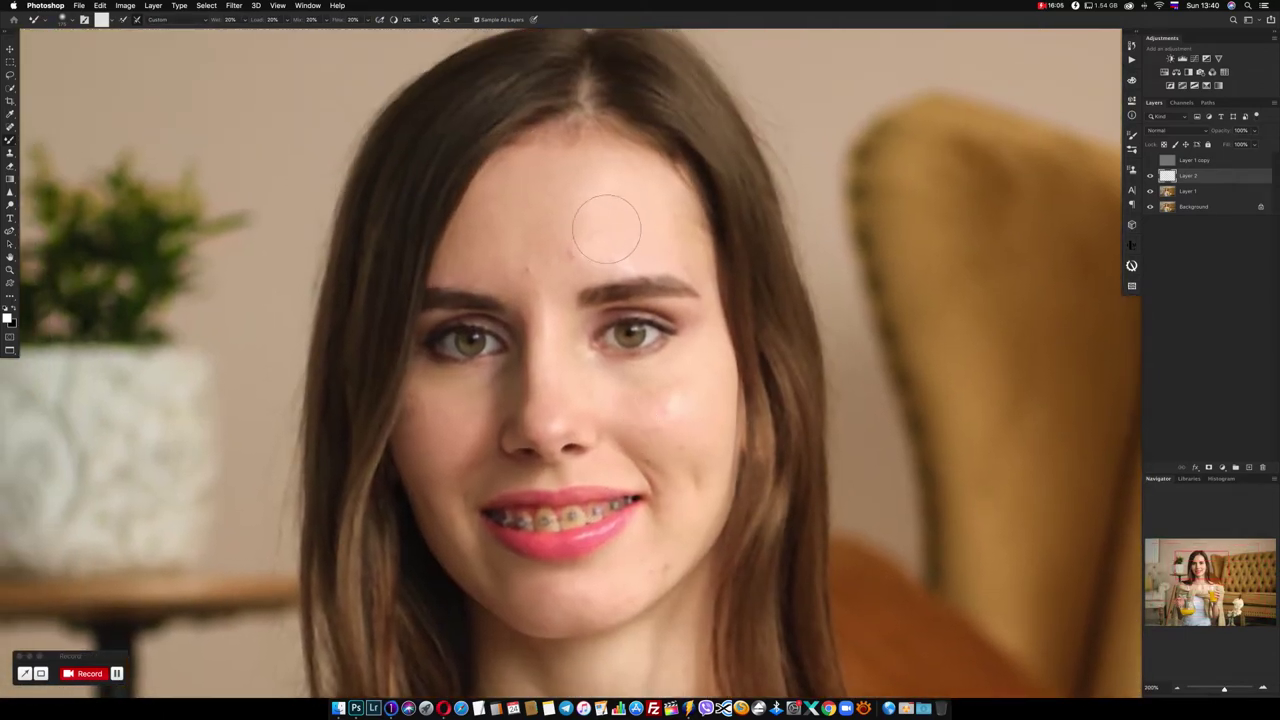
Size the mixer brush for the forehead and sample skin colour beside the nose
drag(608, 214, 580, 230)
key(bracketright)
key(bracketright)
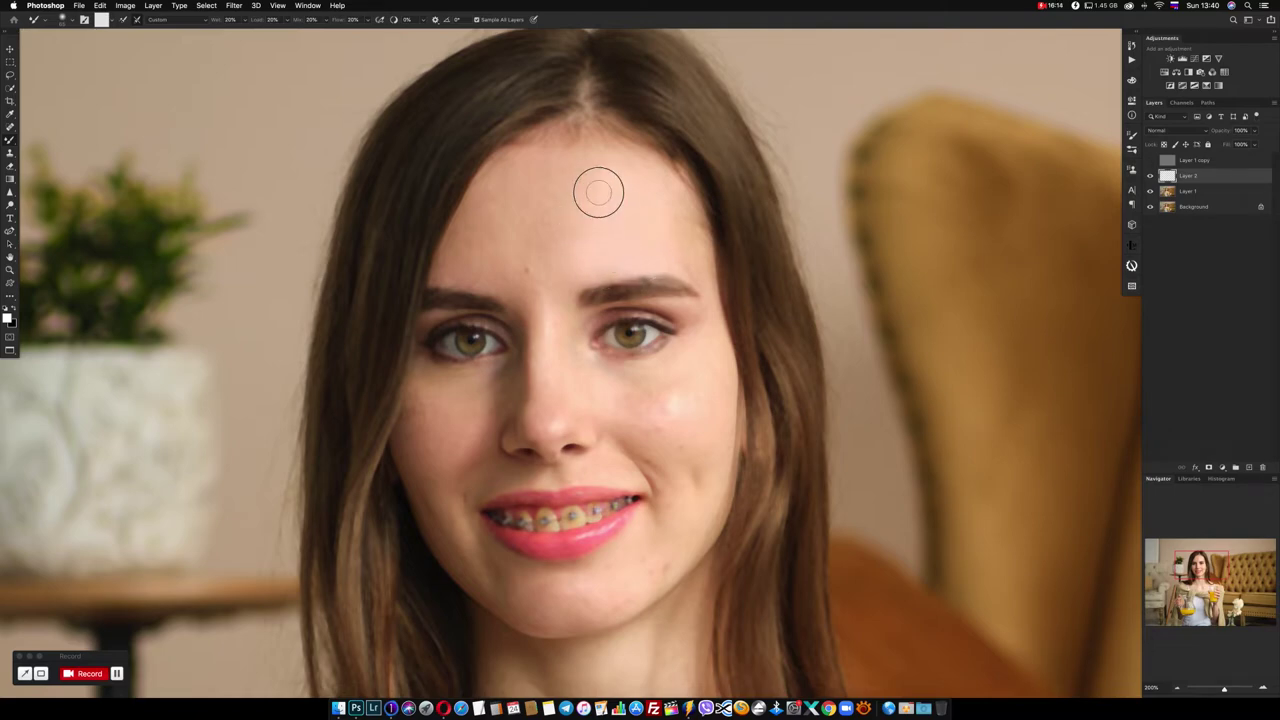
key(bracketleft)
key(bracketleft)
key(bracketright)
key(bracketright)
key(bracketright)
key(bracketright)
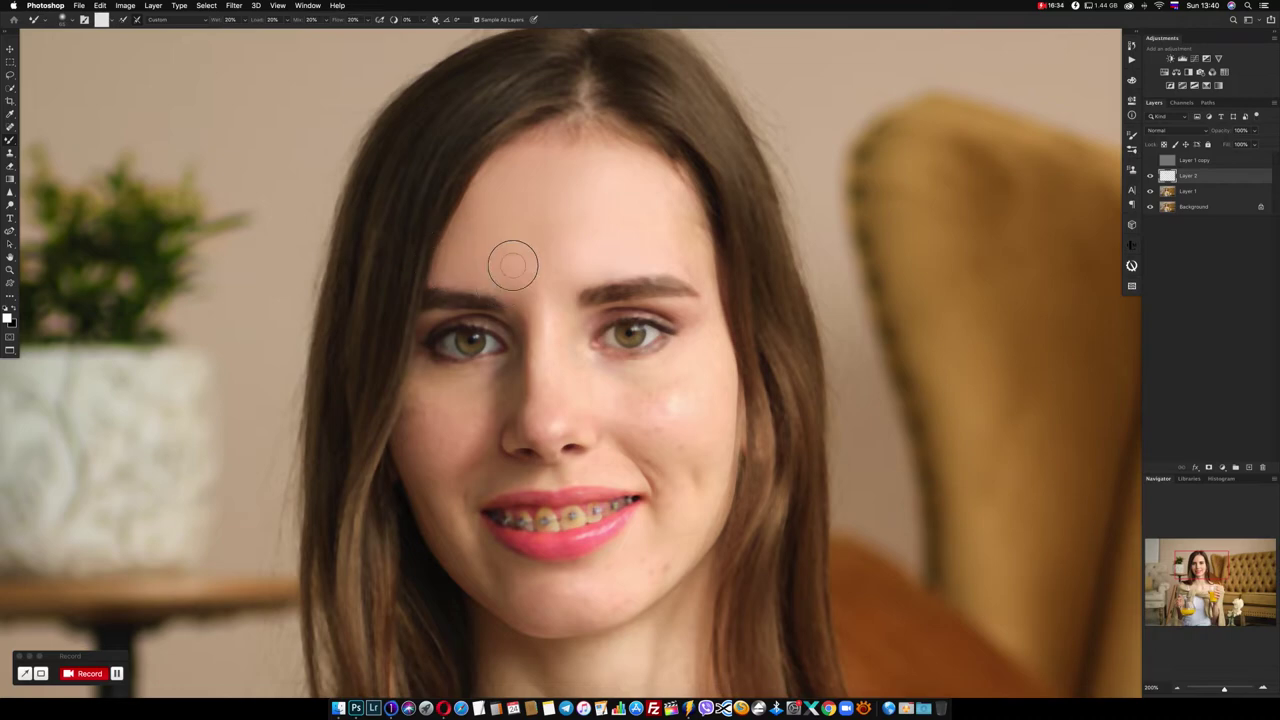
key(bracketleft)
key(bracketleft)
key(bracketleft)
key(bracketright)
key(bracketright)
key(bracketleft)
key(bracketleft)
key(bracketright)
key(bracketright)
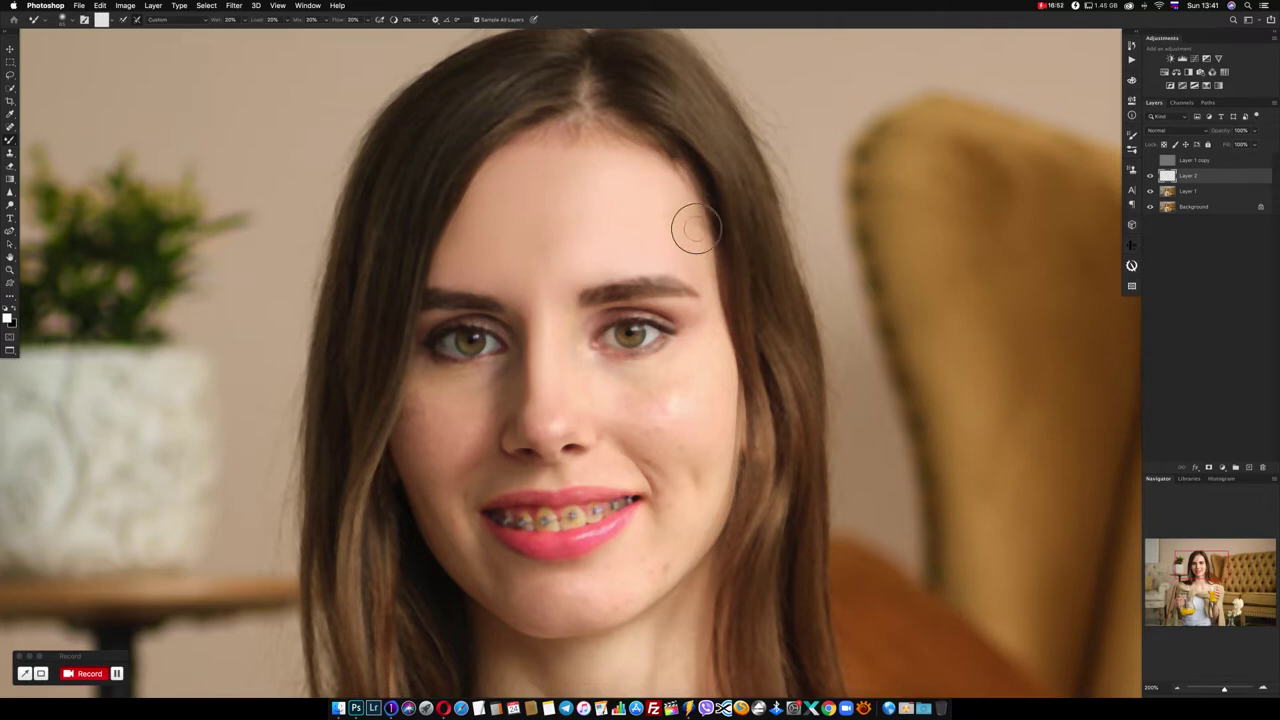
key(bracketleft)
key(bracketleft)
key(bracketleft)
key(bracketright)
key(bracketright)
key(bracketright)
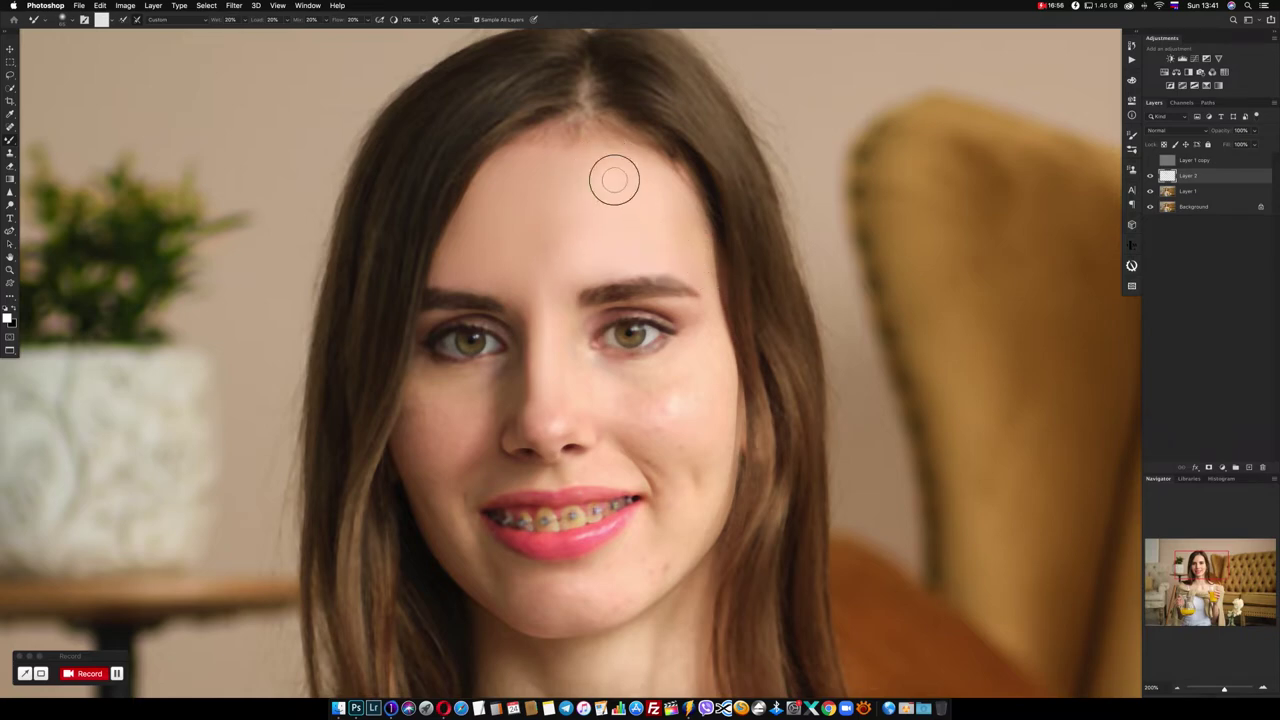
key(bracketleft)
key(bracketleft)
key(bracketleft)
alt+click(610, 380)
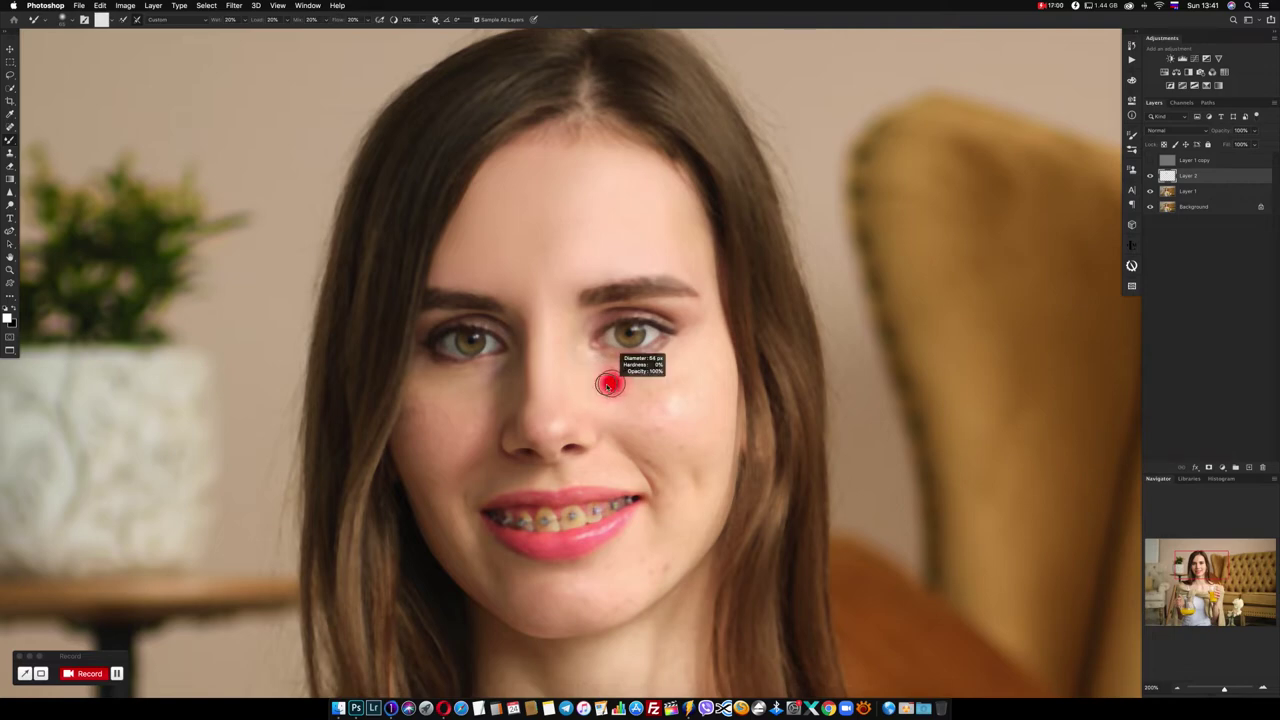
alt+click(610, 380)
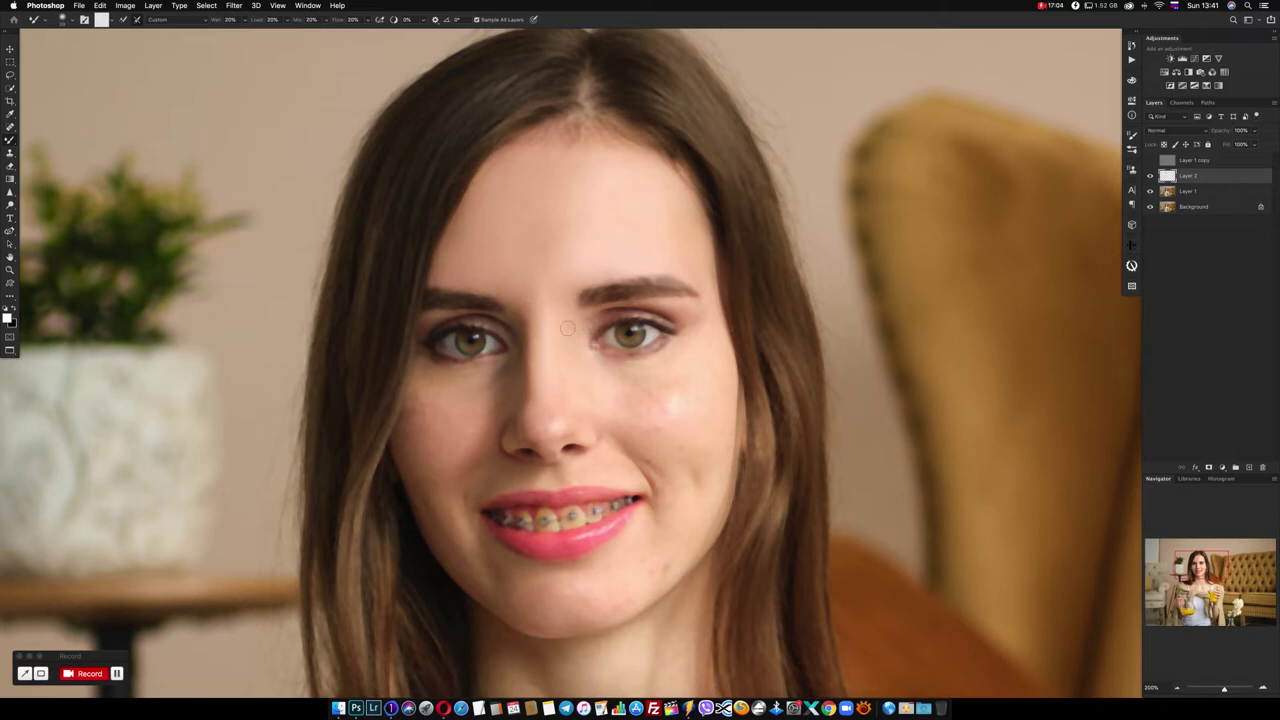
key(bracketleft)
key(bracketleft)
key(bracketleft)
Blend the skin under the eye and along the nose on Layer 2, resizing the brush
drag(605, 372, 610, 356)
key(bracketright)
key(bracketright)
key(bracketright)
key(bracketleft)
key(bracketleft)
key(bracketleft)
key(bracketright)
key(bracketright)
key(bracketright)
key(bracketleft)
key(bracketleft)
key(bracketleft)
key(bracketright)
key(bracketright)
key(bracketright)
key(bracketright)
key(bracketleft)
key(bracketleft)
drag(620, 397, 649, 371)
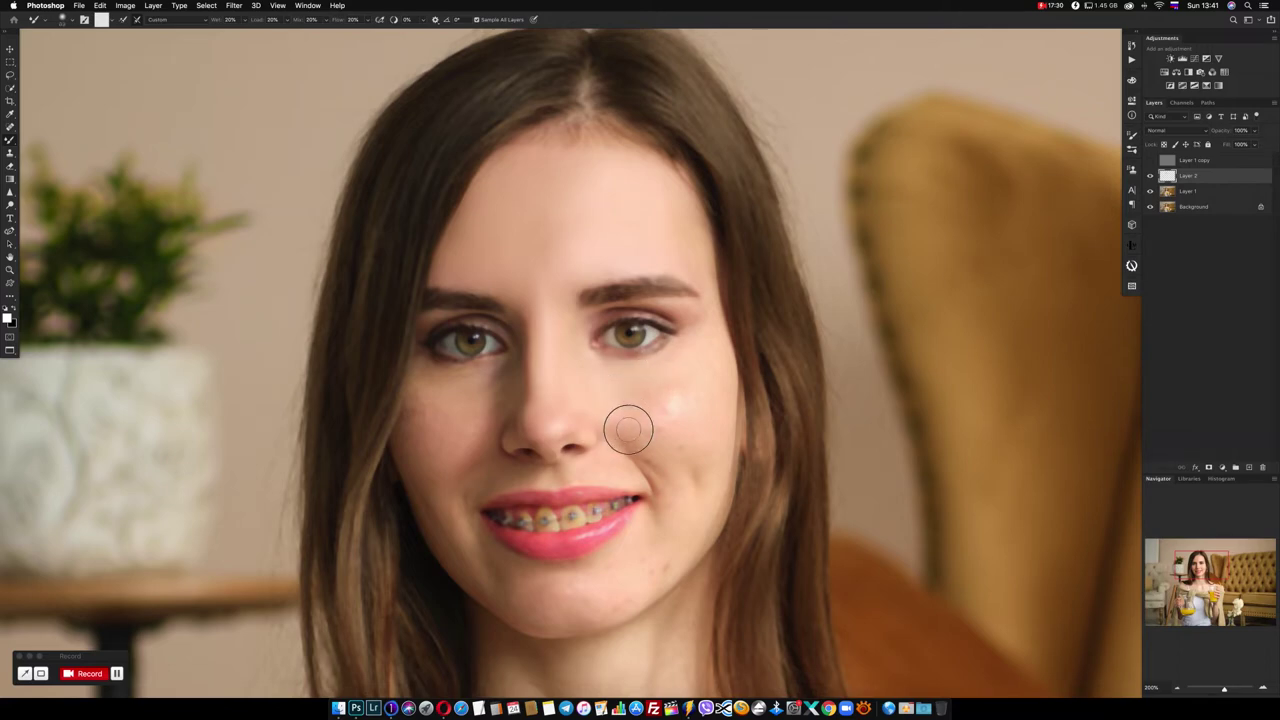
key(bracketleft)
key(bracketleft)
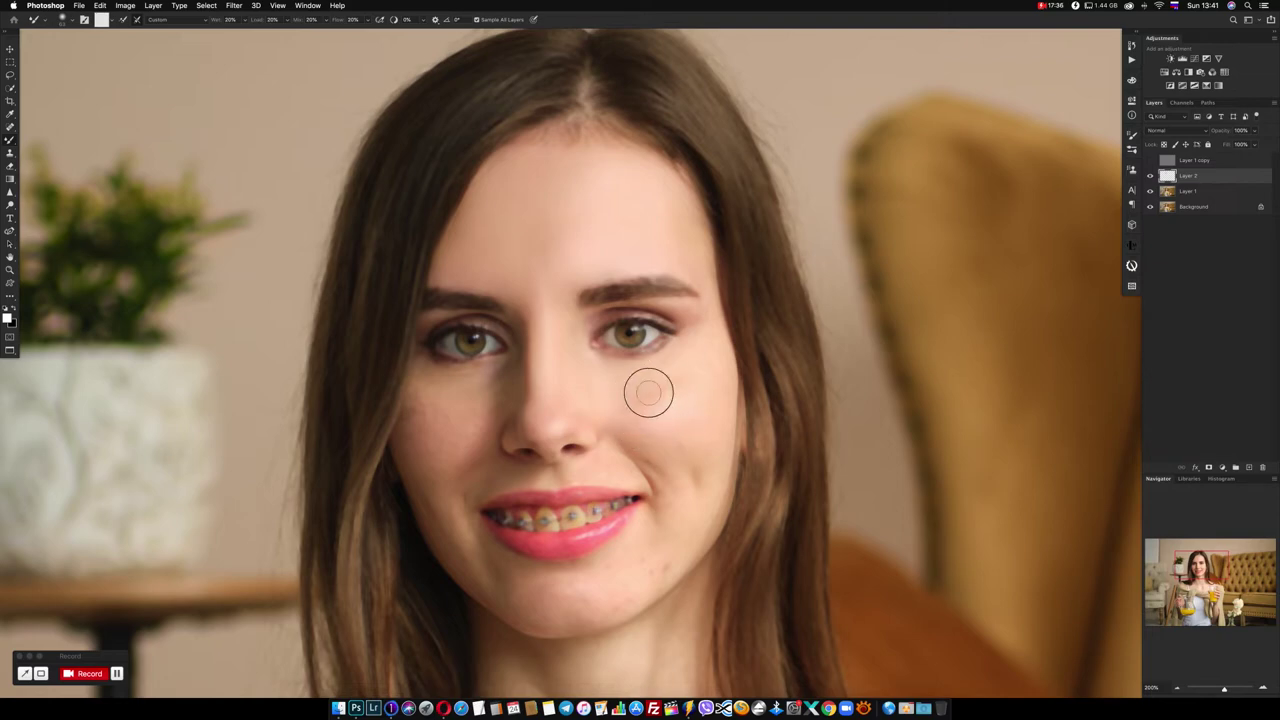
Blend the cheek right of the nose and the skin above the lip and beside the mouth
key(bracketright)
key(bracketright)
key(bracketleft)
key(bracketleft)
key(bracketright)
key(bracketright)
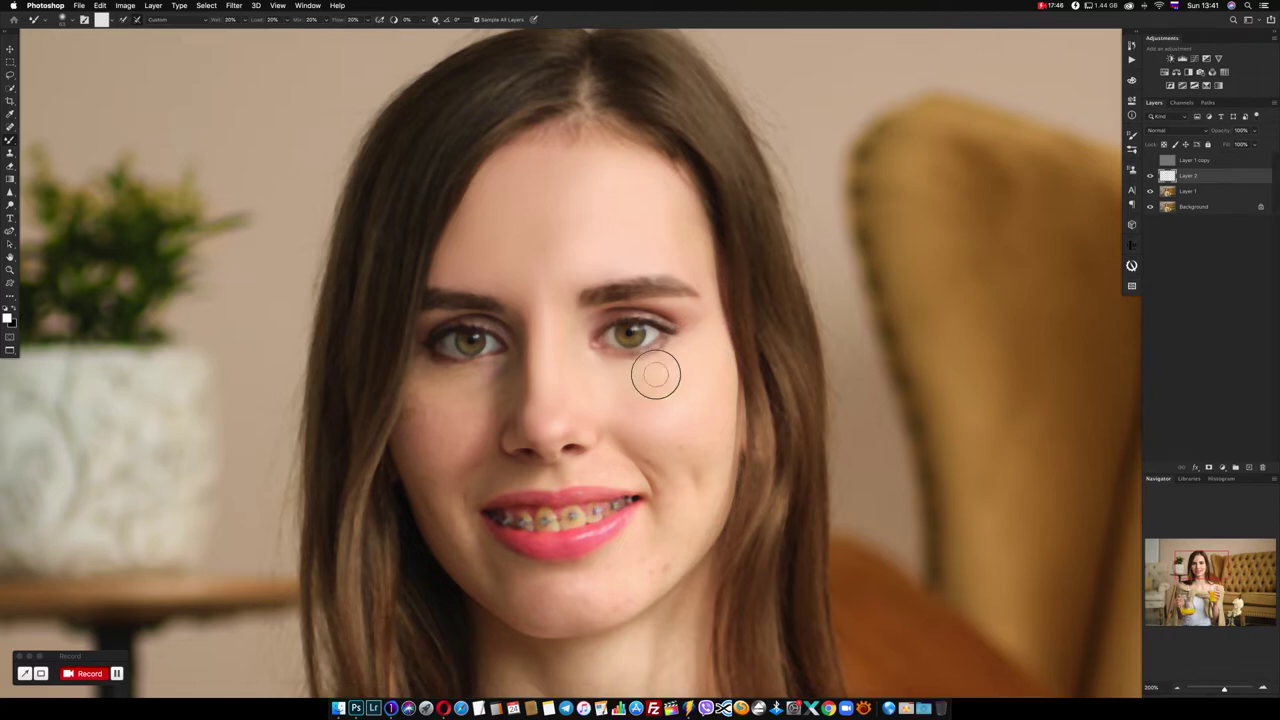
key(bracketleft)
key(bracketleft)
key(bracketleft)
key(bracketleft)
drag(675, 499, 685, 499)
key(bracketright)
key(bracketleft)
drag(689, 412, 692, 411)
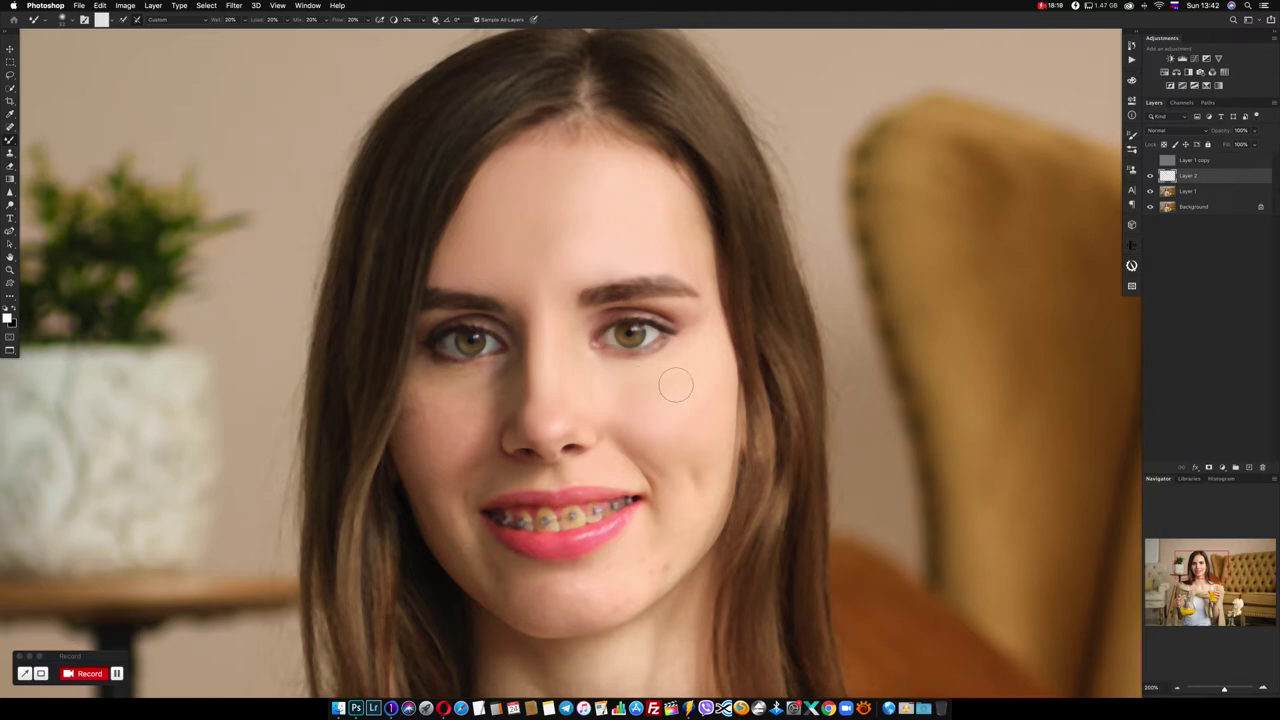
mouse_move(686, 514)
mouse_down()
mouse_move(673, 517)
mouse_move(680, 477)
mouse_move(674, 562)
mouse_move(649, 545)
mouse_move(634, 557)
mouse_move(642, 567)
mouse_up()
Blend the chin and the cheek left of the nose, resizing the mixer brush with [ and ]
key(bracketright)
key(bracketright)
key(bracketleft)
key(bracketleft)
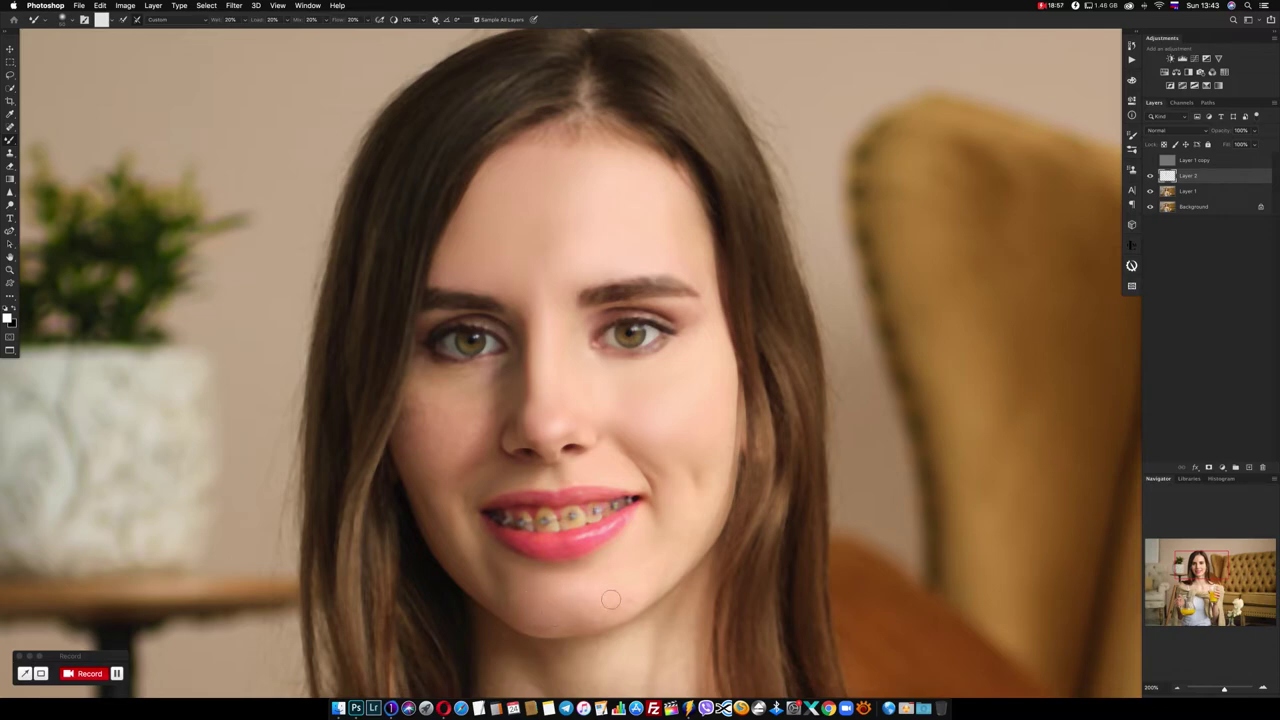
key(bracketright)
key(bracketright)
key(bracketleft)
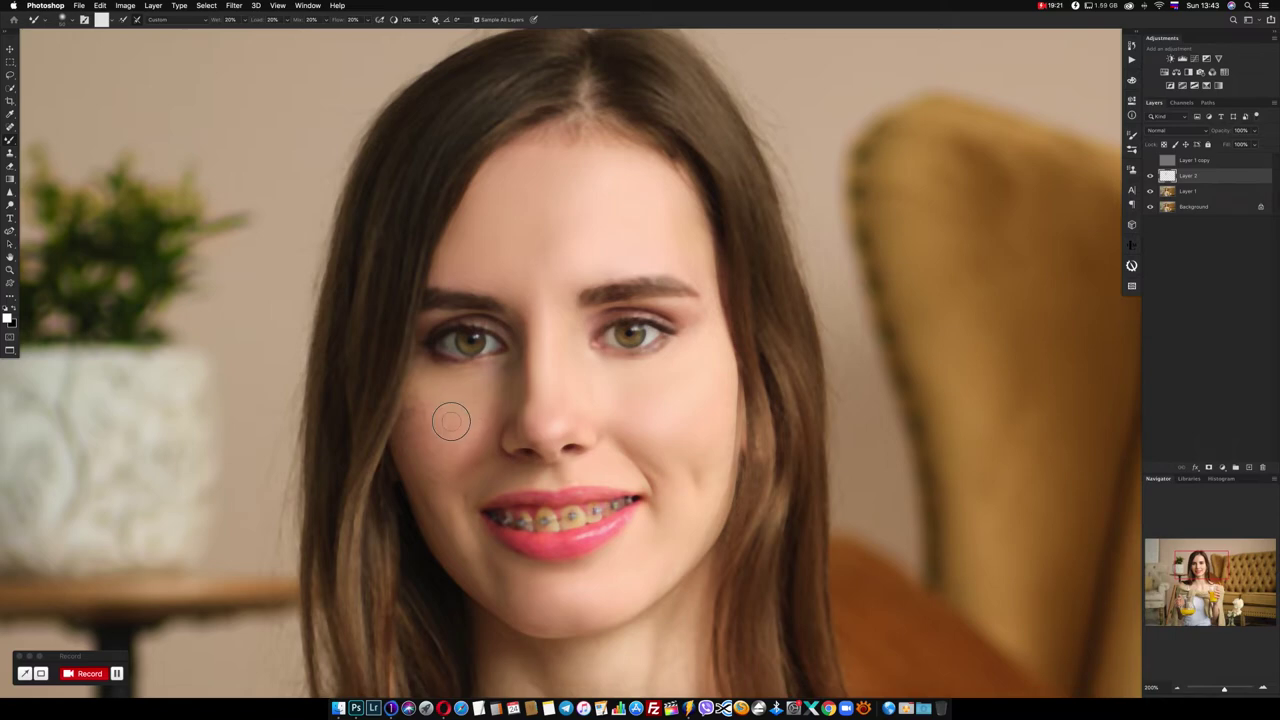
drag(456, 403, 449, 397)
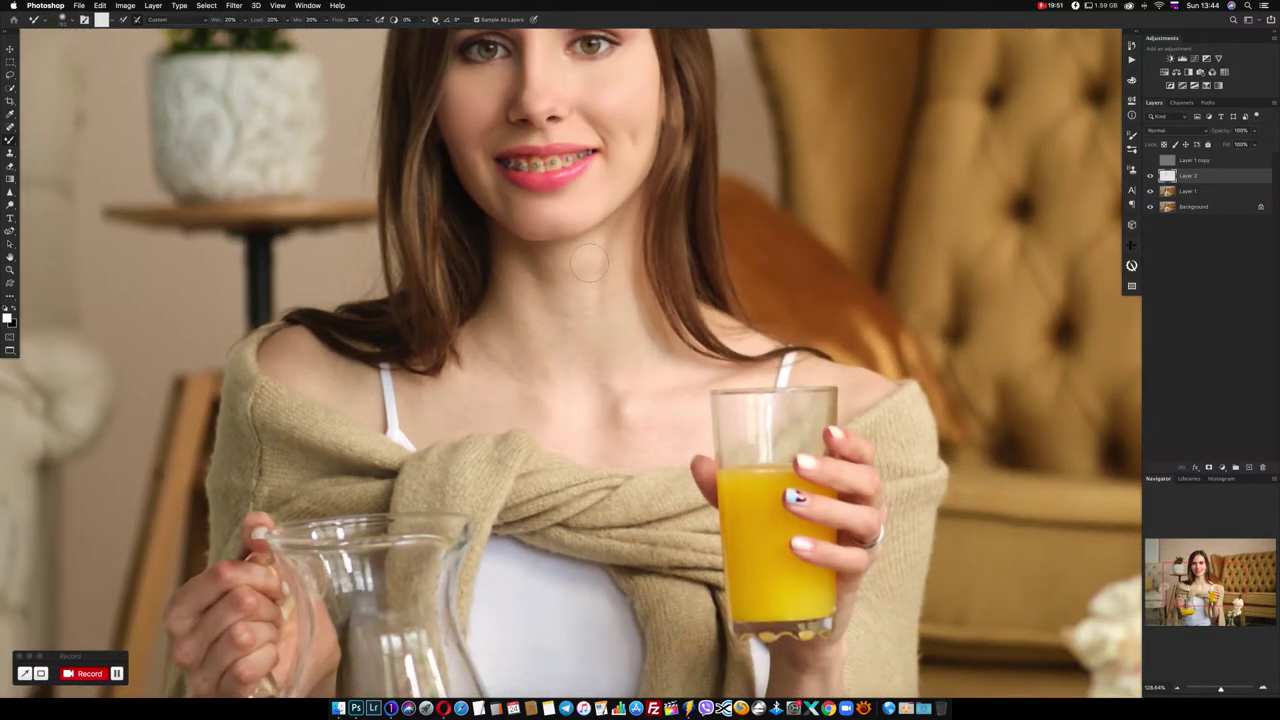
Blend the skin on the fingers holding the glass, resizing the mixer brush as needed
drag(589, 263, 605, 263)
key(bracketleft)
key(bracketleft)
key(bracketleft)
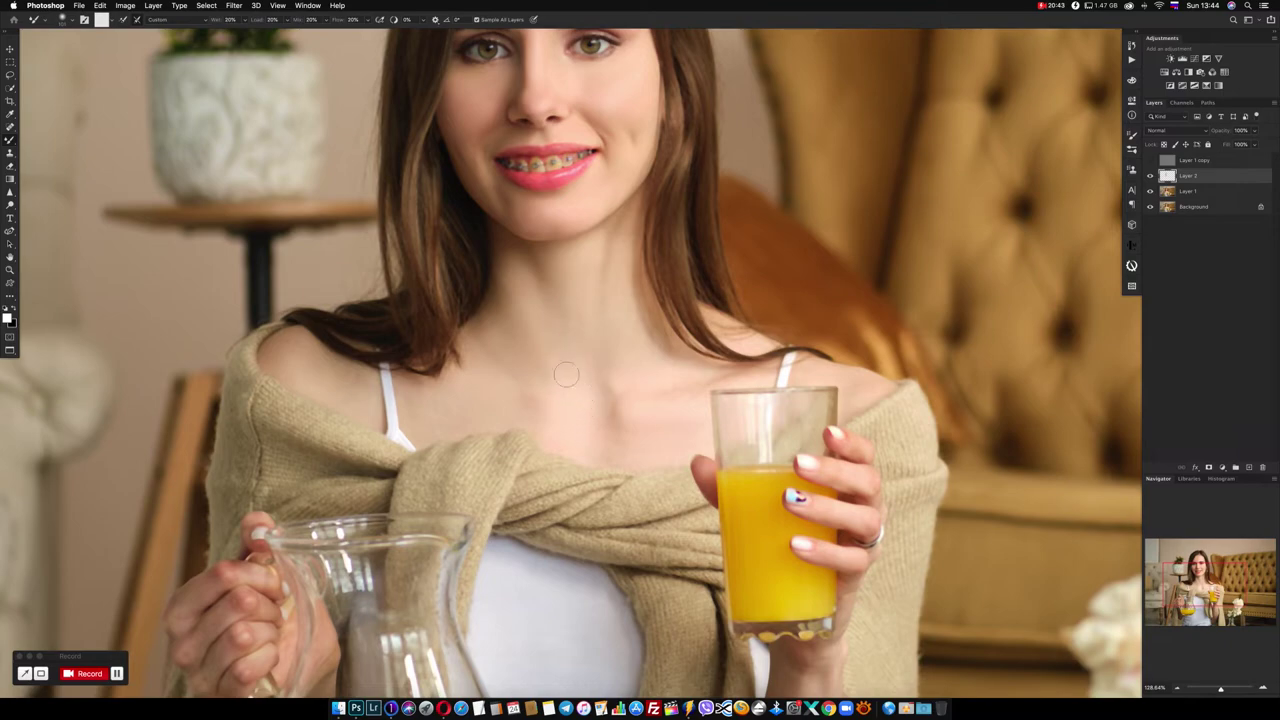
scroll(615, 456, down, 10)
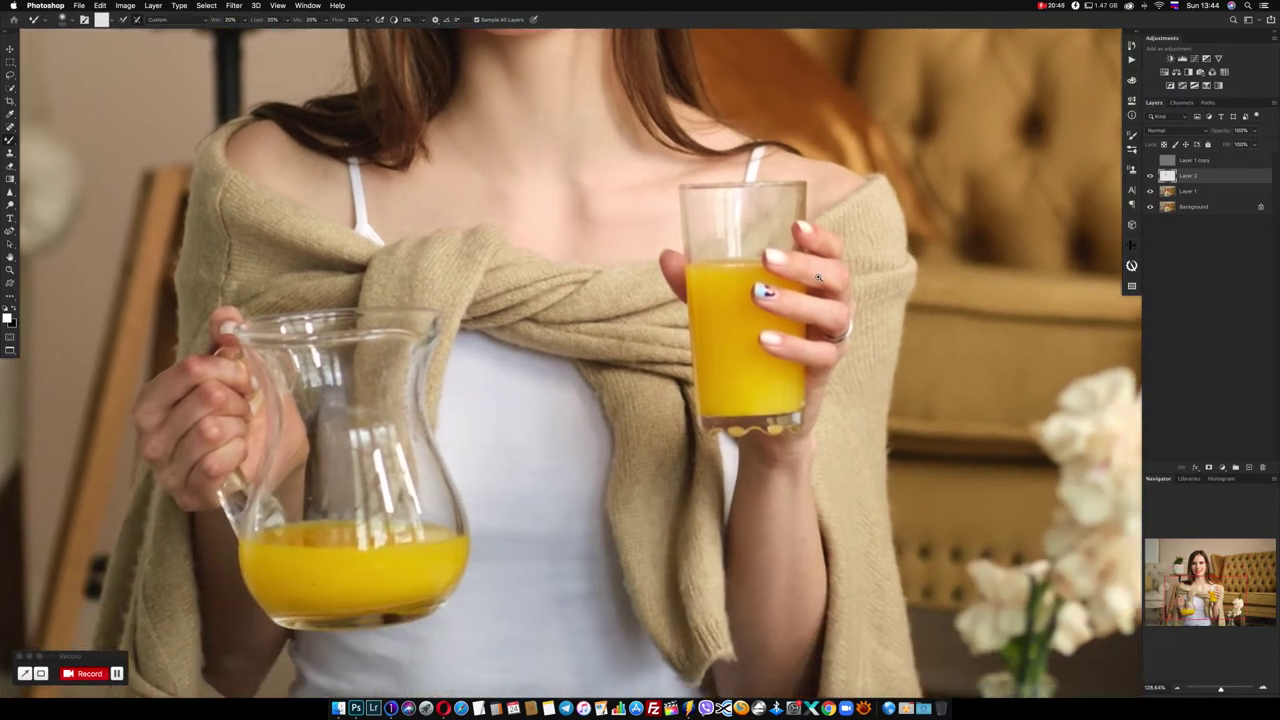
scroll(818, 278, up, 5)
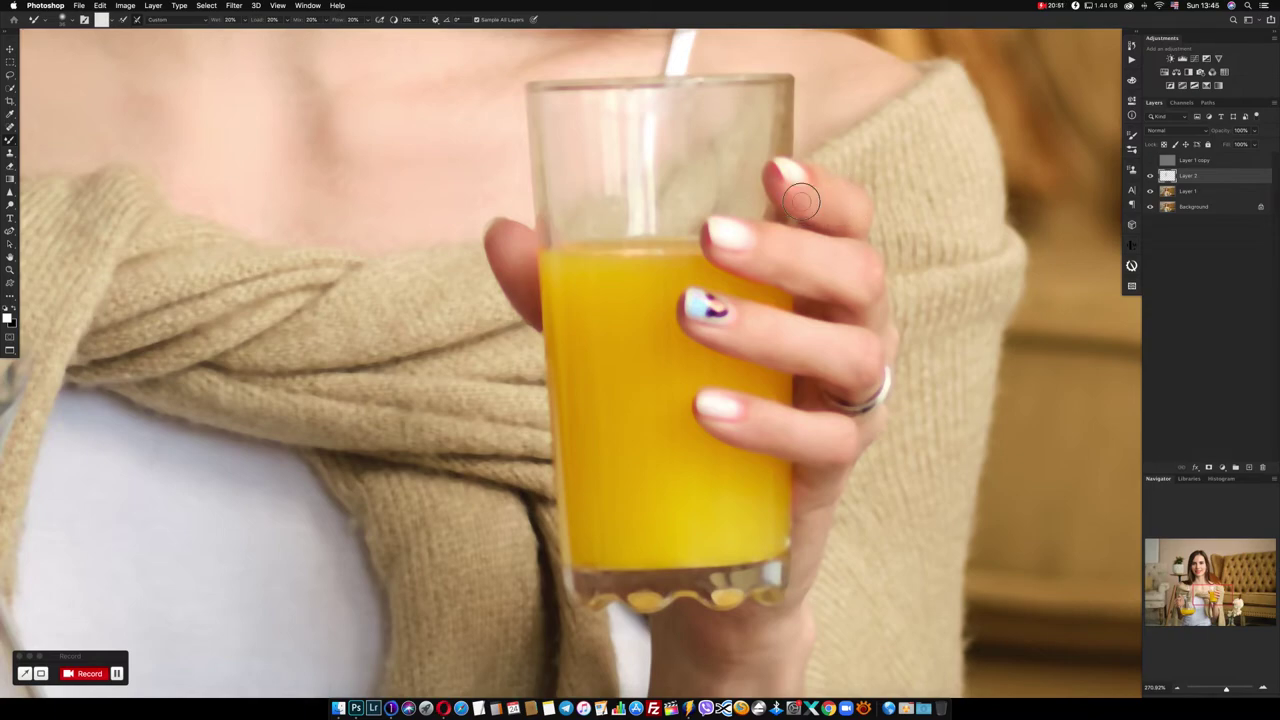
key(bracketleft)
key(bracketleft)
key(bracketleft)
key(bracketleft)
key(bracketleft)
key(bracketright)
key(bracketright)
key(bracketright)
scroll(702, 481, down, 5)
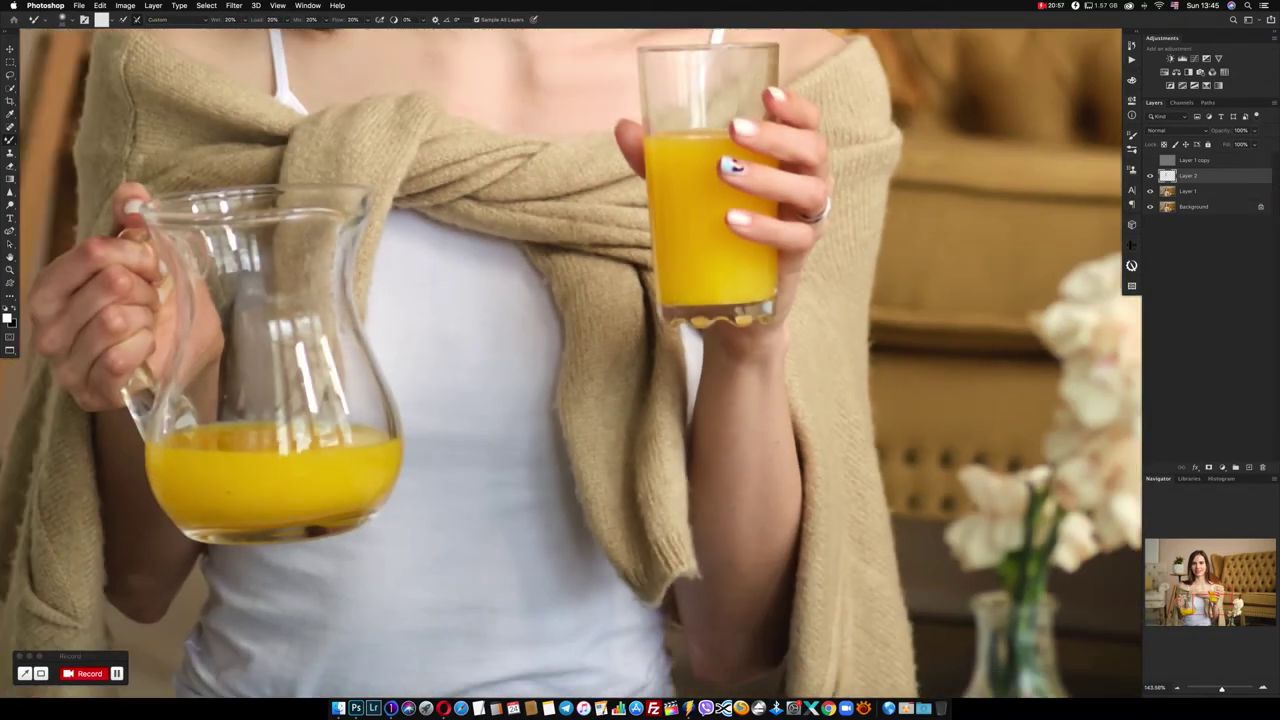
scroll(702, 481, down, 3)
Blend the hand and knuckles with a roughly 16 px brush, moving the view along the arm
mouse_move(750, 478)
mouse_down()
mouse_move(783, 481)
mouse_move(773, 428)
mouse_up()
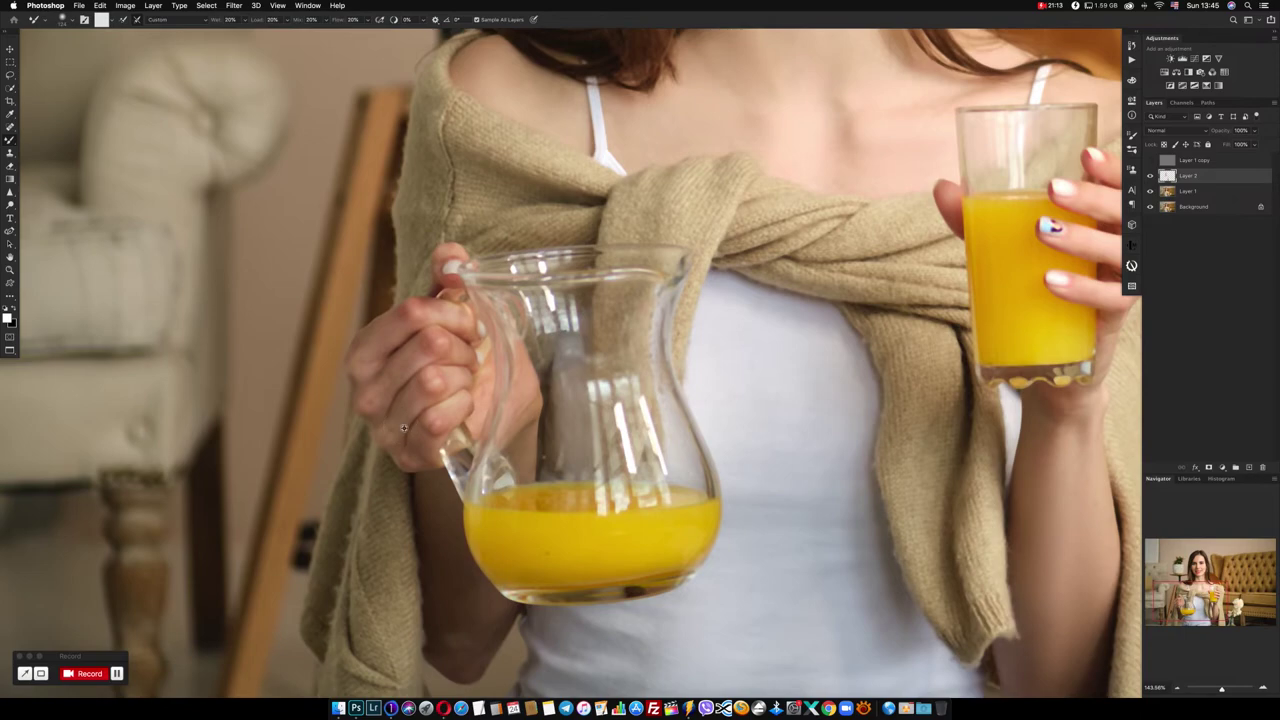
drag(402, 428, 397, 434)
click(392, 436)
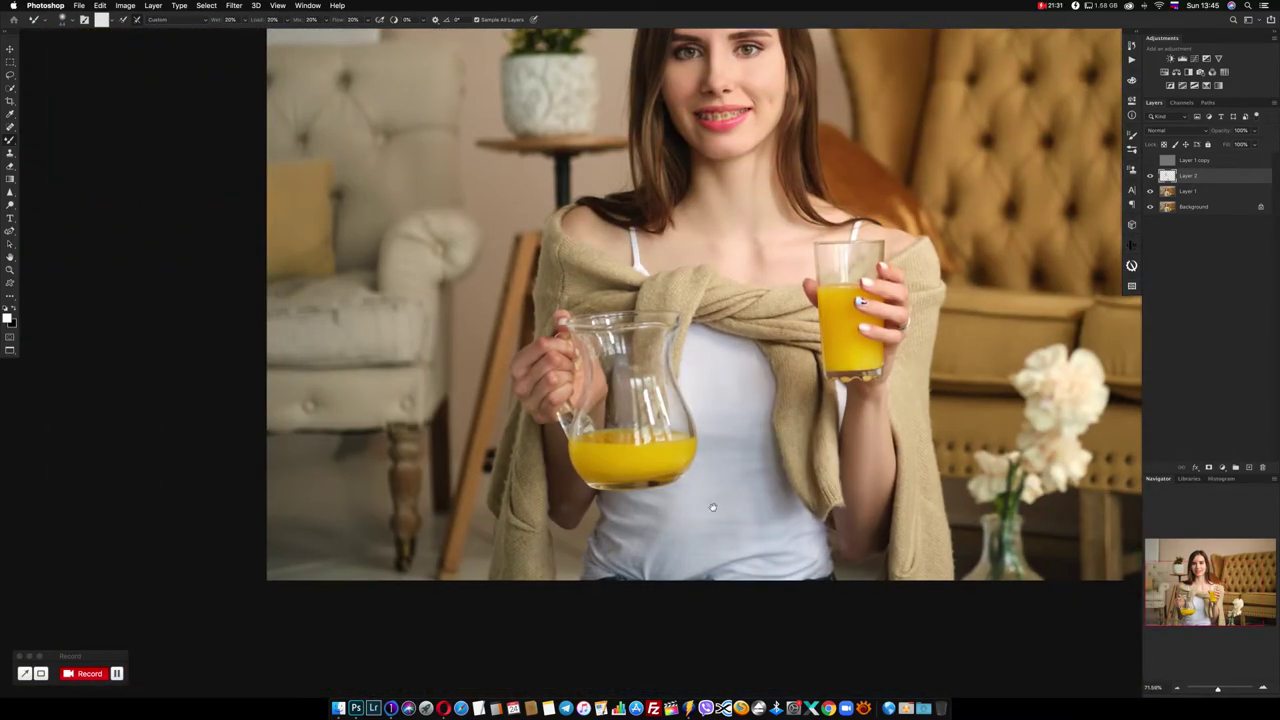
drag(668, 378, 703, 432)
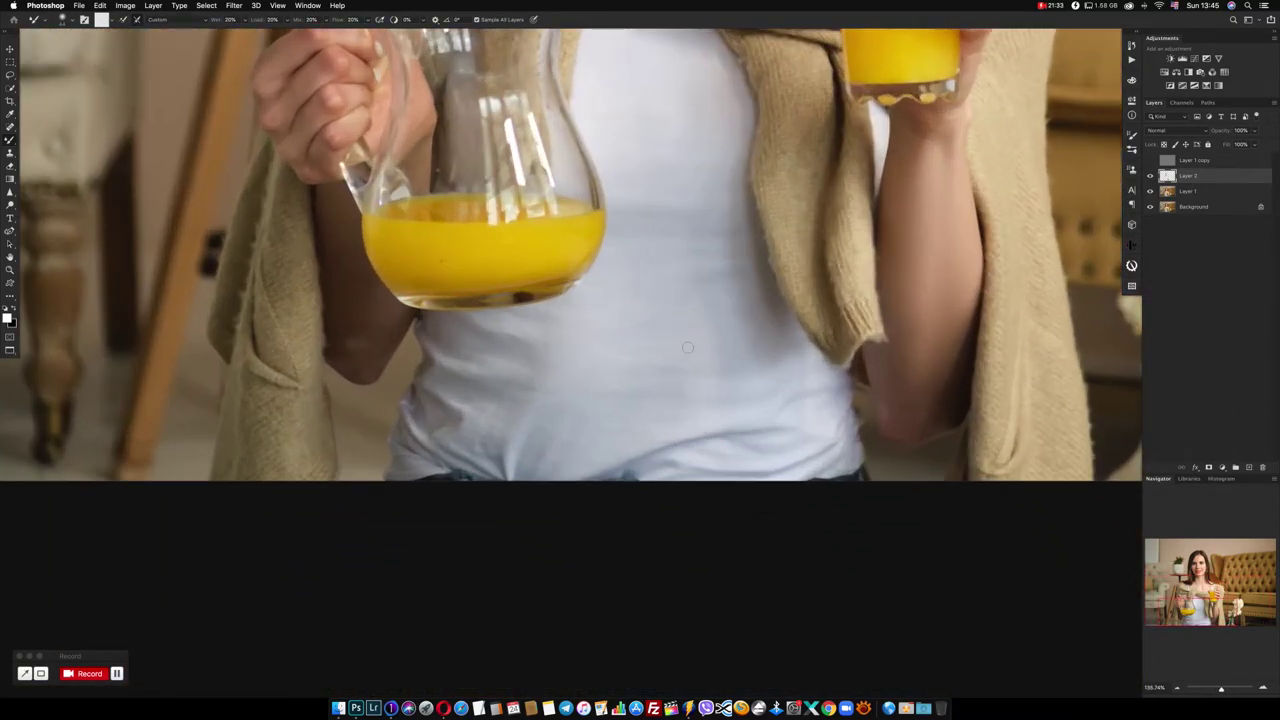
scroll(687, 347, up, 10)
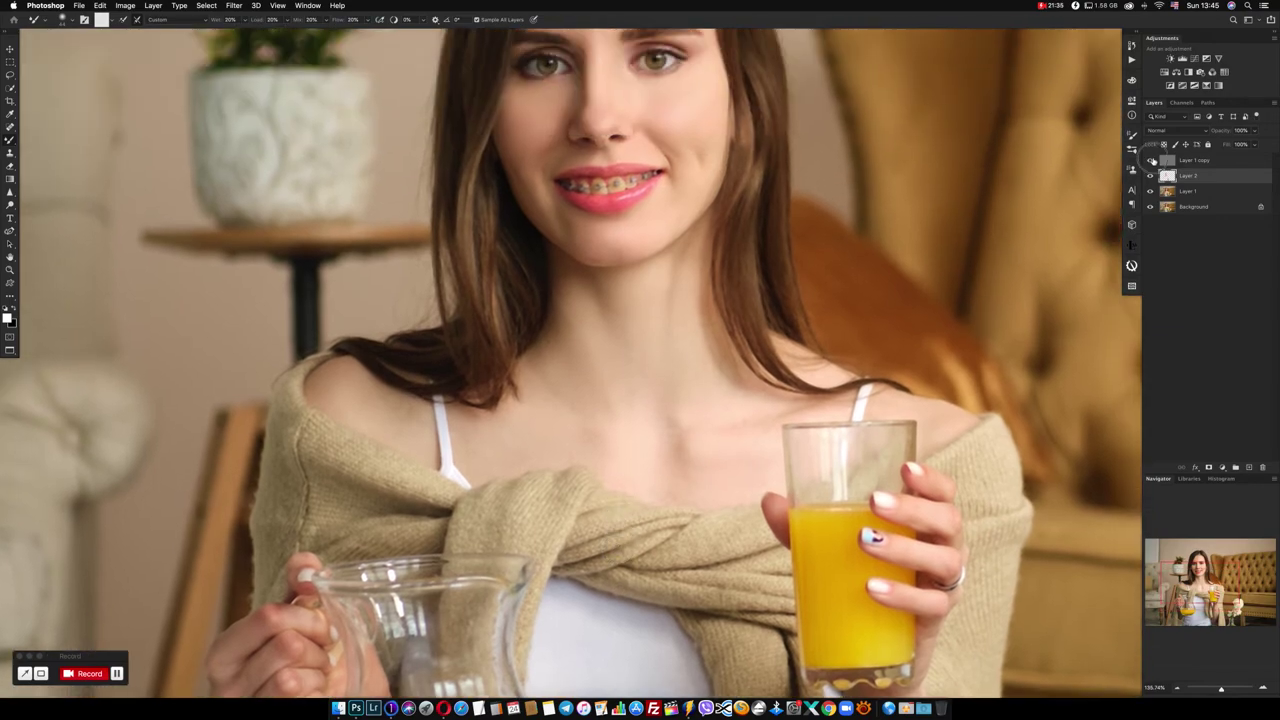
On Layer 1 copy, clone out forehead blemishes with an 18 px Clone Stamp
click(1167, 161)
scroll(600, 180, up, 4)
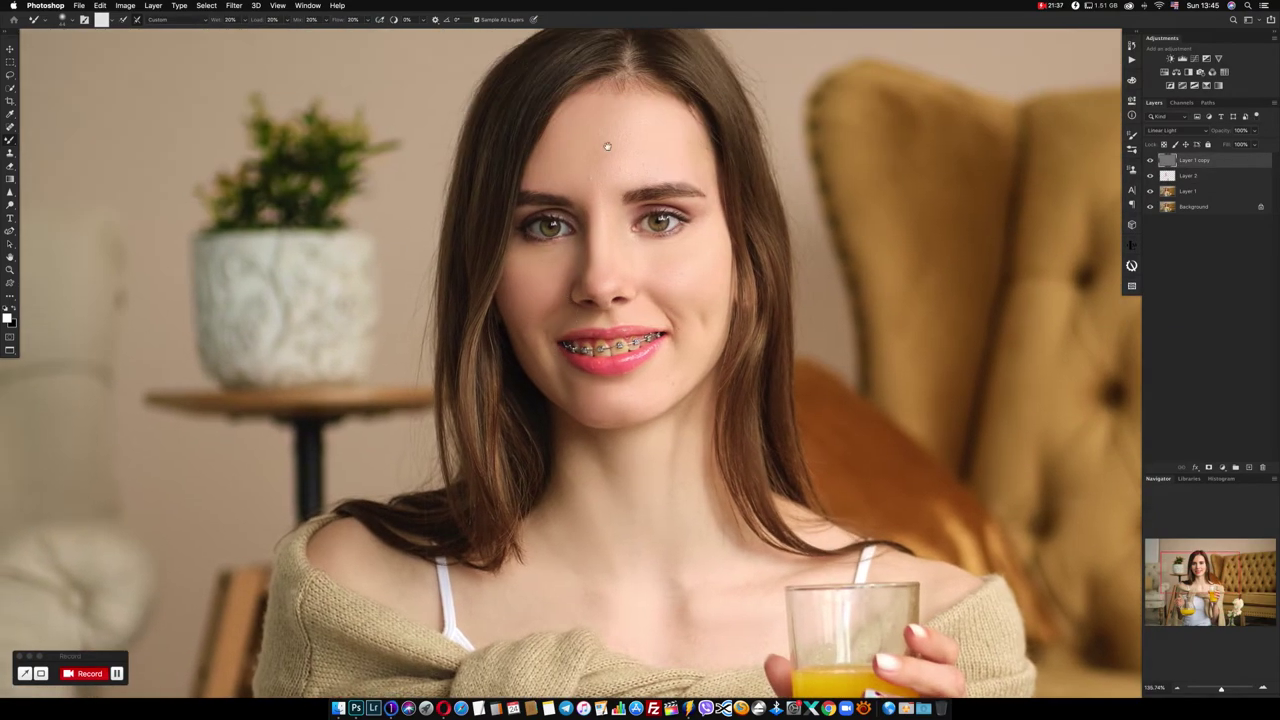
scroll(616, 202, up, 2)
scroll(616, 202, up, 5)
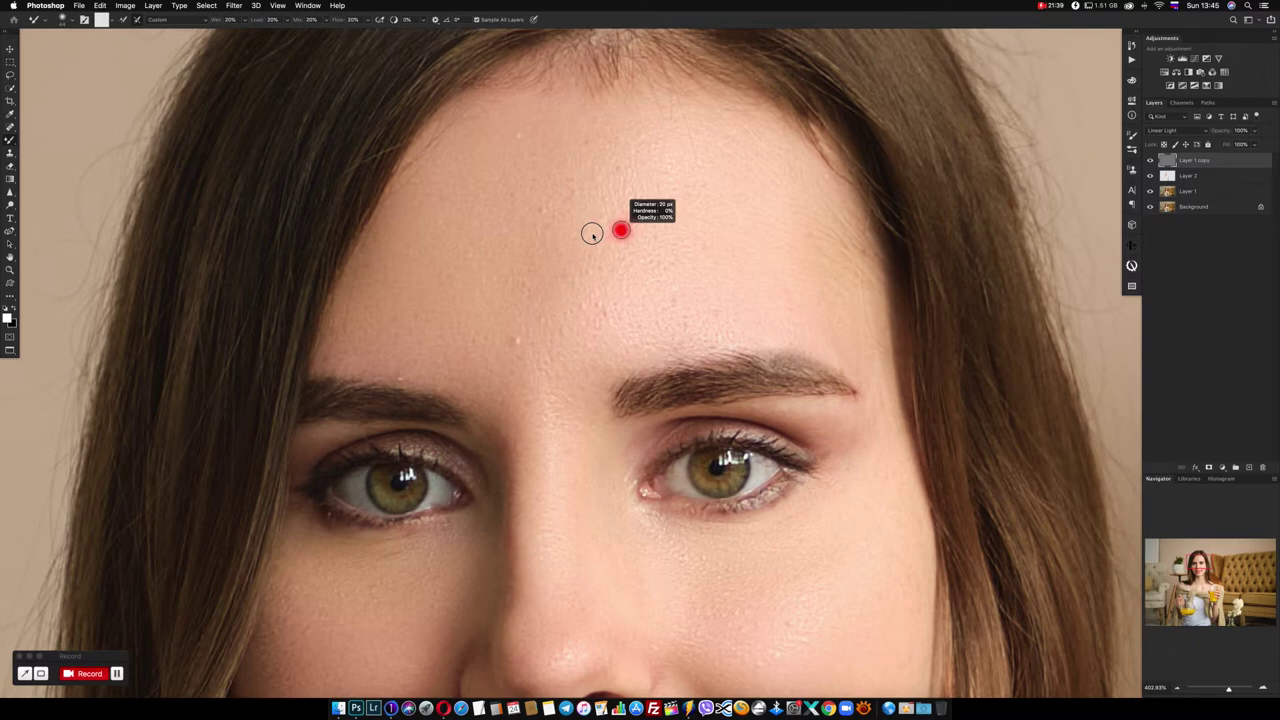
click(10, 152)
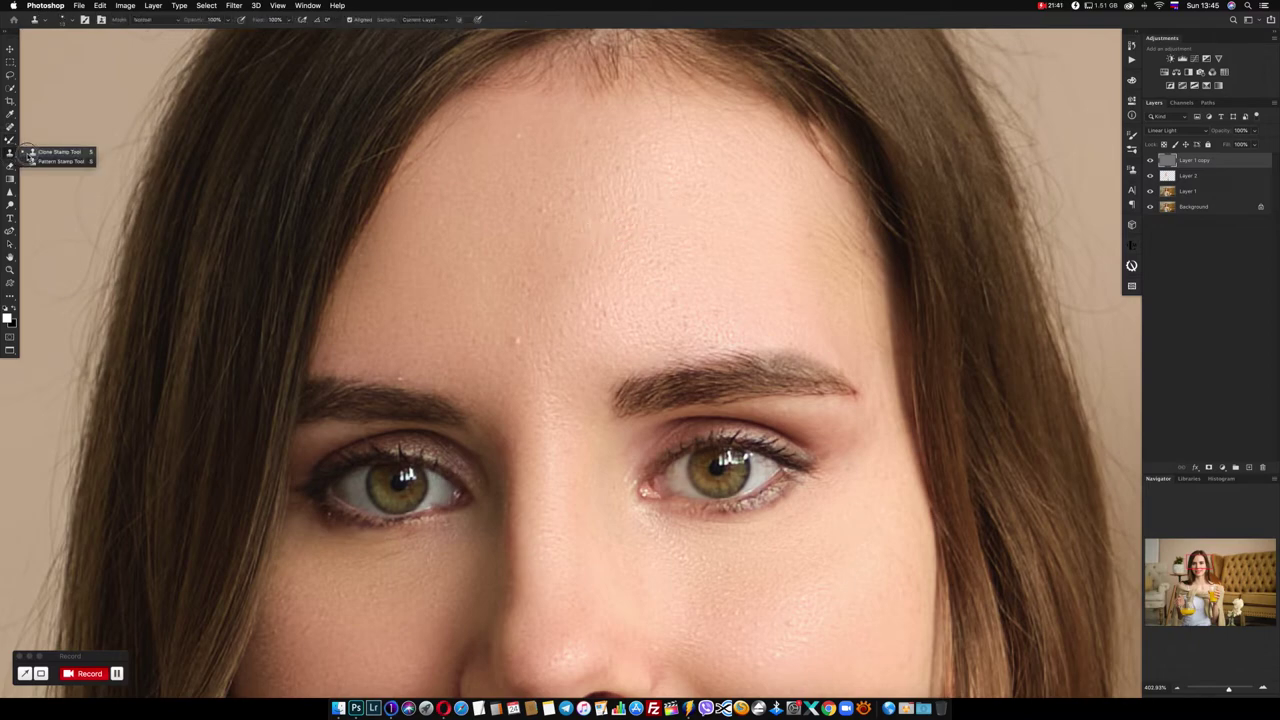
drag(597, 211, 588, 216)
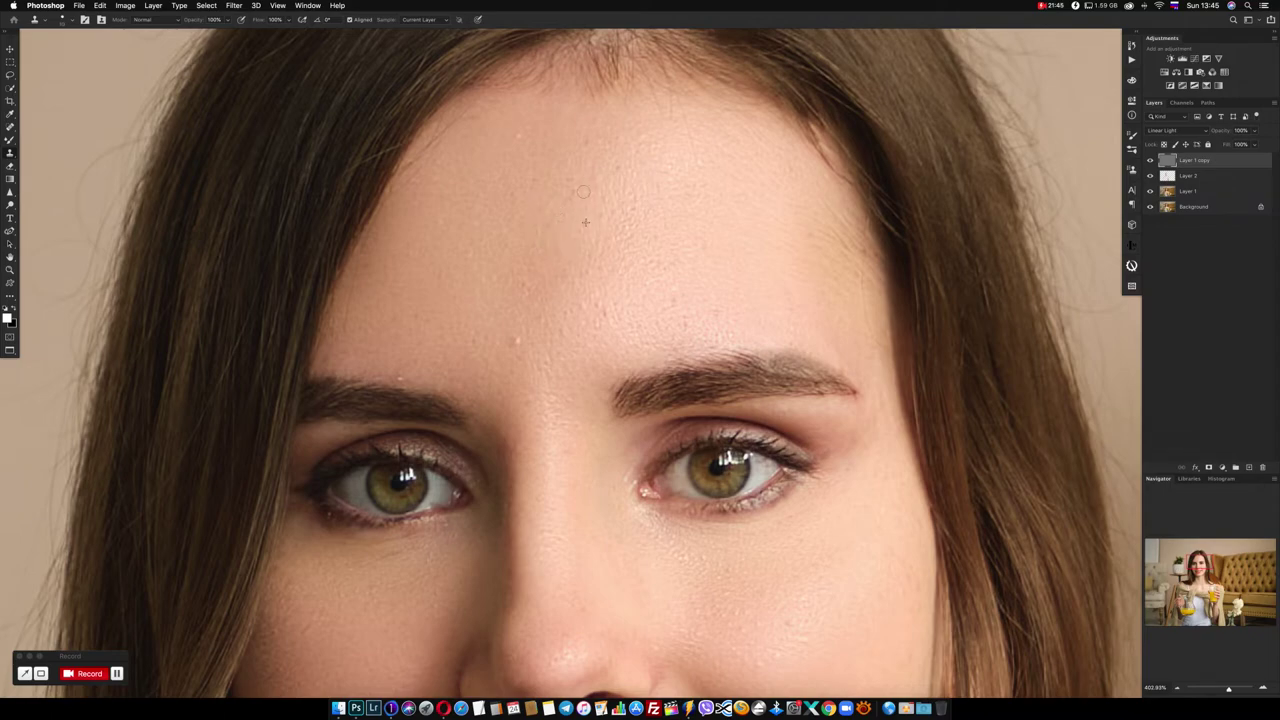
click(527, 329)
alt+click(612, 287)
click(613, 170)
click(643, 246)
Clone away spots and uneven texture across the right cheek from sampled clean skin
scroll(657, 237, down, 5)
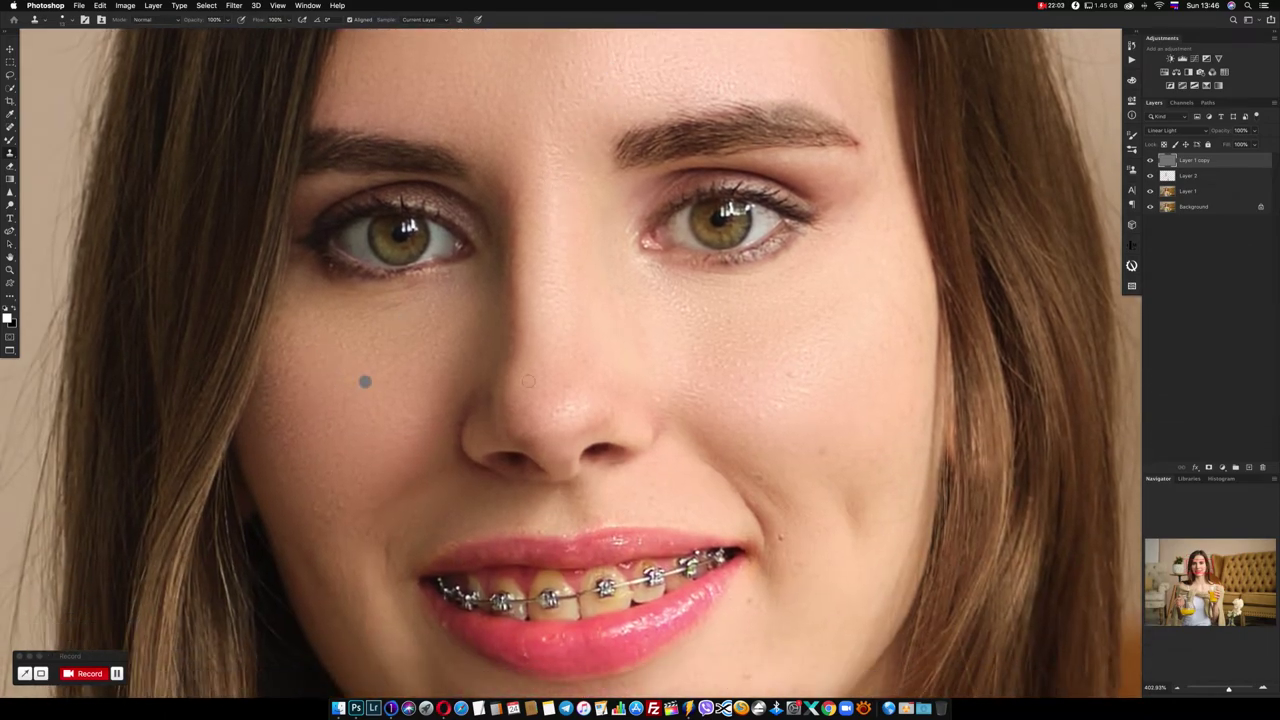
scroll(529, 381, down, 3)
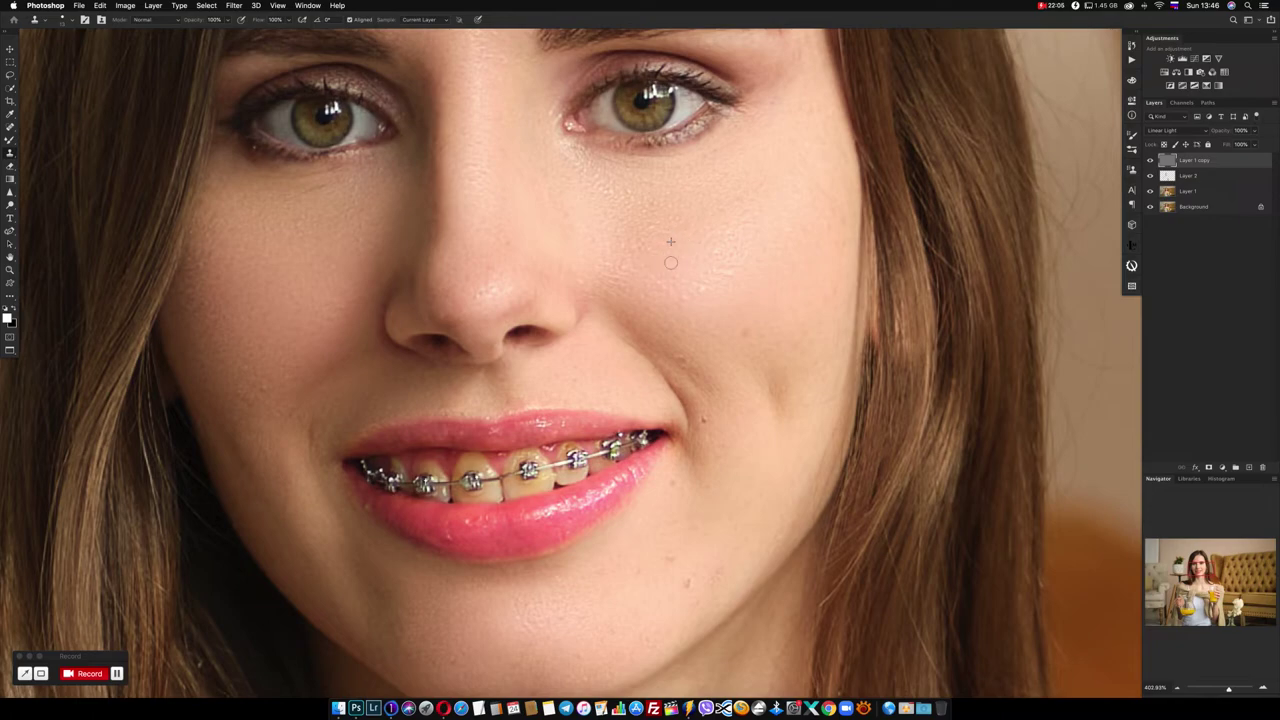
click(634, 266)
click(592, 261)
click(743, 240)
click(717, 274)
click(701, 289)
click(721, 312)
click(794, 349)
click(680, 334)
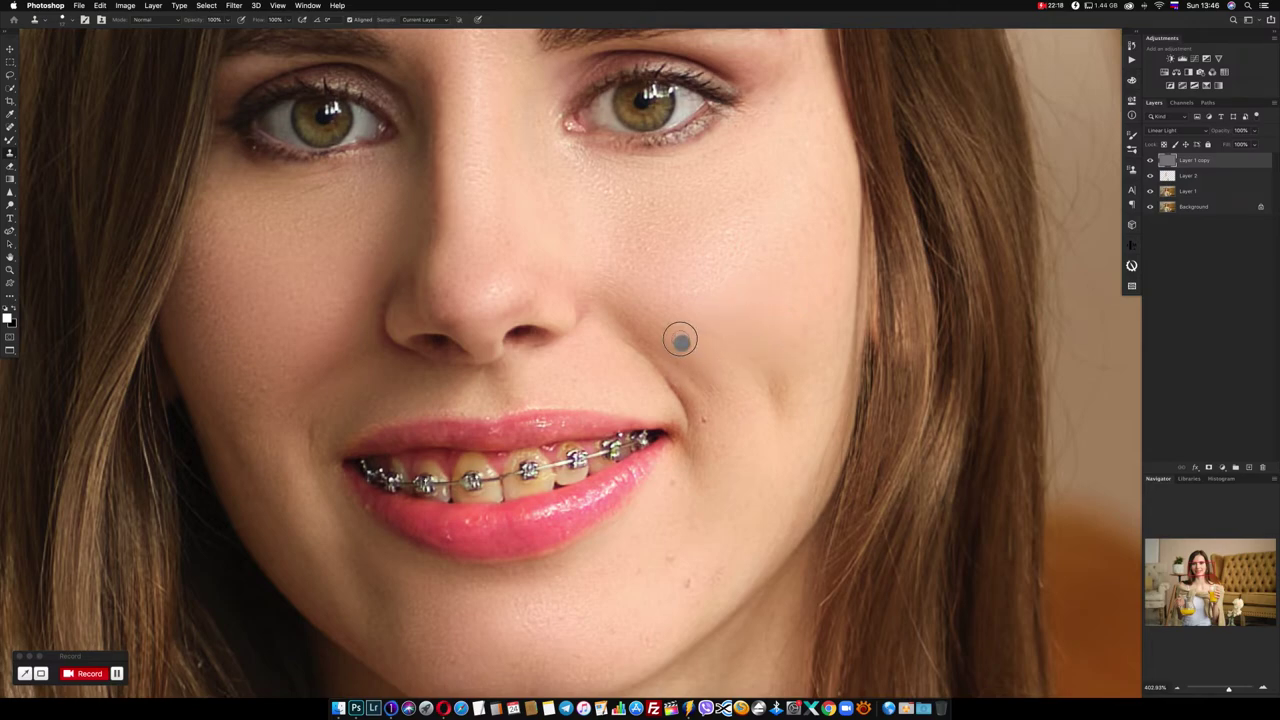
click(732, 309)
scroll(732, 309, up, 2)
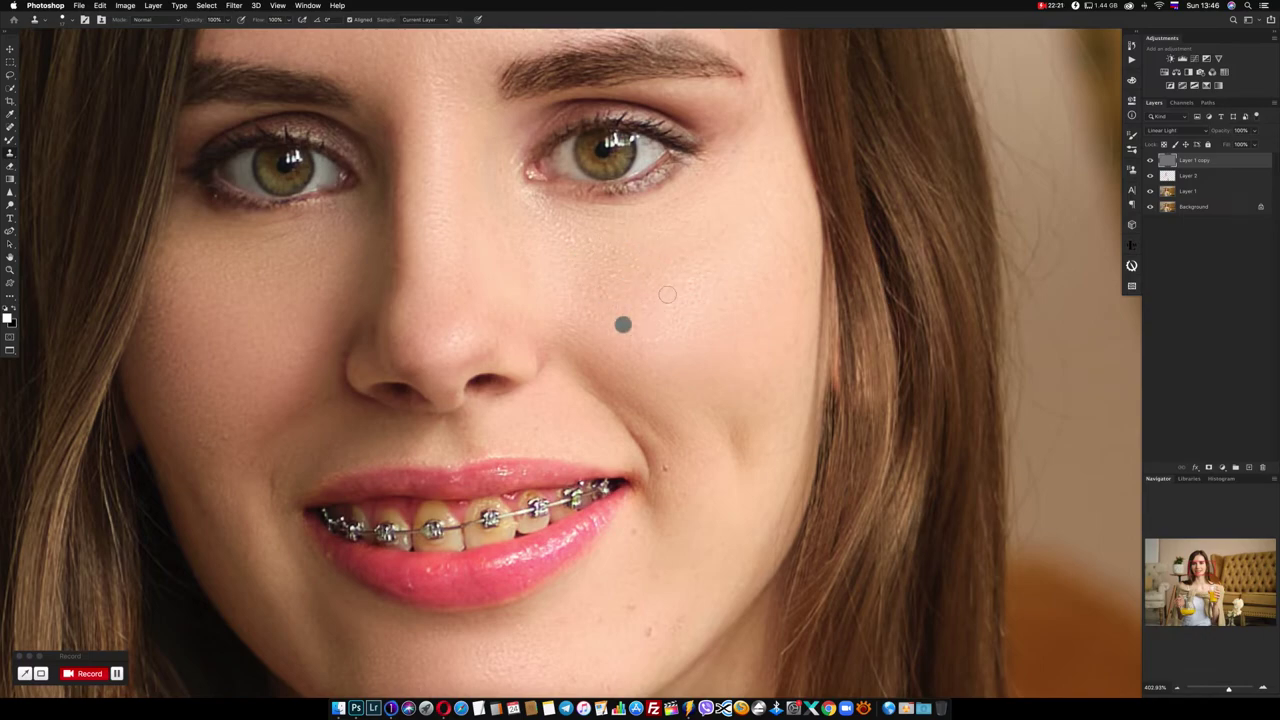
click(593, 259)
With a 42 px clone brush at 40% opacity, paint sampled skin across the right and upper cheek
mouse_move(703, 351)
mouse_down()
mouse_move(733, 348)
mouse_move(708, 356)
mouse_move(700, 343)
mouse_up()
key(4)
click(605, 317)
drag(605, 317, 714, 366)
click(577, 251)
alt+click(727, 361)
drag(686, 269, 668, 277)
click(680, 224)
drag(654, 274, 669, 360)
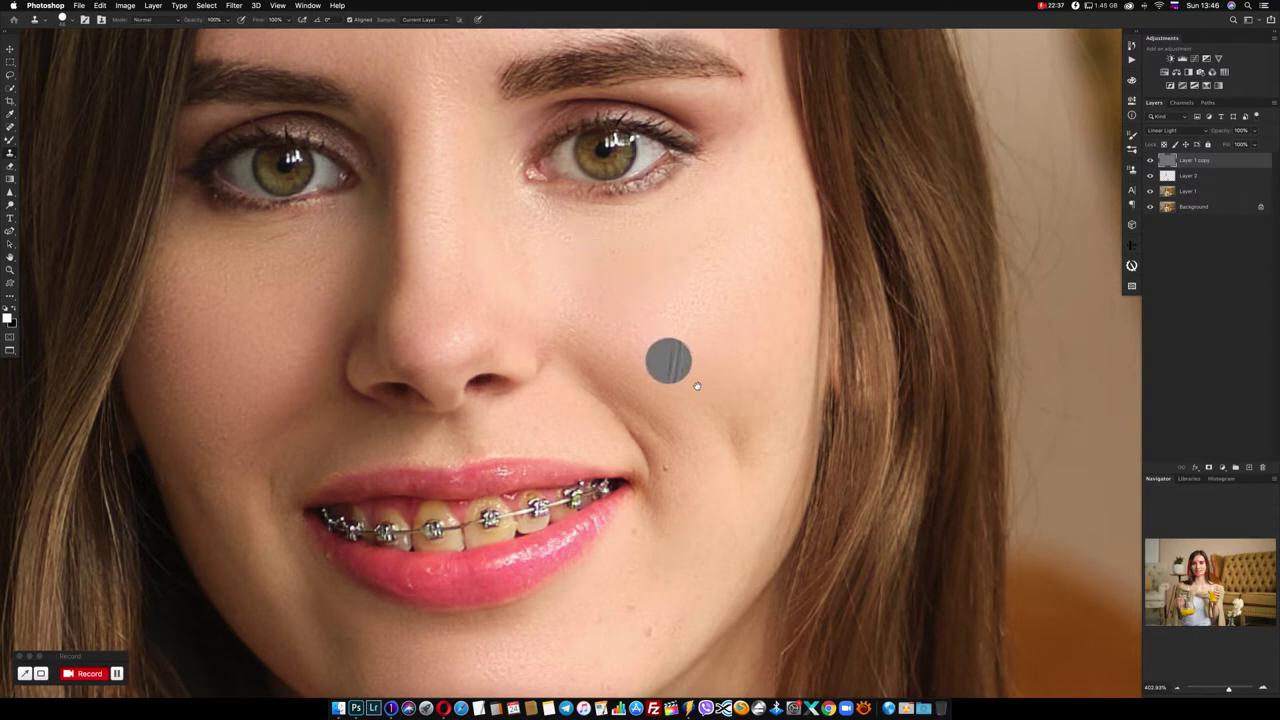
Shrink the Clone Stamp to about 7 px and clone the blemish below the lower lip using skin from above the lip
scroll(714, 254, down, 3)
drag(714, 254, 691, 243)
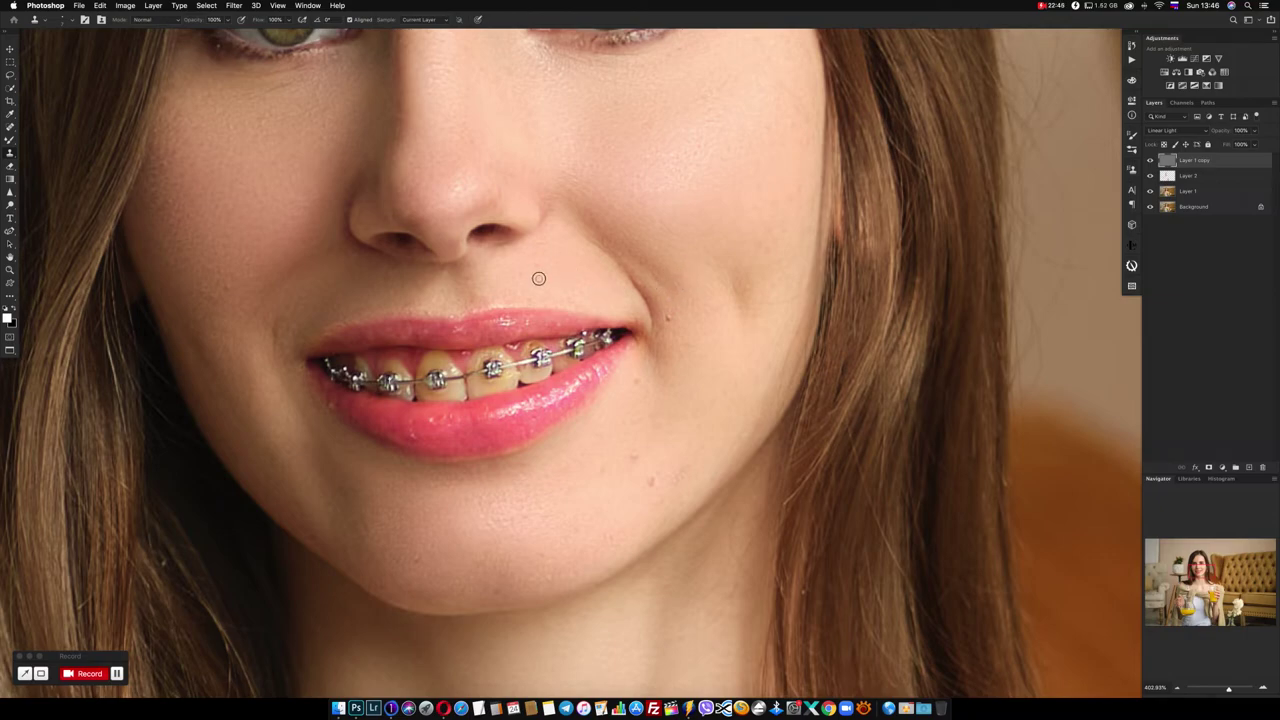
drag(560, 238, 537, 284)
alt+click(554, 276)
click(565, 292)
alt+click(643, 266)
click(634, 457)
With a smaller brush, sample nearby skin and clone away the spots on the chin
key(bracketleft)
alt+click(397, 523)
click(457, 549)
click(477, 529)
alt+click(437, 491)
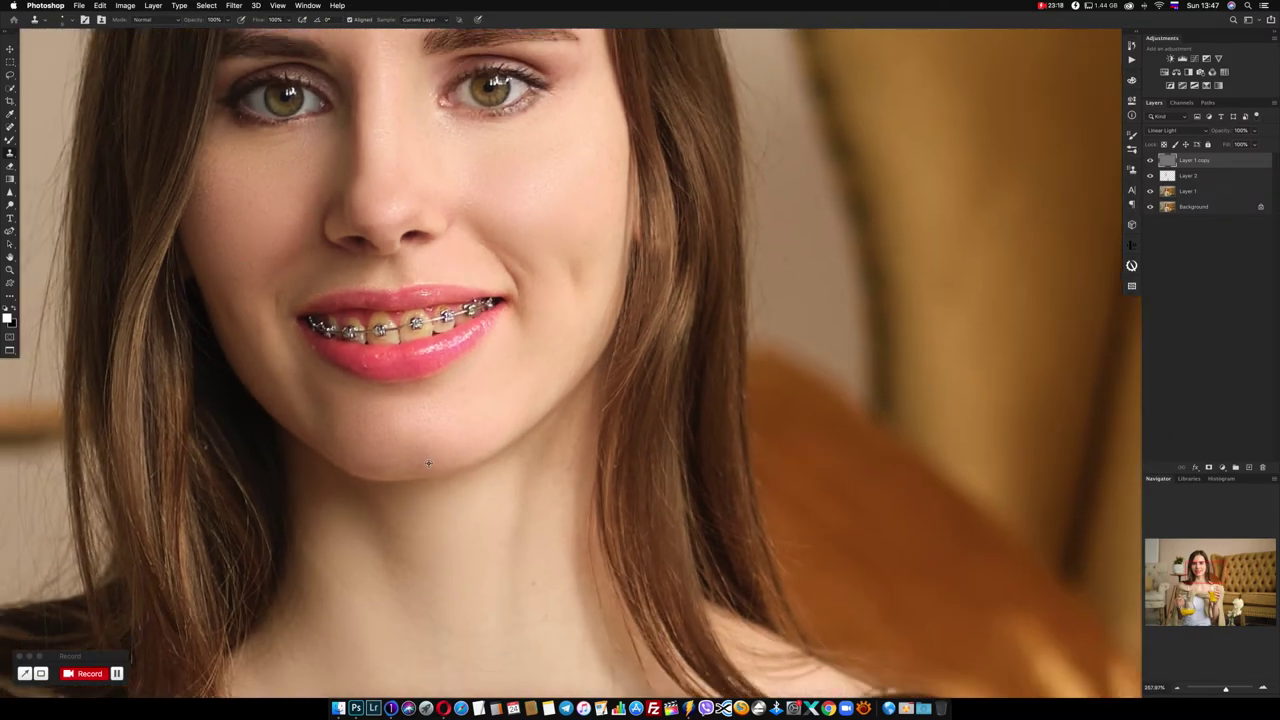
Pan down the portrait with a much smaller brush, then zoom out to see the jug, glass and flowers
scroll(431, 461, down, 5)
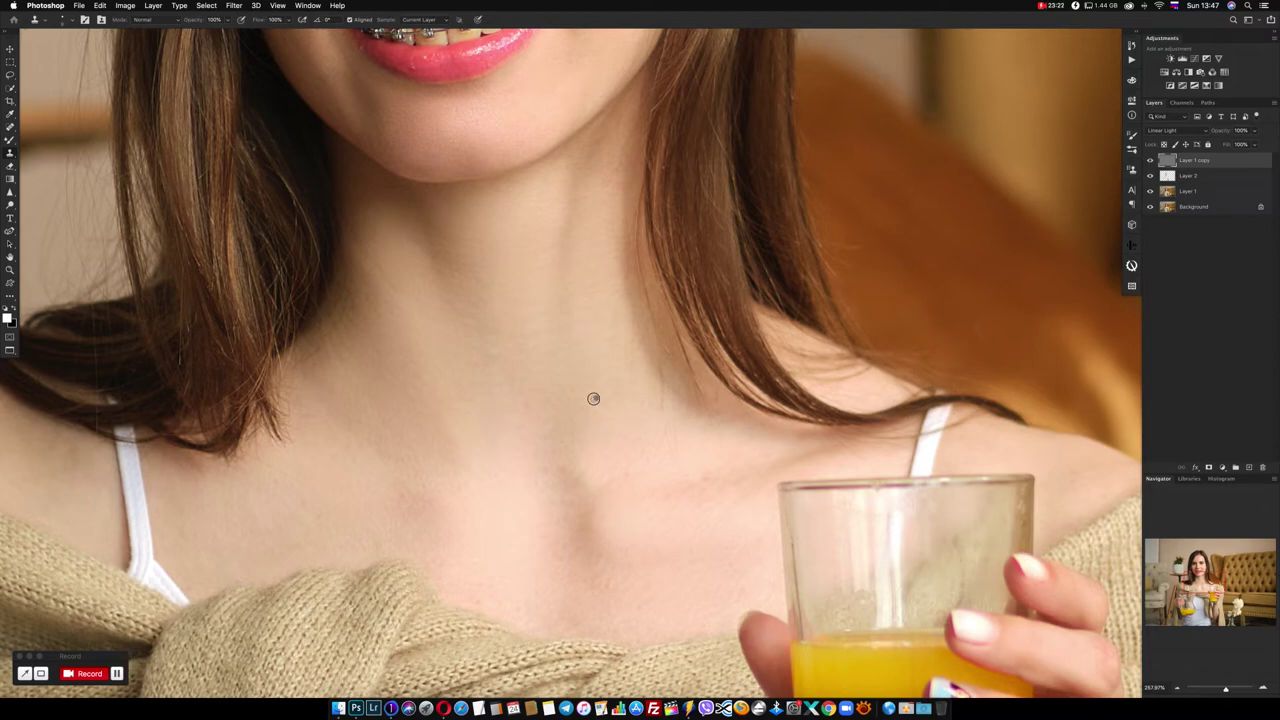
scroll(591, 394, down, 3)
key(bracketleft)
key(bracketleft)
key(bracketleft)
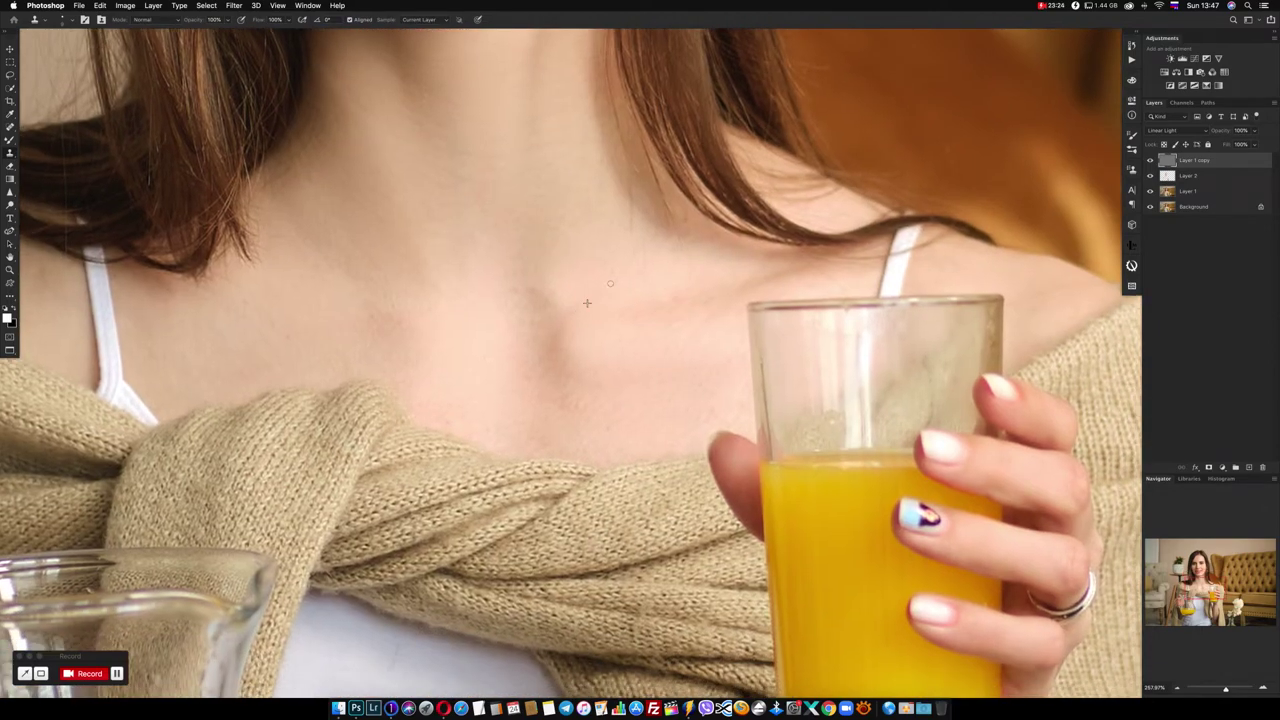
scroll(574, 299, down, 10)
scroll(640, 183, left, 8)
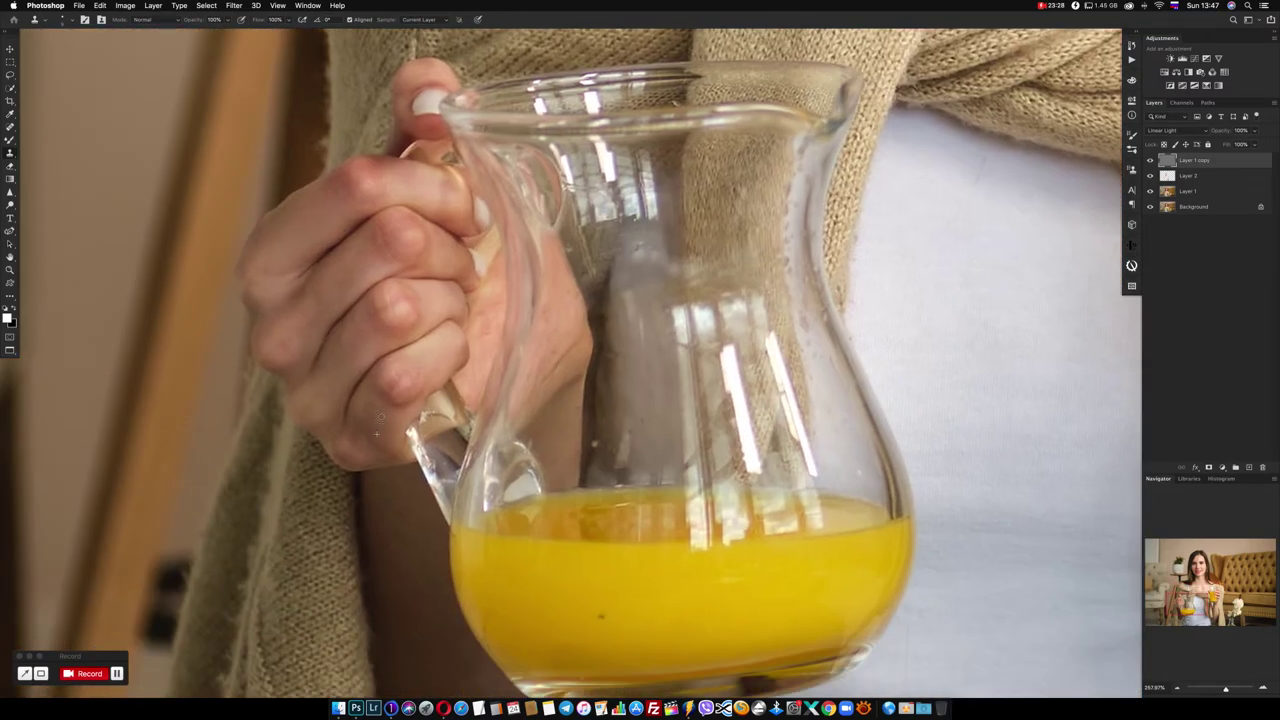
scroll(643, 412, down, 5)
scroll(630, 410, right, 15)
scroll(600, 406, up, 5)
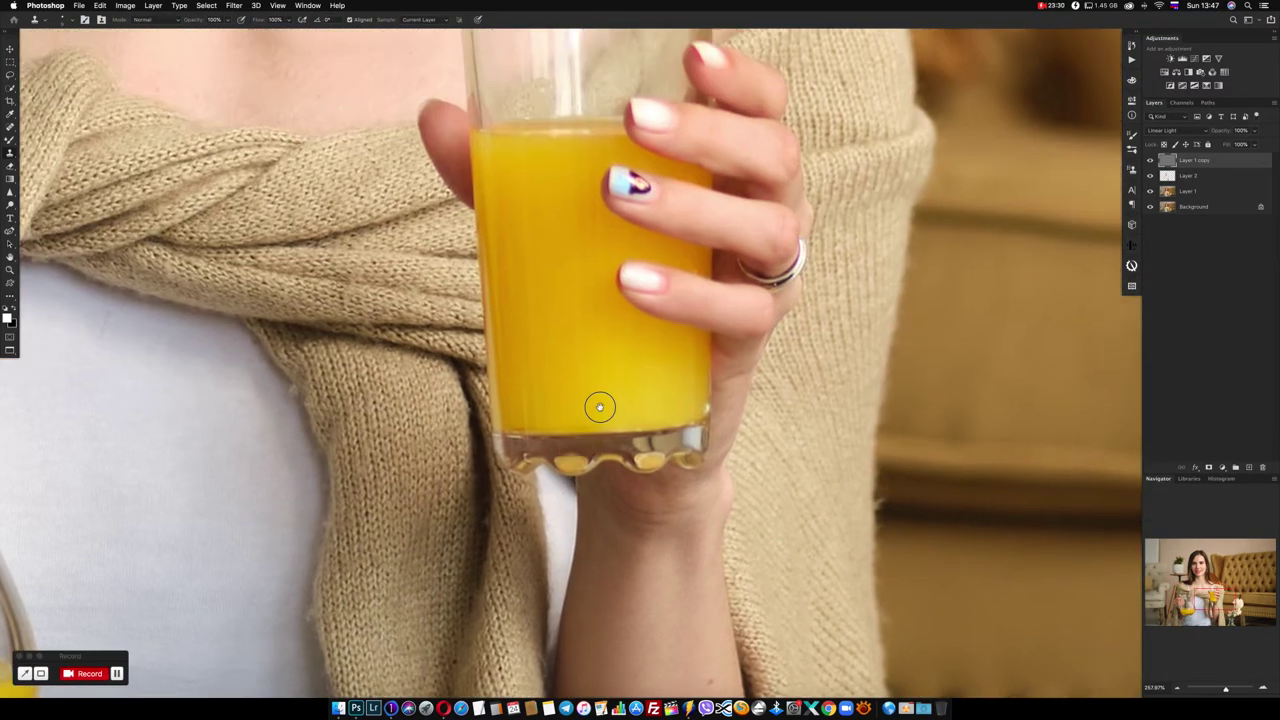
scroll(600, 406, down, 5)
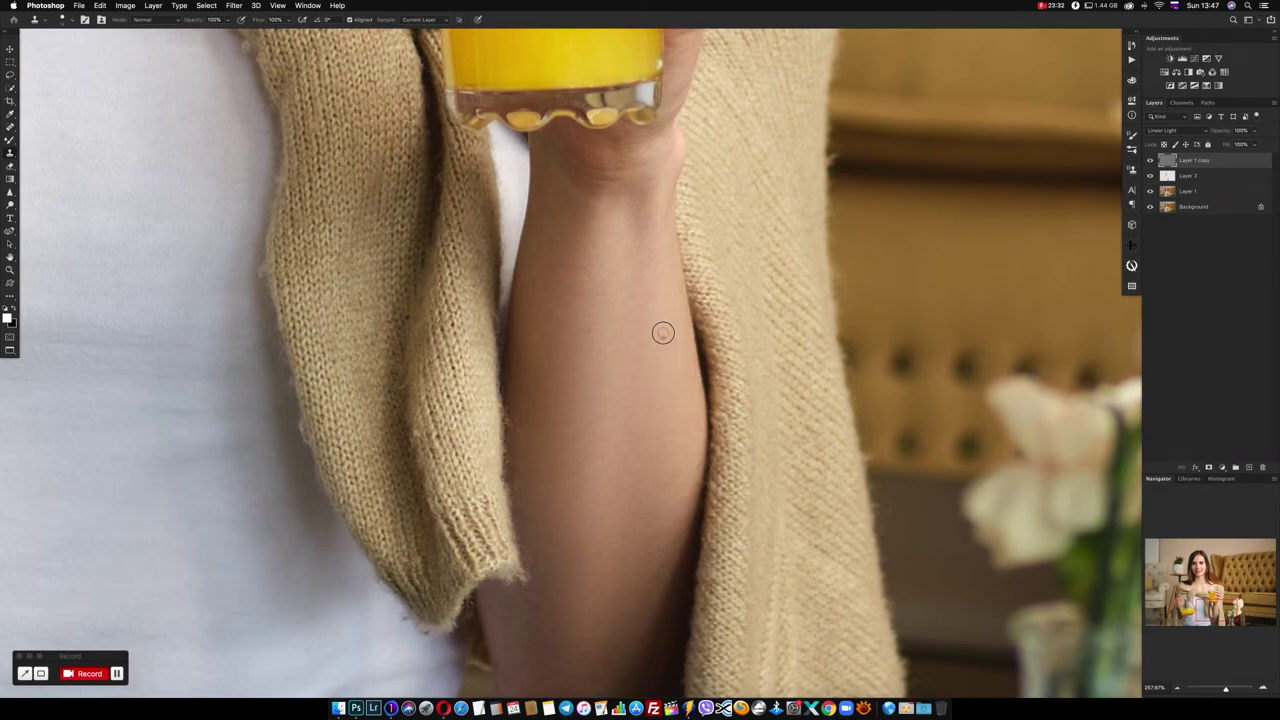
drag(680, 334, 628, 321)
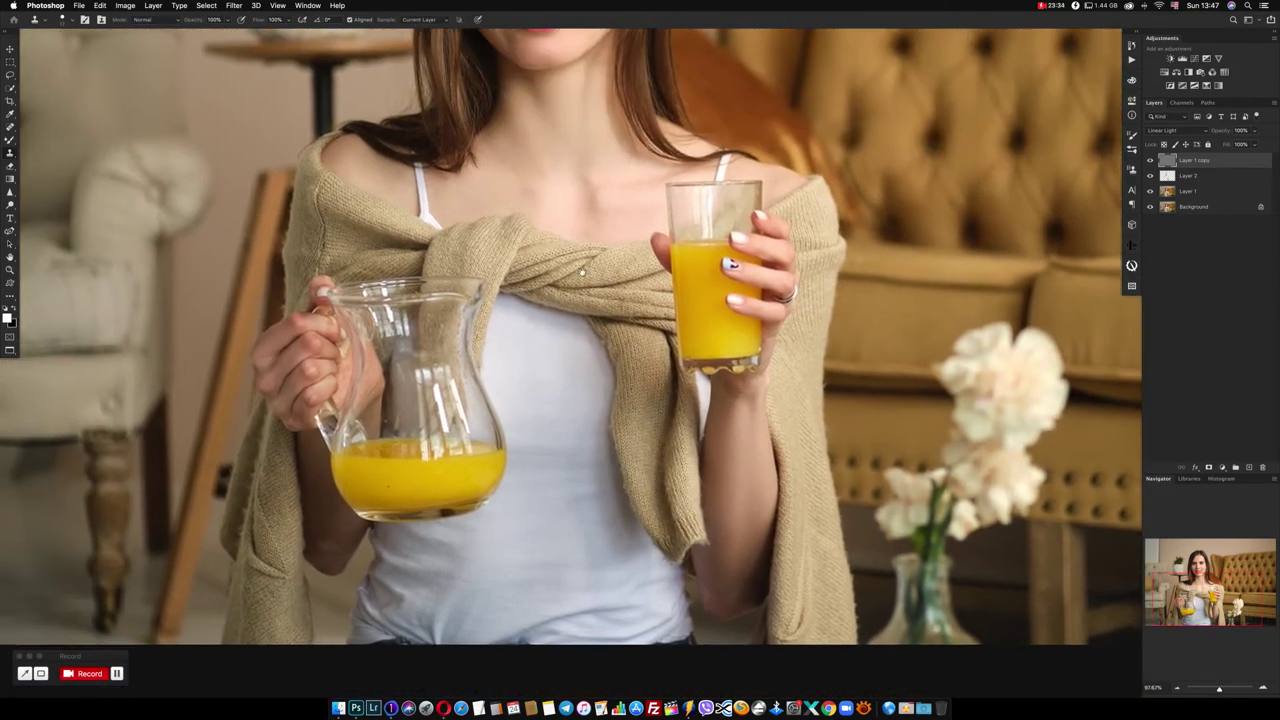
Zoom out from the face and fit the whole retouched portrait on screen with Cmd+0
scroll(632, 335, up, 10)
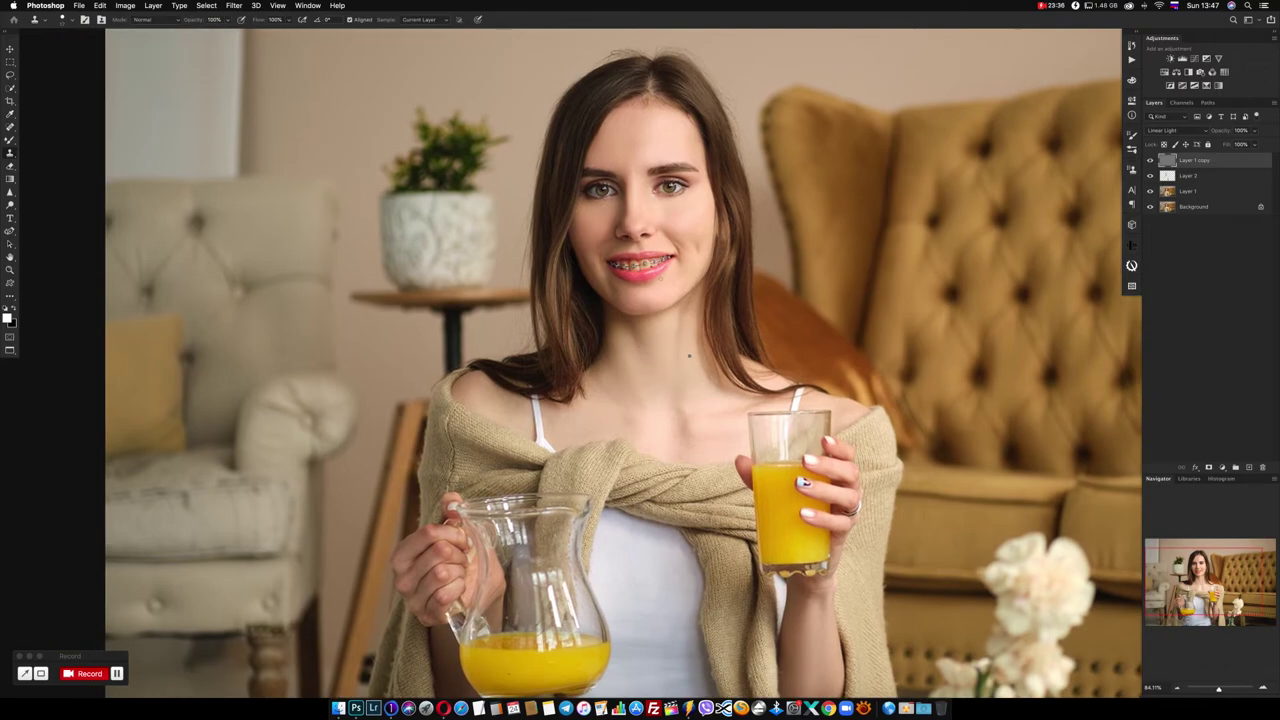
scroll(636, 347, up, 5)
scroll(812, 298, up, 3)
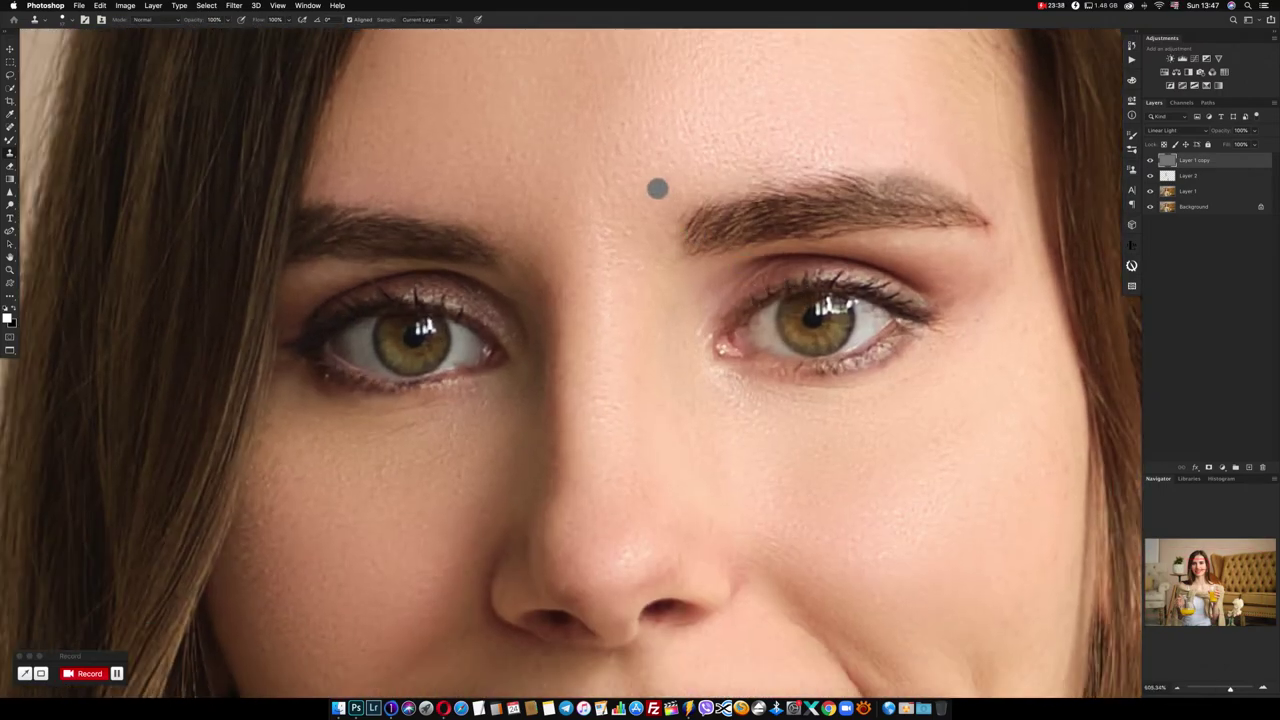
drag(658, 188, 643, 165)
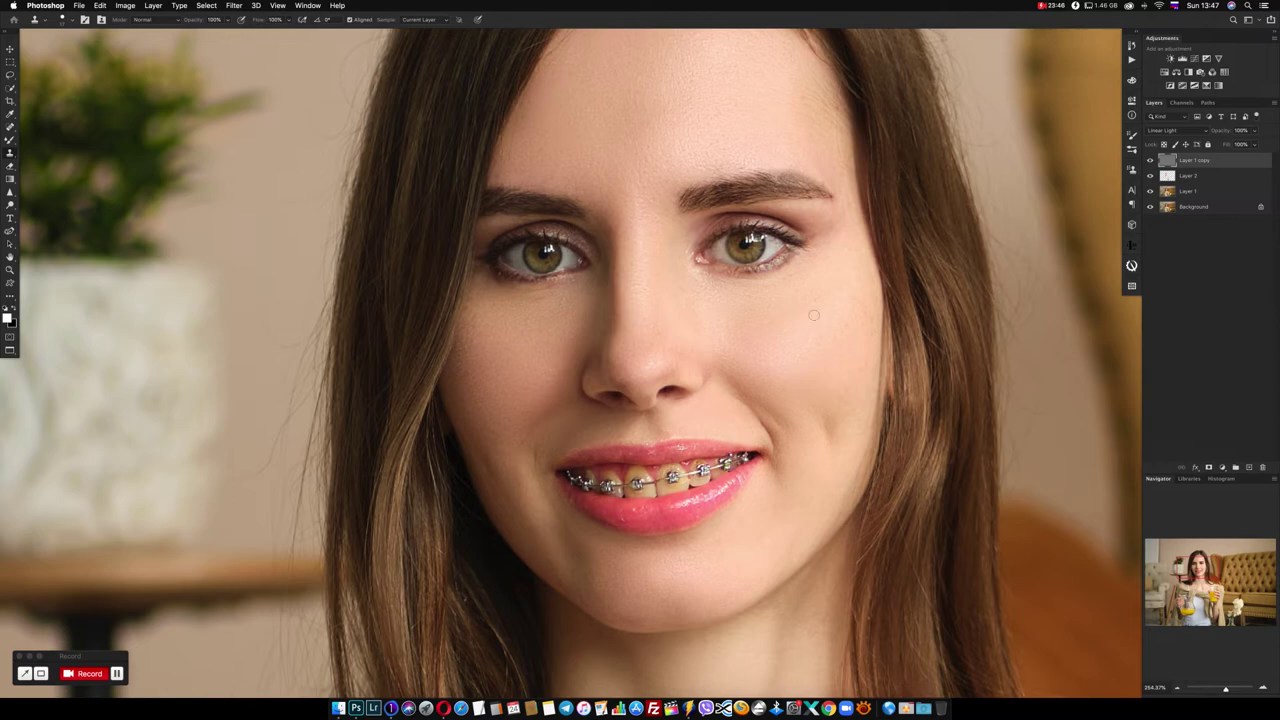
key(super+0)
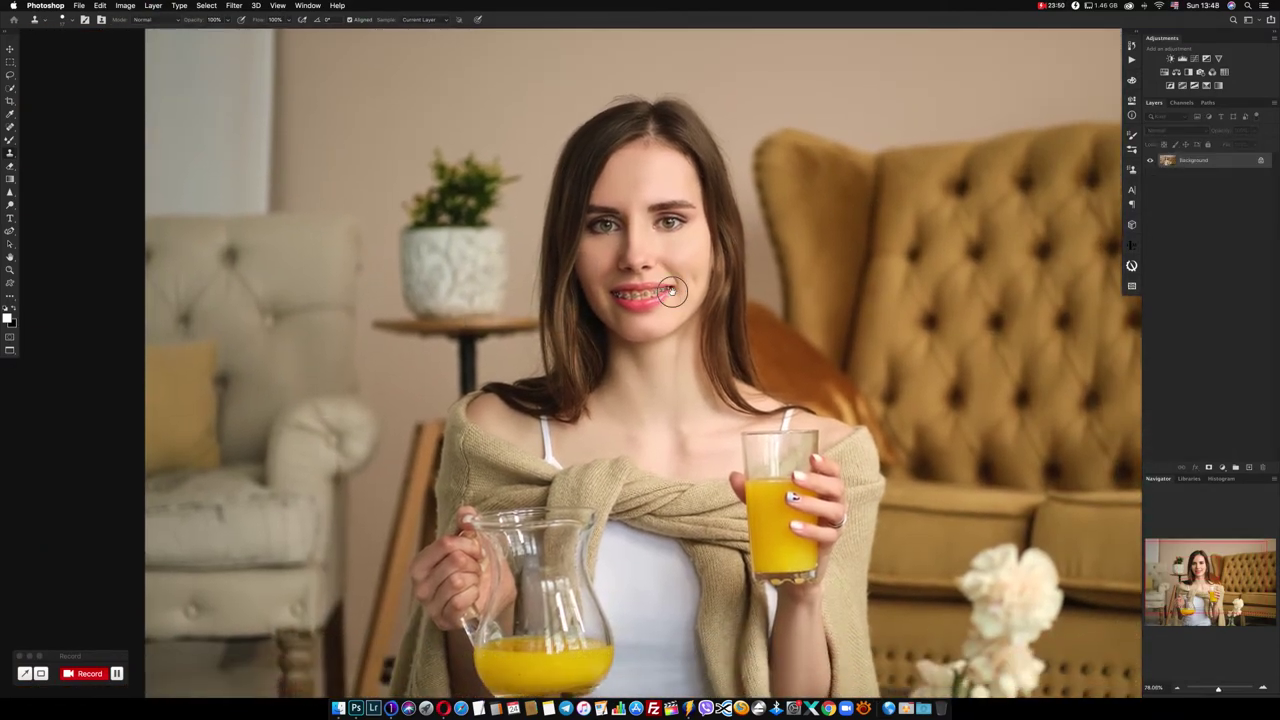
scroll(645, 305, up, 5)
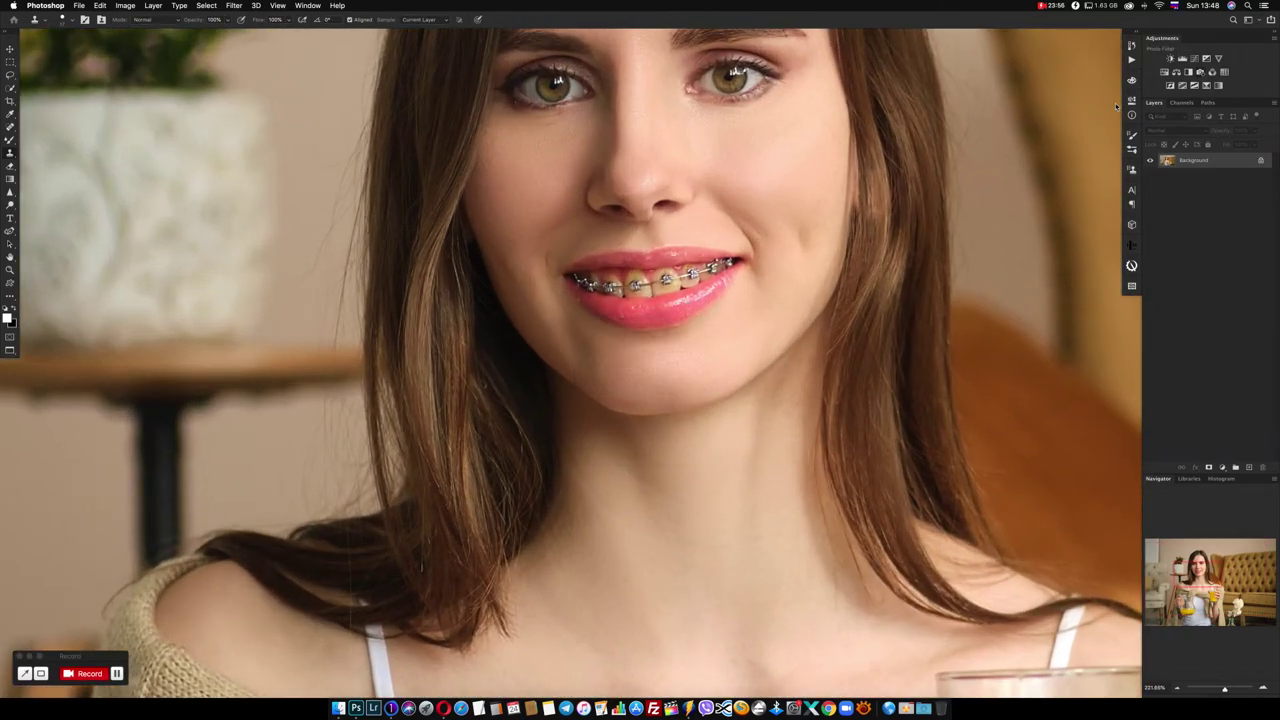
Add a Photo Filter adjustment using Cooling Filter (80) and invert its mask to hide it
click(1199, 72)
click(1010, 124)
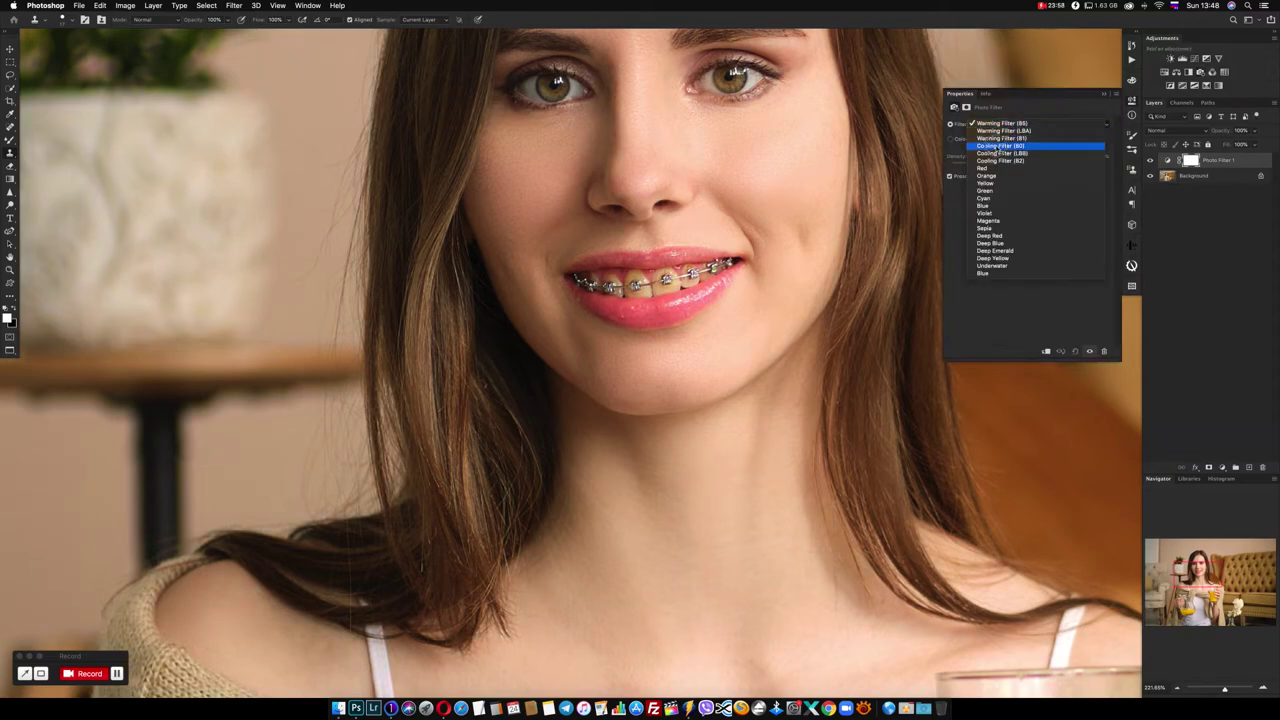
click(998, 147)
click(1132, 101)
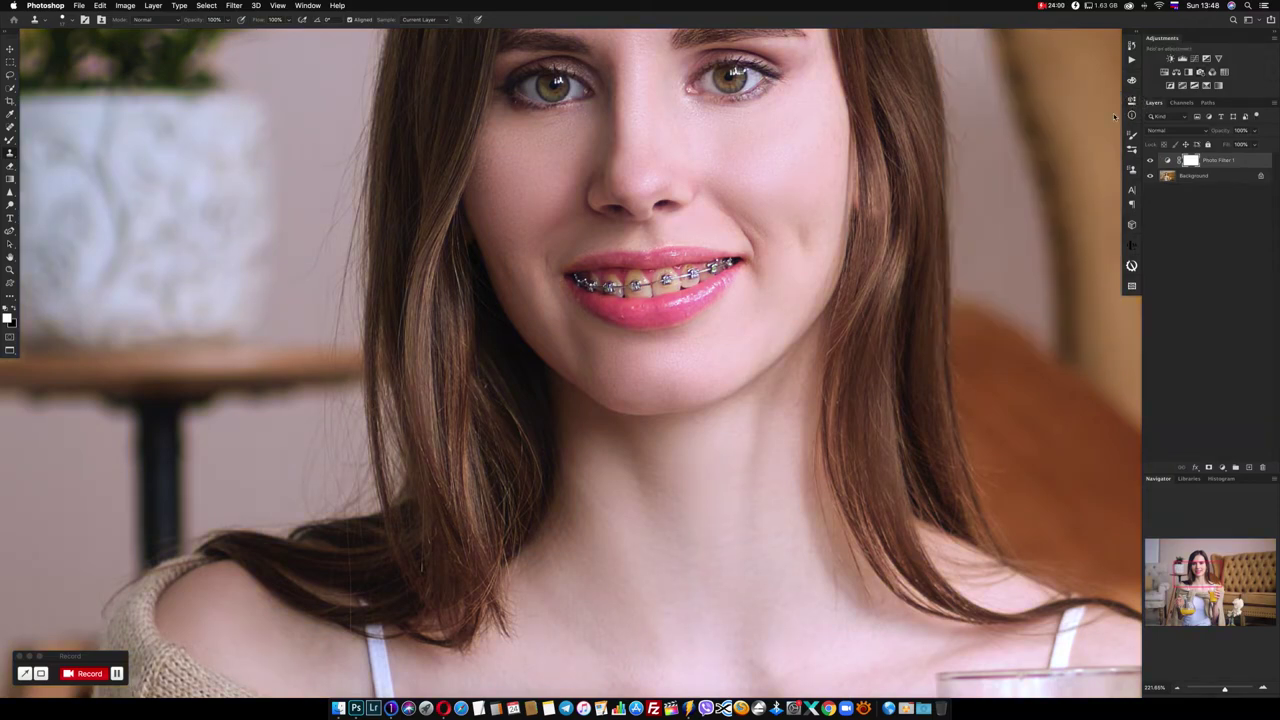
key(ctrl+i)
Paint the cooling filter onto the front and right-side teeth with a small soft brush
click(10, 140)
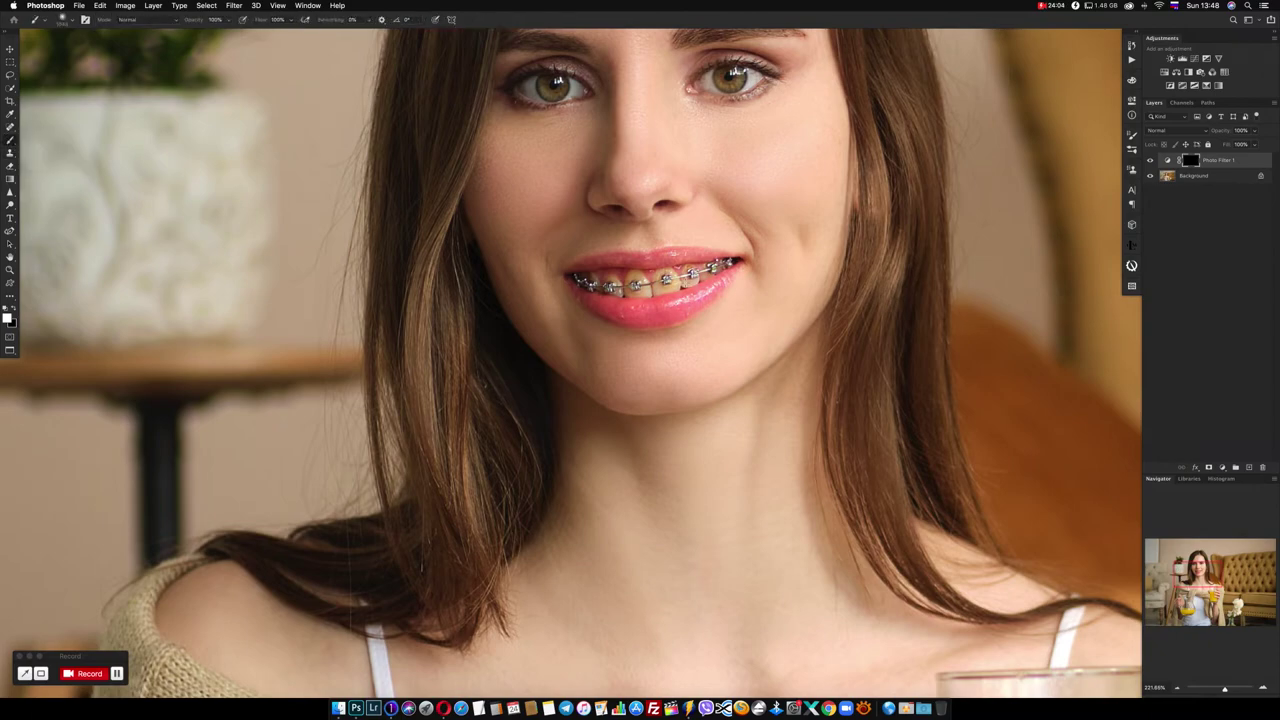
mouse_move(663, 277)
mouse_down()
mouse_move(640, 280)
mouse_move(705, 250)
mouse_up()
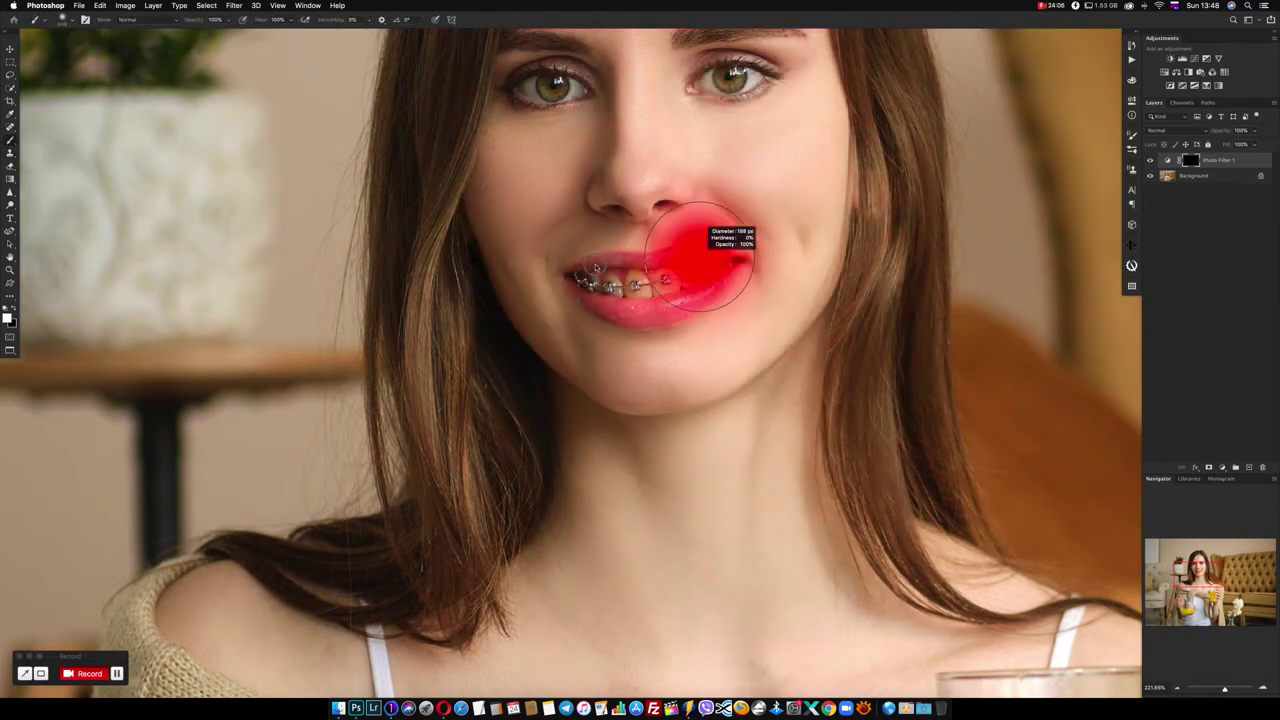
mouse_move(596, 268)
mouse_down()
mouse_move(568, 284)
mouse_move(600, 272)
mouse_move(548, 277)
mouse_up()
scroll(636, 273, up, 3)
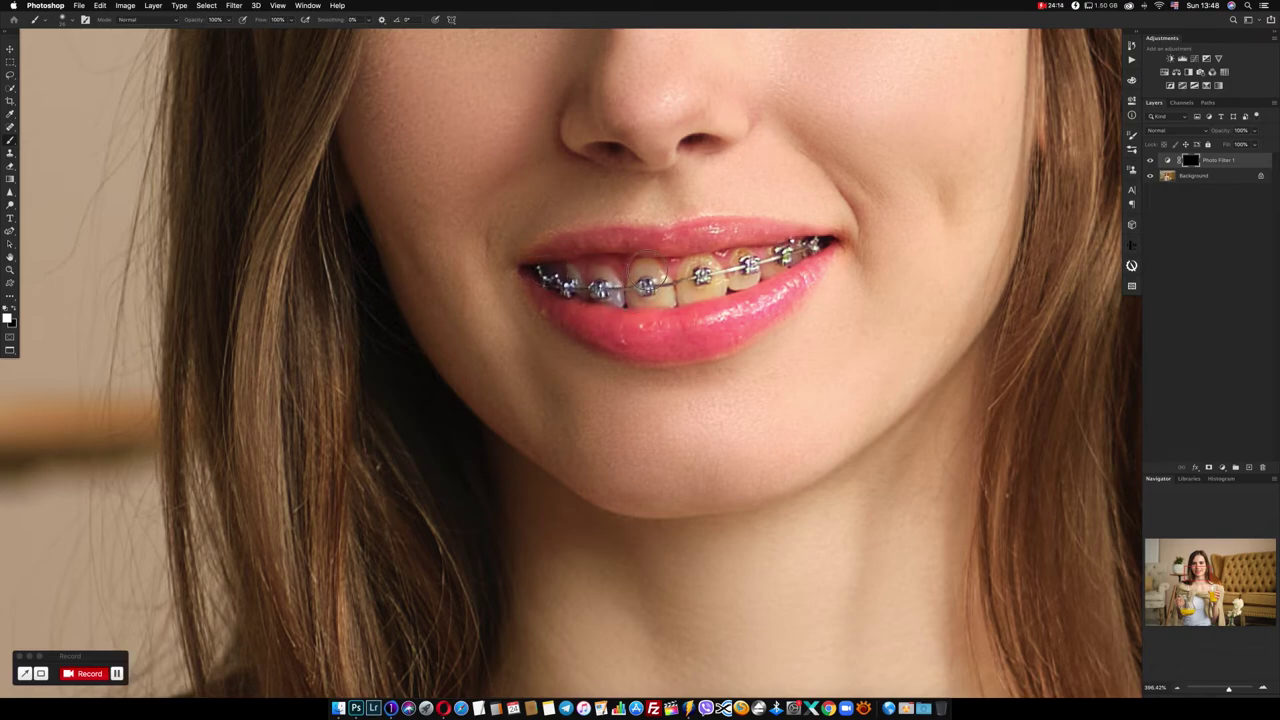
mouse_move(648, 269)
mouse_down()
mouse_move(688, 297)
mouse_move(738, 268)
mouse_up()
drag(738, 268, 818, 256)
Fit the photo in the window and lower the Photo Filter 1 opacity to 84%
key(ctrl+0)
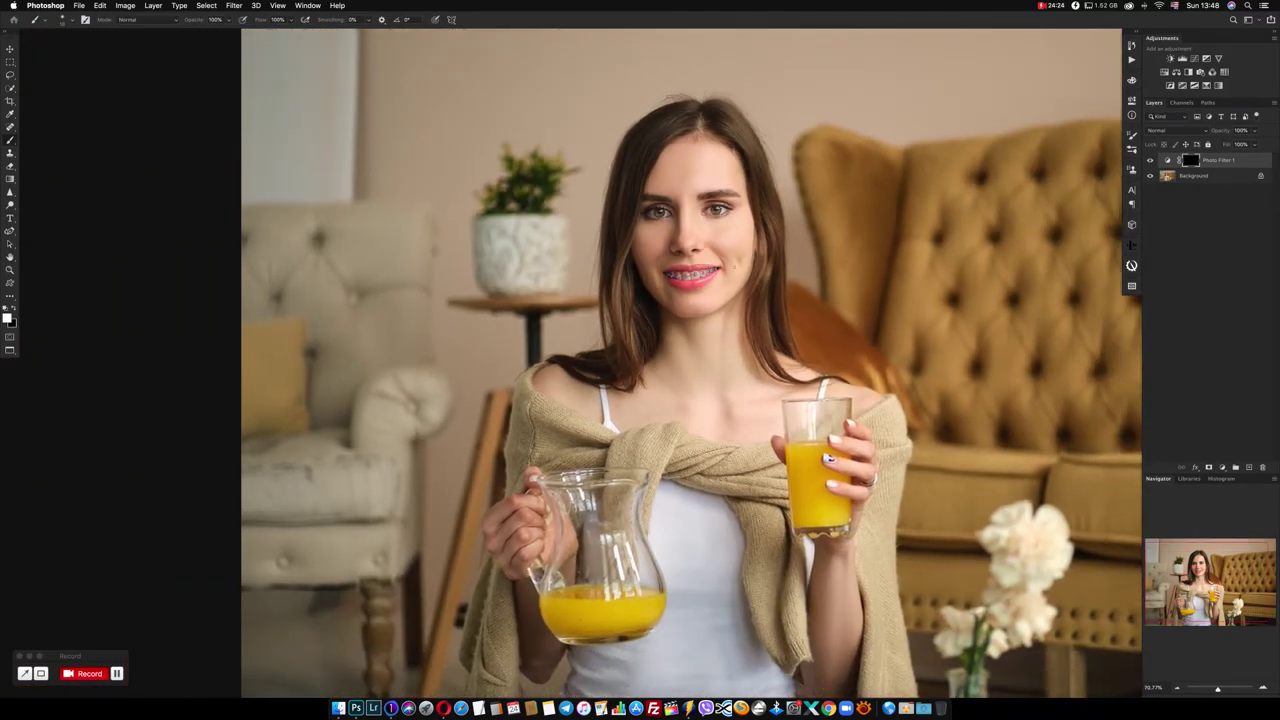
drag(1220, 133, 1215, 133)
scroll(815, 211, up, 3)
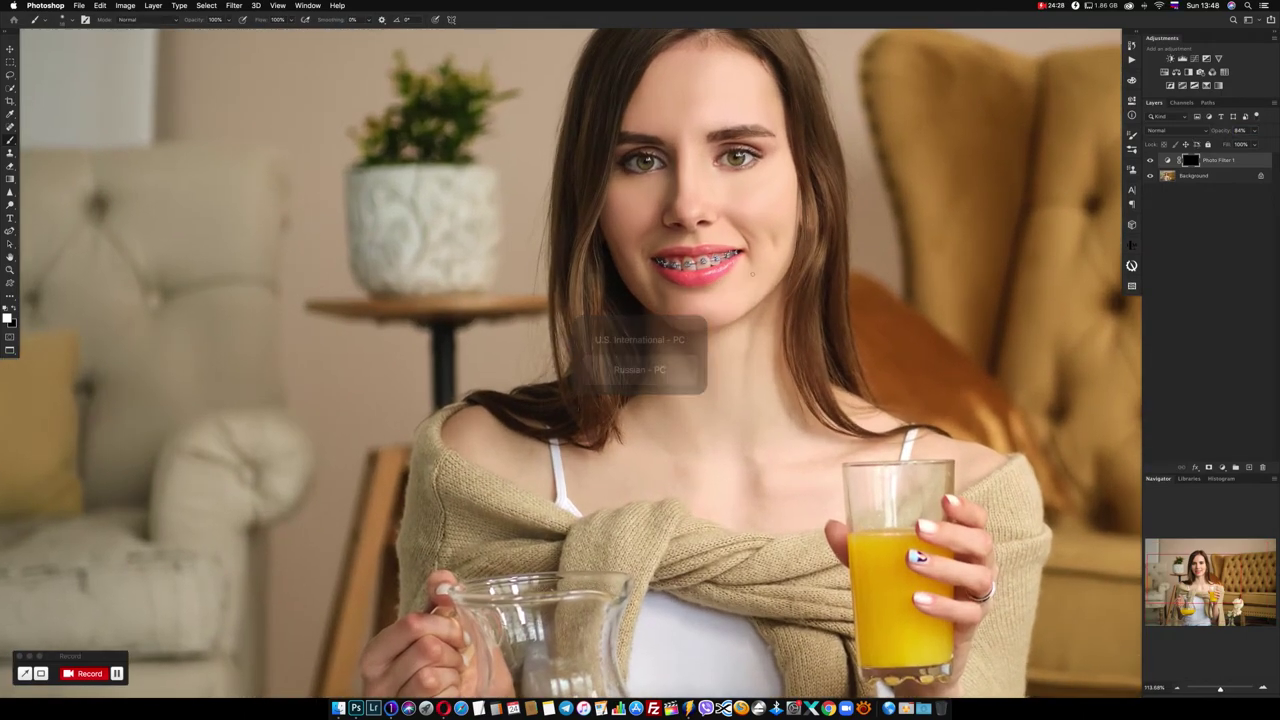
scroll(712, 296, down, 3)
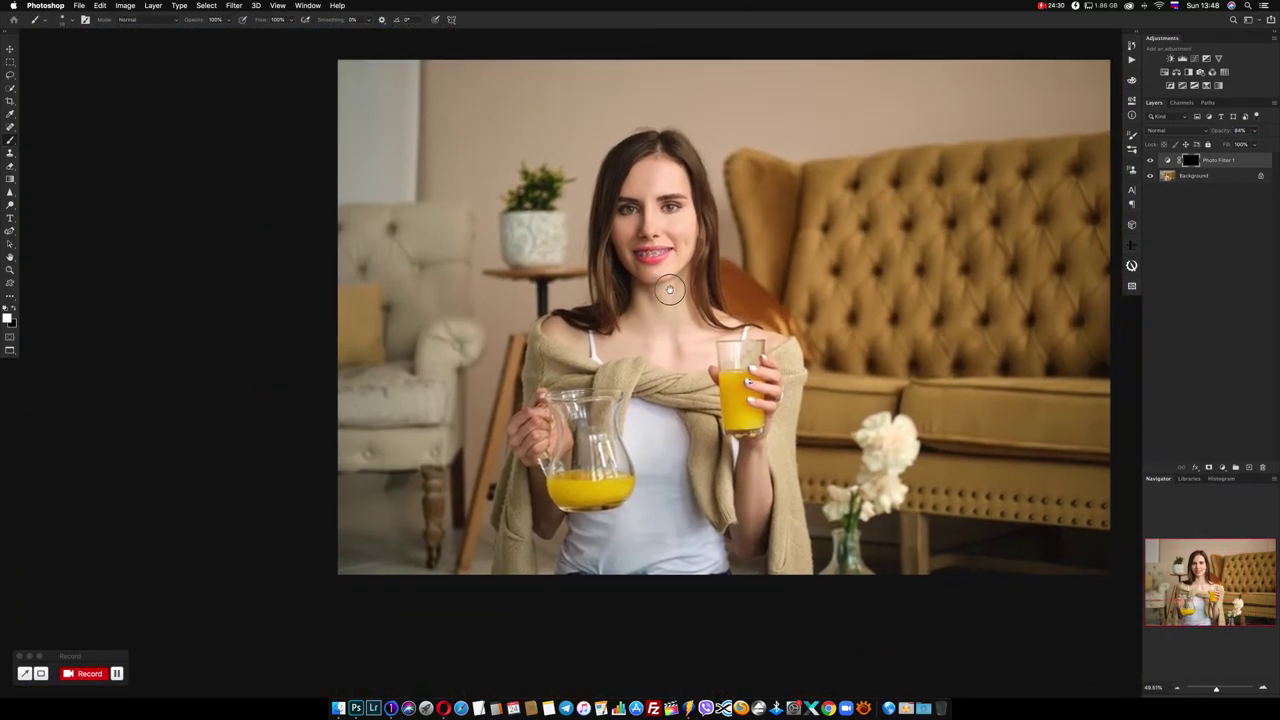
Merge Photo Filter 1 down into the Background layer and check the result
key(Delete)
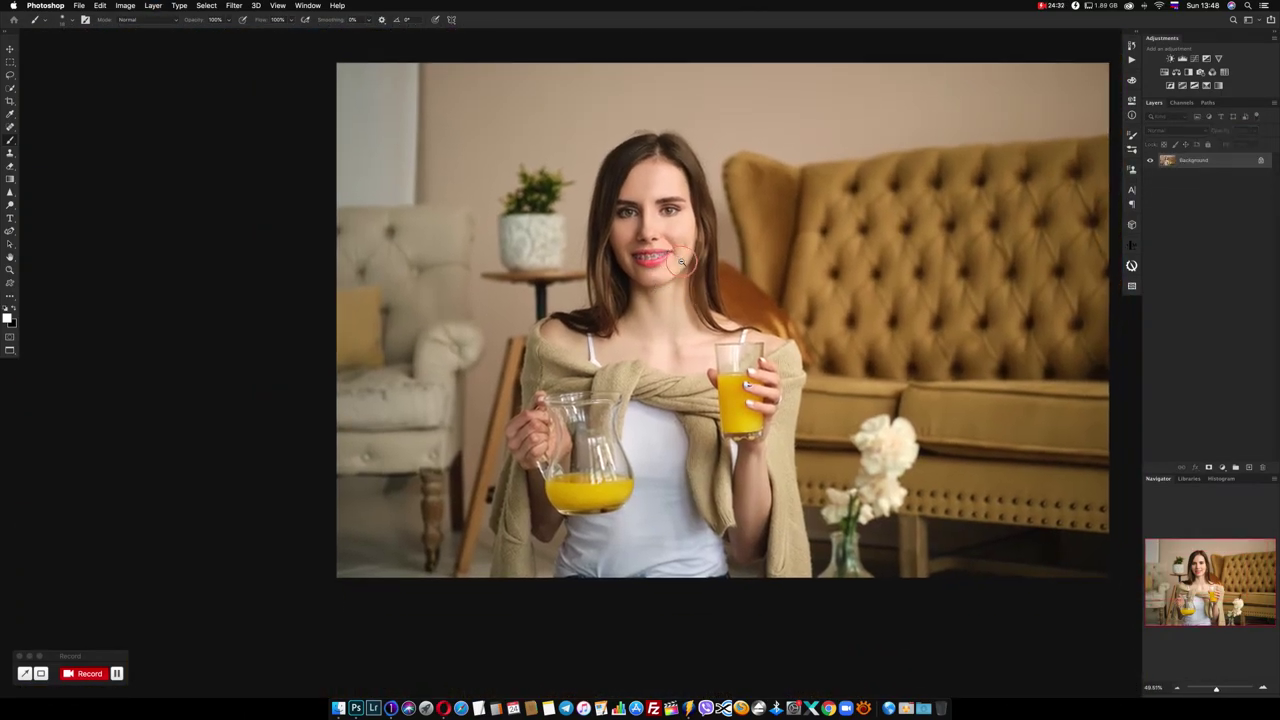
scroll(700, 275, up, 5)
scroll(707, 261, up, 2)
scroll(700, 268, up, 1)
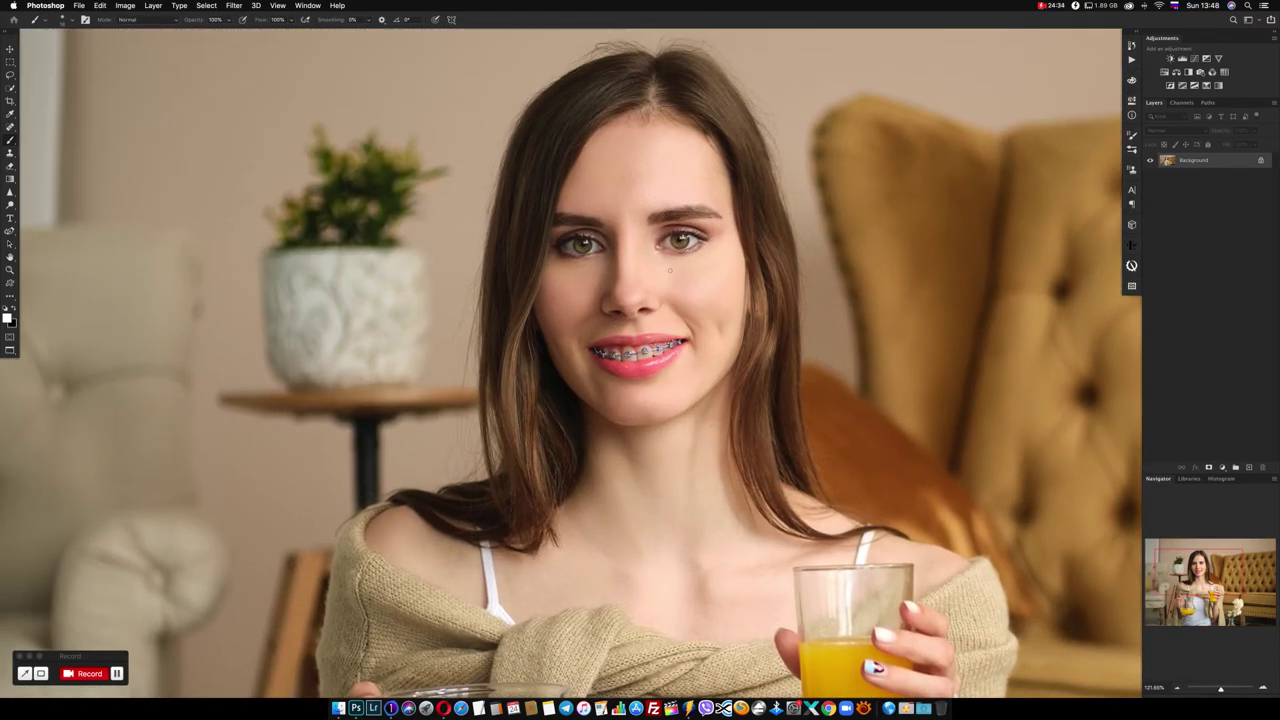
scroll(695, 275, up, 3)
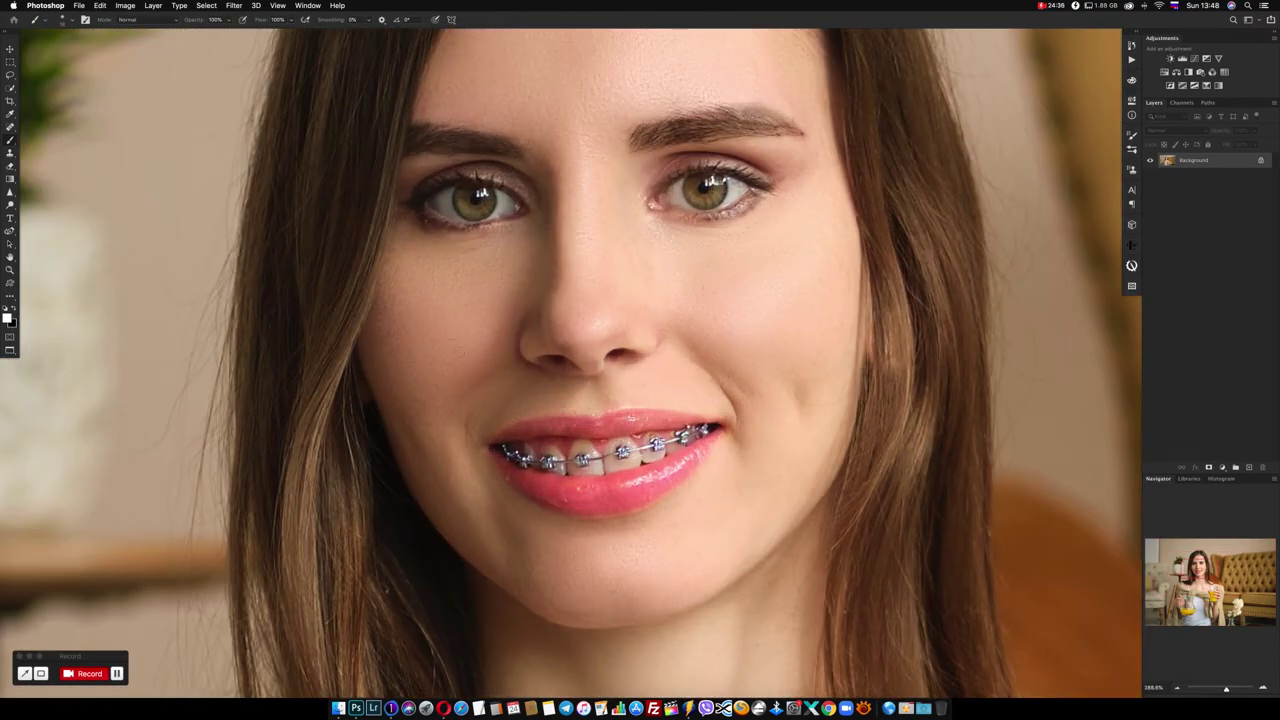
scroll(705, 275, down, 4)
scroll(680, 277, down, 2)
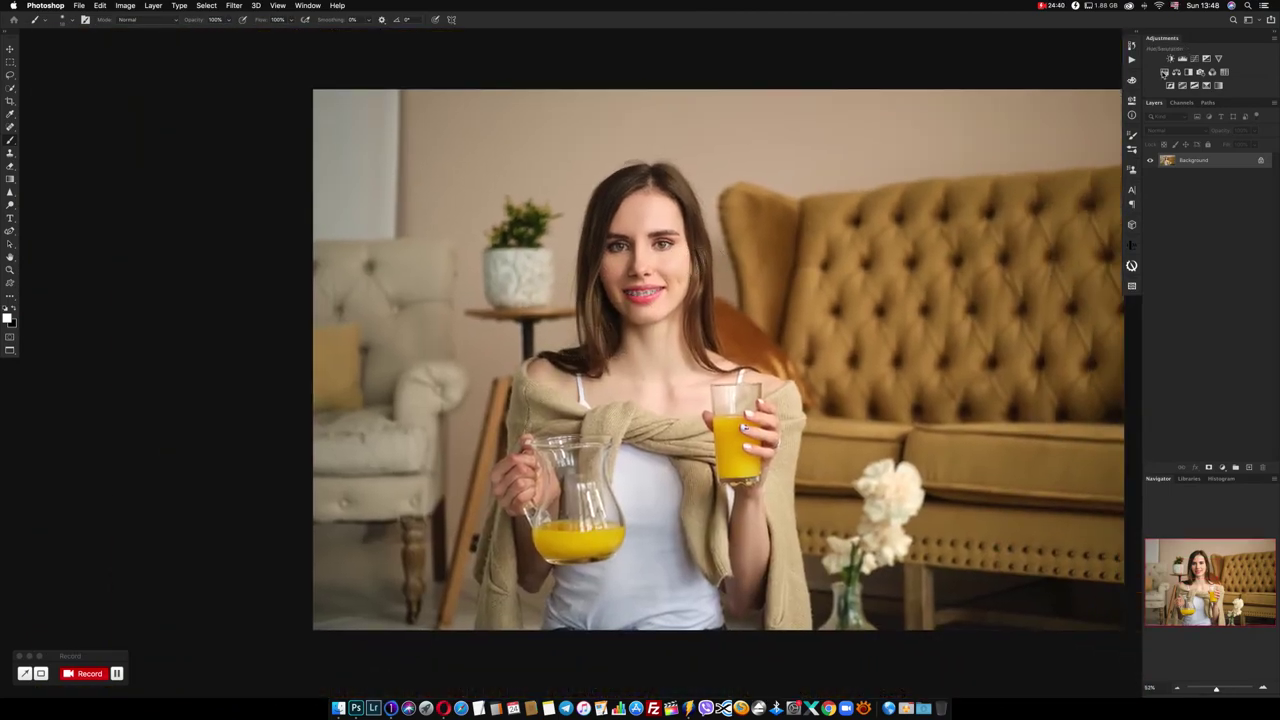
Add a Hue/Saturation layer targeting Reds, maxing saturation to narrow the range to skin tones
click(1165, 73)
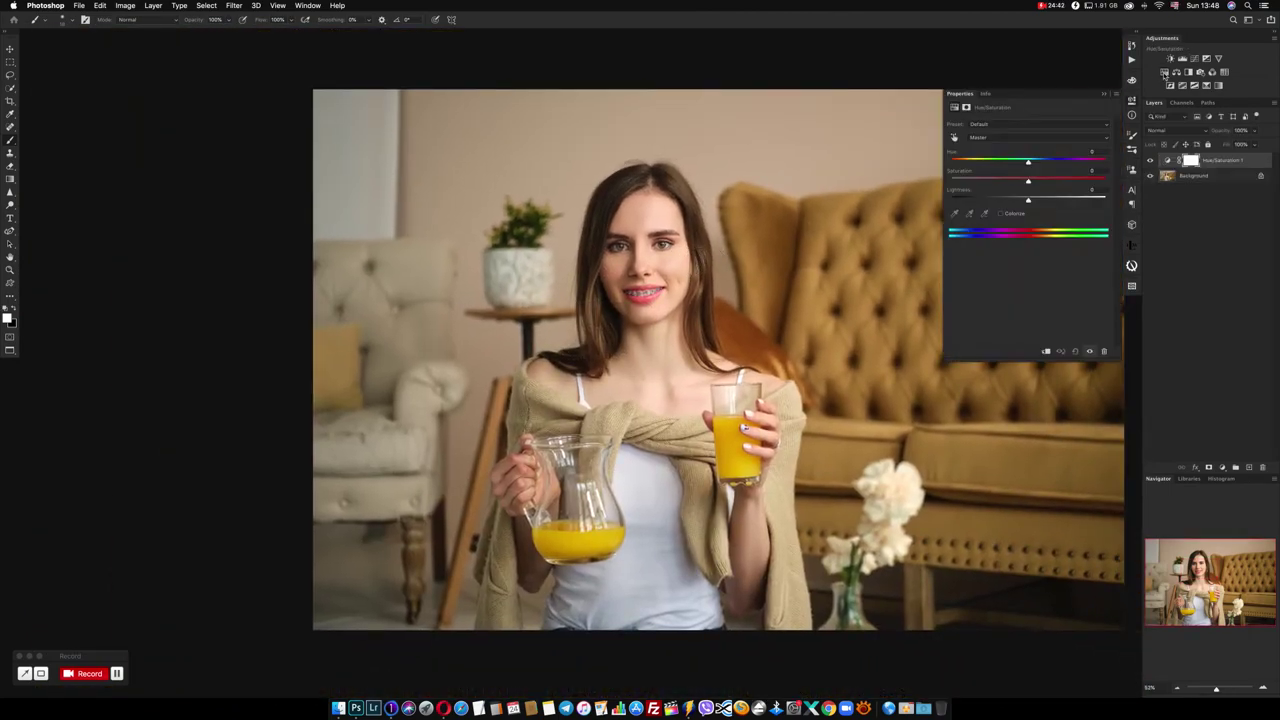
click(991, 138)
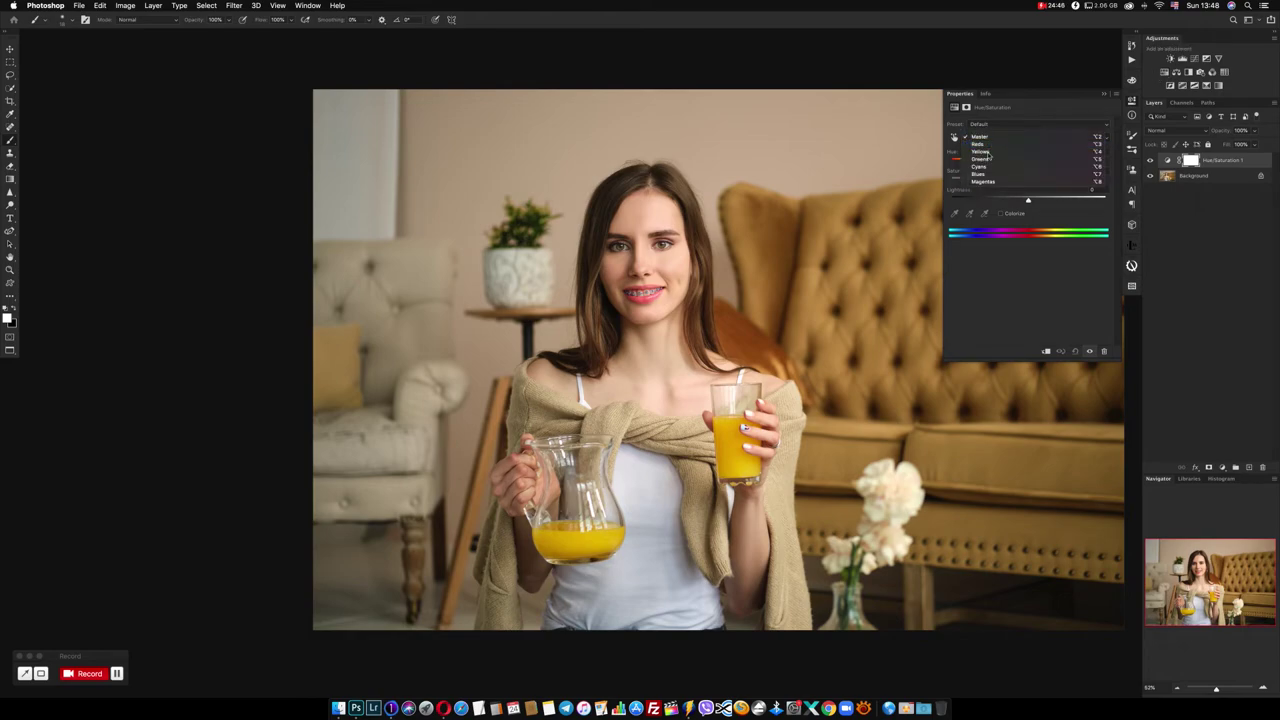
click(990, 150)
drag(1028, 180, 1110, 182)
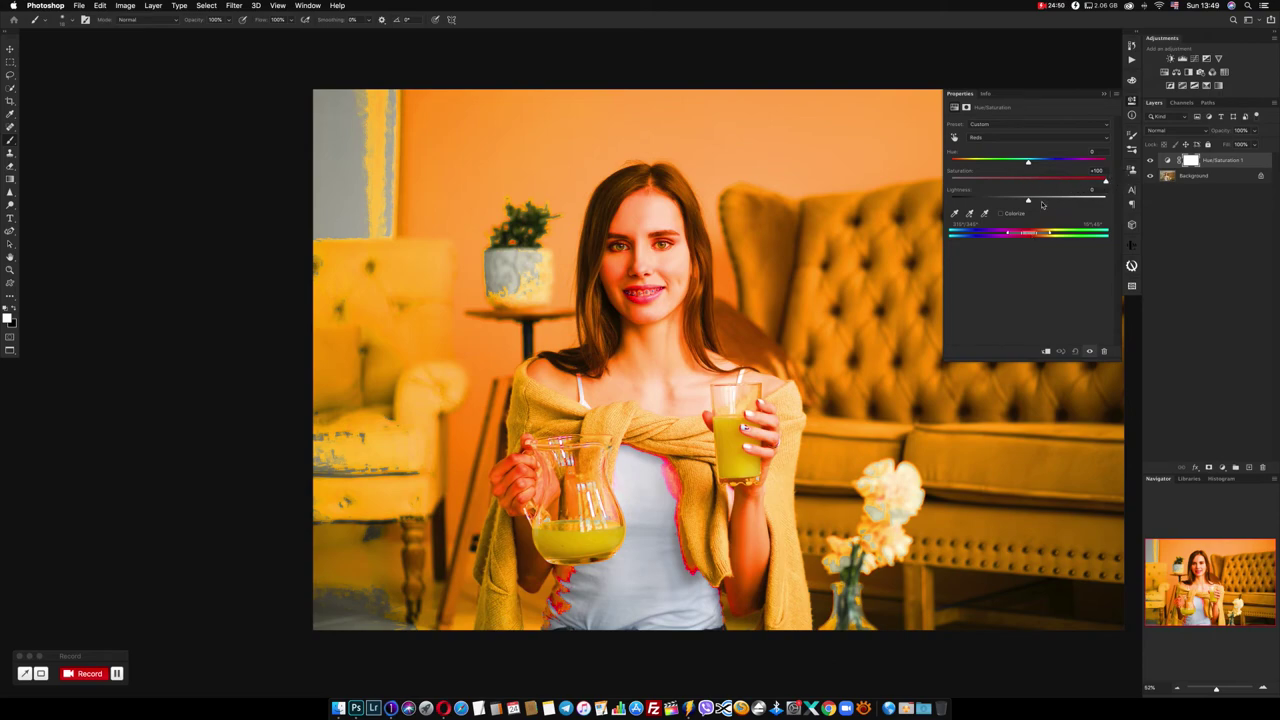
drag(1031, 235, 1023, 236)
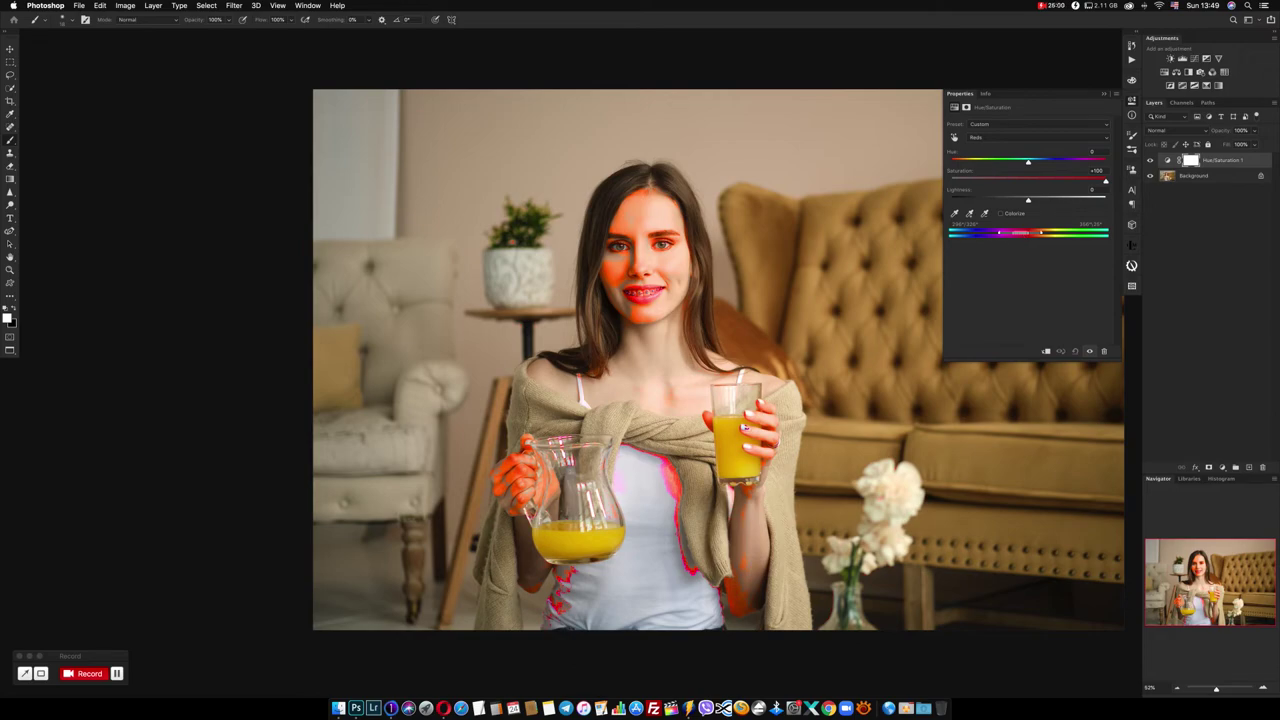
Reset the Reds saturation to 0 and shift their hue by about +10
click(1099, 170)
text(0)
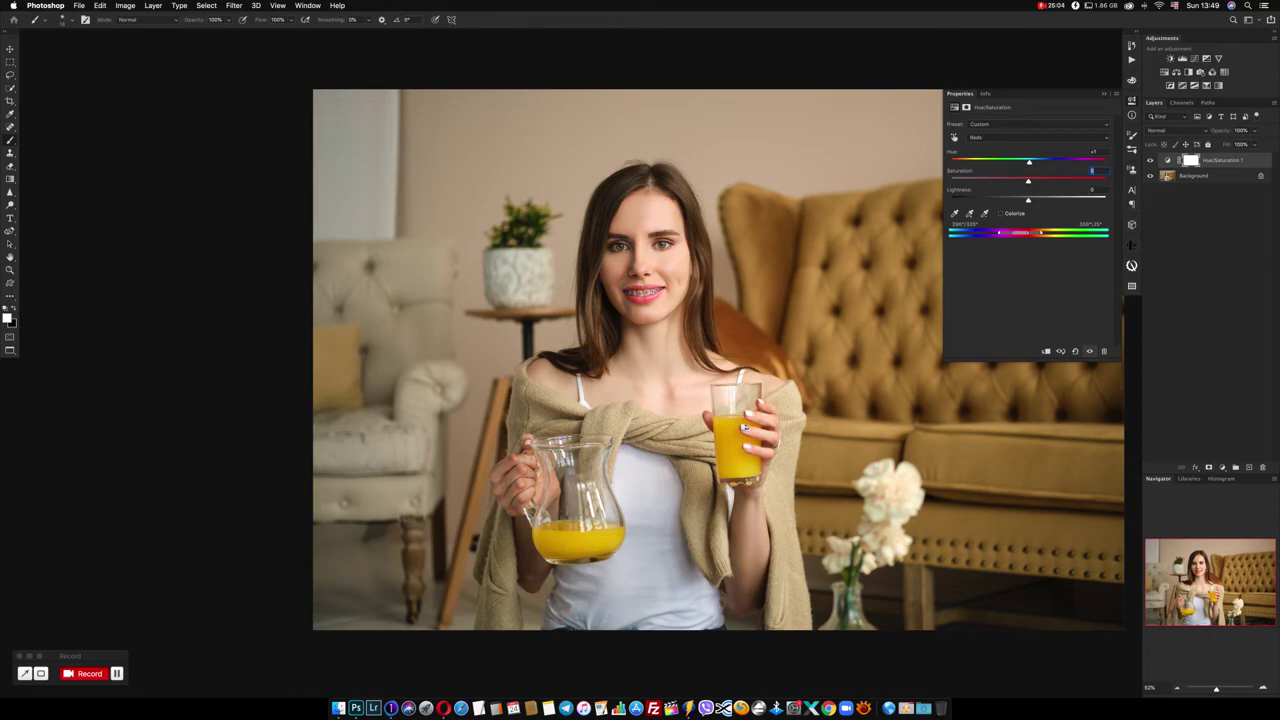
mouse_move(1033, 161)
mouse_down()
mouse_move(1068, 161)
mouse_move(1040, 161)
mouse_up()
click(1132, 101)
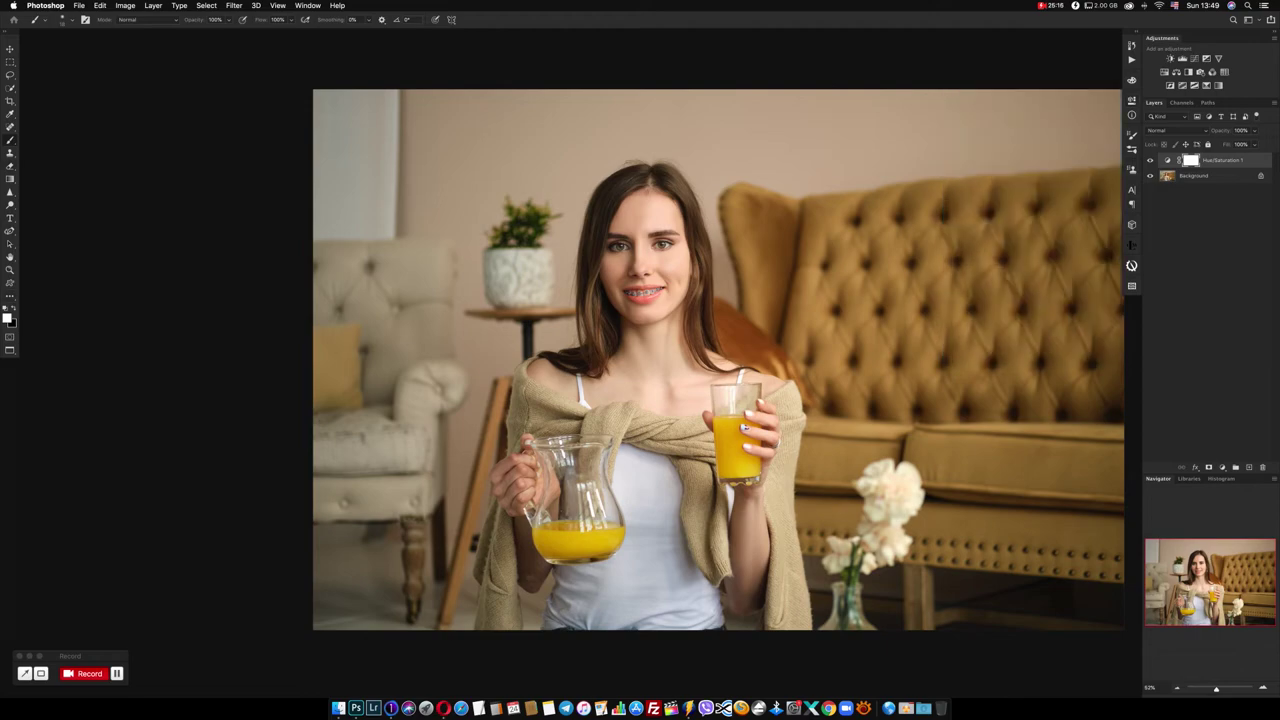
right_click(10, 140)
Paint black over the lower lip on the Hue/Saturation 1 mask, then zoom back out
key(Escape)
scroll(620, 328, up, 5)
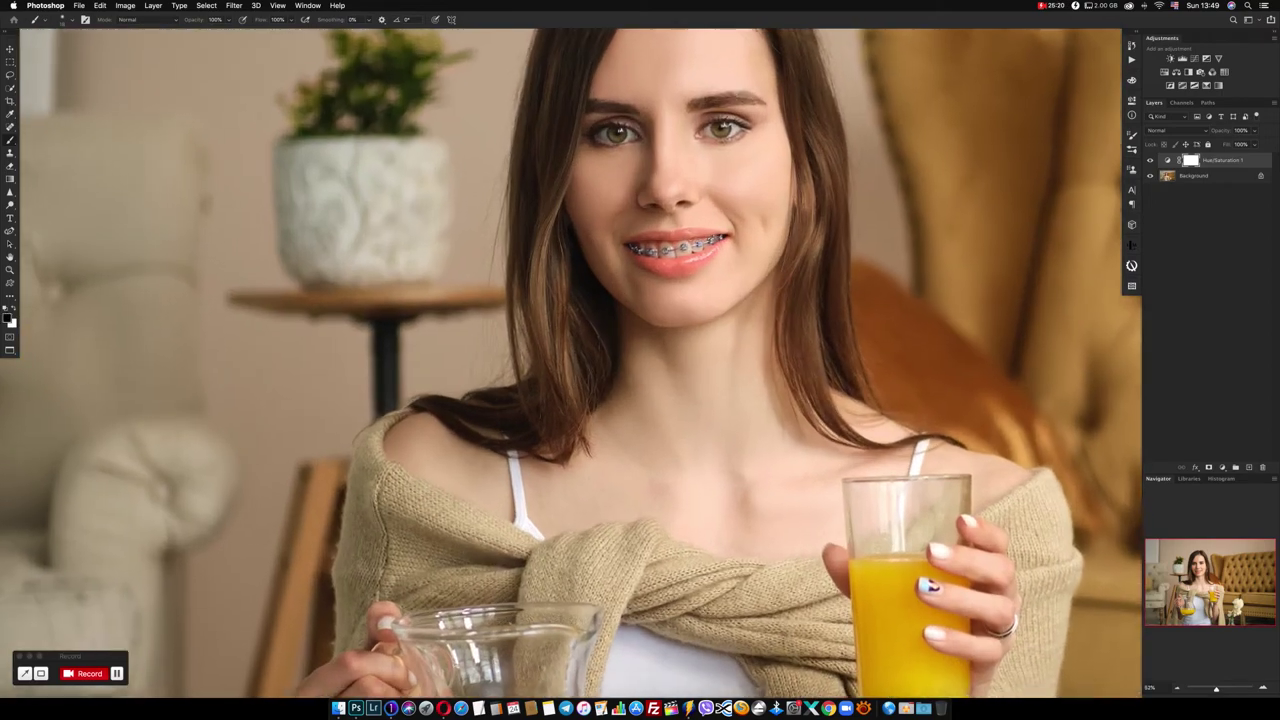
drag(632, 250, 712, 250)
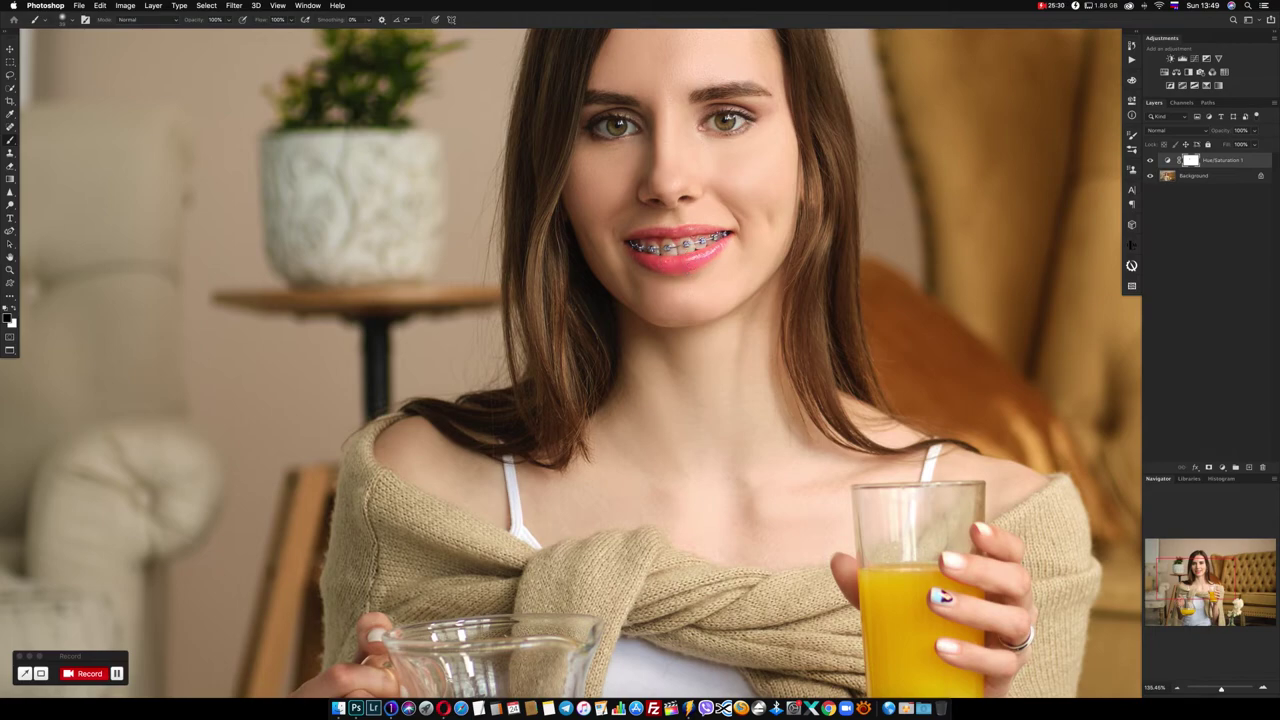
scroll(680, 245, down, 2)
scroll(680, 245, down, 2)
scroll(680, 245, down, 2)
scroll(680, 245, down, 2)
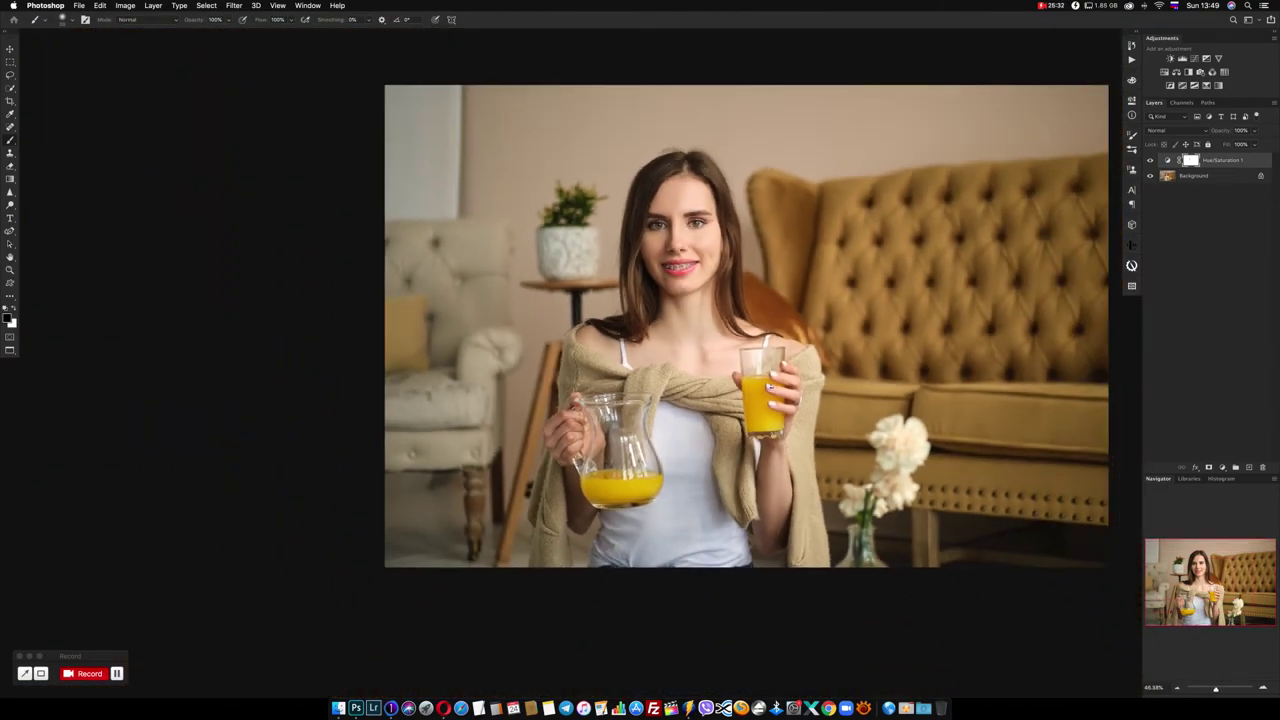
scroll(726, 330, right, 2)
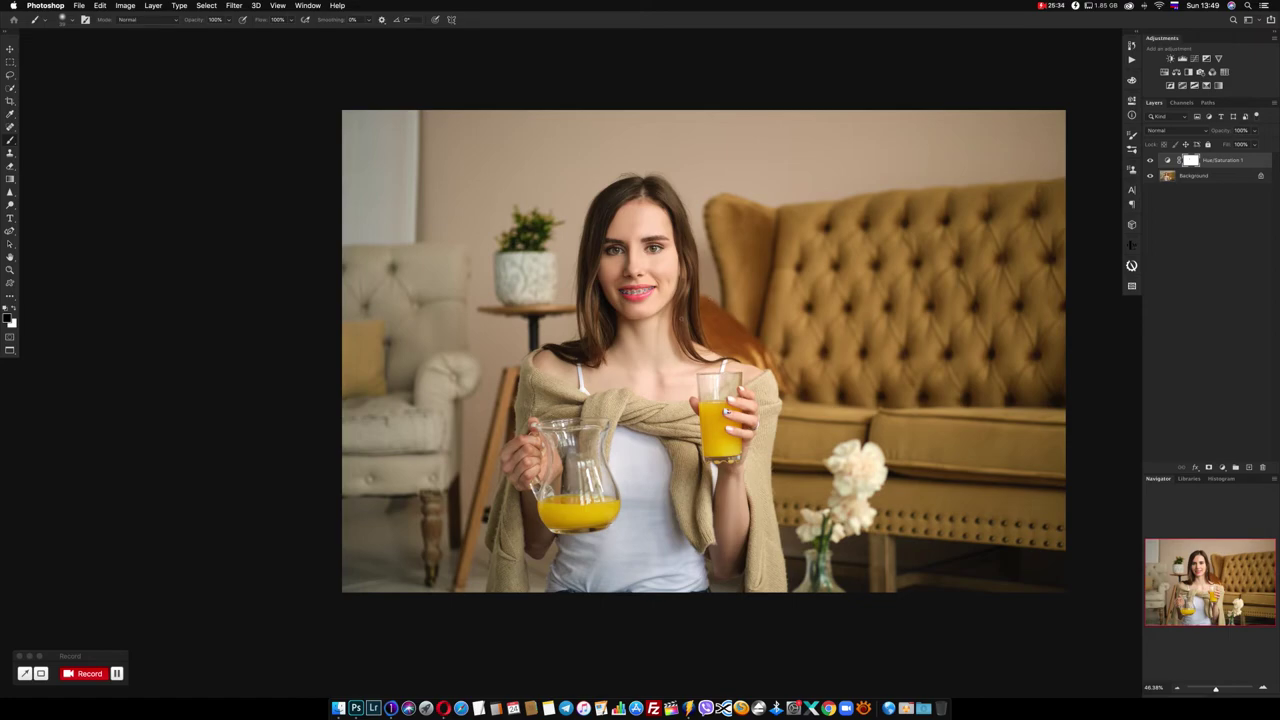
scroll(686, 317, up, 1)
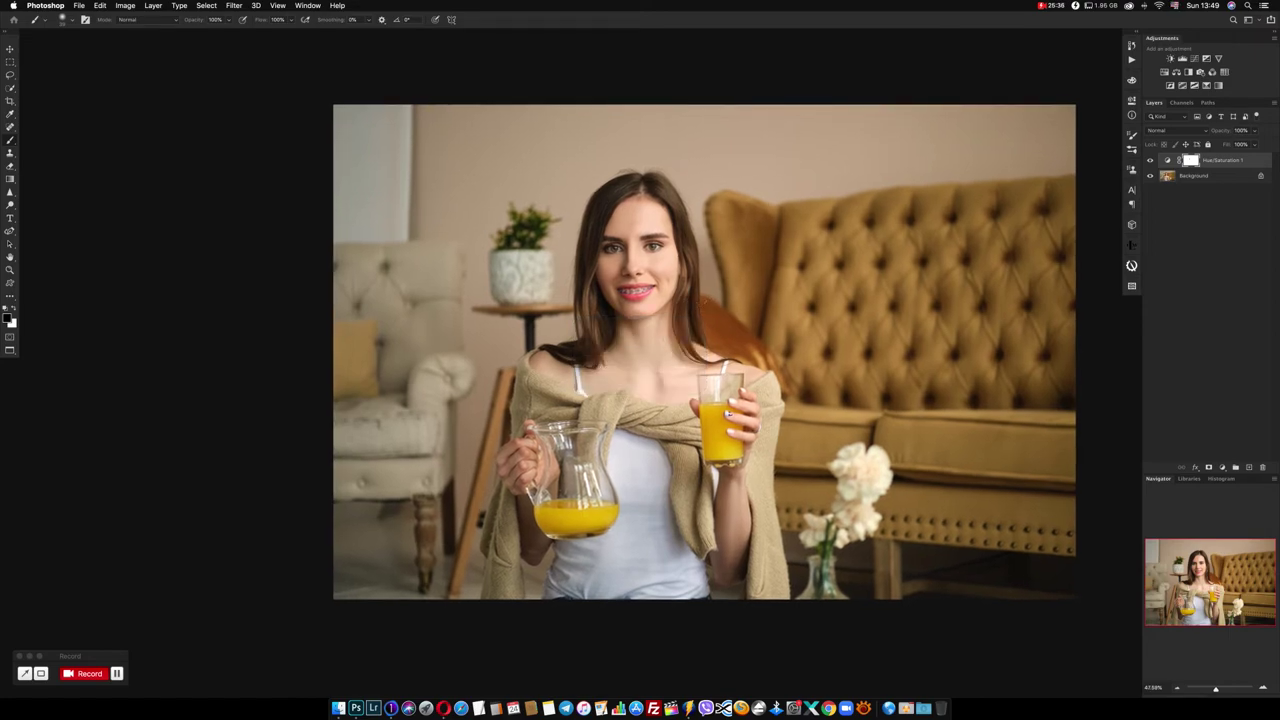
Merge the Hue/Saturation layer into Background and add a Selective Color layer targeting Yellows
key(ctrl+j)
key(Delete)
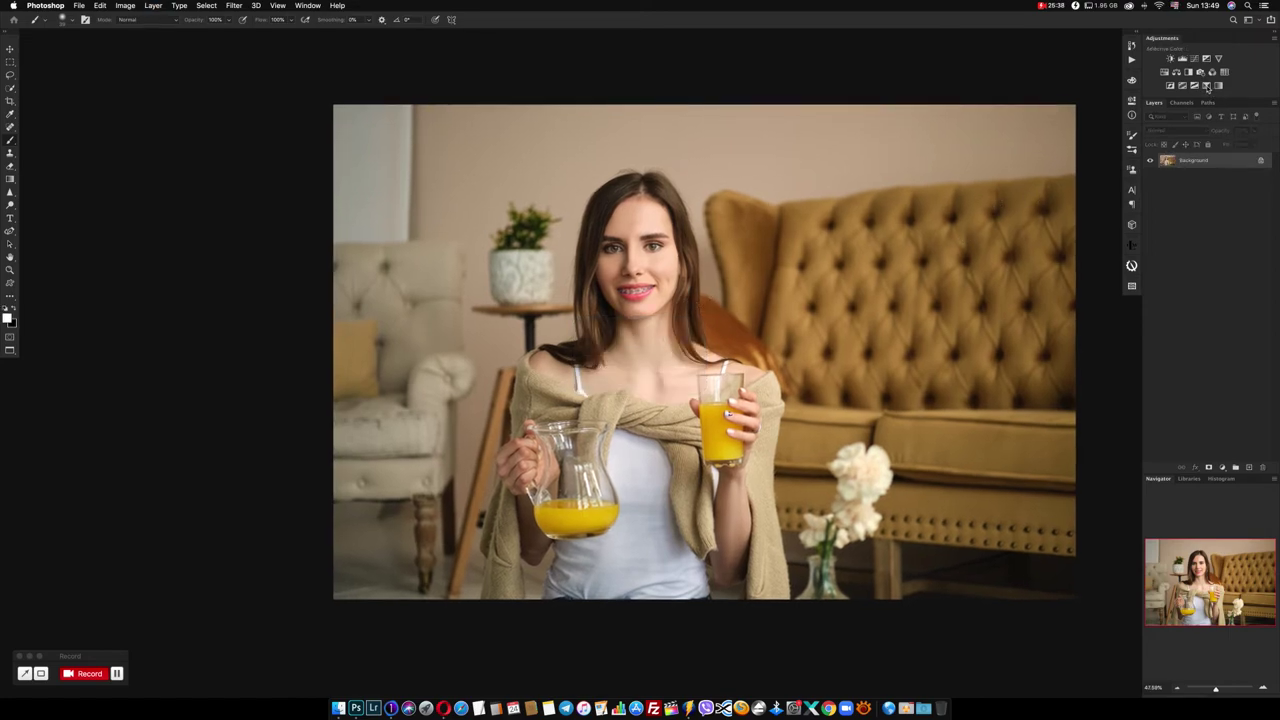
click(1206, 85)
click(1049, 136)
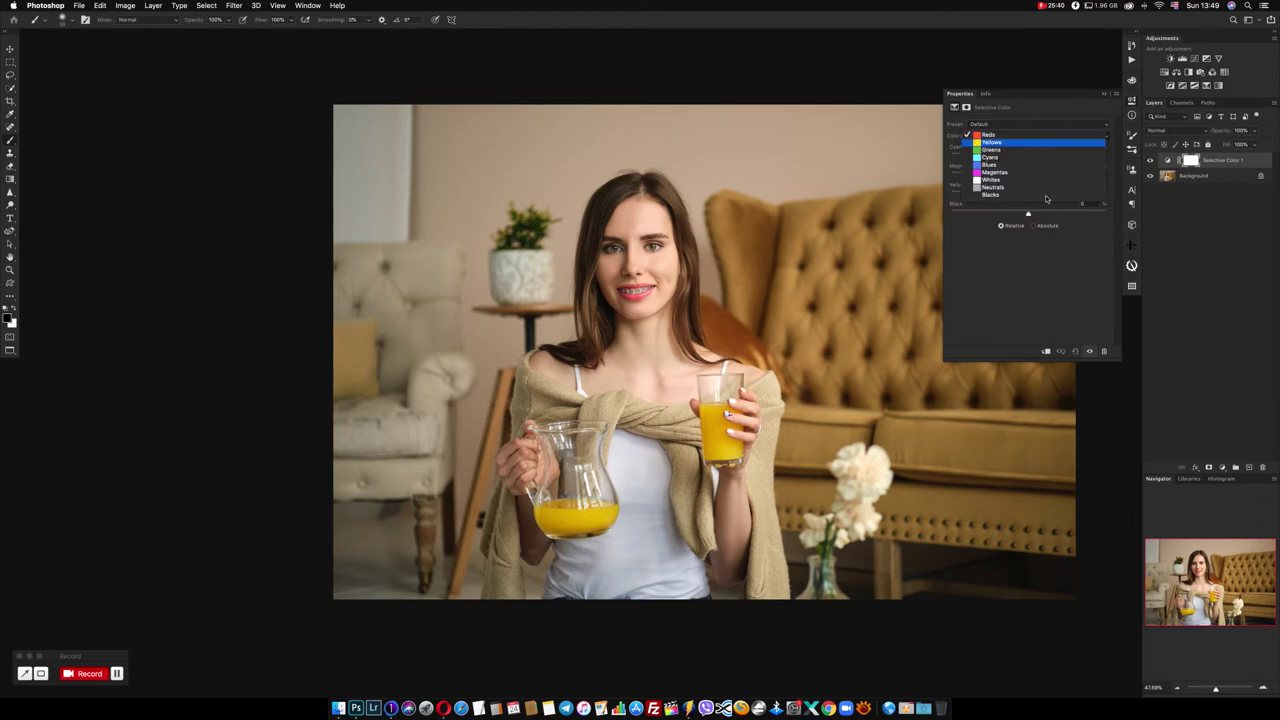
click(1040, 142)
Add black to the Yellows and reduce their Cyan to -14, then zoom in on the glass
drag(1028, 213, 1049, 214)
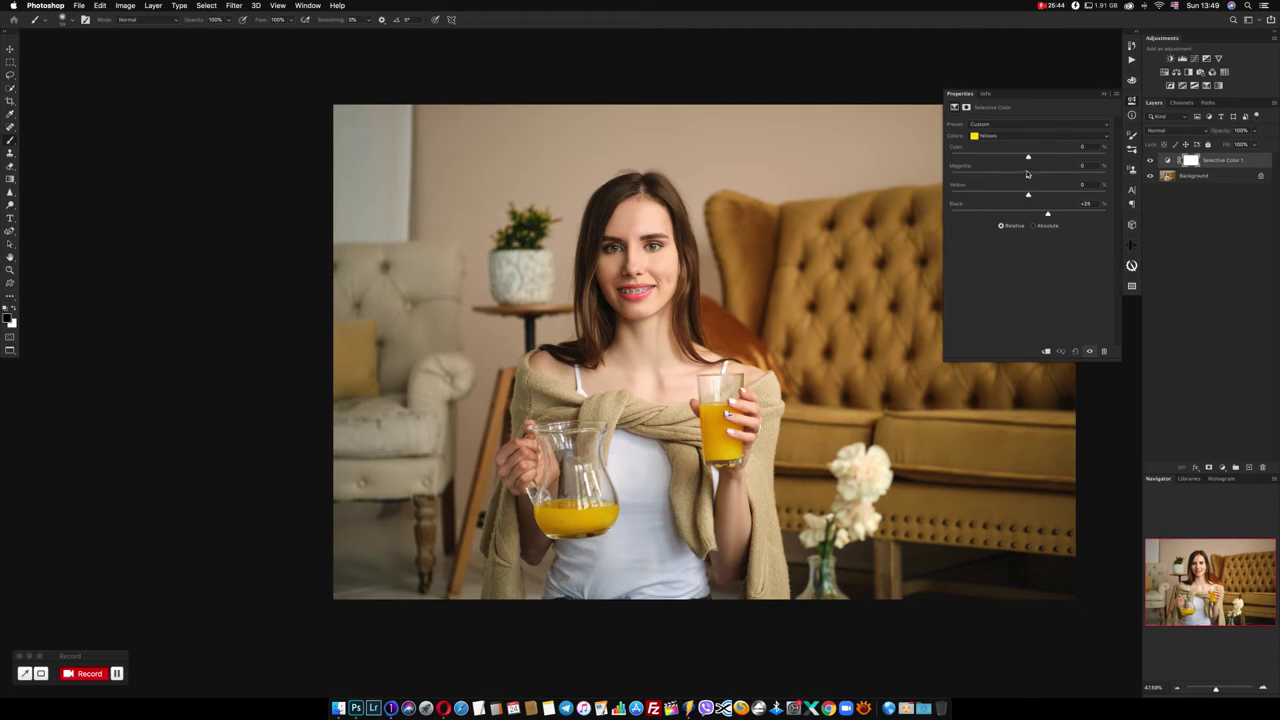
drag(1028, 157, 1013, 158)
click(1131, 100)
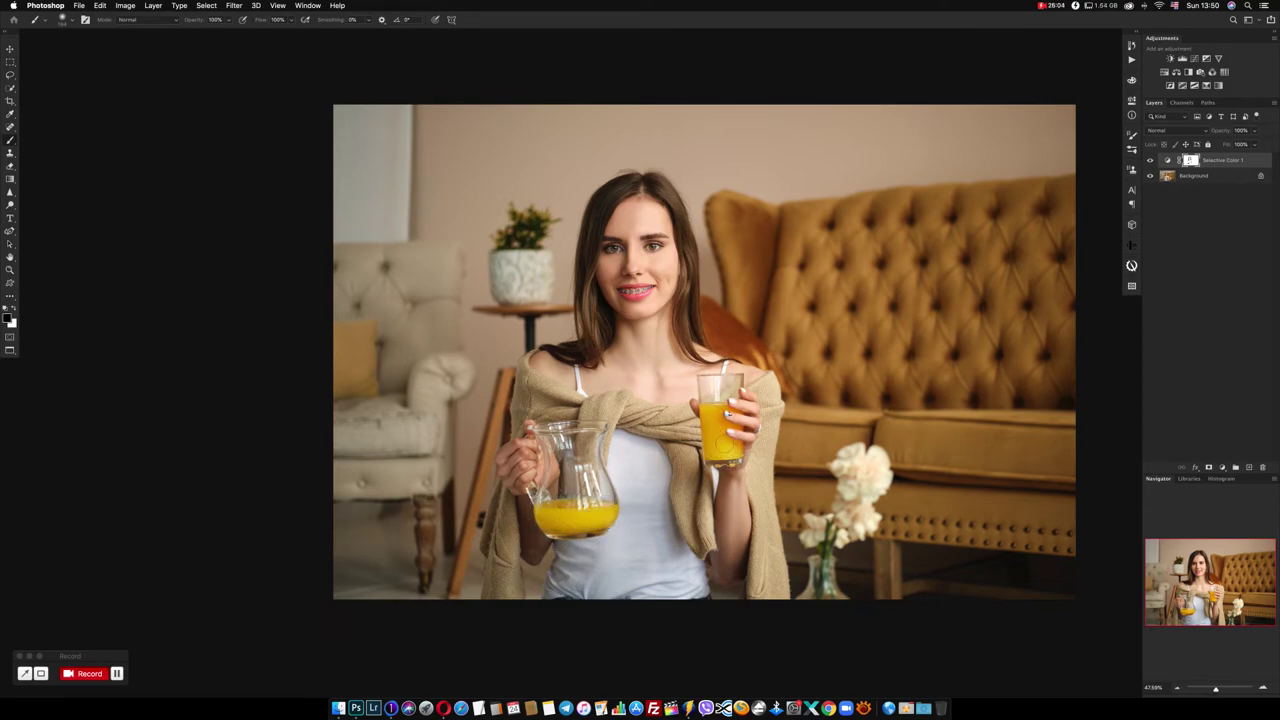
scroll(730, 432, up, 5)
scroll(727, 402, up, 3)
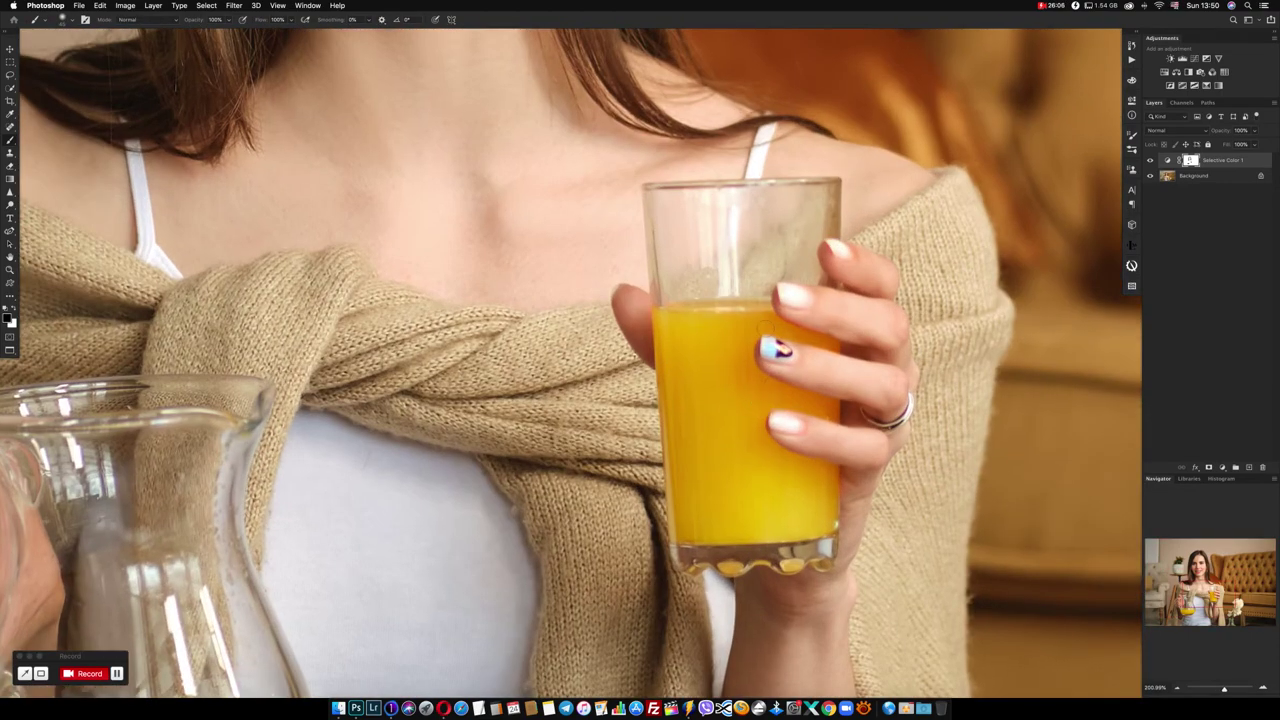
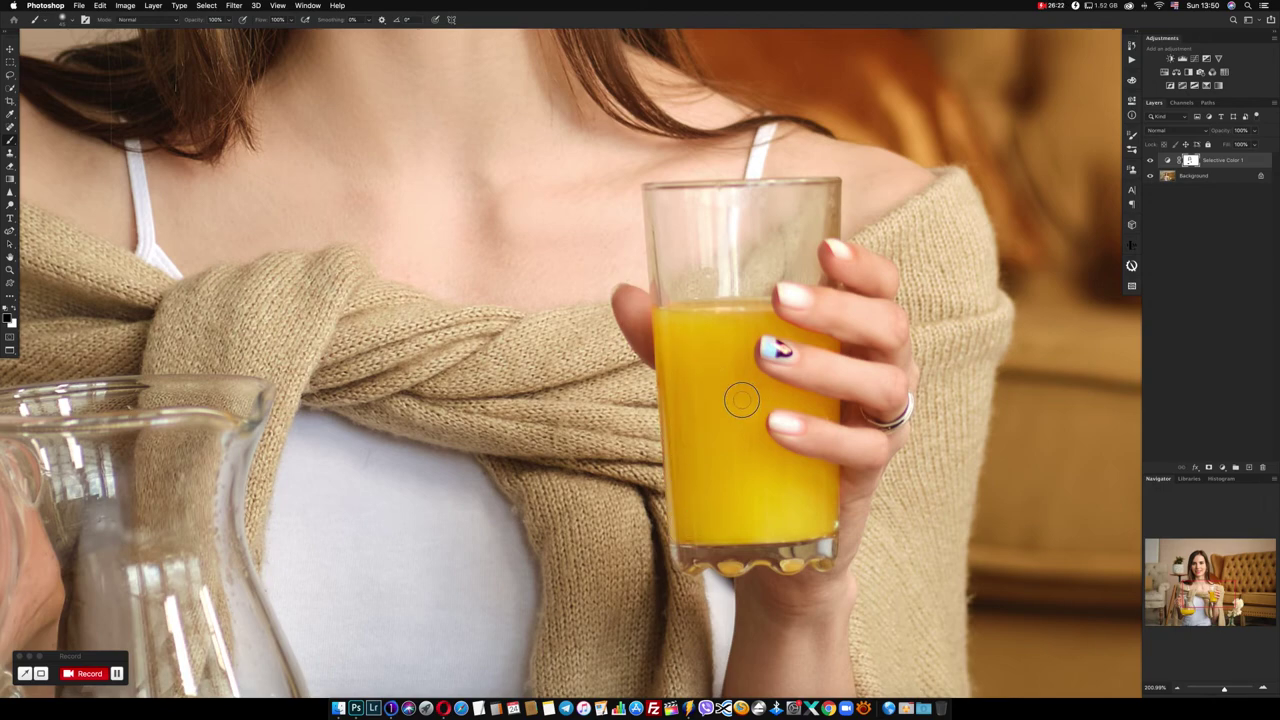
Flatten the Selective Color adjustment into the Background and duplicate it as Layer 1
scroll(672, 370, down, 2)
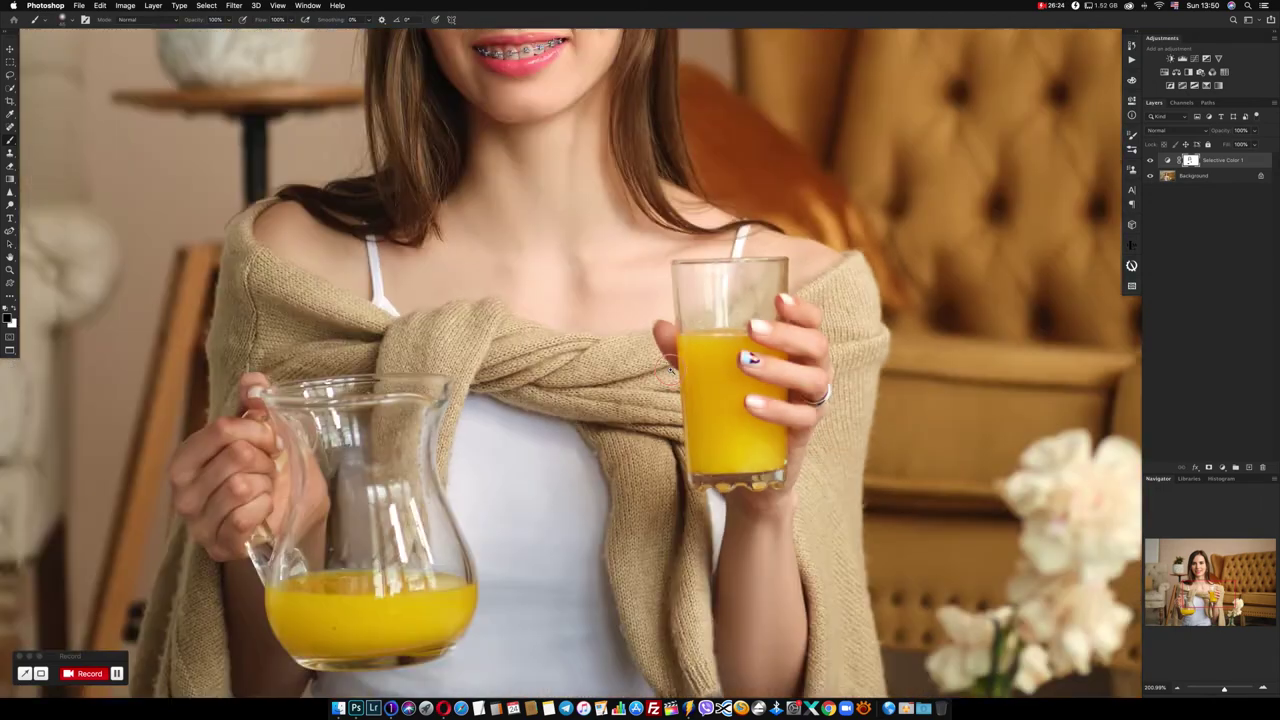
scroll(672, 370, down, 3)
scroll(566, 474, up, 3)
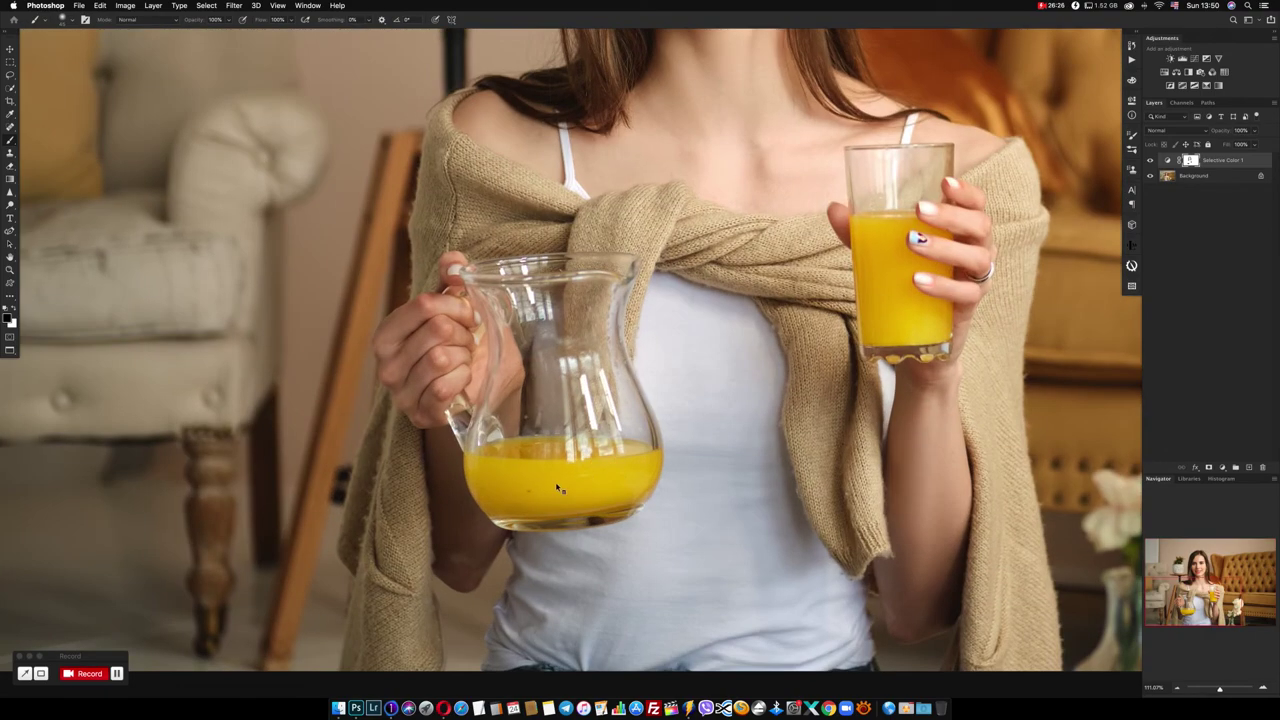
scroll(531, 451, down, 3)
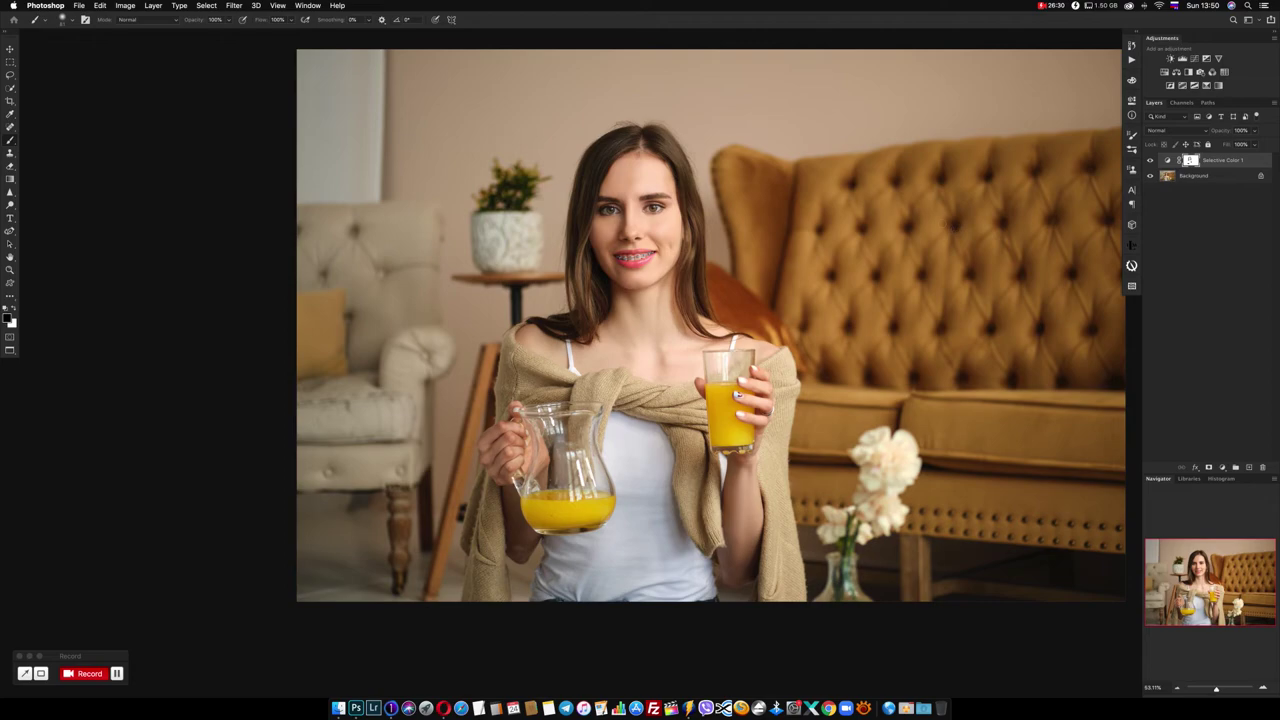
key(super+j)
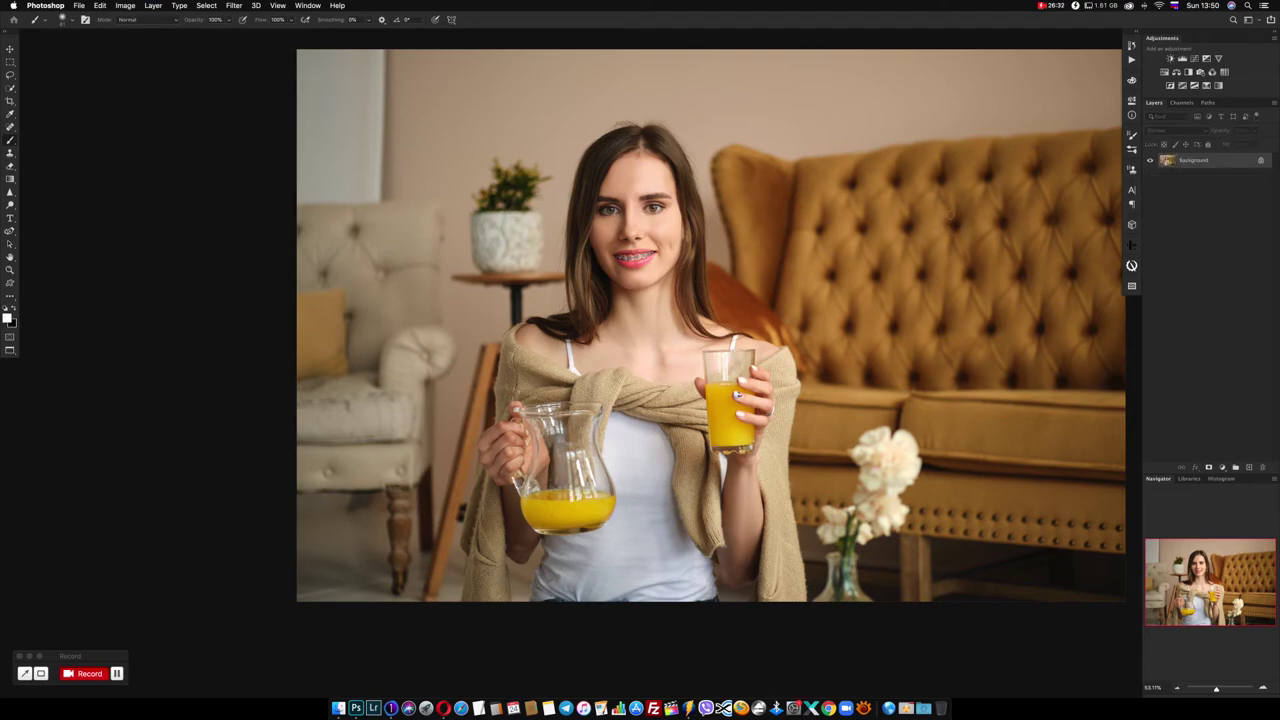
scroll(934, 210, right, 3)
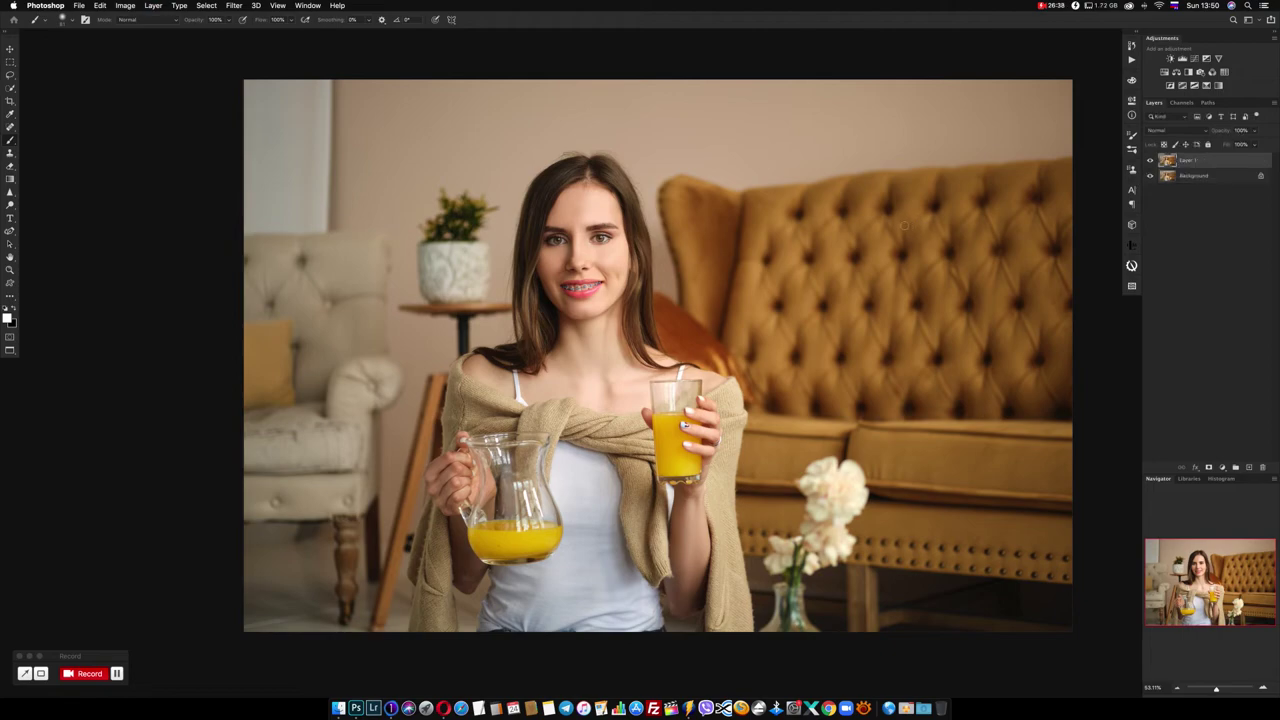
Apply a Camera Raw Filter to Layer 1 with Whites +23, Highlights -10 and Shadows +12
key(super+f)
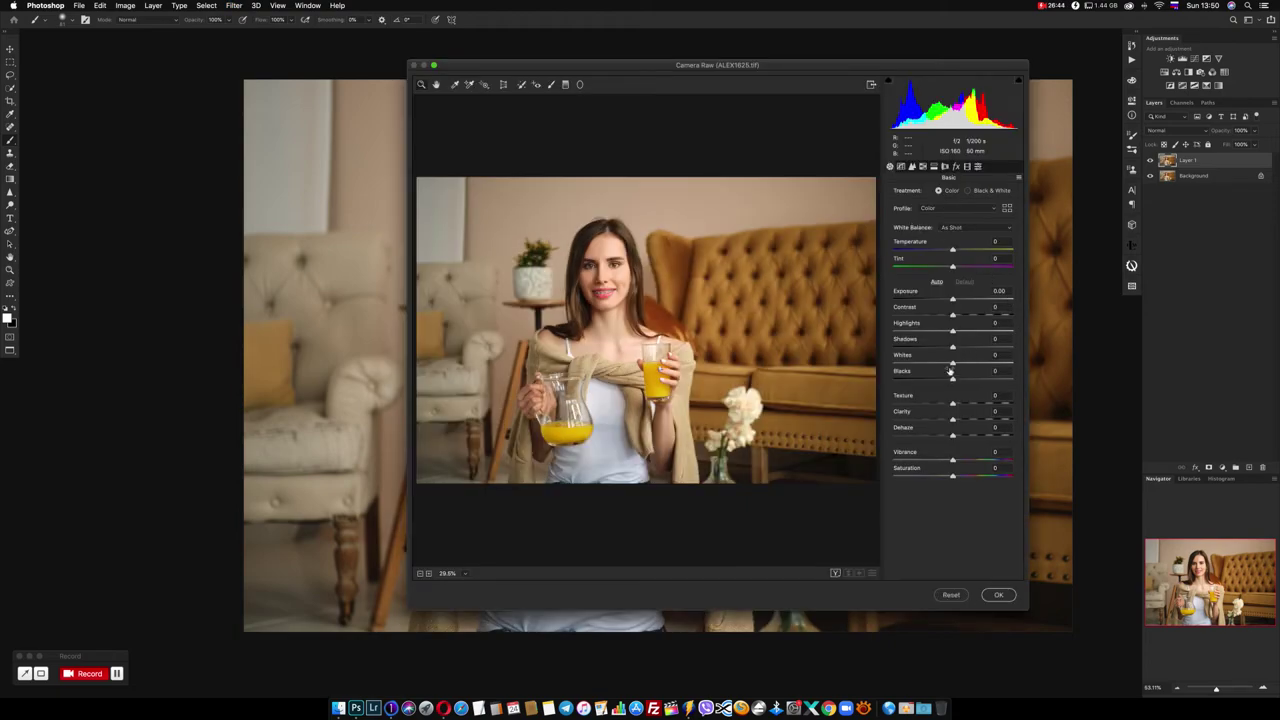
drag(952, 363, 967, 365)
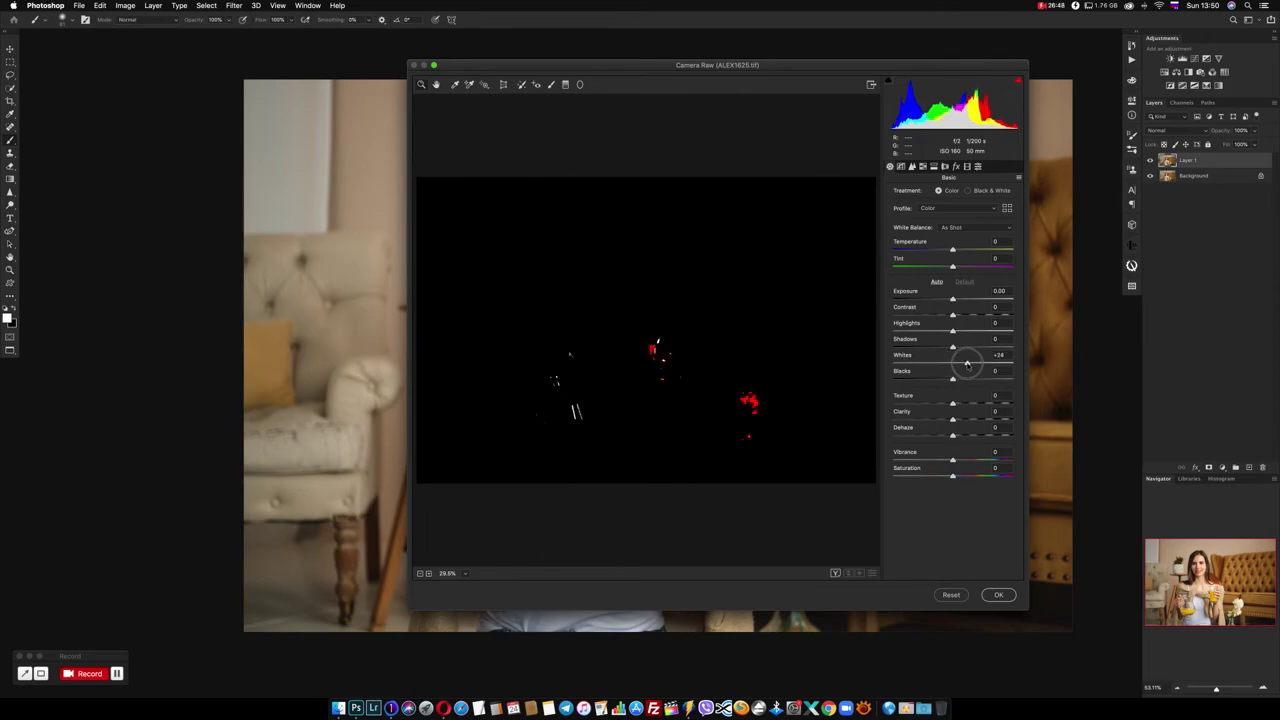
mouse_move(952, 331)
mouse_down()
mouse_move(960, 346)
mouse_move(951, 315)
mouse_up()
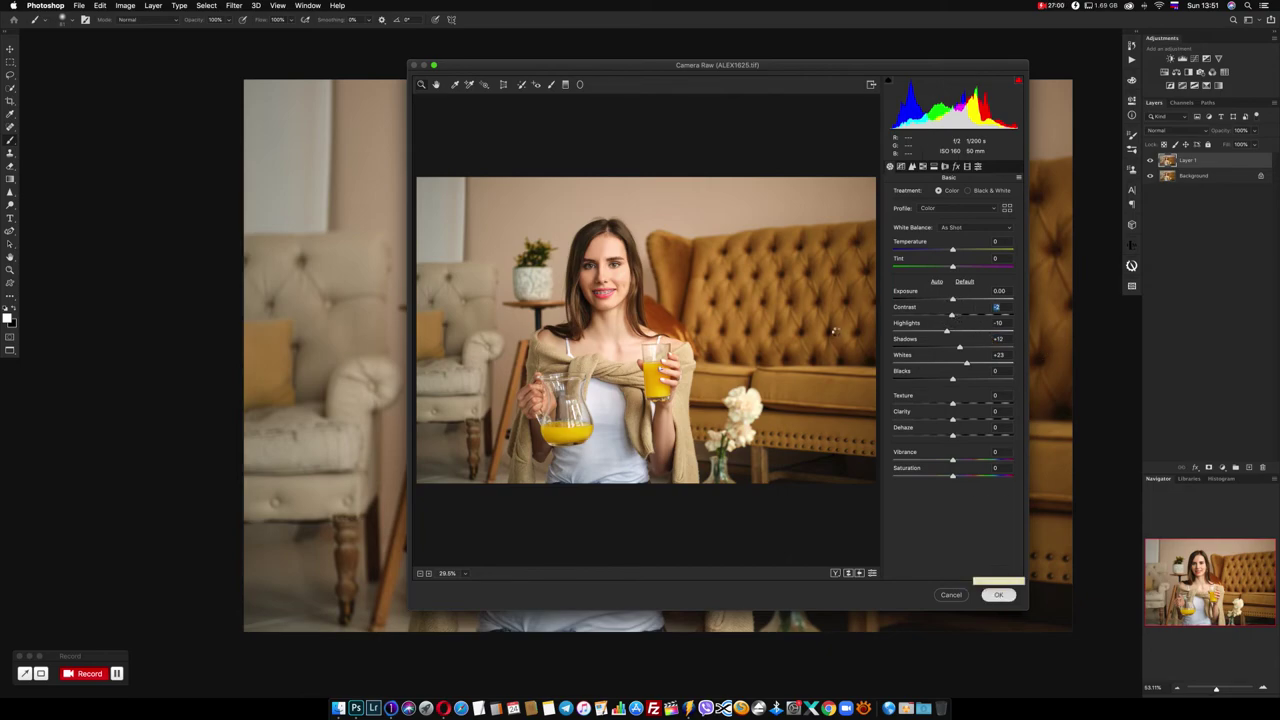
key(Return)
scroll(800, 256, down, 2)
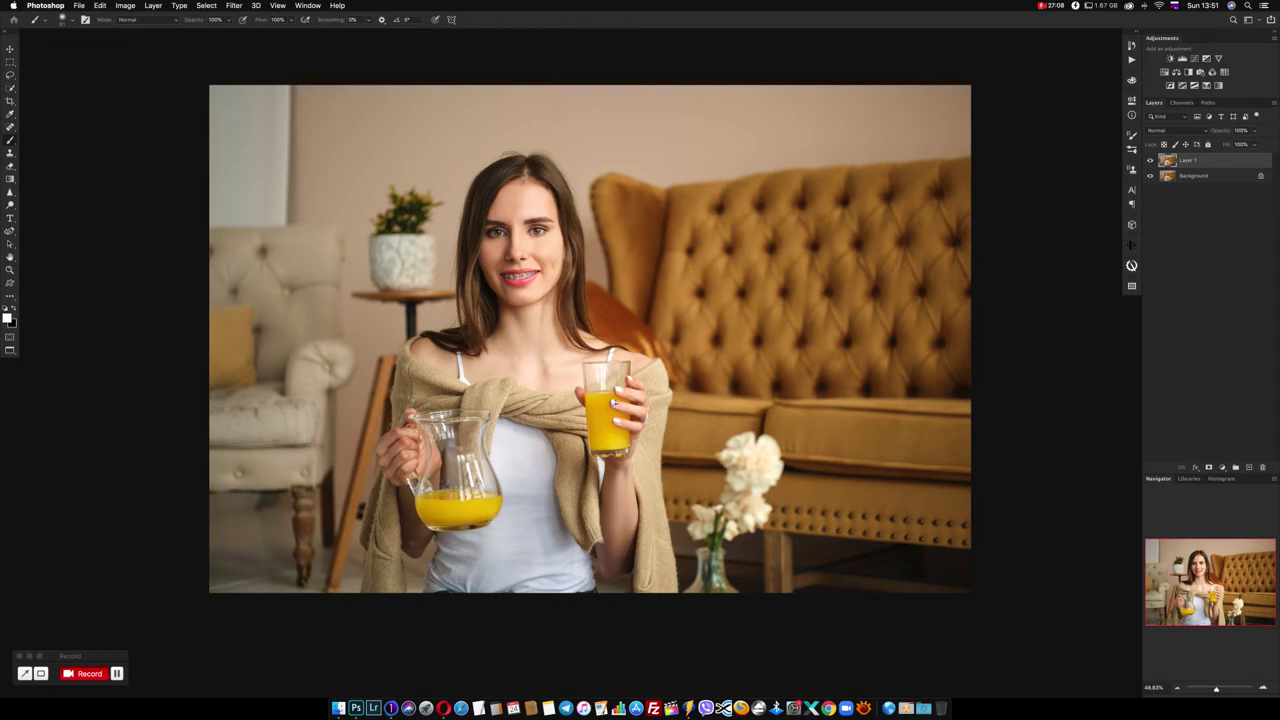
Duplicate Layer 1 and add a Hue/Saturation layer lowering Reds saturation to -54
key(ctrl+j)
click(1176, 72)
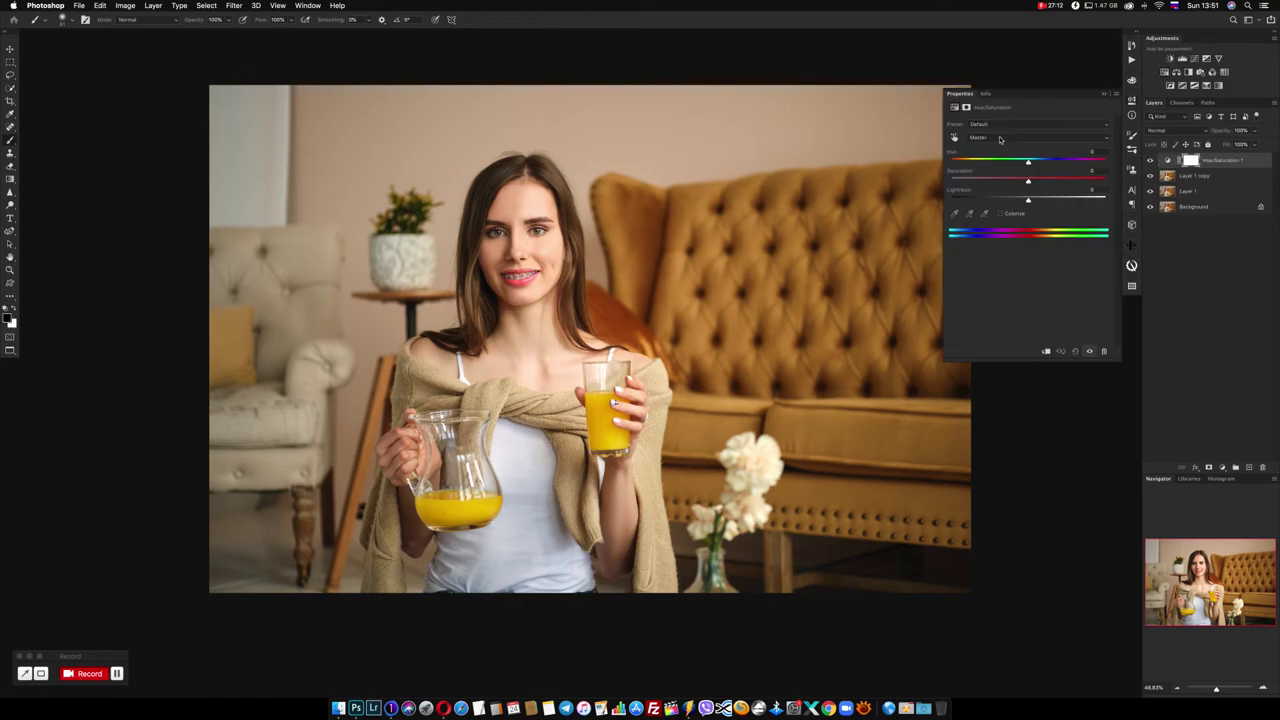
click(1000, 137)
key(Return)
drag(1029, 182, 998, 183)
drag(1028, 200, 1029, 201)
click(997, 182)
drag(993, 182, 1030, 163)
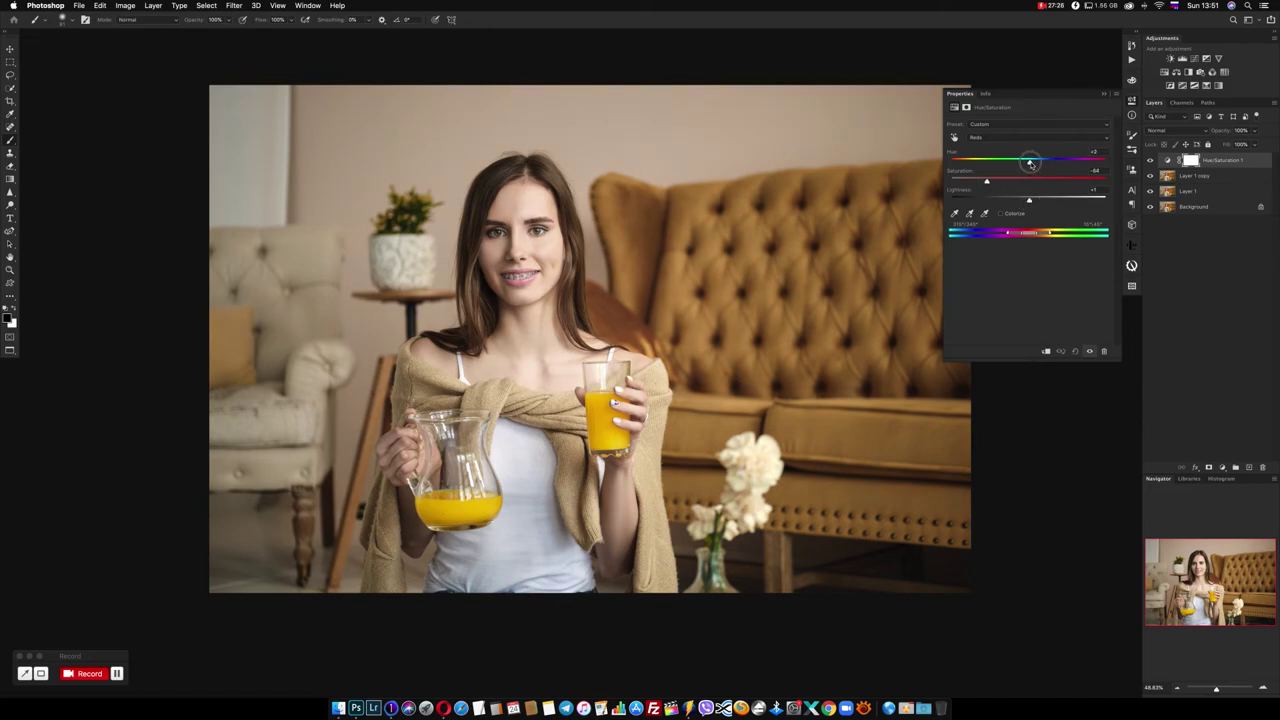
Reduce the Yellows saturation and invert the mask to black to hide the adjustment
click(1027, 139)
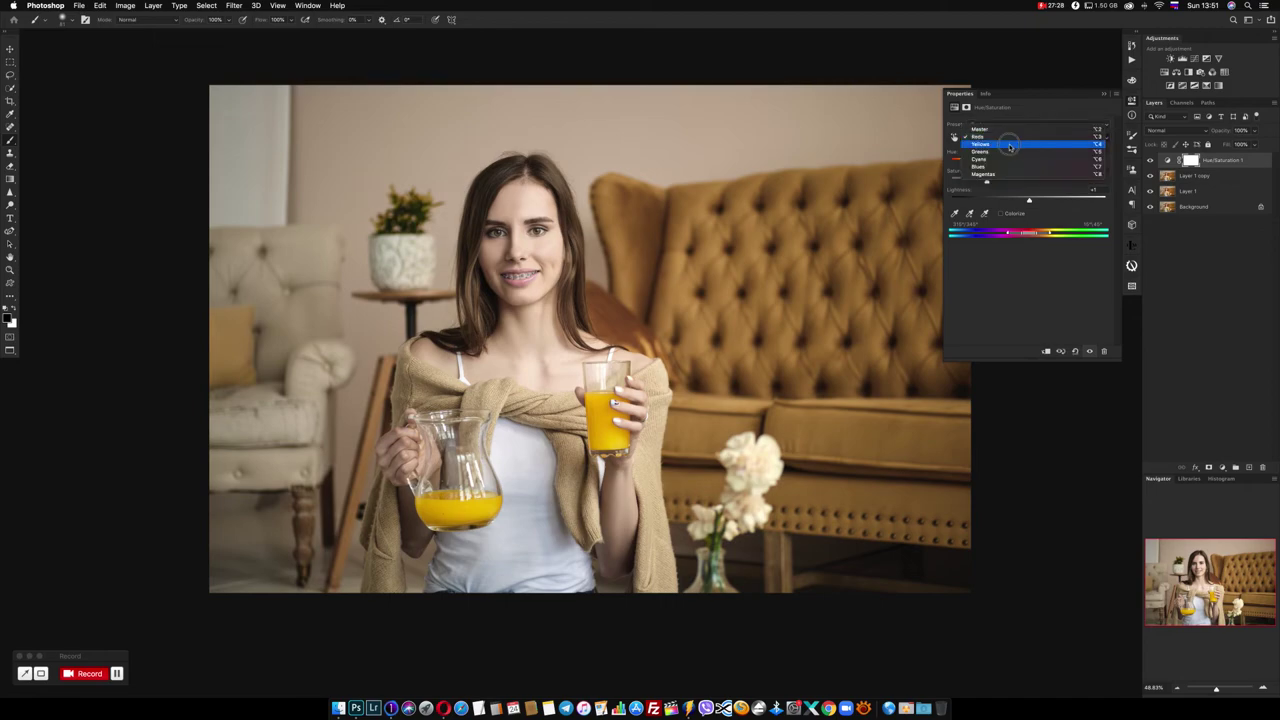
click(1010, 147)
drag(1028, 181, 1021, 181)
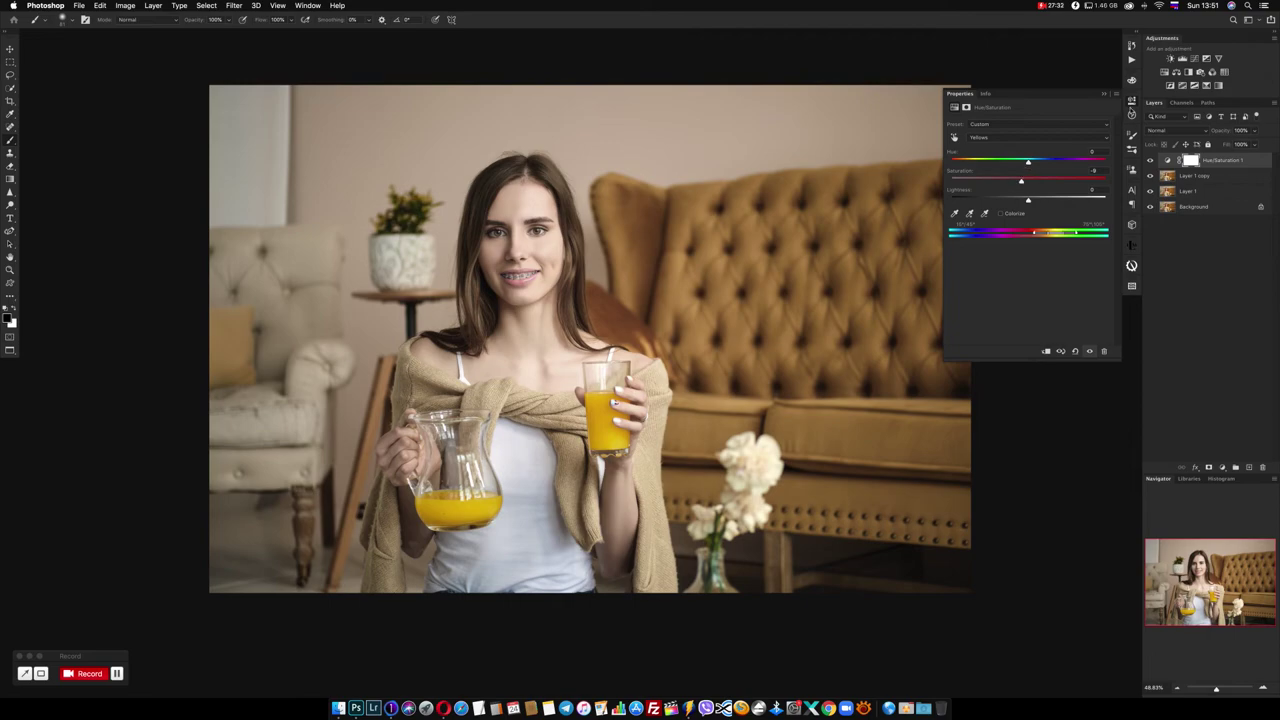
click(1131, 101)
key(ctrl+i)
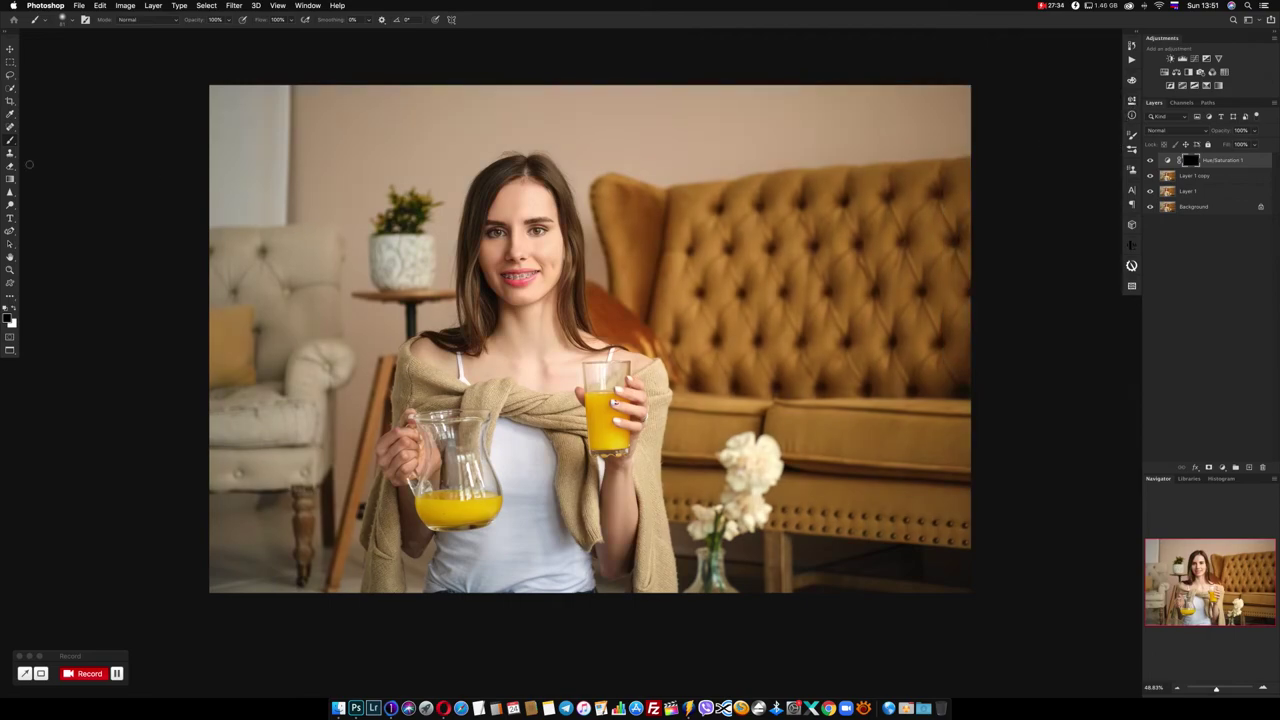
Enlarge the brush and paint white on the mask over the orange pillow
drag(845, 238, 875, 238)
key(x)
drag(625, 316, 650, 306)
With a smaller brush, paint the mask along the hair edge and down the sweater shoulder
drag(757, 289, 757, 286)
key(x)
drag(640, 292, 629, 294)
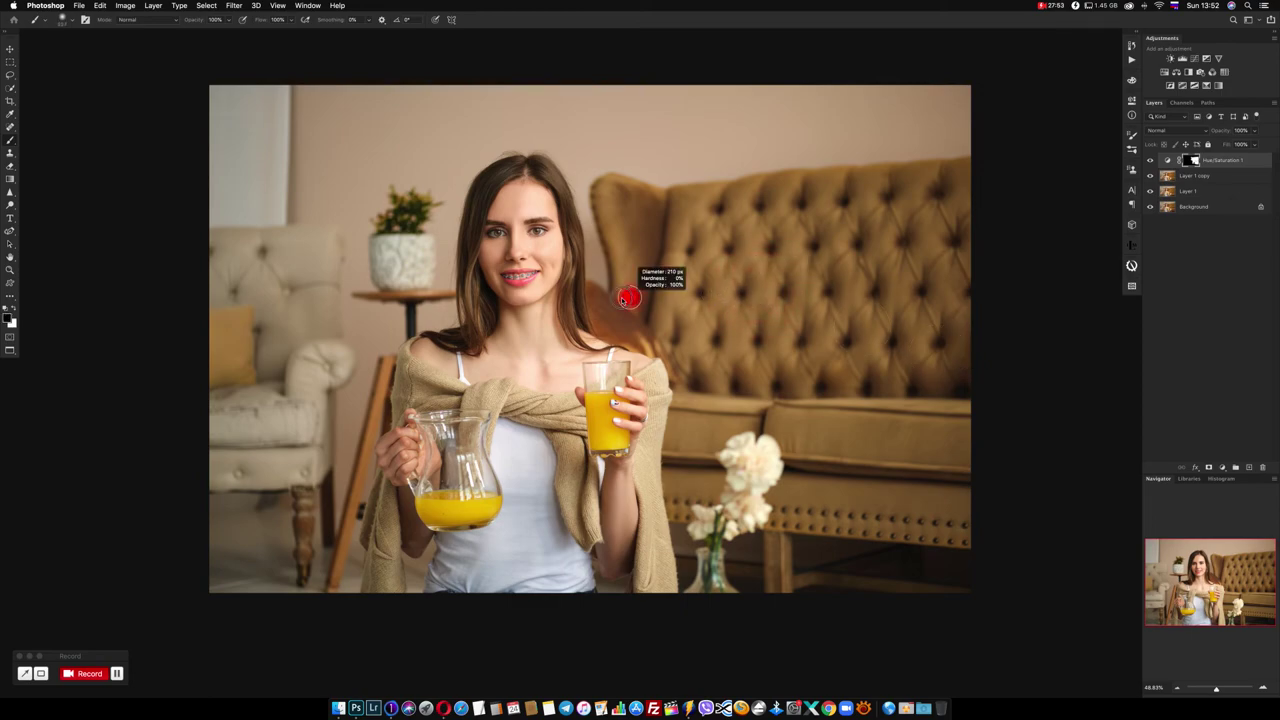
drag(594, 248, 608, 278)
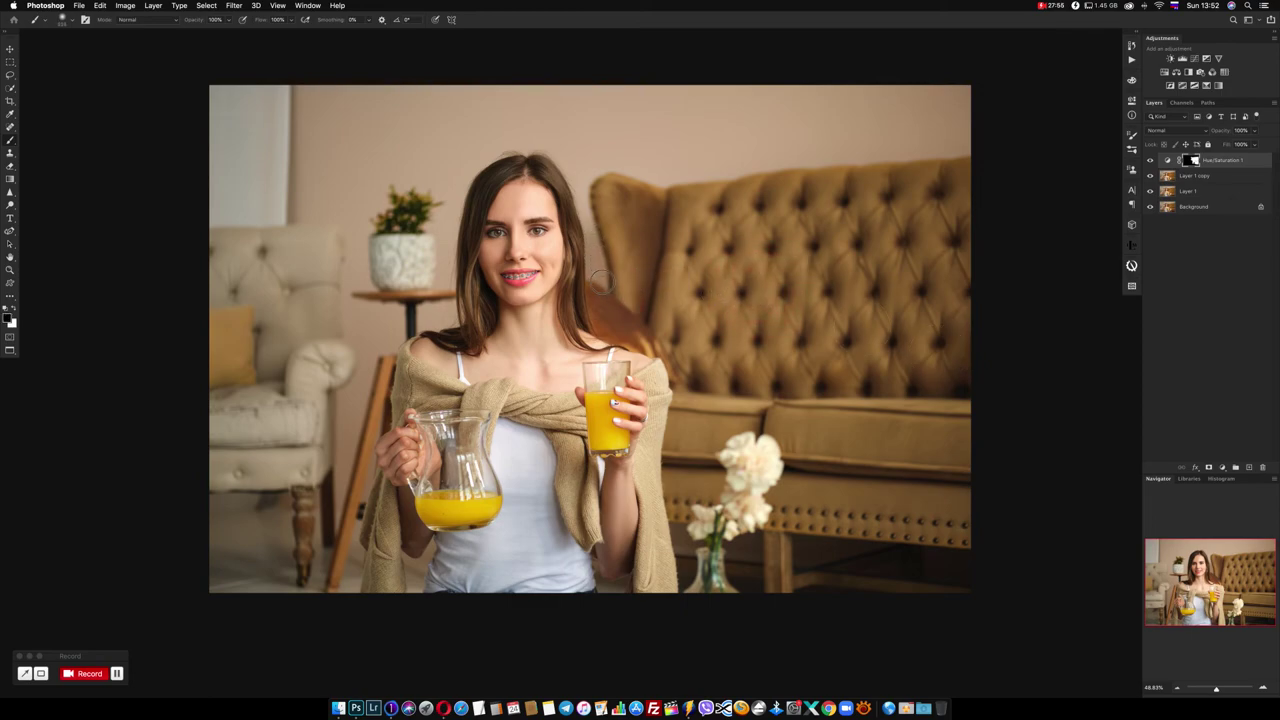
key(x)
drag(603, 296, 646, 344)
scroll(779, 311, down, 1)
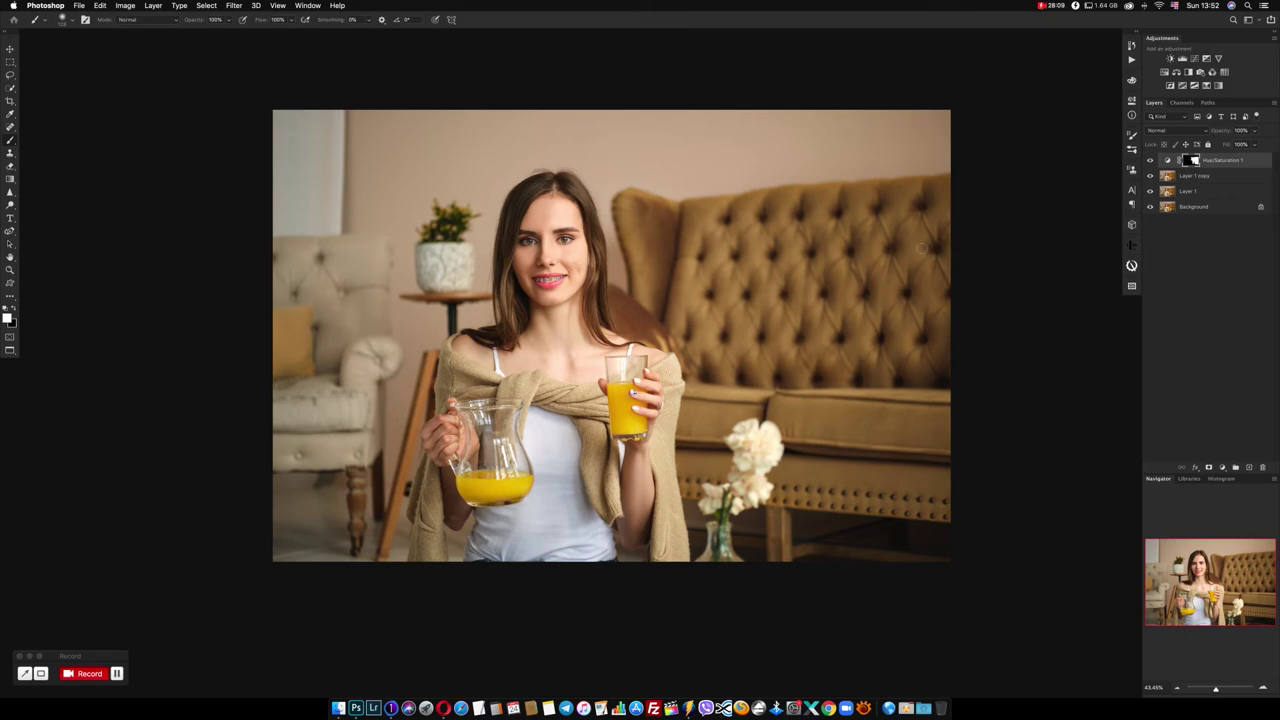
Delete the Hue/Saturation layer, duplicate Layer 1 copy as Layer 1 copy 2, and open Camera Raw
key(Delete)
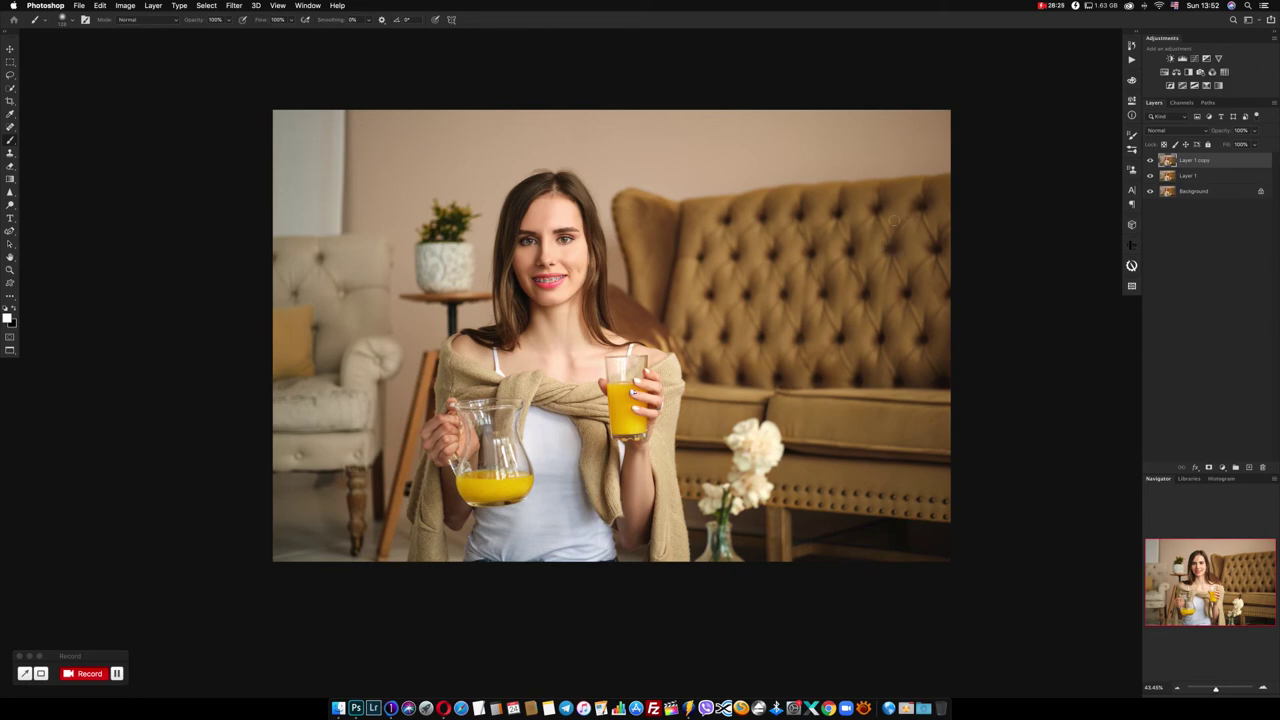
key(super+j)
key(super+f)
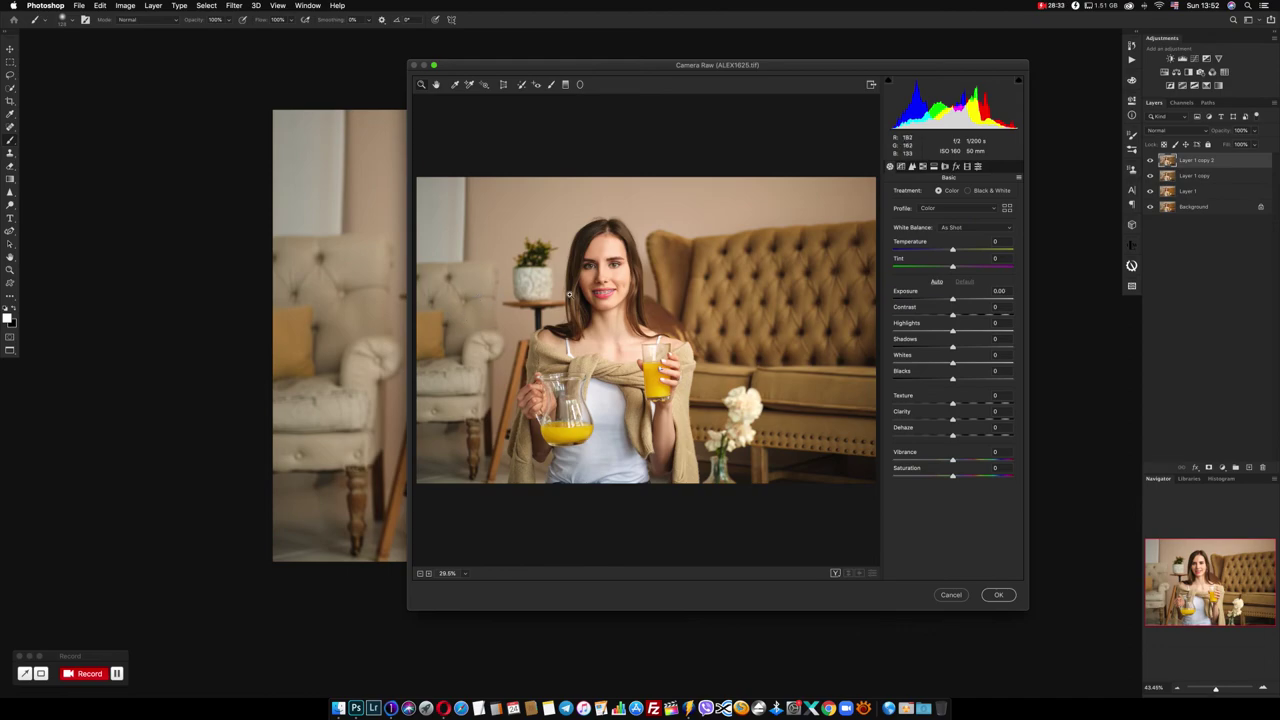
Set HSL Yellows Luminance +35, Greens Saturation +46, Yellows Hue +43, Greens Hue +24, and apply
click(922, 166)
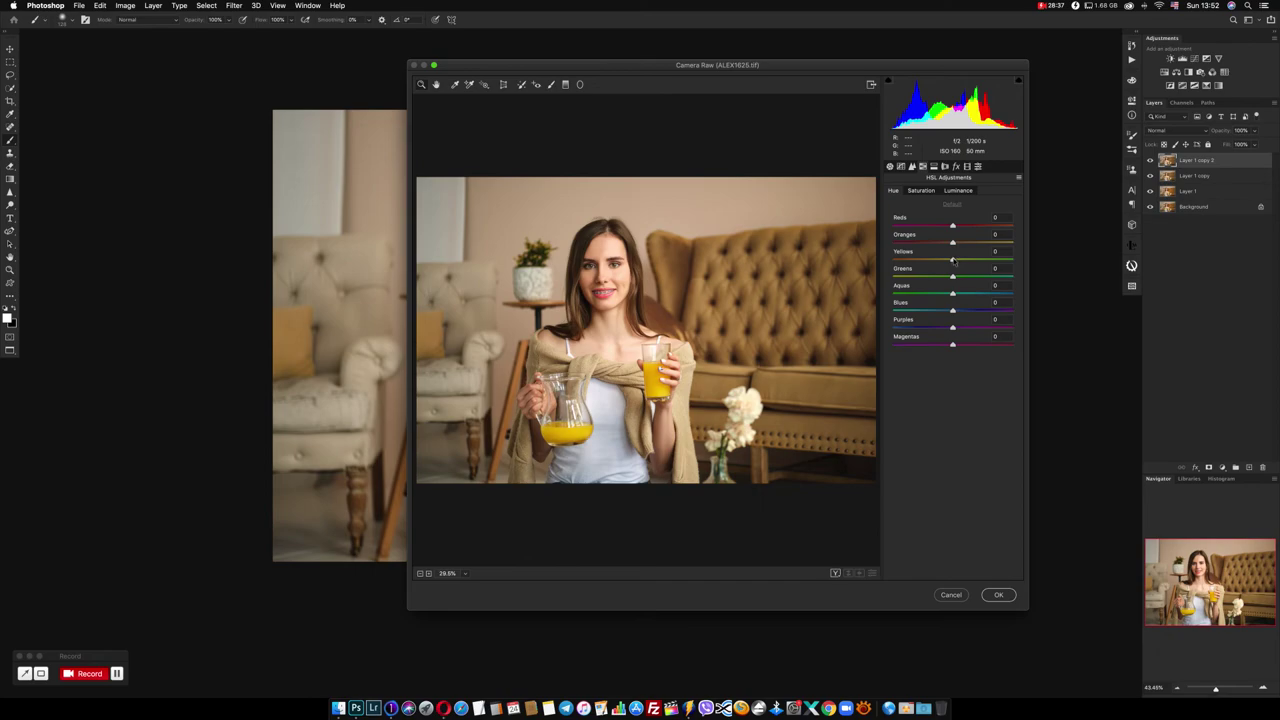
mouse_move(953, 259)
mouse_down()
mouse_move(973, 259)
mouse_move(966, 282)
mouse_move(977, 260)
mouse_move(979, 273)
mouse_up()
click(921, 190)
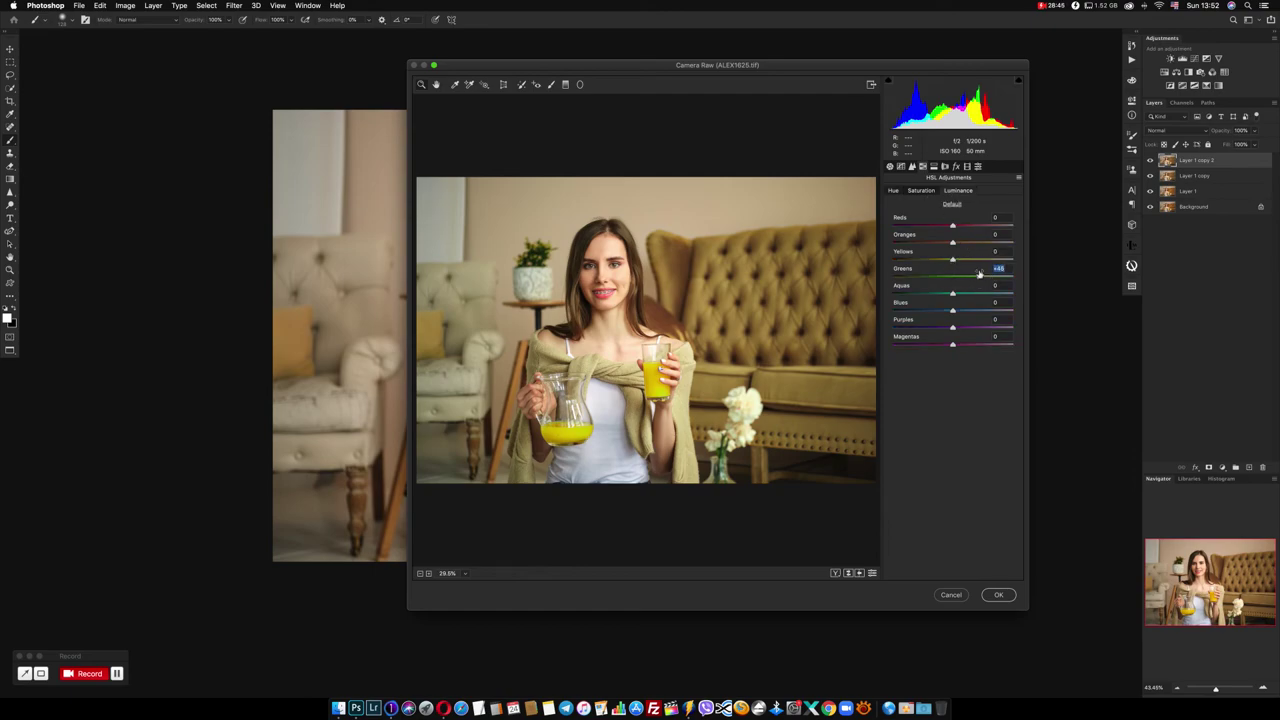
click(895, 191)
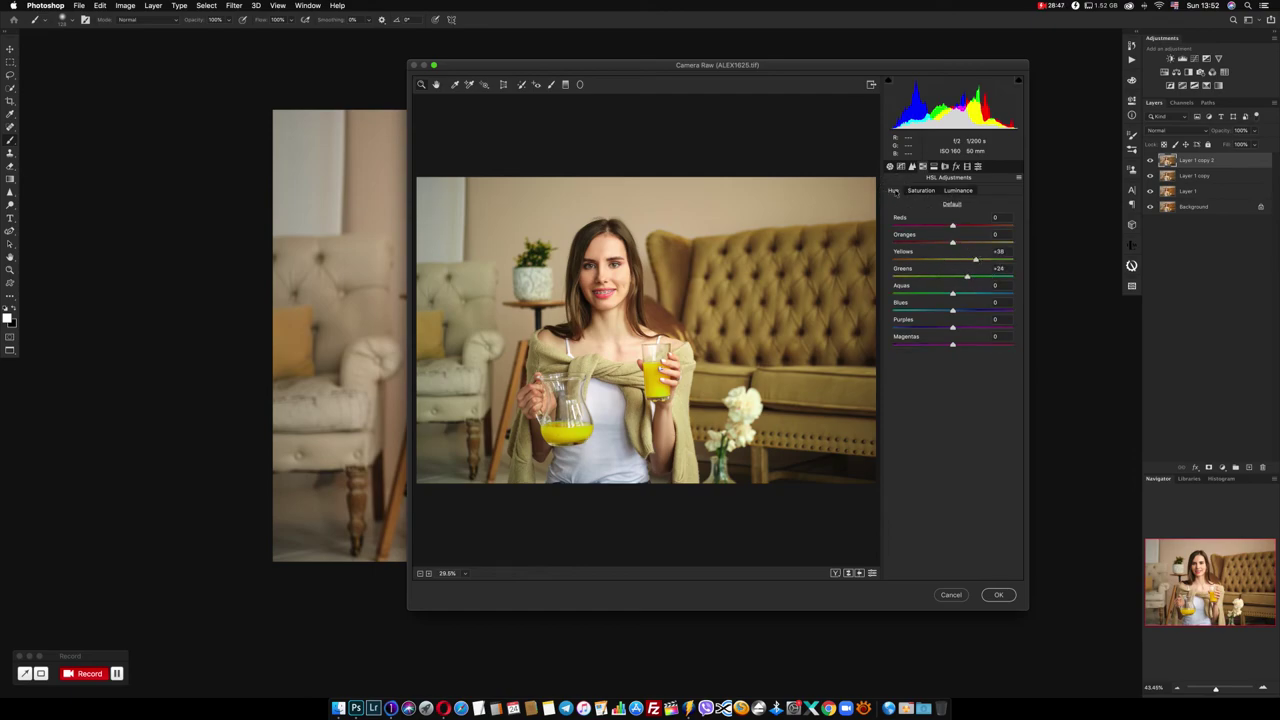
drag(976, 259, 979, 259)
click(998, 595)
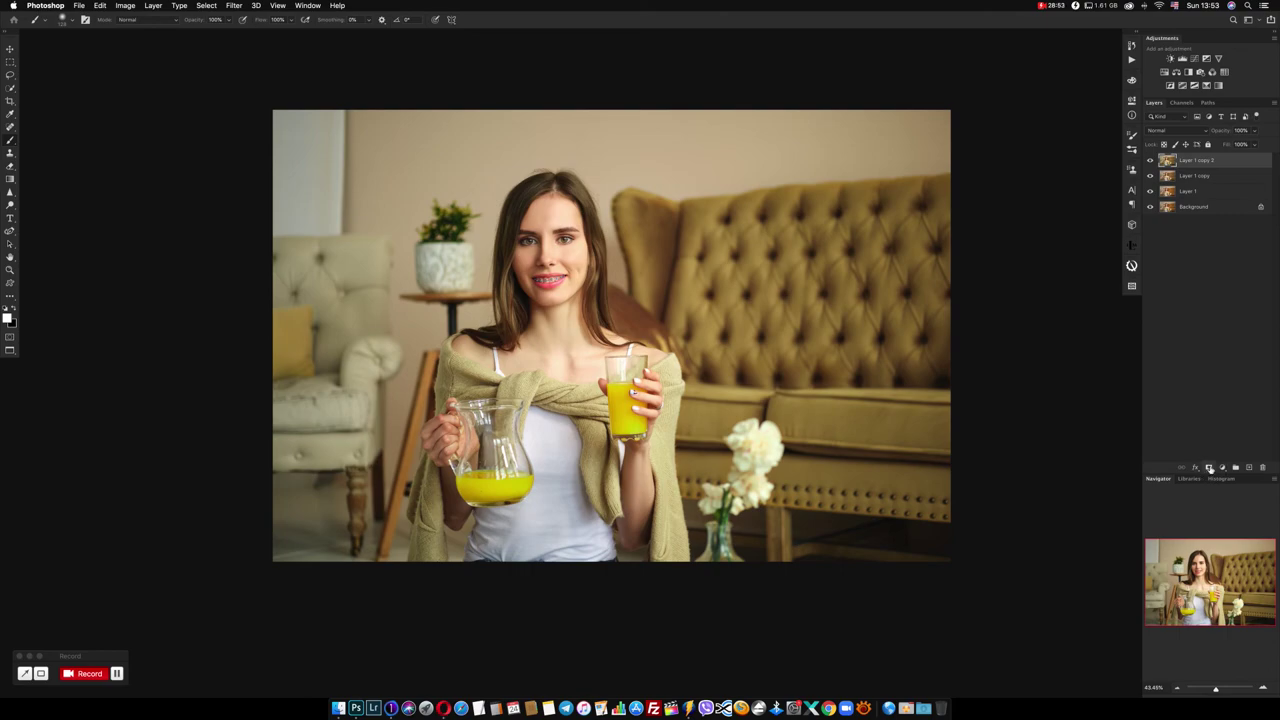
Set the top copy layer to Color blend mode and merge it down into Layer 1
alt+click(1208, 467)
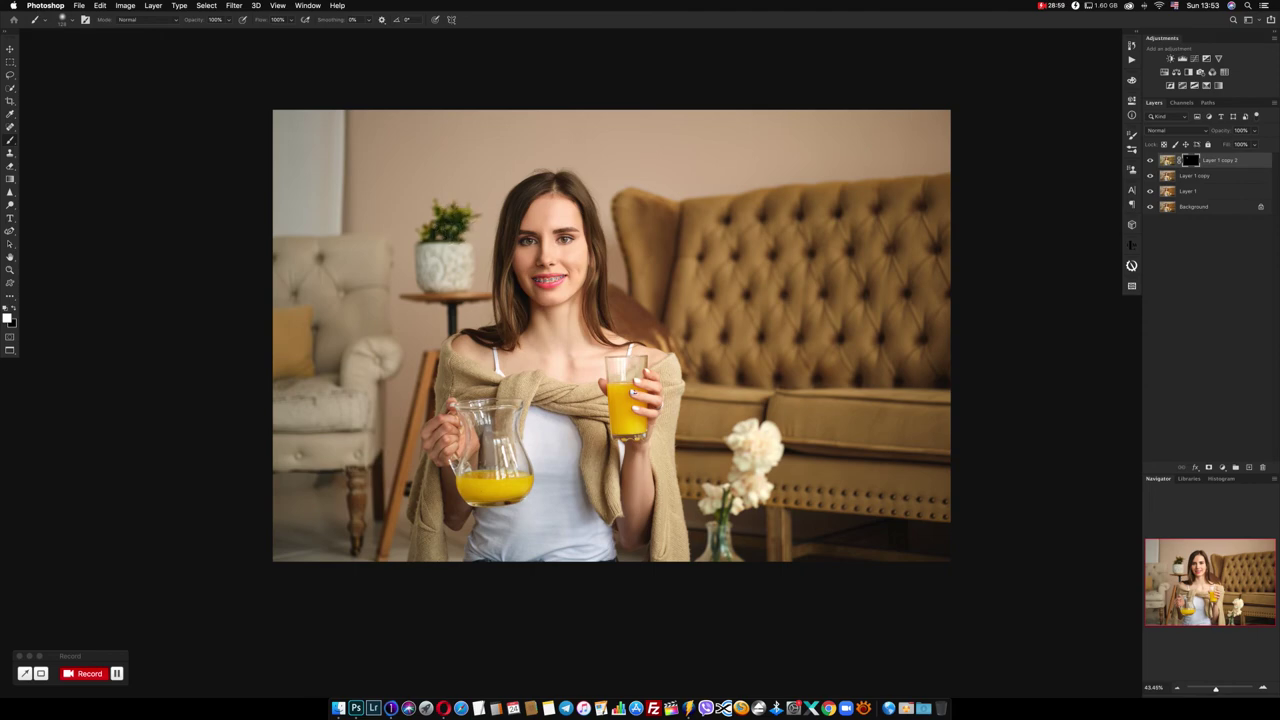
drag(459, 219, 476, 217)
right_click(1155, 162)
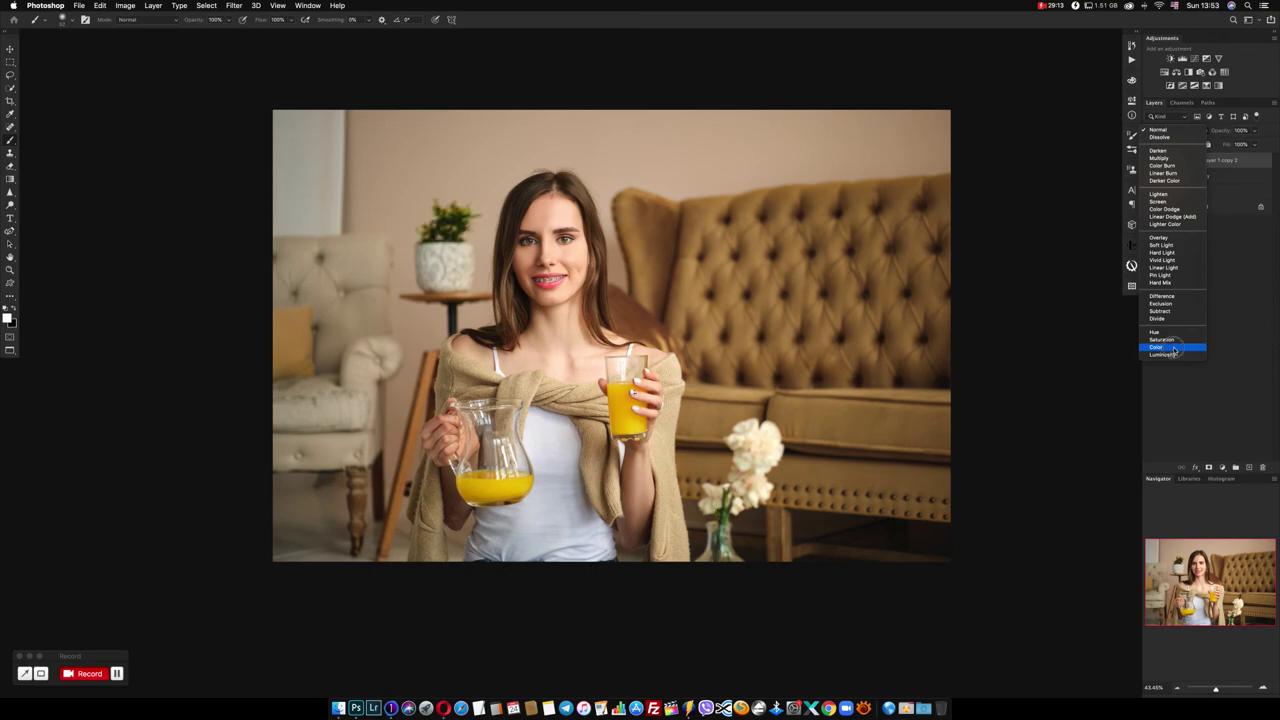
click(1171, 351)
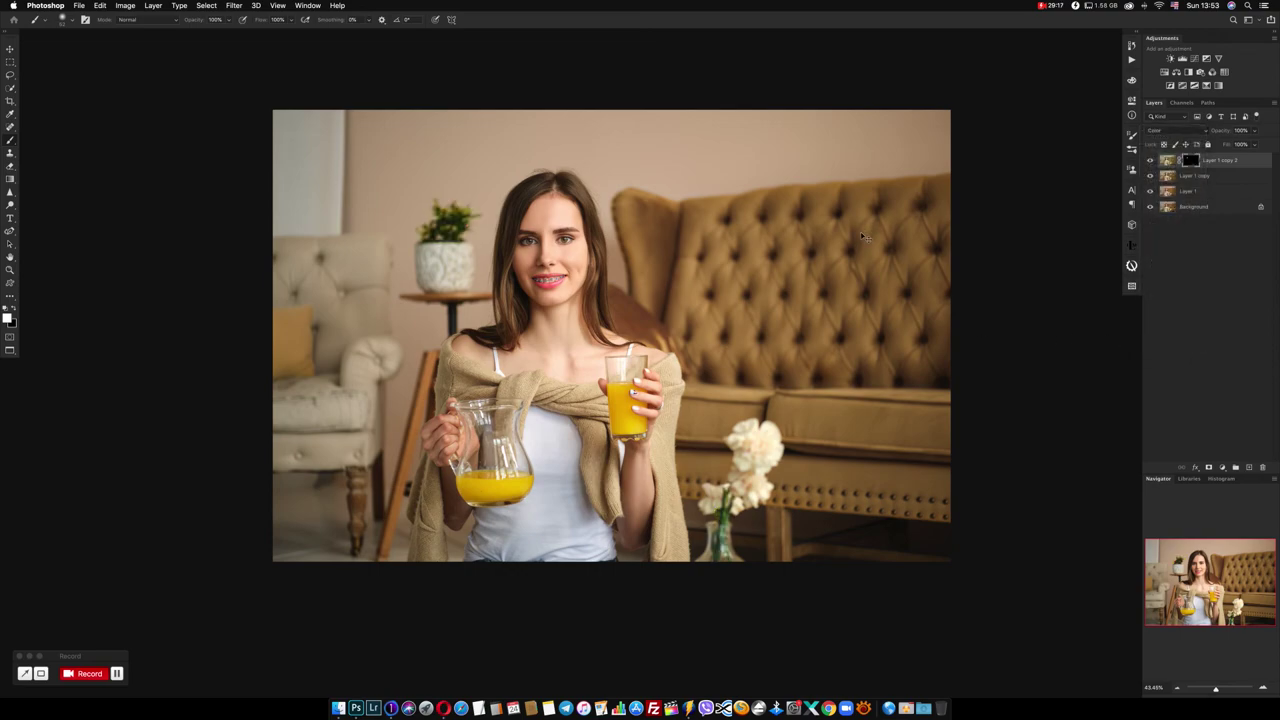
key(super+e)
key(super+e)
key(super+e)
Stamp the visible layers into a new Layer 1 and add a Levels layer with midtones 1.20
key(super+j)
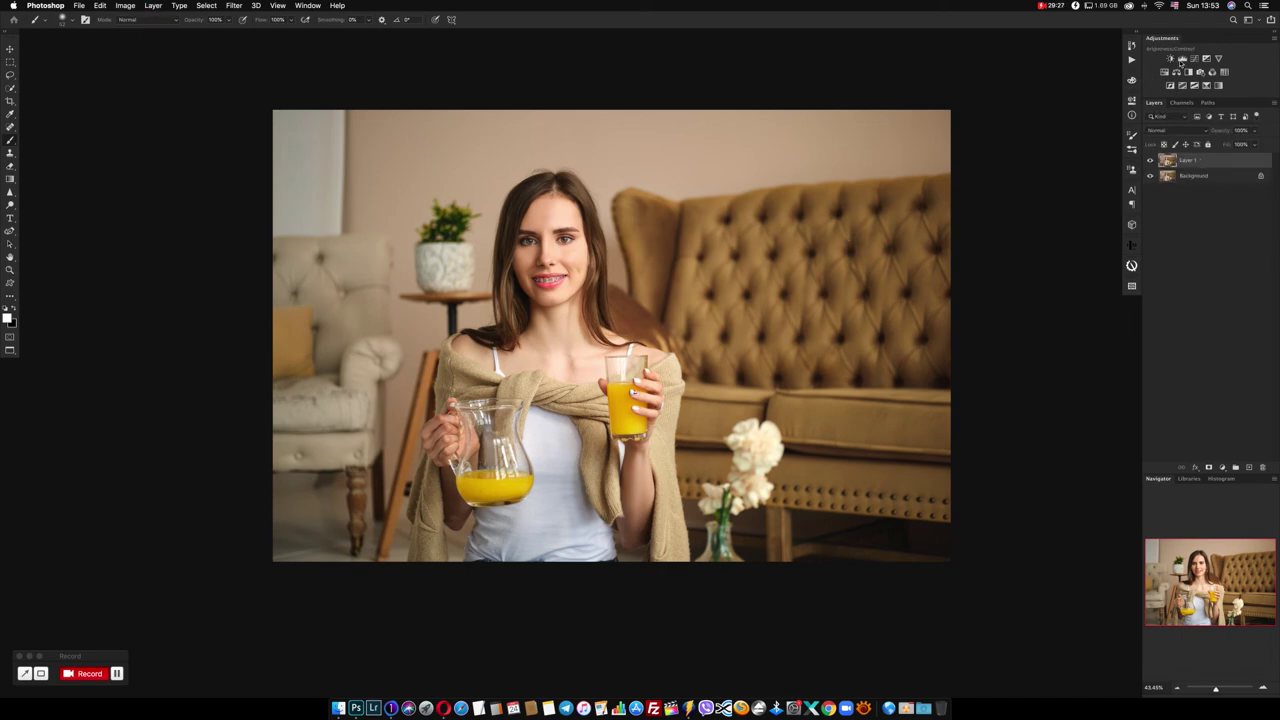
click(1182, 59)
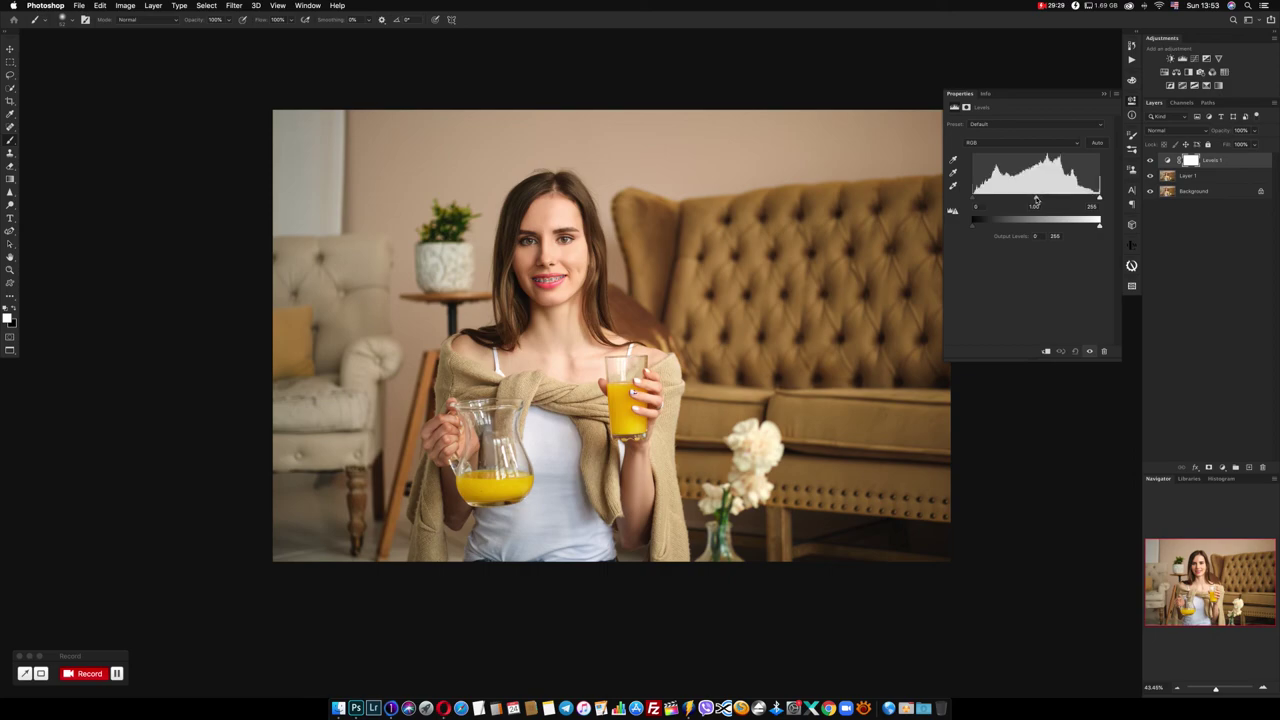
drag(1036, 200, 1029, 198)
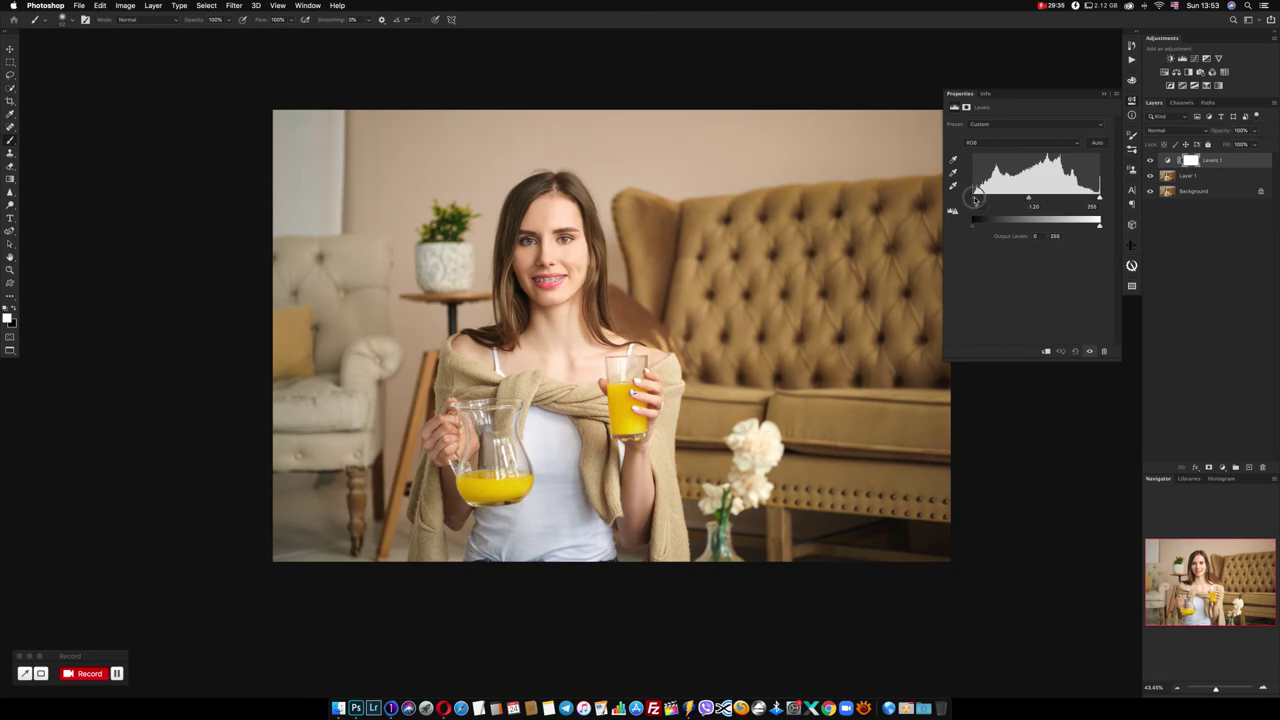
drag(976, 199, 977, 201)
click(1131, 100)
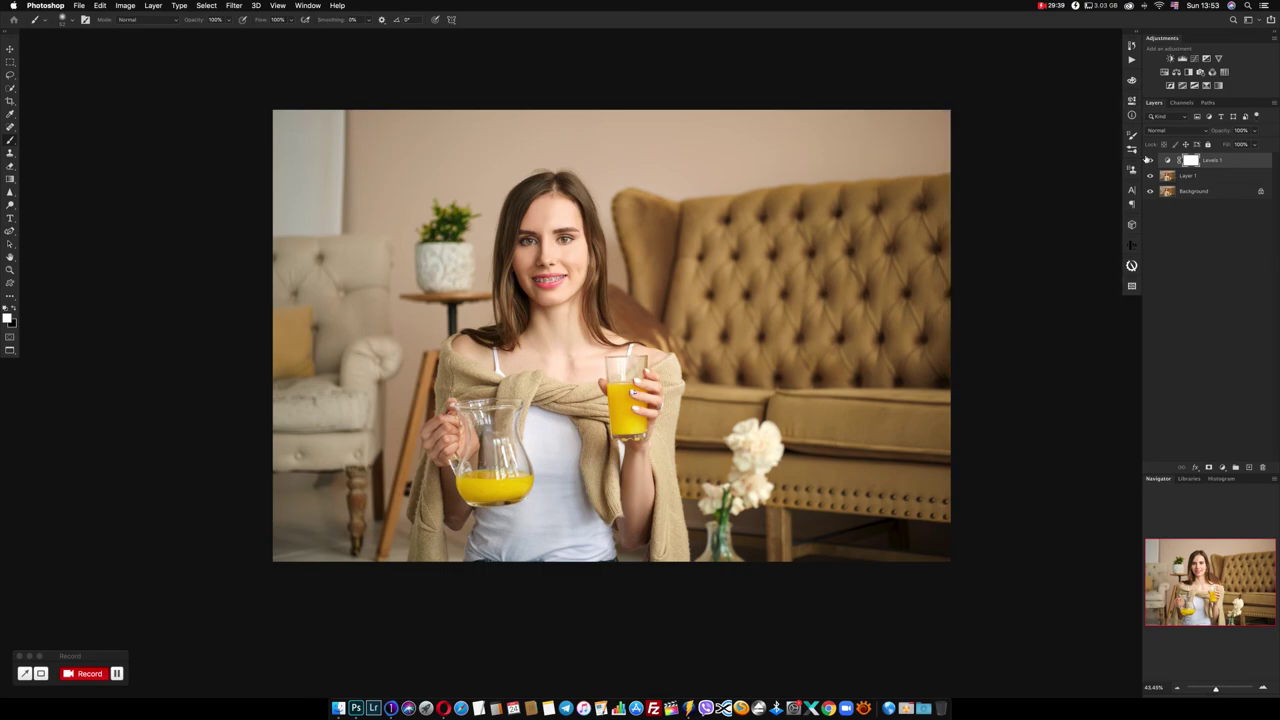
Invert the Levels mask, paint the brightening back onto the woman, and merge it down
key(super+i)
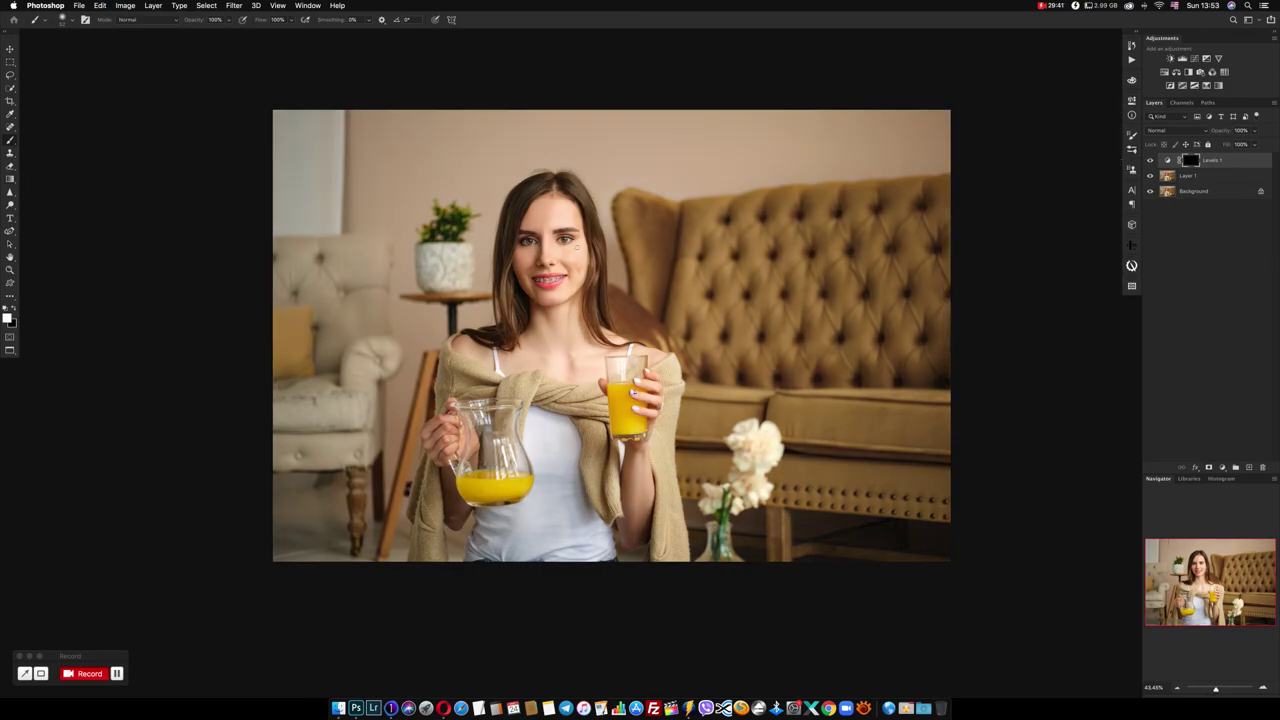
mouse_move(571, 237)
mouse_down()
mouse_move(585, 237)
mouse_move(530, 268)
mouse_move(564, 262)
mouse_move(572, 232)
mouse_up()
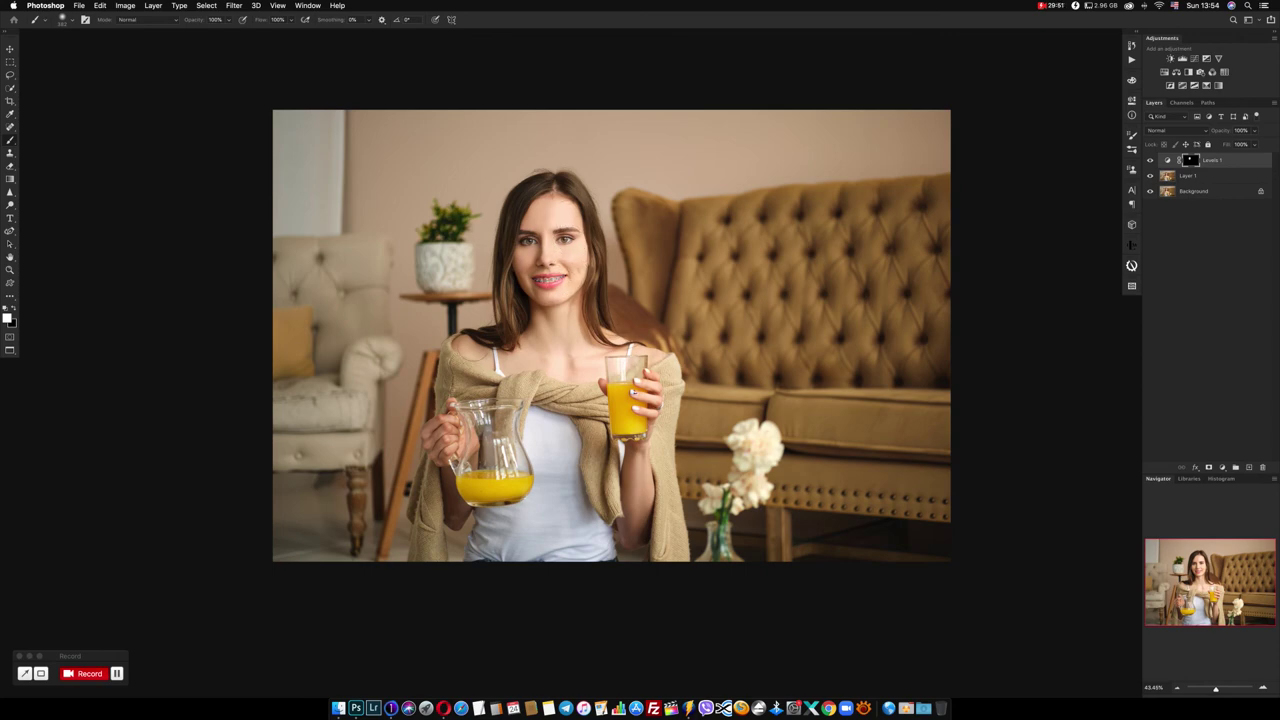
drag(481, 358, 471, 343)
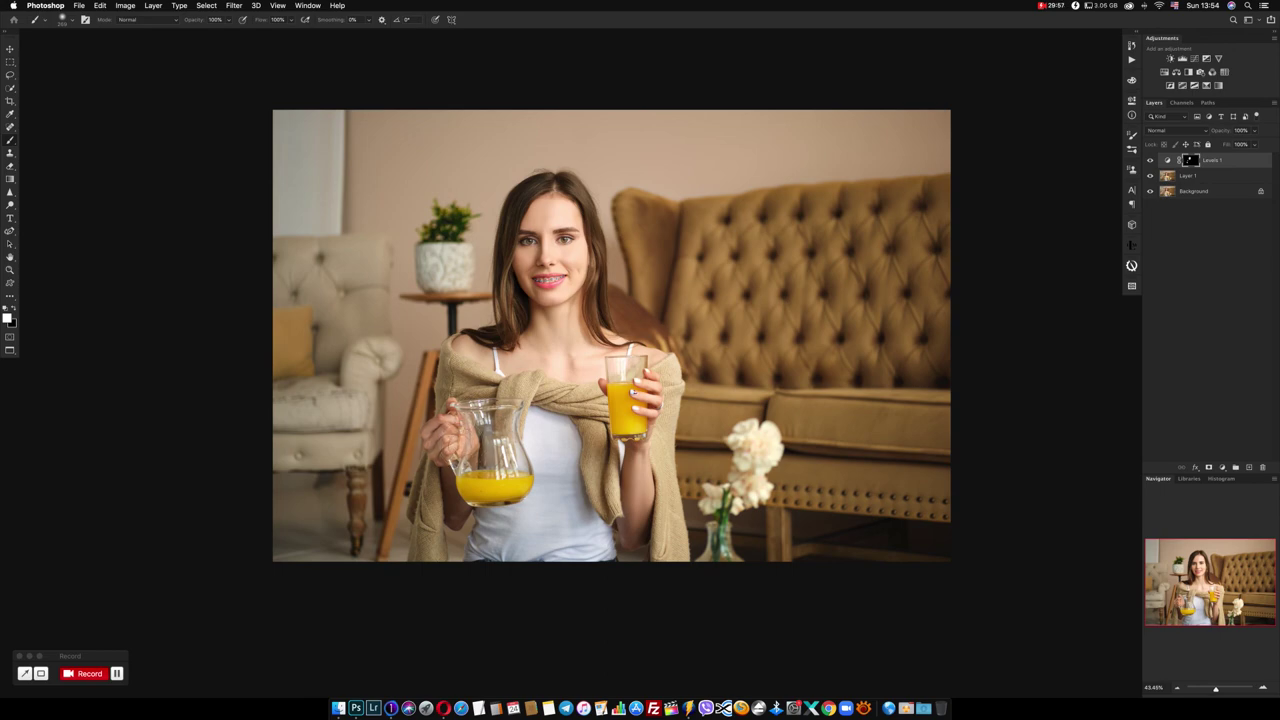
key(x)
key(BackSpace)
Merge Layer 1 into Background, add a Soft Light Gradient Map layer, and open its gradient editor
key(super+e)
click(1222, 468)
click(1222, 468)
click(1222, 468)
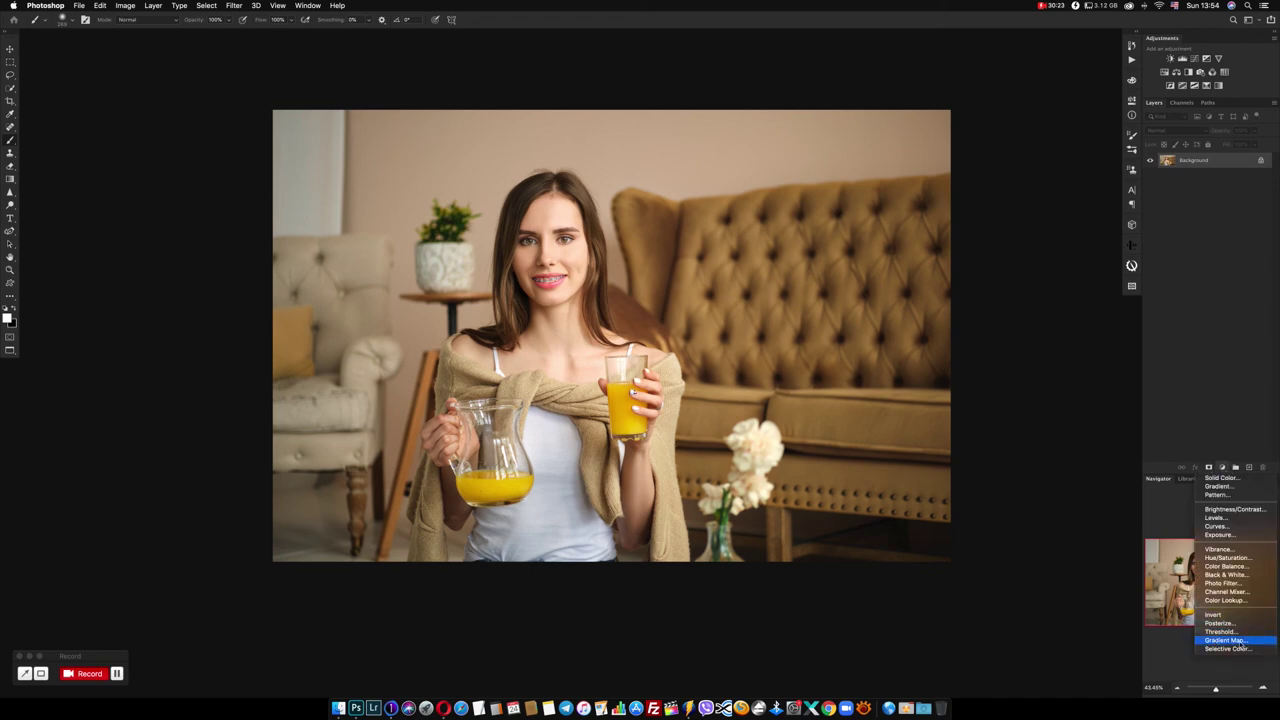
click(1235, 640)
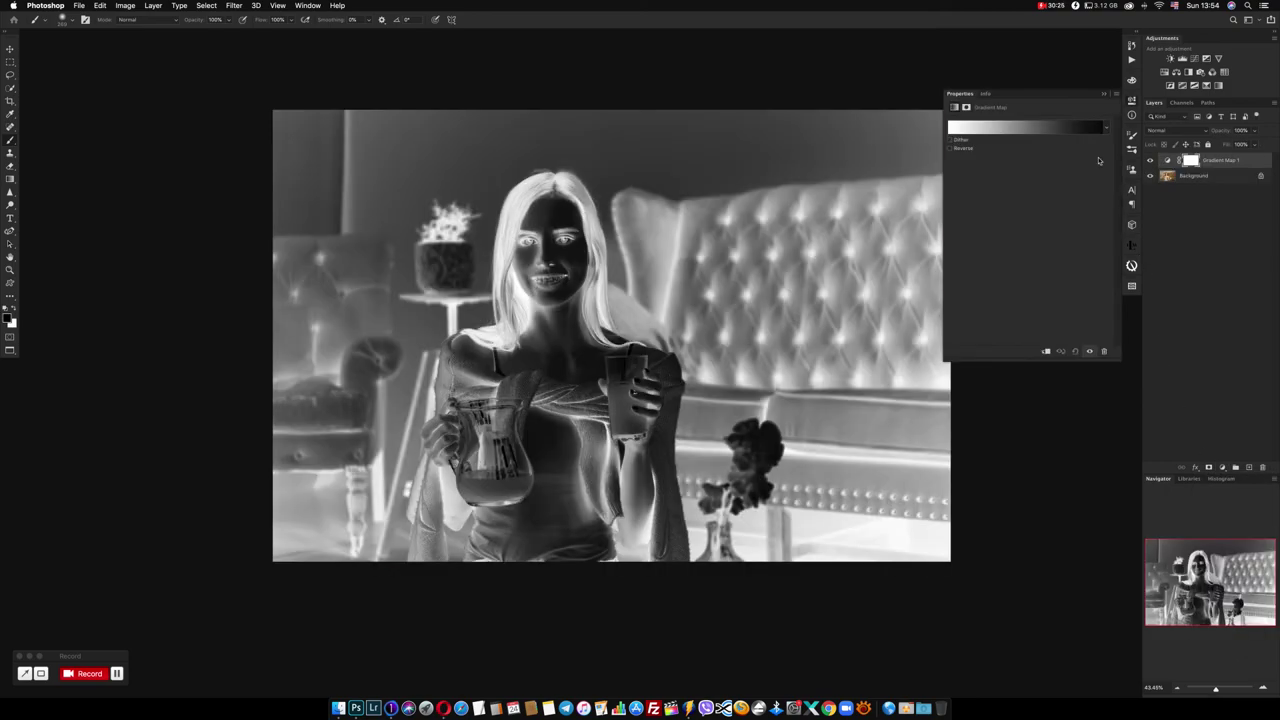
click(1175, 133)
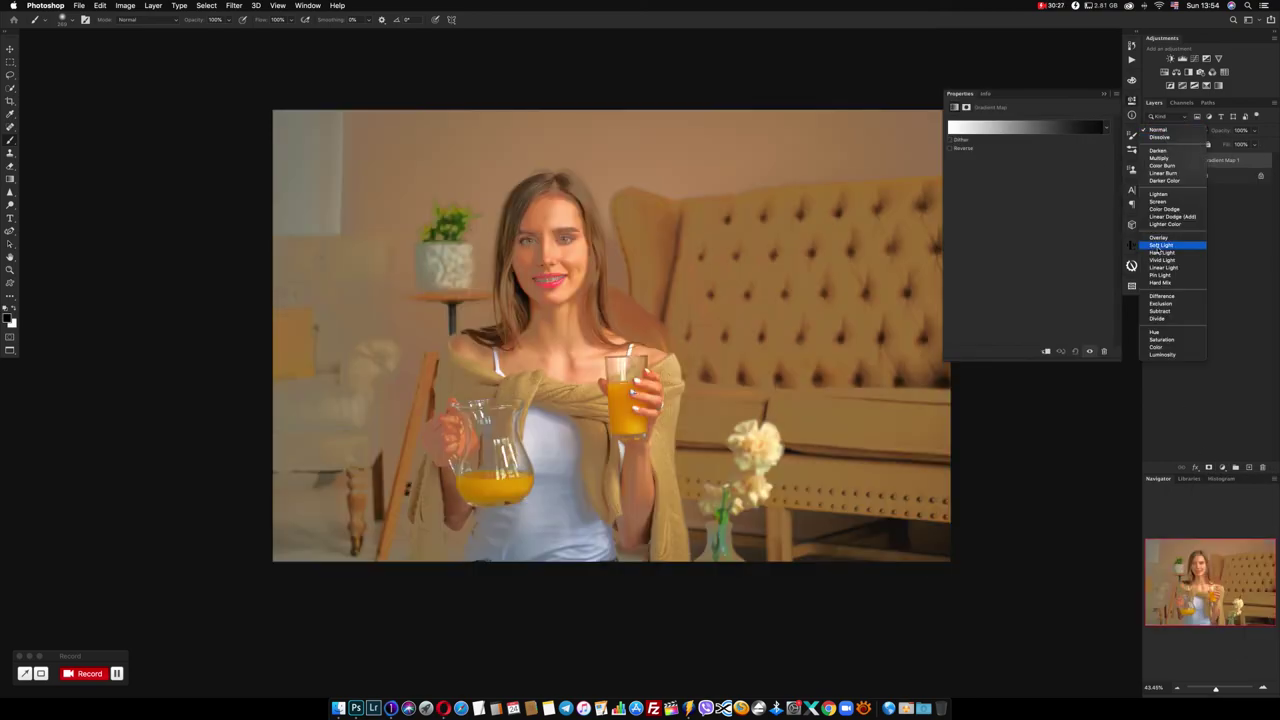
click(1160, 245)
click(1040, 128)
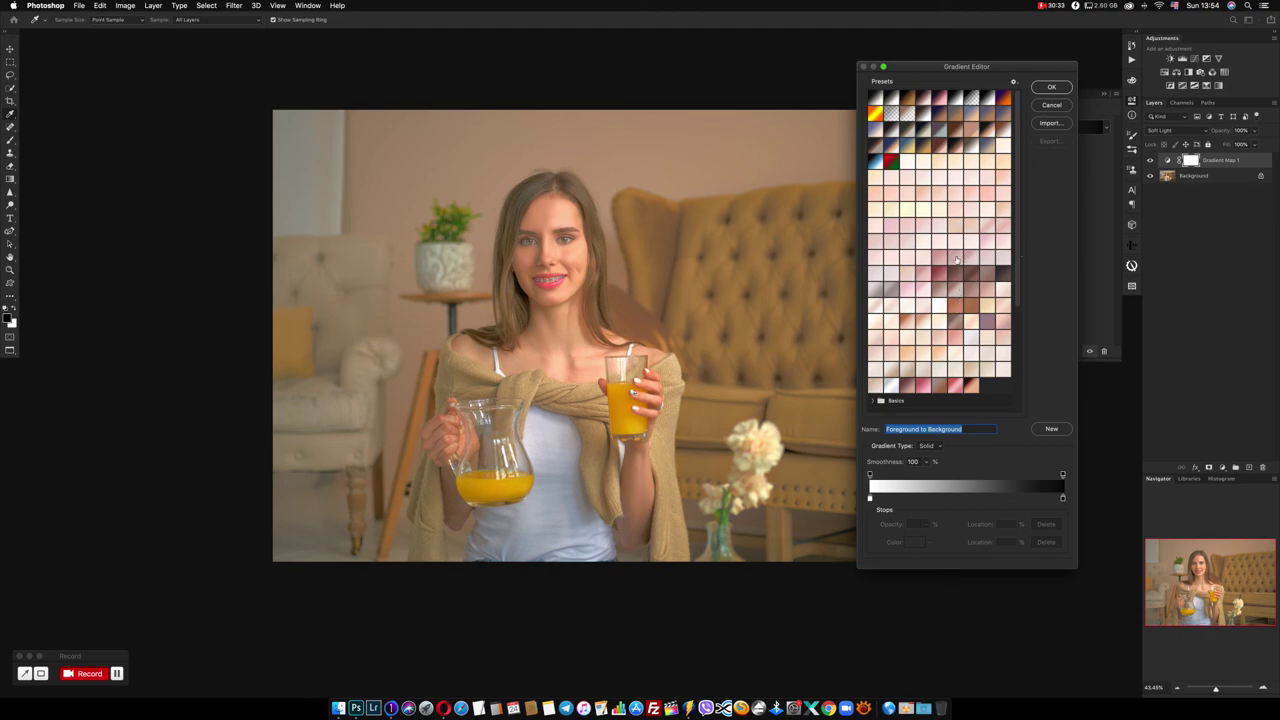
Preview the purple-to-tan, blue-grey-to-peach, Neutral Shadows, Half sepia and Sepia Antique gradient presets
click(1004, 114)
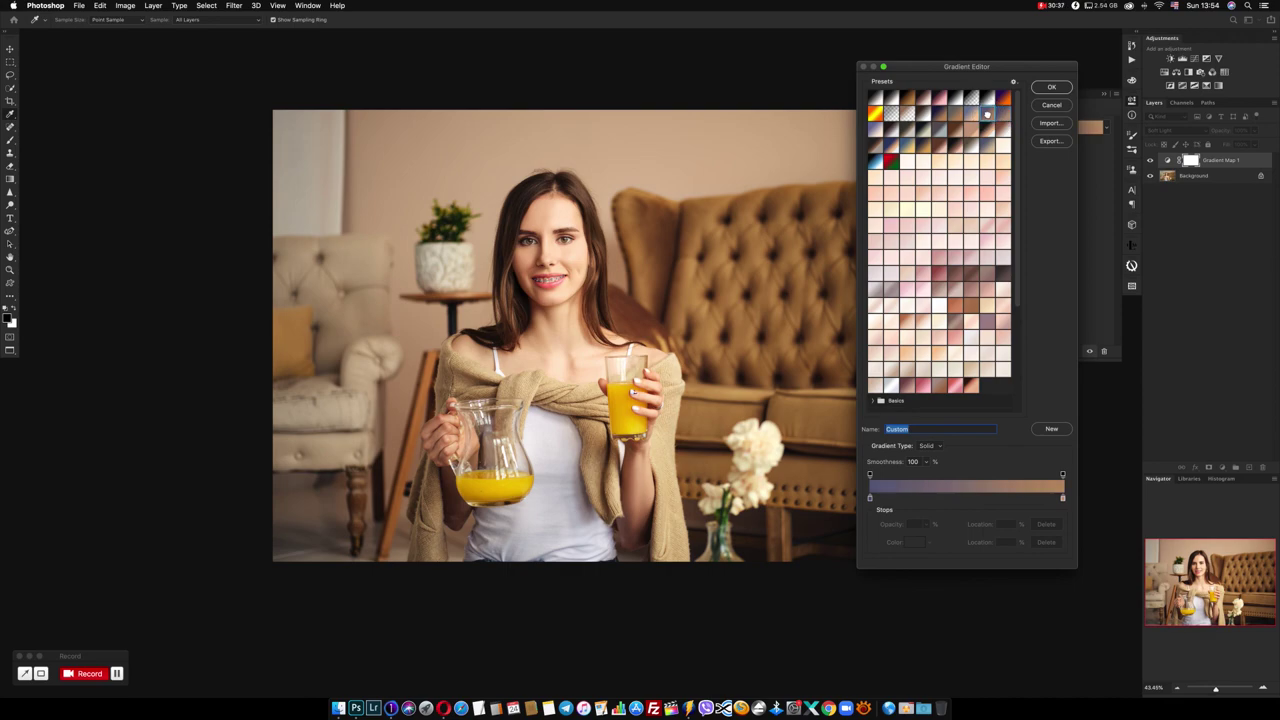
click(967, 119)
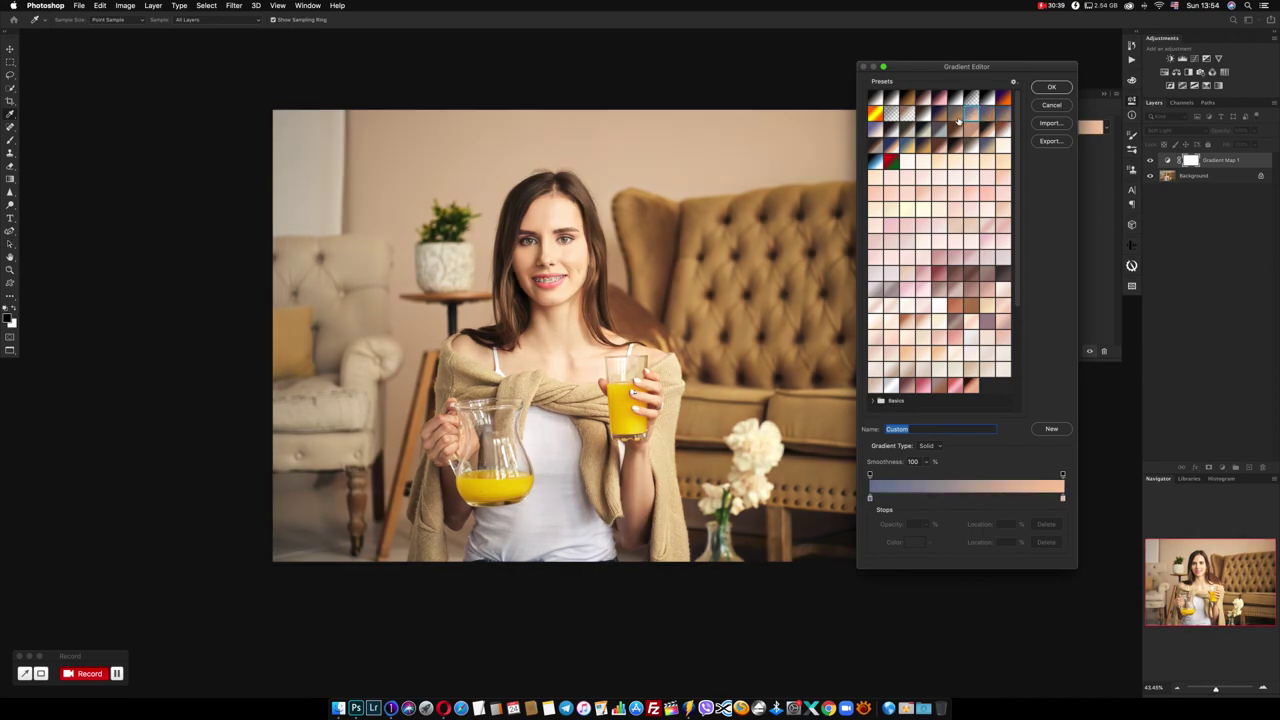
click(957, 117)
click(947, 122)
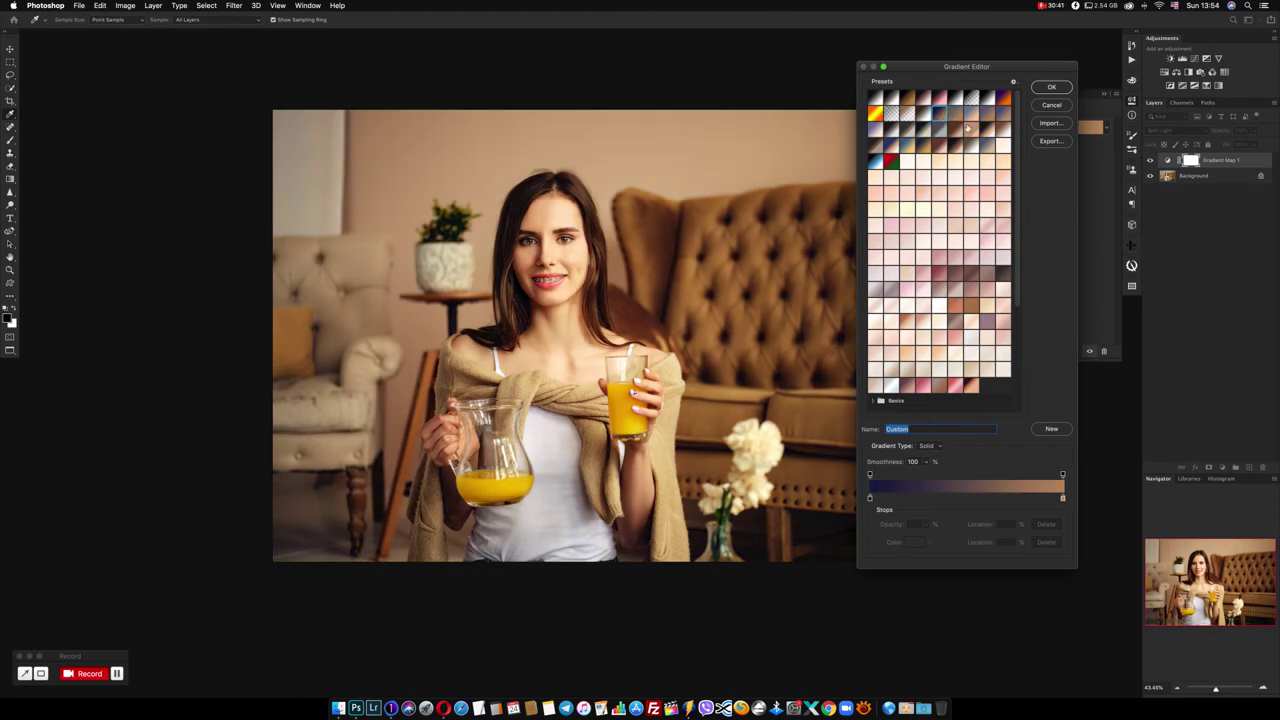
click(998, 132)
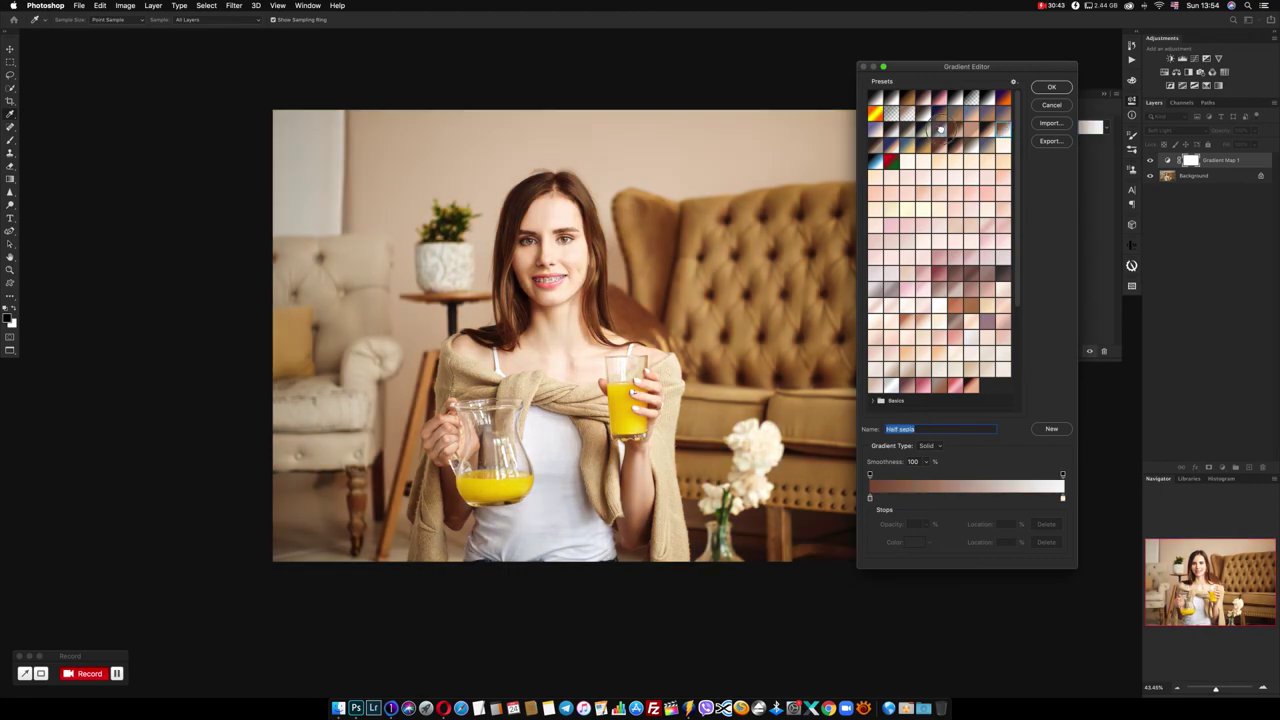
click(945, 138)
click(907, 100)
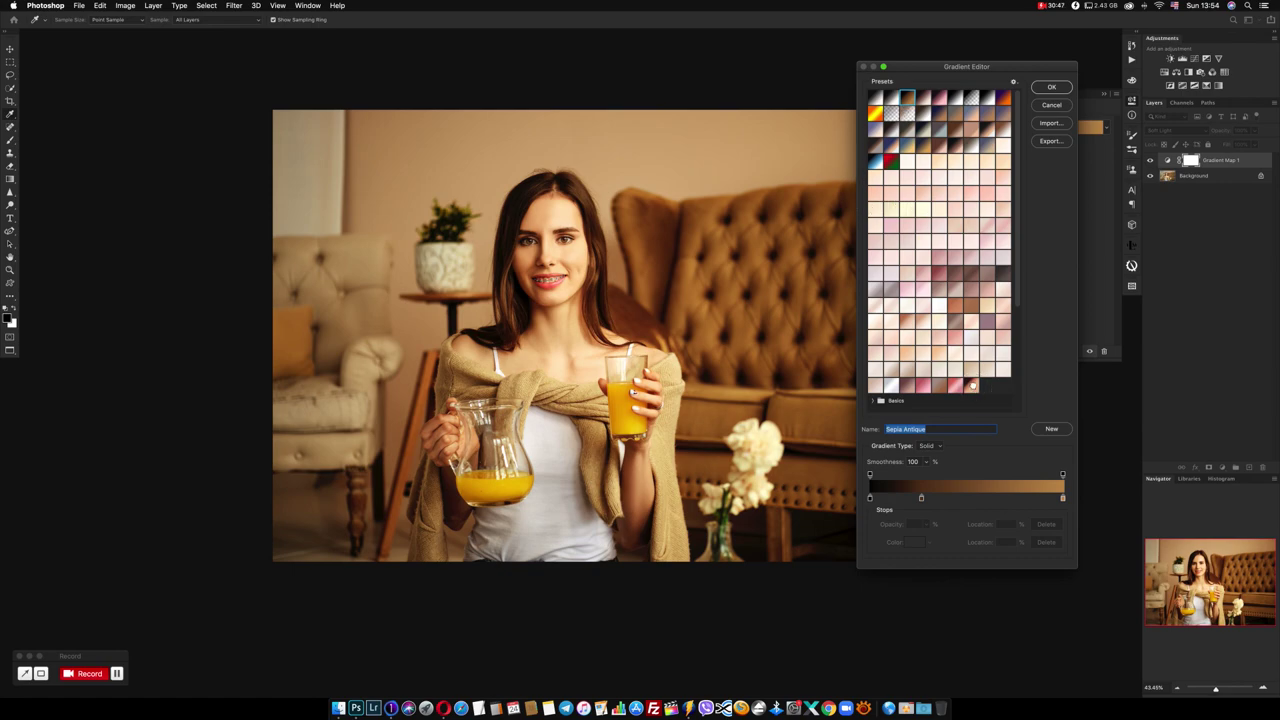
Preview Skin Color, Violet Orange and other presets, then cancel to keep the default gradient
click(966, 386)
click(1003, 98)
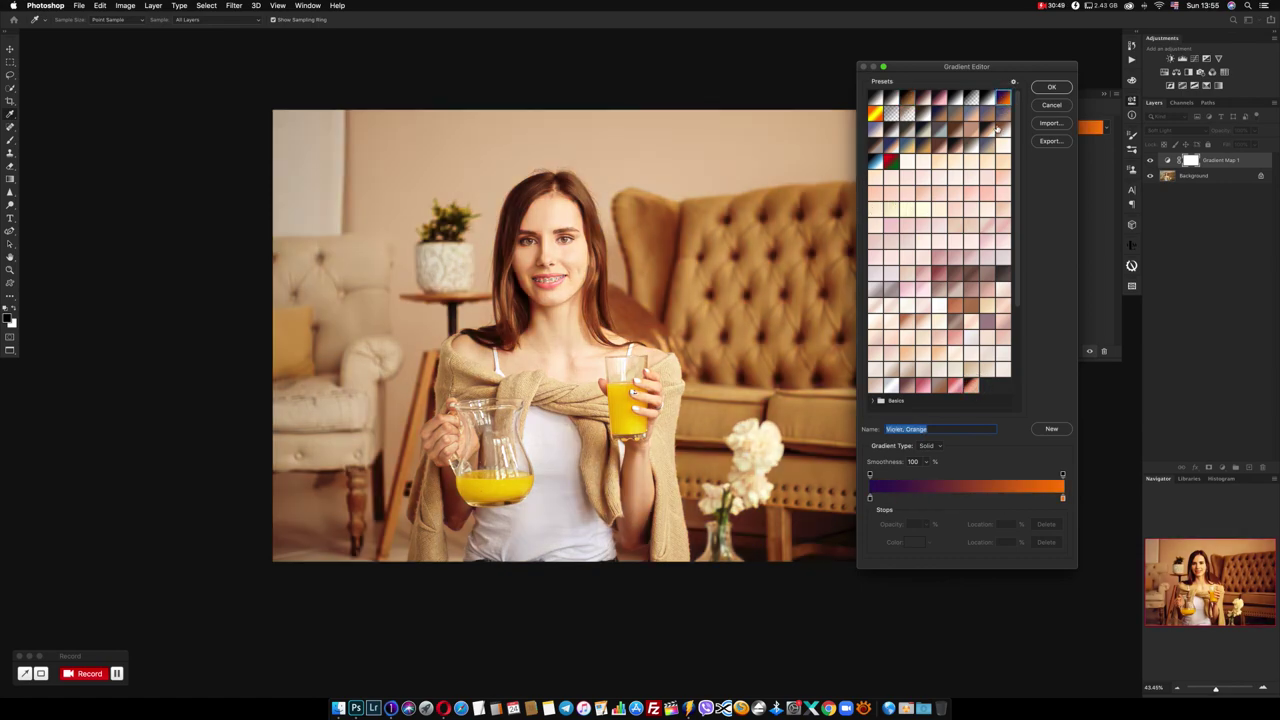
click(976, 121)
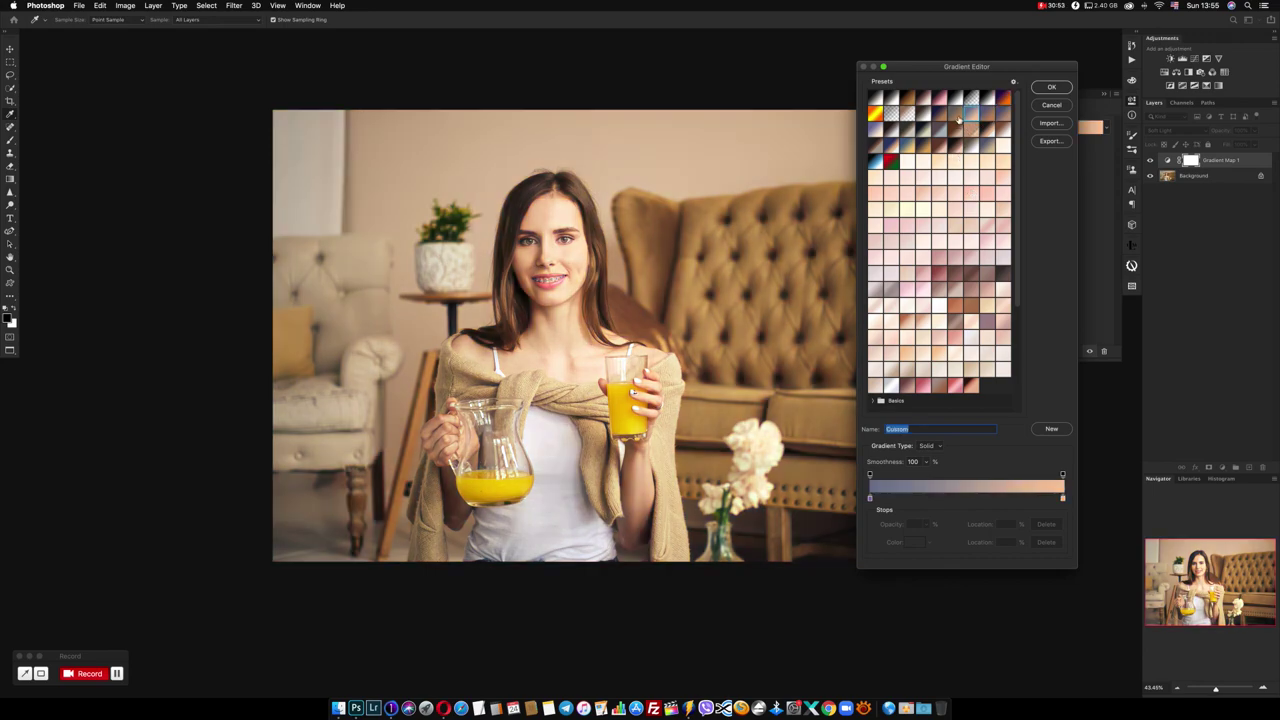
click(957, 116)
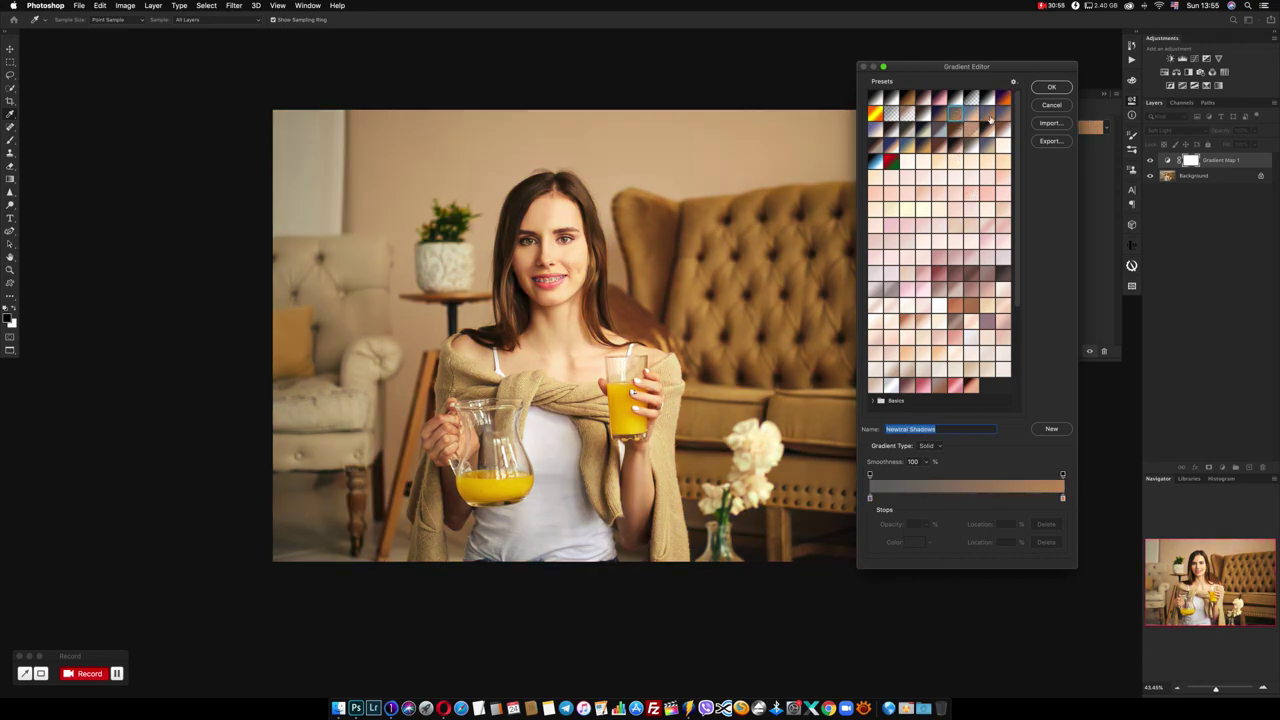
click(988, 118)
click(1000, 117)
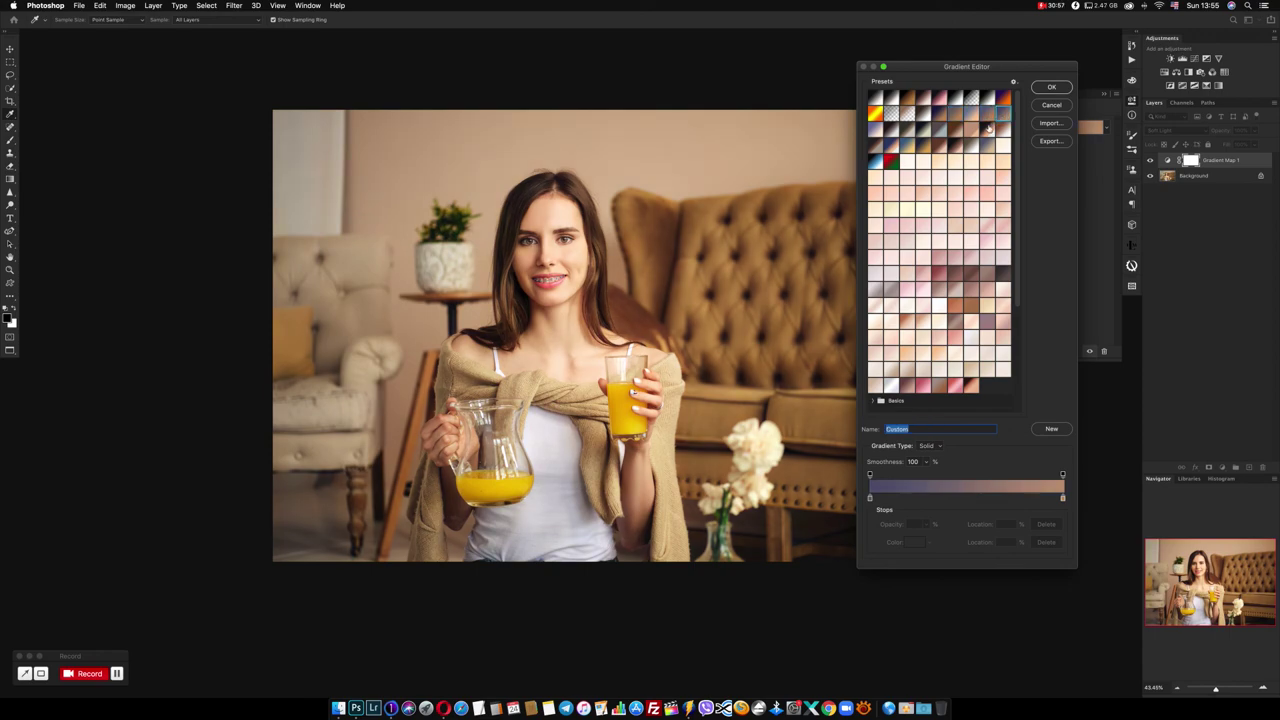
click(1052, 106)
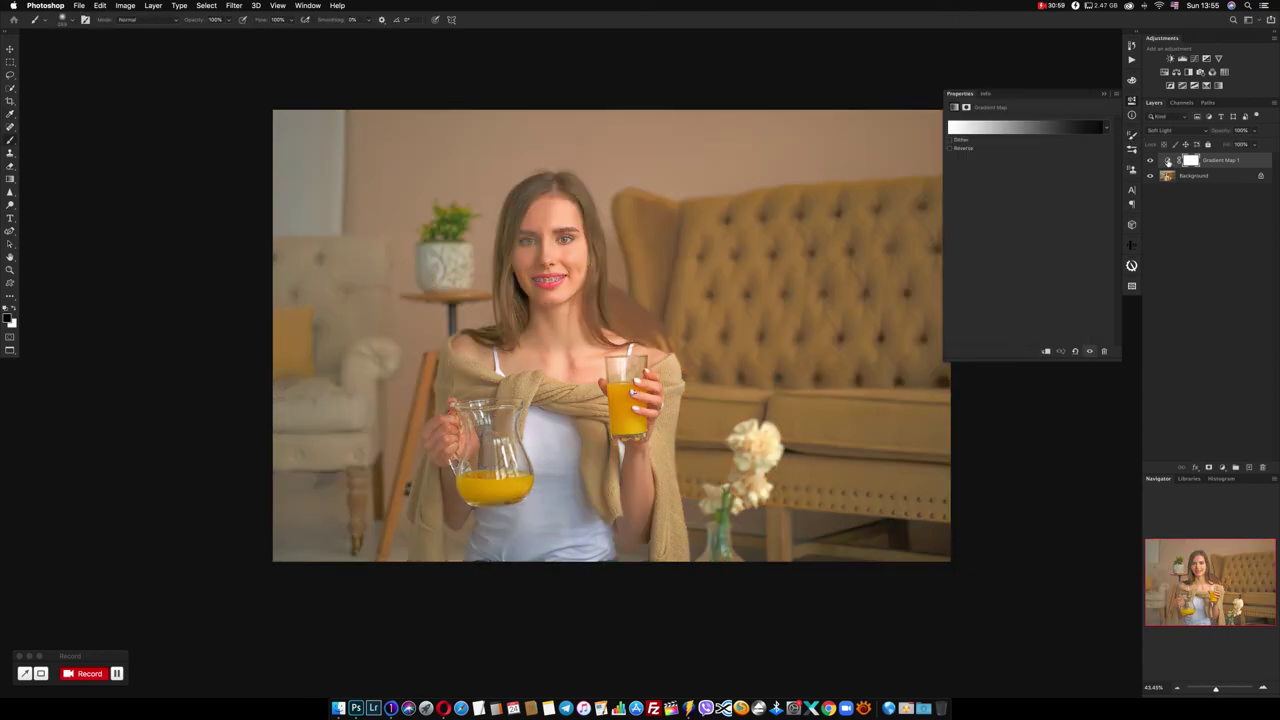
Delete the Gradient Map 1 layer and close the Properties panel
drag(1168, 162, 1262, 467)
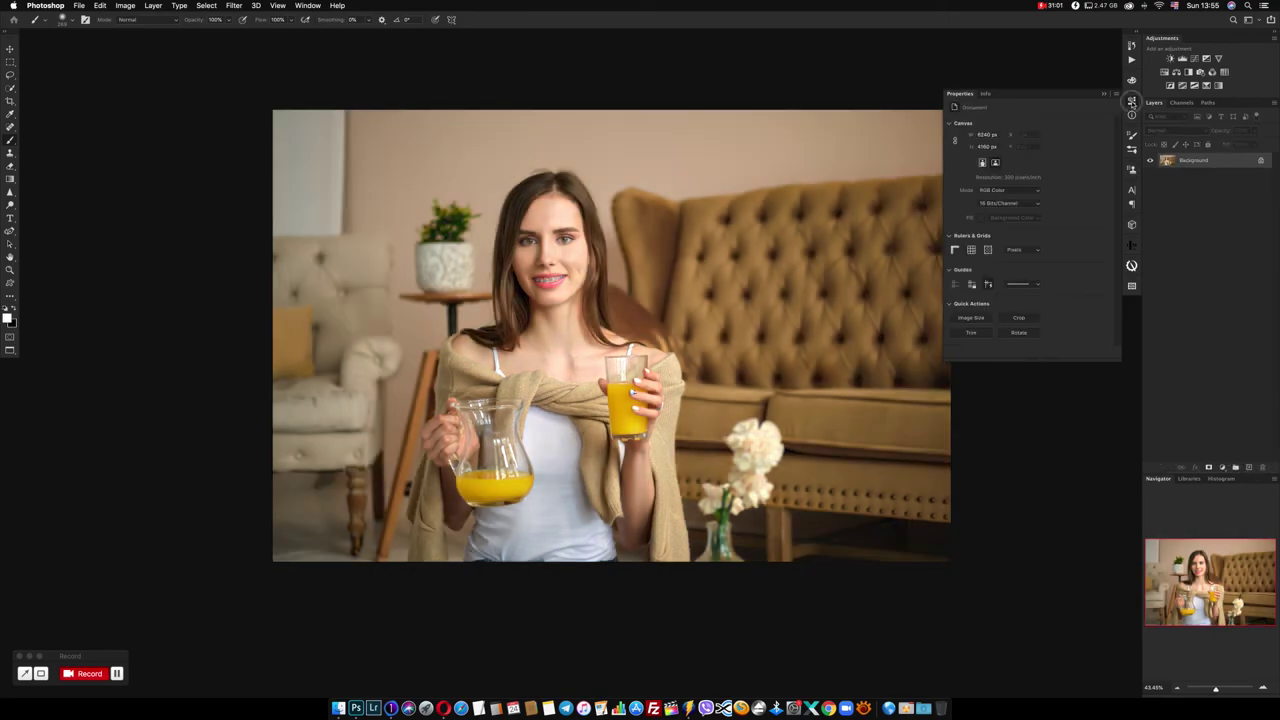
click(1131, 101)
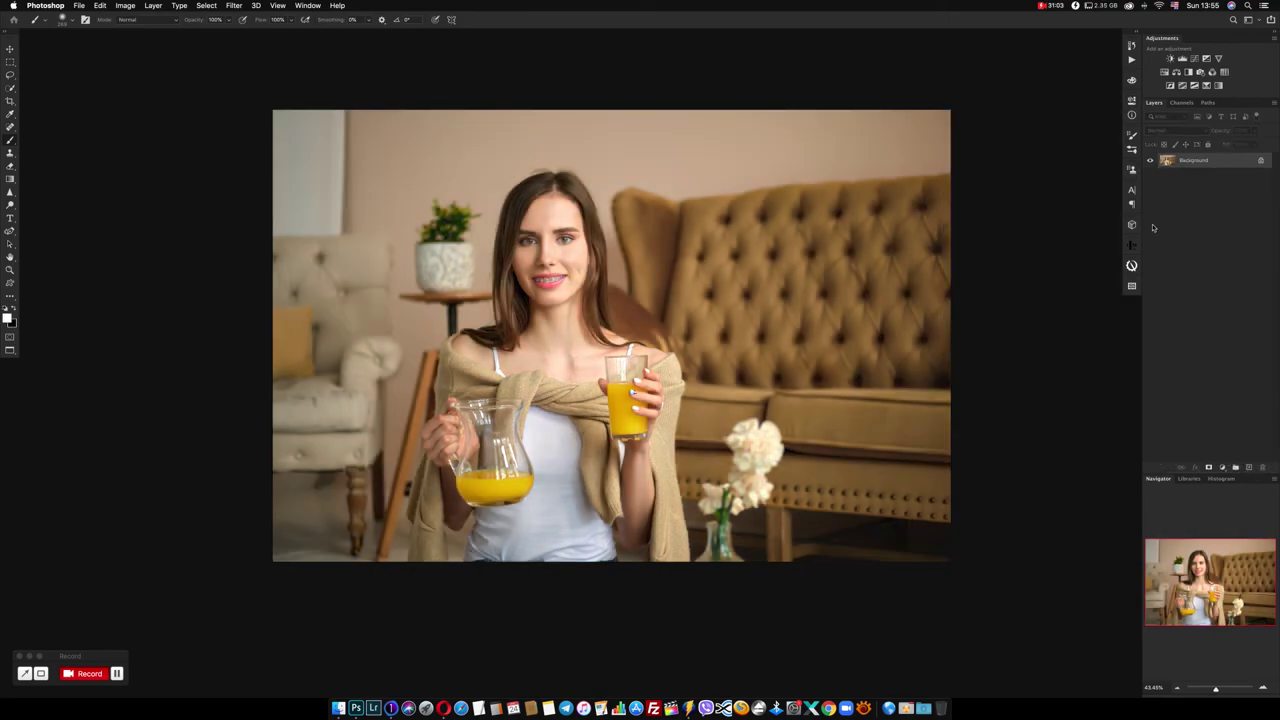